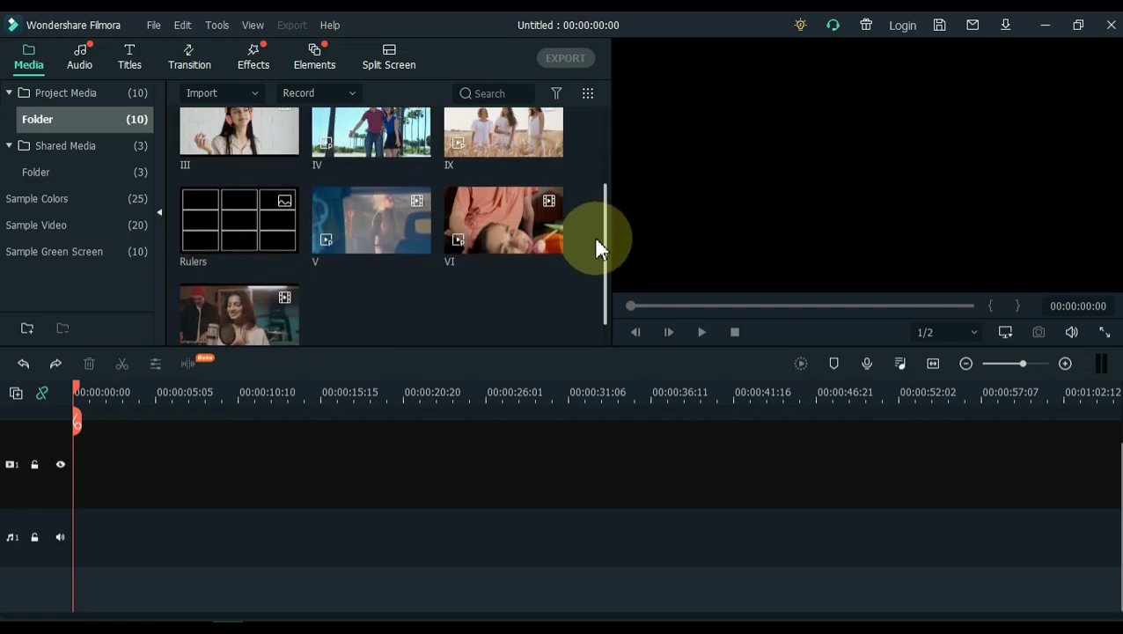
# Step: Place the Rulers grid image at the start of video track 1 and extend its duration to 20 seconds
pyautogui.moveTo(249, 296); pyautogui.dragTo(88, 483)
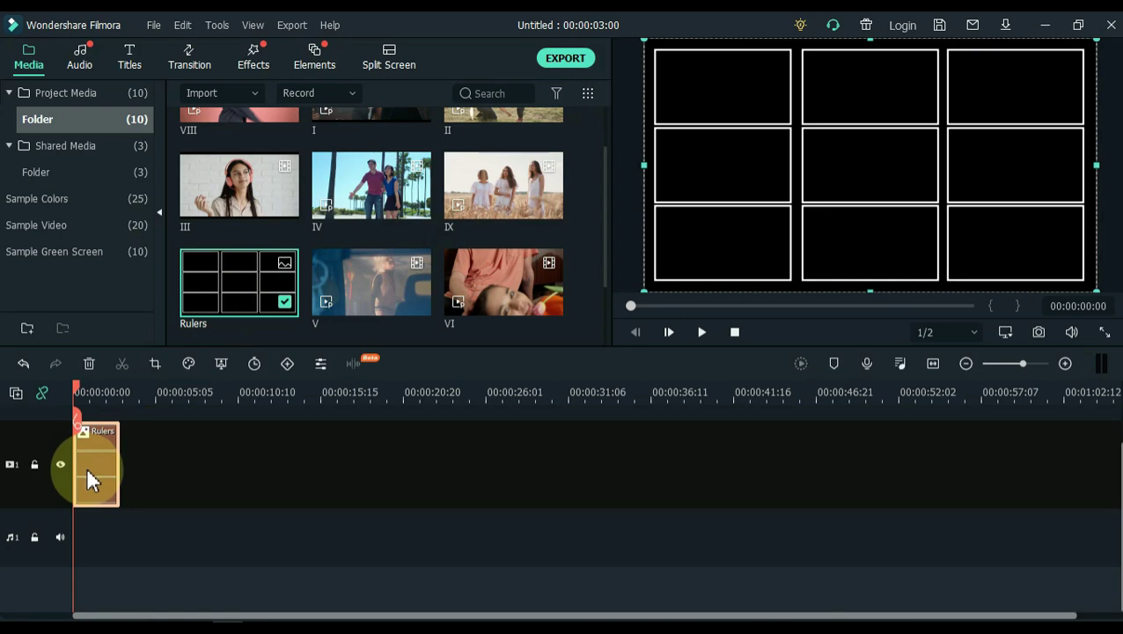
pyautogui.moveTo(120, 464); pyautogui.dragTo(390, 441)
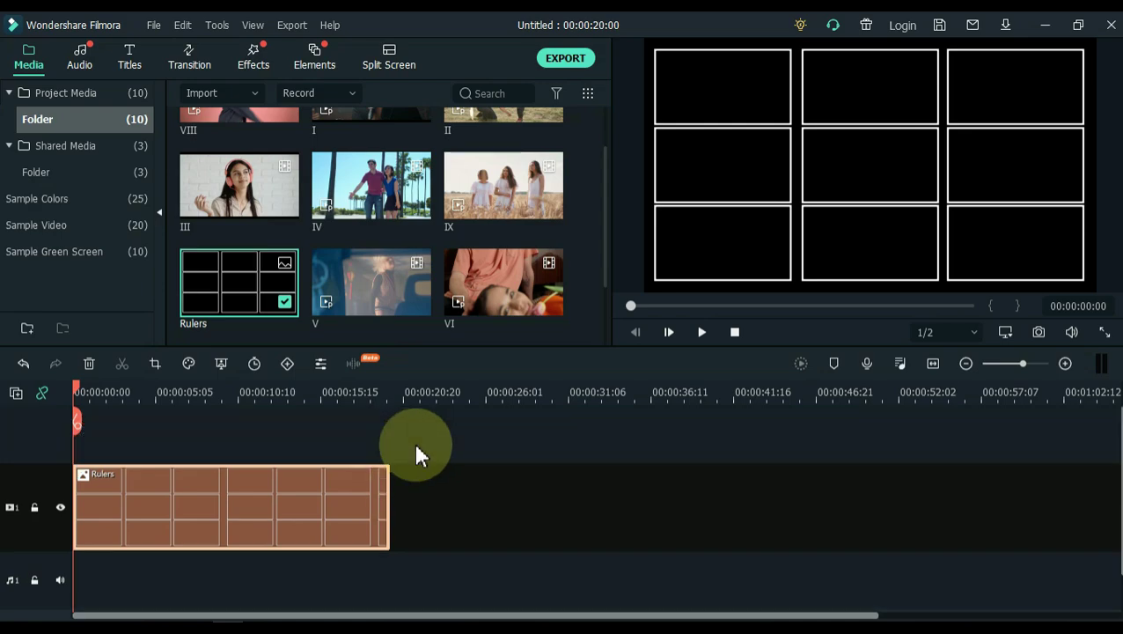
# Step: Add 9 video tracks above track 1 using the Track Manager
pyautogui.click(21, 394)
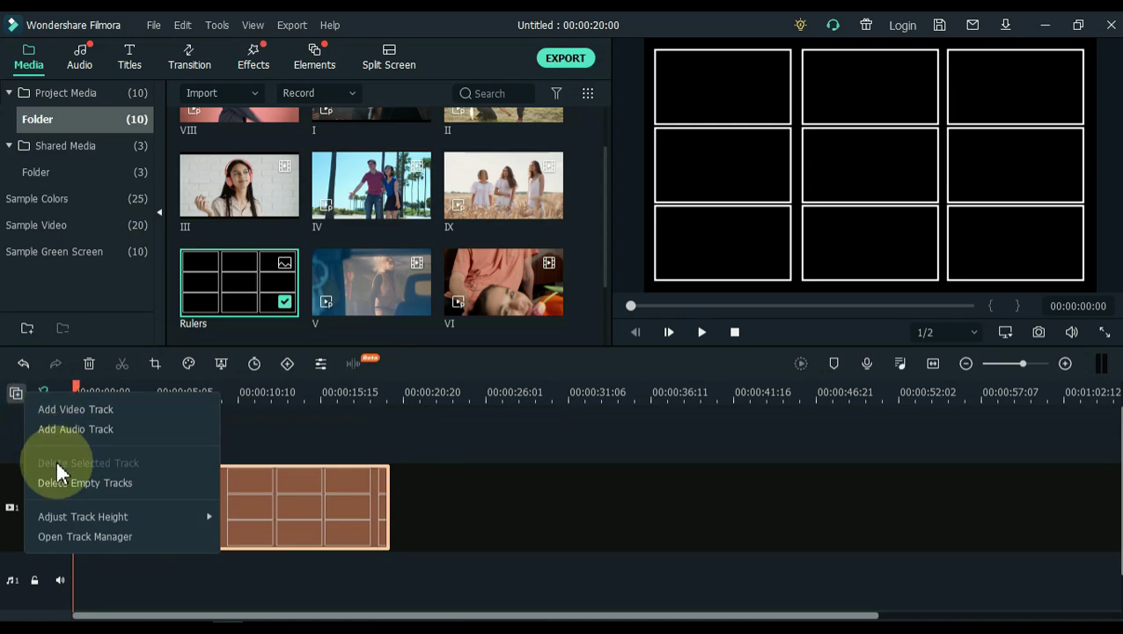
pyautogui.click(68, 534)
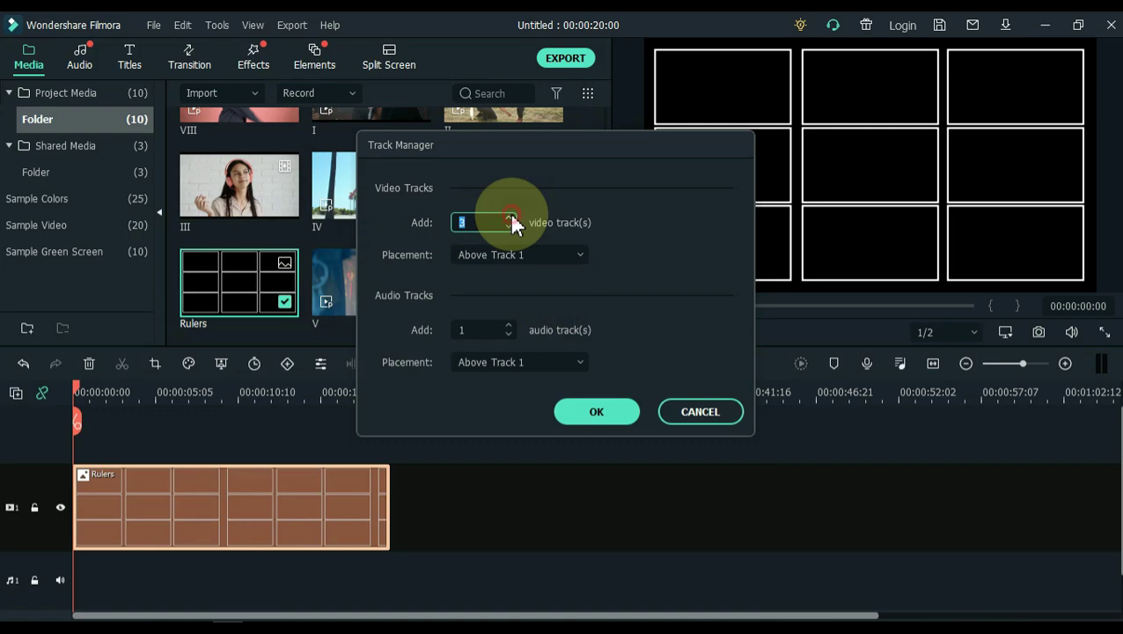
pyautogui.click(509, 218)
pyautogui.write('9')
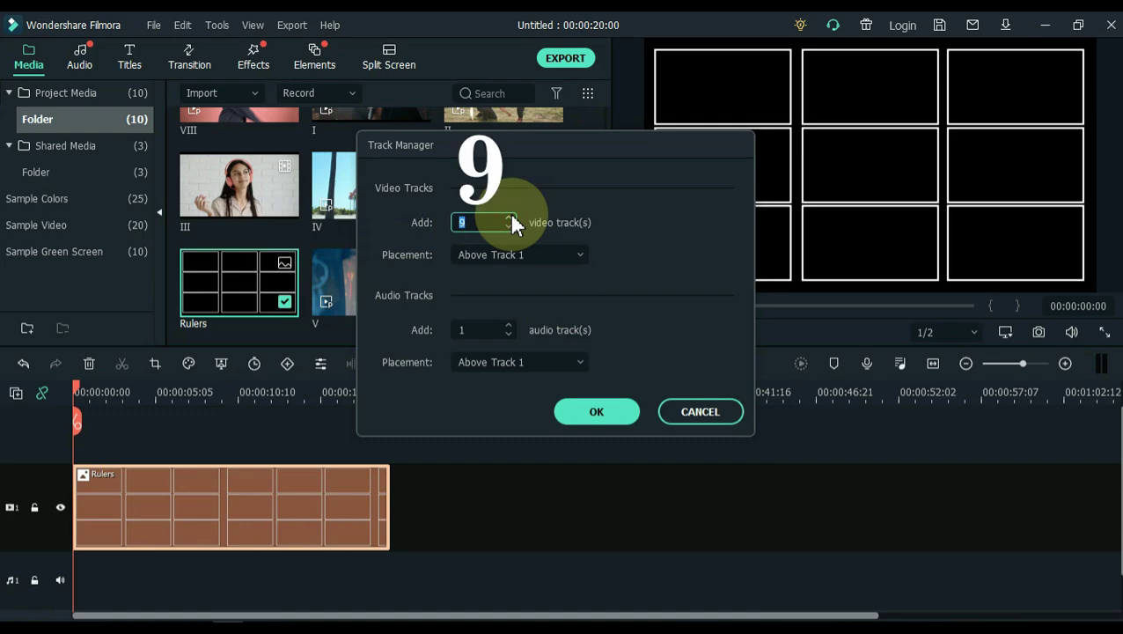
pyautogui.click(575, 415)
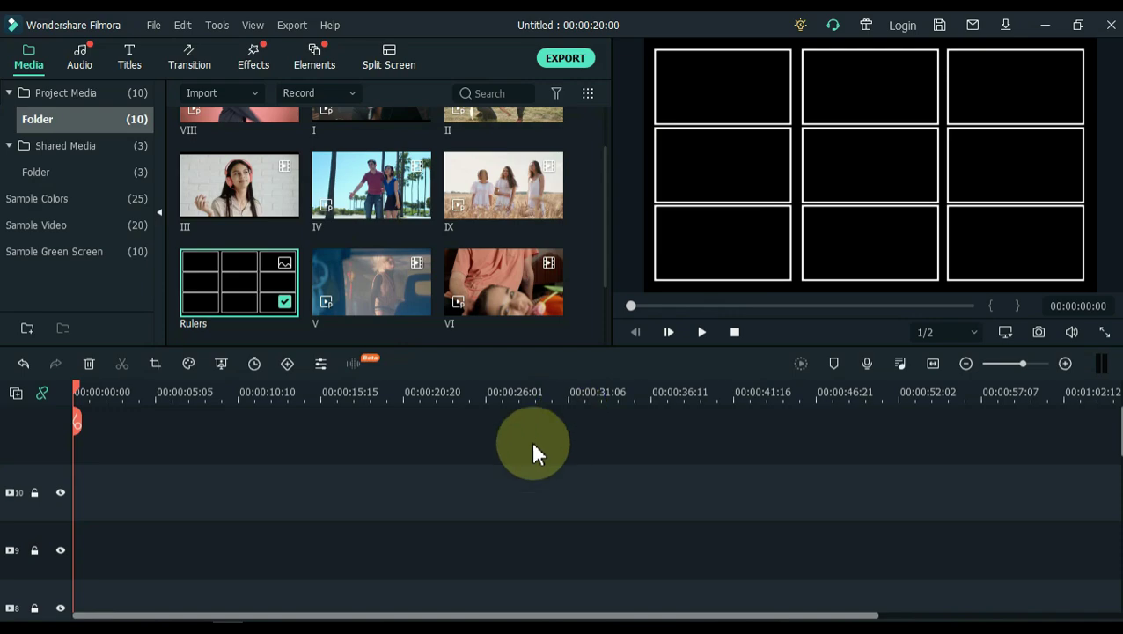
# Step: Place video clip I at the start of track 2, directly above the Rulers image
pyautogui.scroll(-3, 470, 464)
pyautogui.scroll(-4, 468, 464)
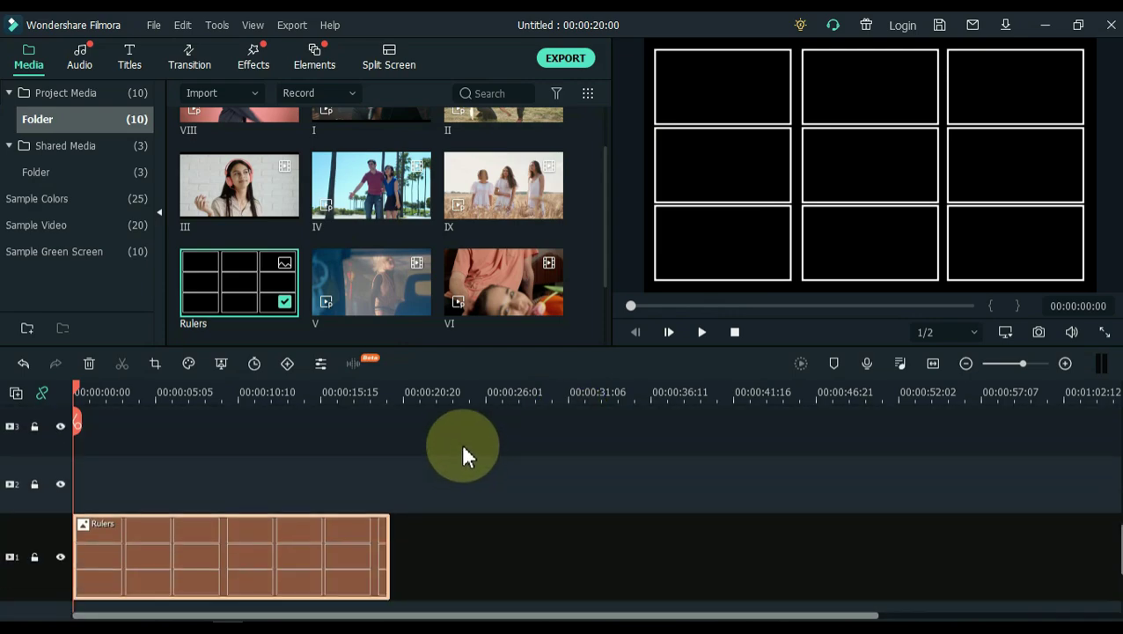
pyautogui.scroll(2, 414, 263)
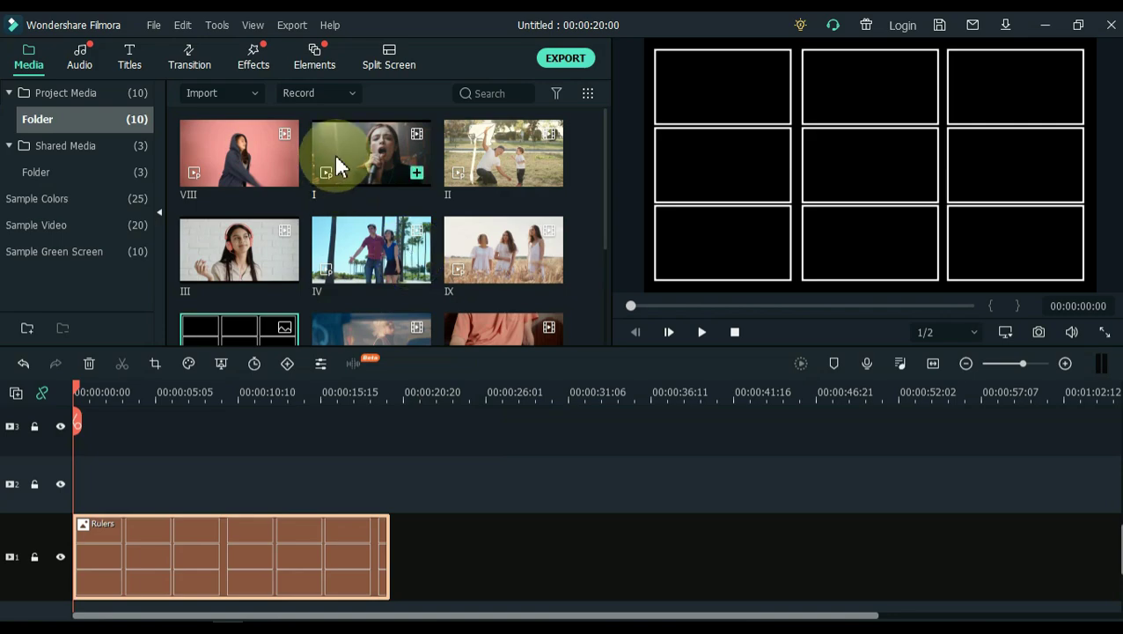
pyautogui.moveTo(338, 168); pyautogui.dragTo(79, 490)
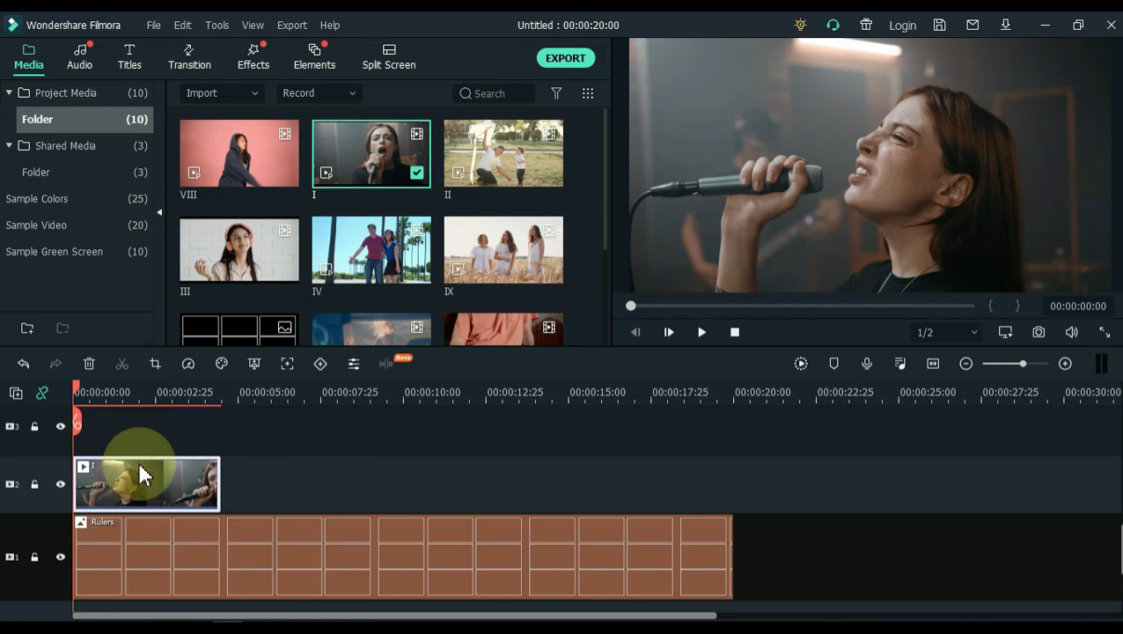
# Step: Crop clip I on track 2 to a 16:9 ratio
pyautogui.click(157, 366)
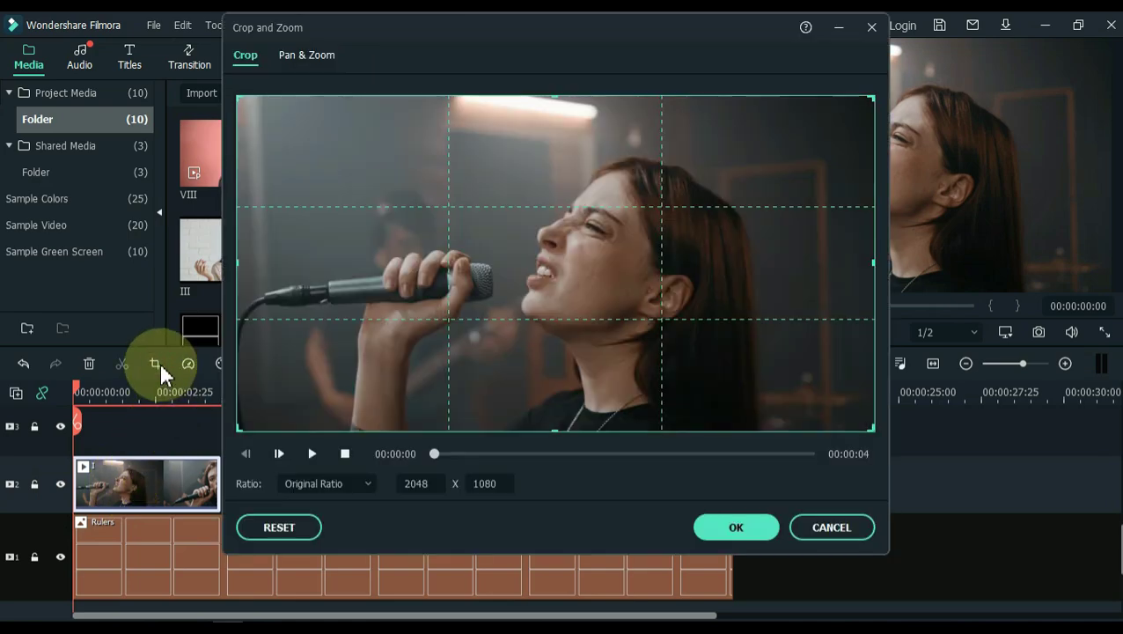
pyautogui.click(324, 486)
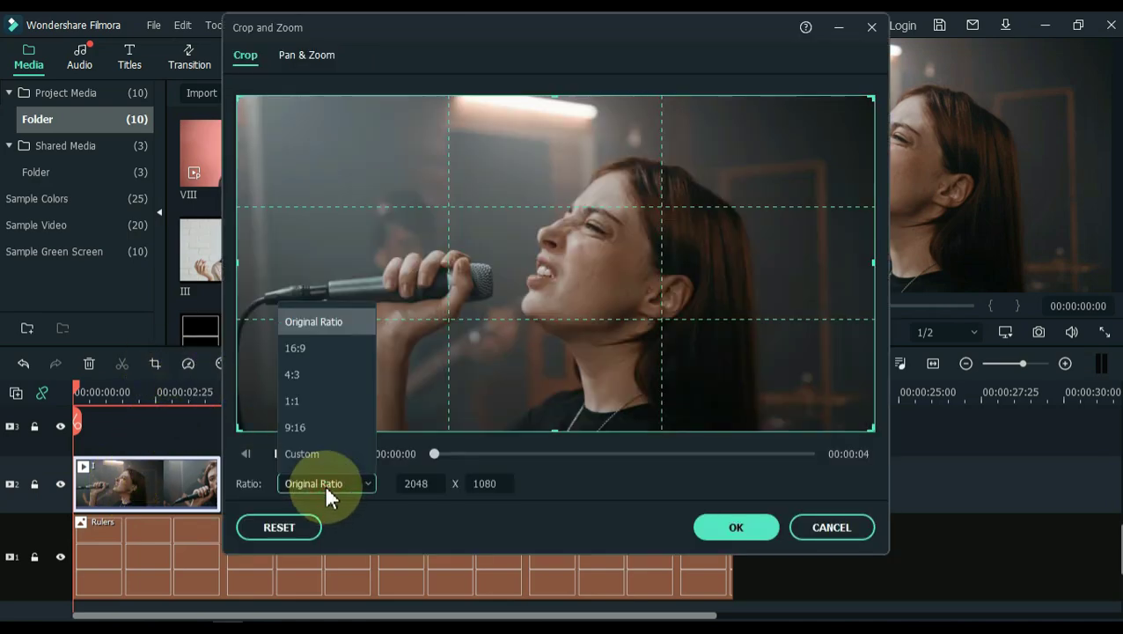
pyautogui.click(324, 351)
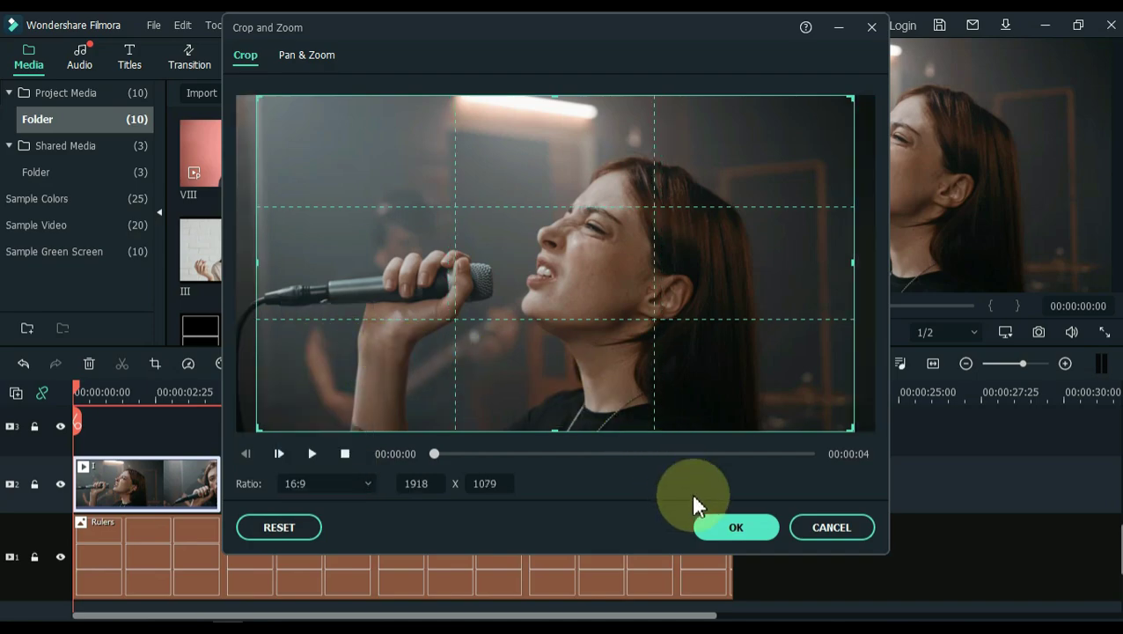
pyautogui.click(713, 528)
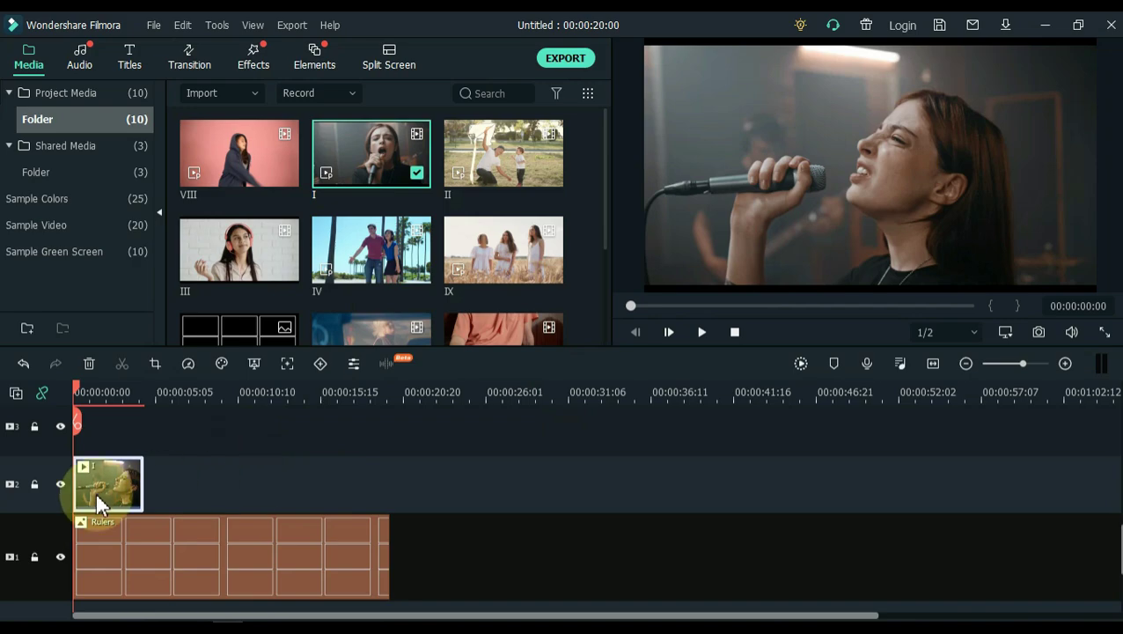
# Step: Place clips II, III and IV at the start of video tracks 3, 4 and 5 respectively
pyautogui.moveTo(494, 169); pyautogui.dragTo(75, 445)
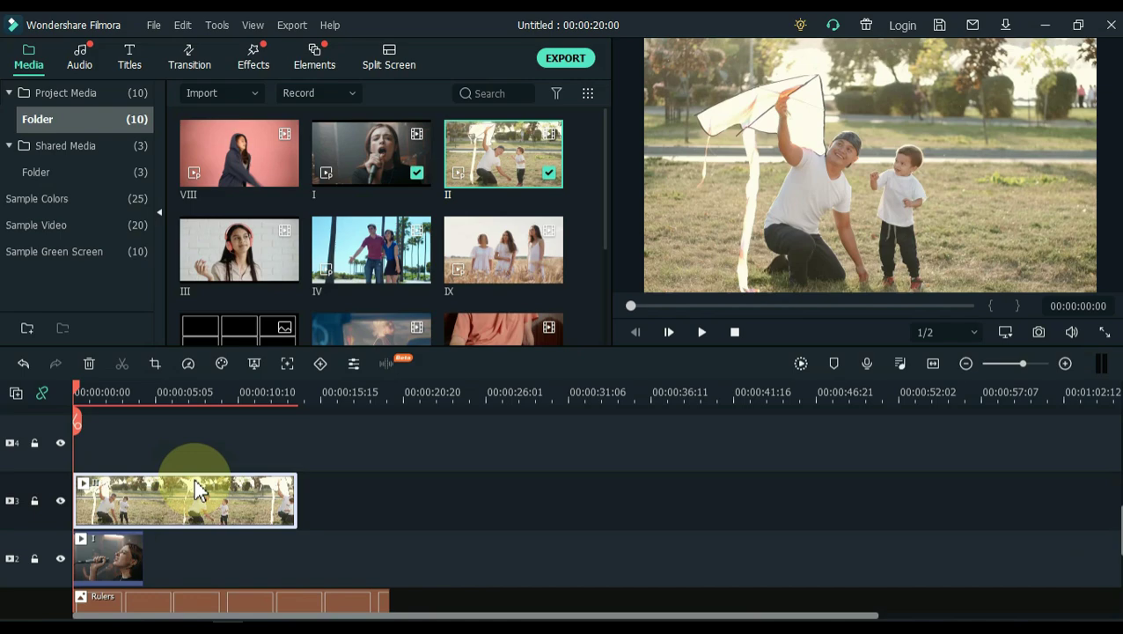
pyautogui.moveTo(214, 280); pyautogui.dragTo(97, 459)
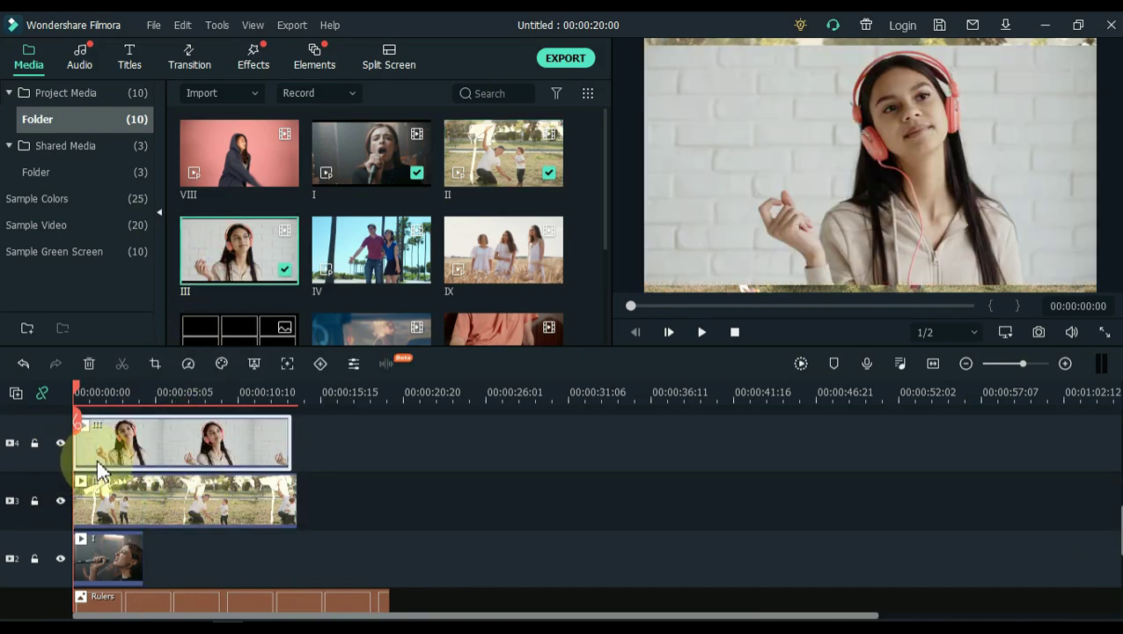
pyautogui.moveTo(376, 261); pyautogui.dragTo(211, 520)
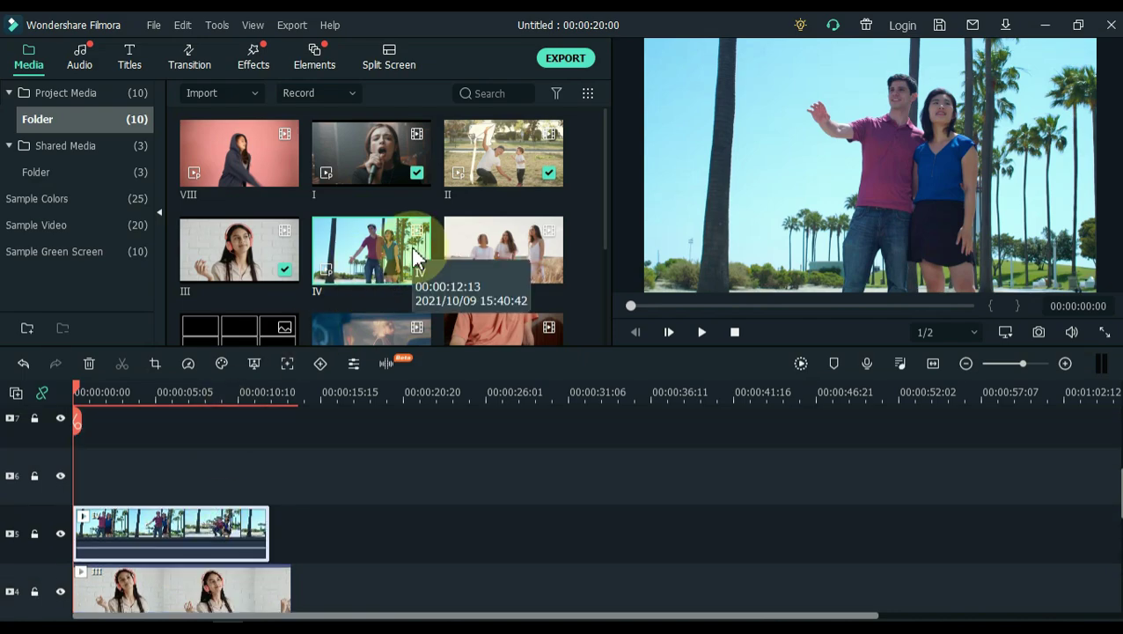
# Step: Place clips V, VI, VII and IX at the start of video tracks 6, 7, 8 and 9 respectively
pyautogui.scroll(-3, 414, 257)
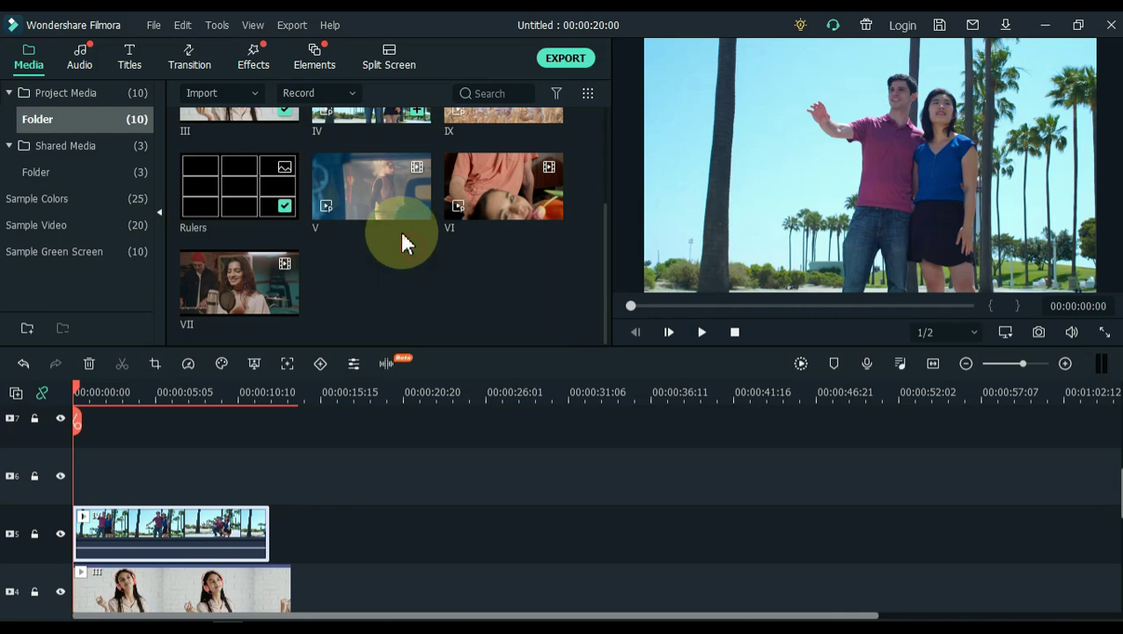
pyautogui.moveTo(395, 215); pyautogui.dragTo(74, 493)
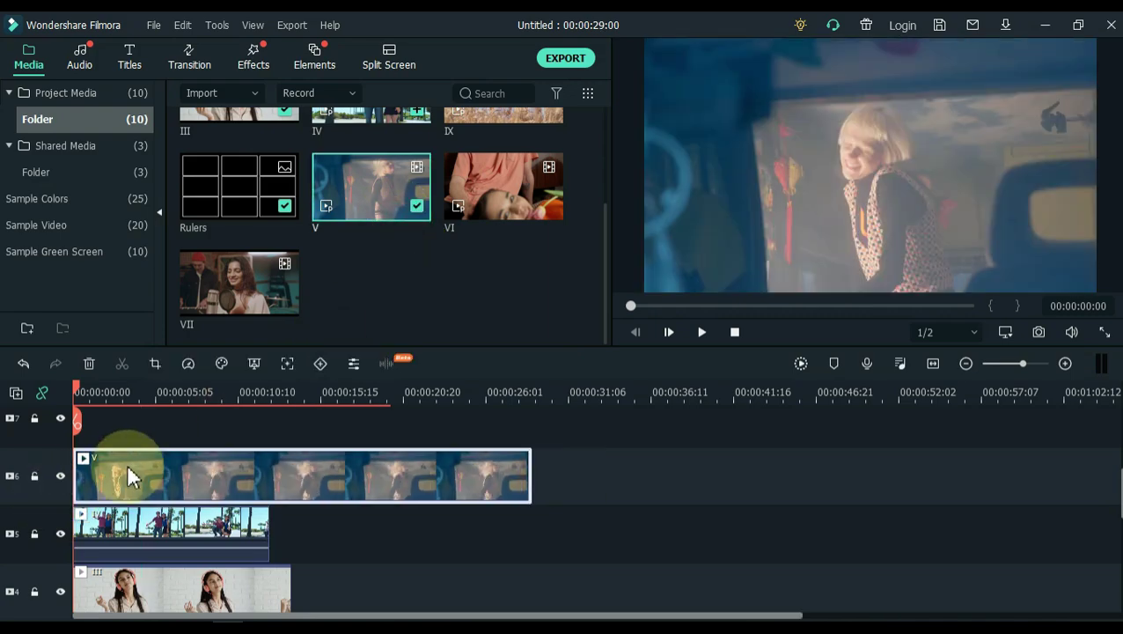
pyautogui.moveTo(487, 201); pyautogui.dragTo(61, 442)
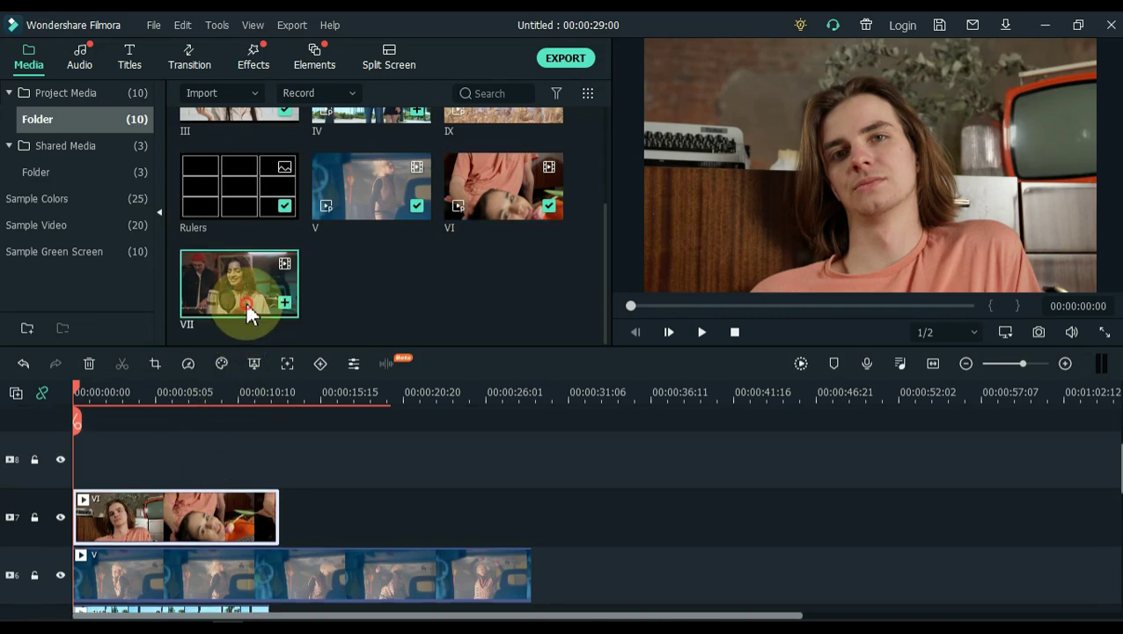
pyautogui.moveTo(245, 308); pyautogui.dragTo(50, 464)
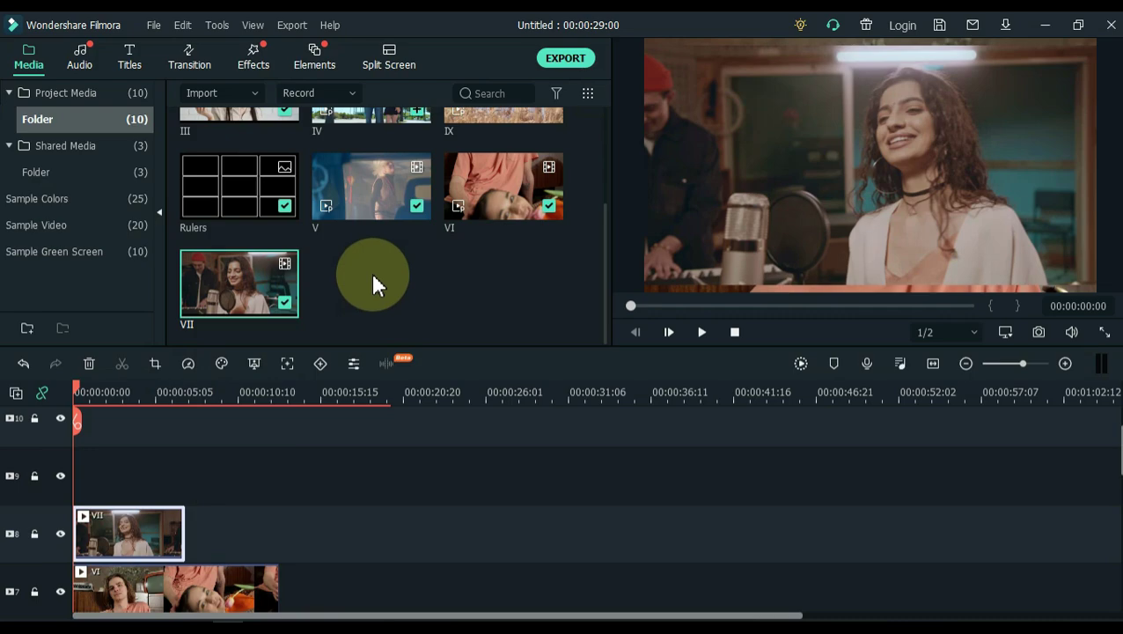
pyautogui.scroll(3, 371, 273)
pyautogui.moveTo(372, 272); pyautogui.dragTo(215, 483)
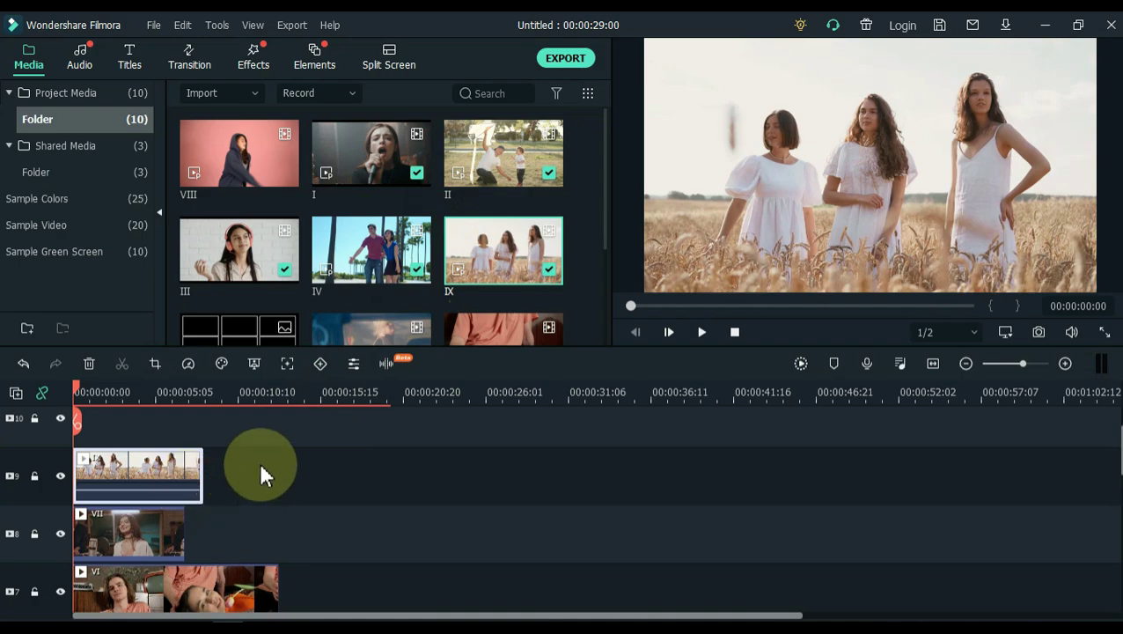
# Step: Slow down clip I on track 2 by speed-stretching its end to align exactly with the end of the Rulers image
pyautogui.scroll(-5, 271, 452)
pyautogui.scroll(-3, 272, 451)
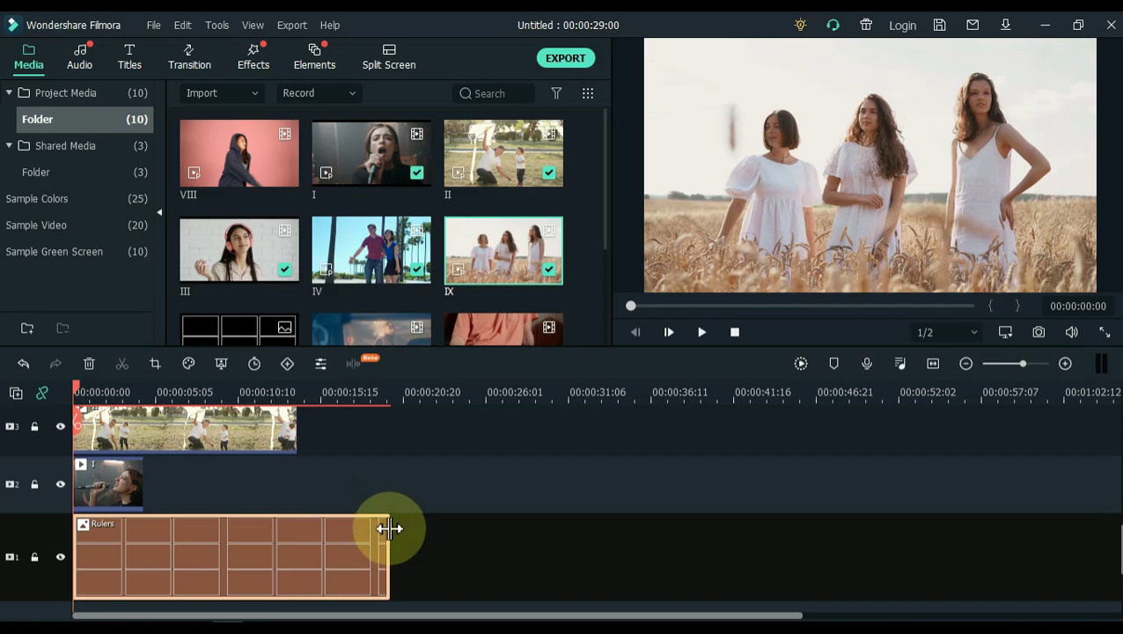
pyautogui.click(144, 498)
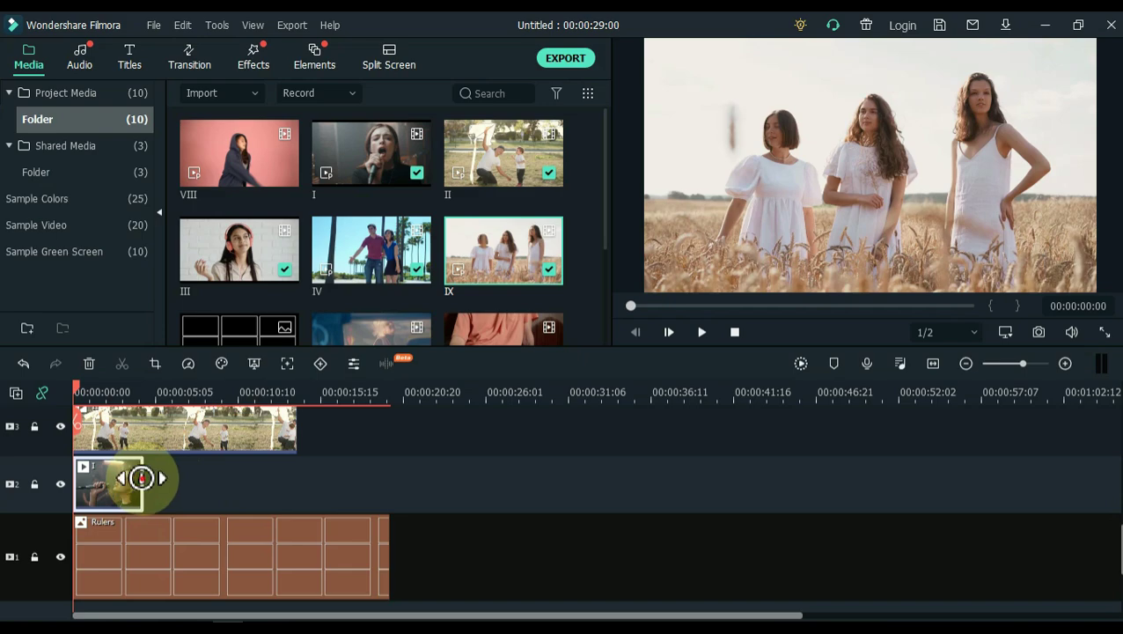
pyautogui.moveTo(141, 478); pyautogui.dragTo(388, 494)
pyautogui.click(388, 387)
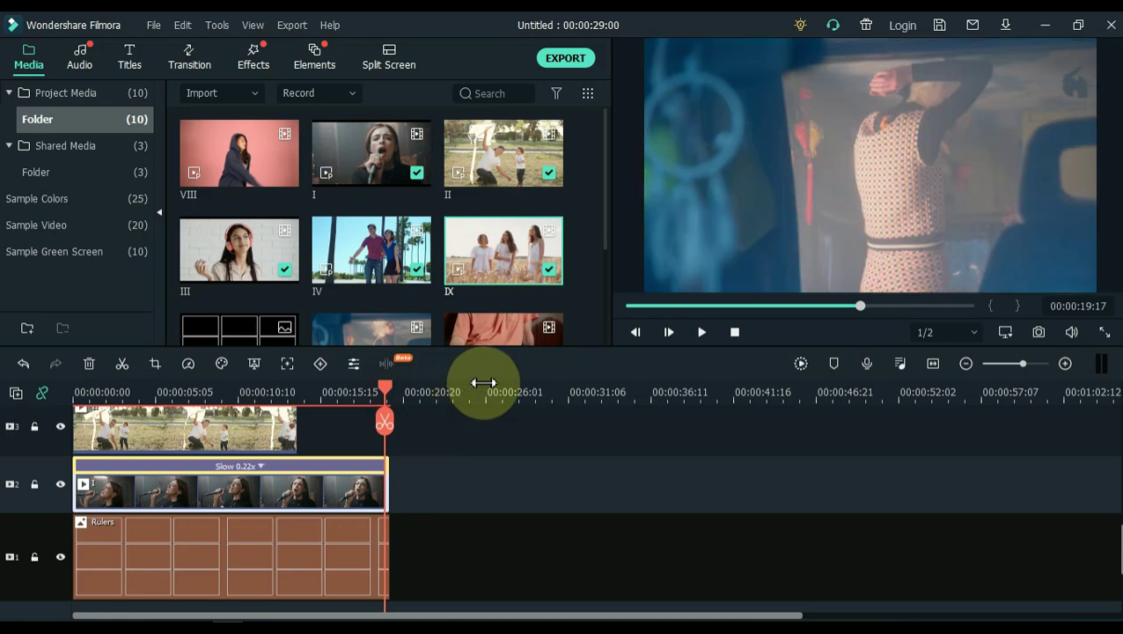
pyautogui.moveTo(1023, 363); pyautogui.dragTo(1034, 364)
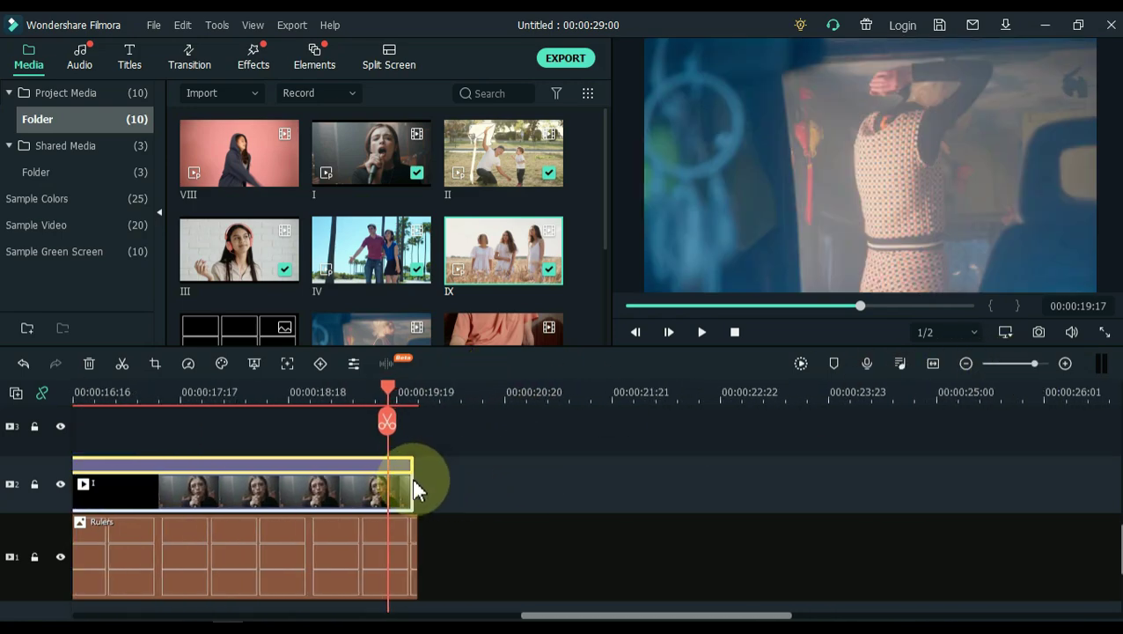
pyautogui.moveTo(413, 488); pyautogui.dragTo(427, 483)
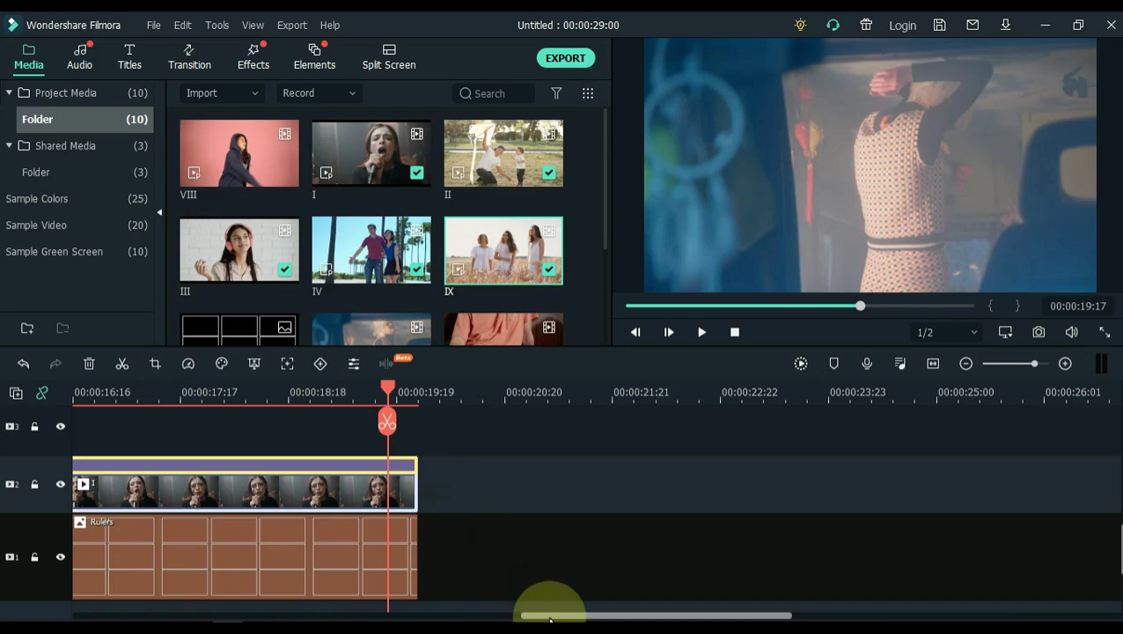
# Step: Move the playhead to 00:00:20:00 and speed-stretch clip II on track 3 to end there
pyautogui.moveTo(518, 619); pyautogui.dragTo(459, 616)
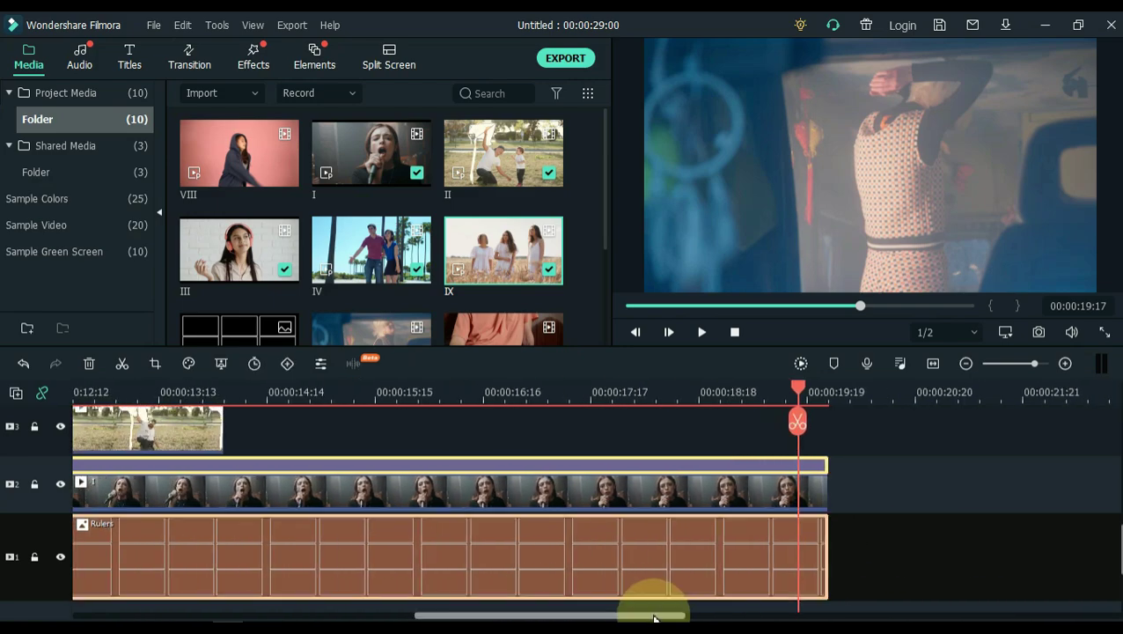
pyautogui.moveTo(649, 618); pyautogui.dragTo(621, 618)
pyautogui.scroll(2, 940, 464)
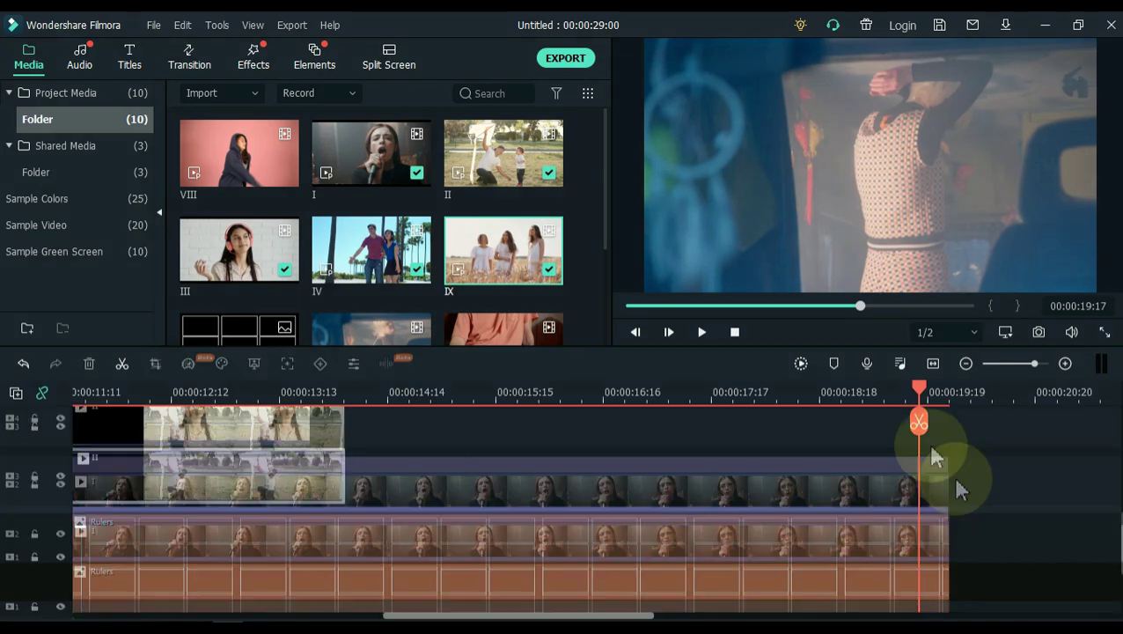
pyautogui.click(946, 399)
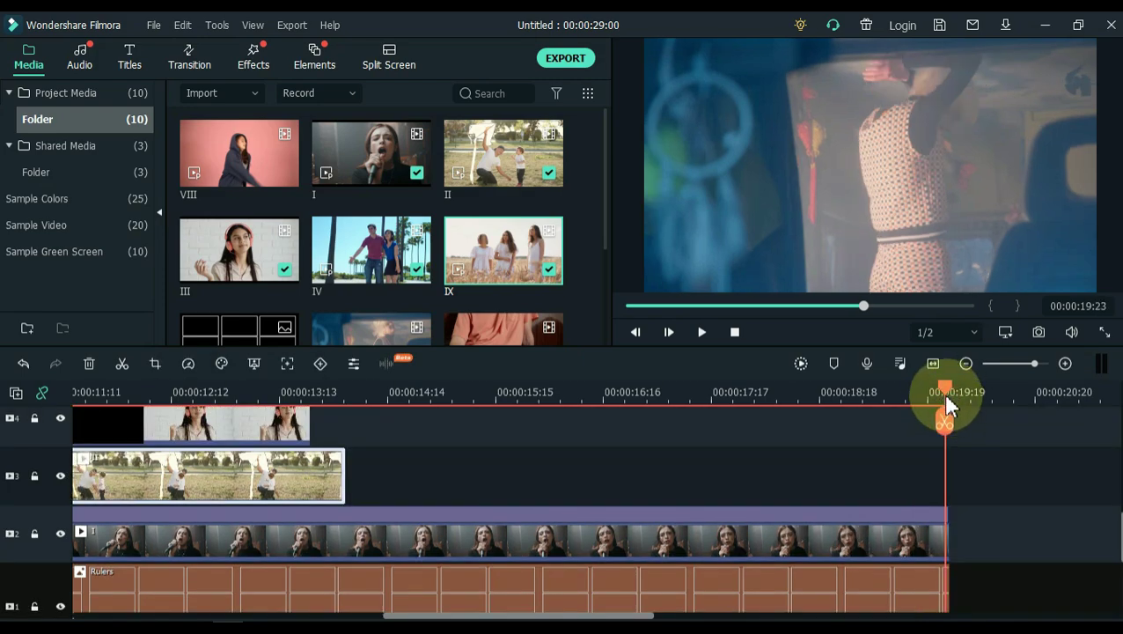
pyautogui.click(949, 388)
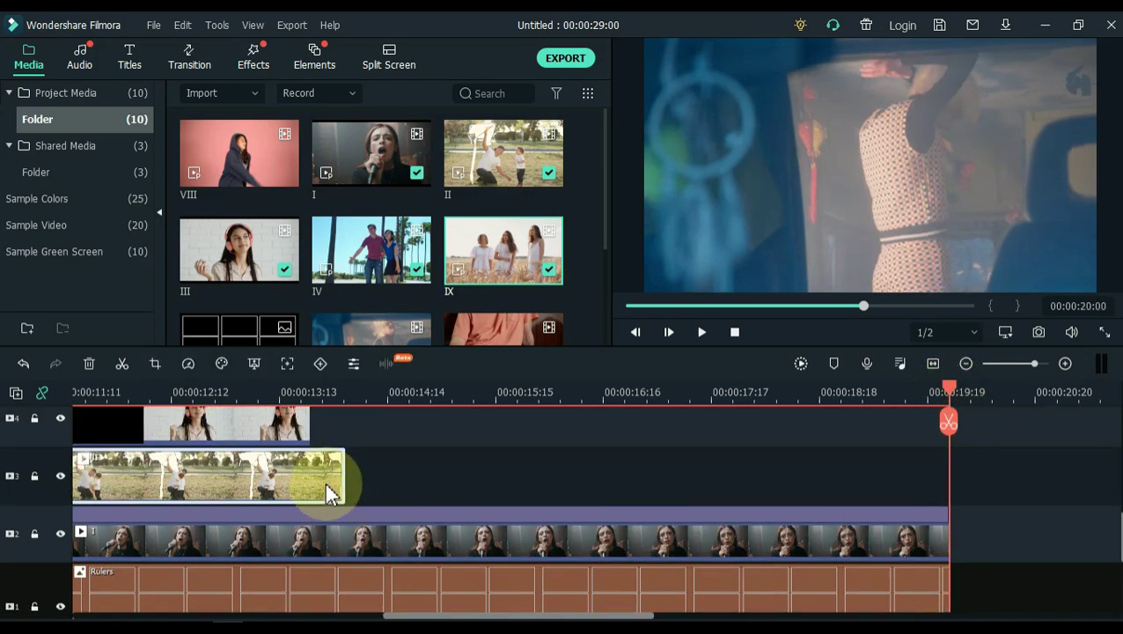
pyautogui.moveTo(346, 467); pyautogui.dragTo(935, 493)
# Step: Speed-stretch clips III and IV on tracks 4 and 5 so both end at the 20-second playhead
pyautogui.scroll(2, 537, 514)
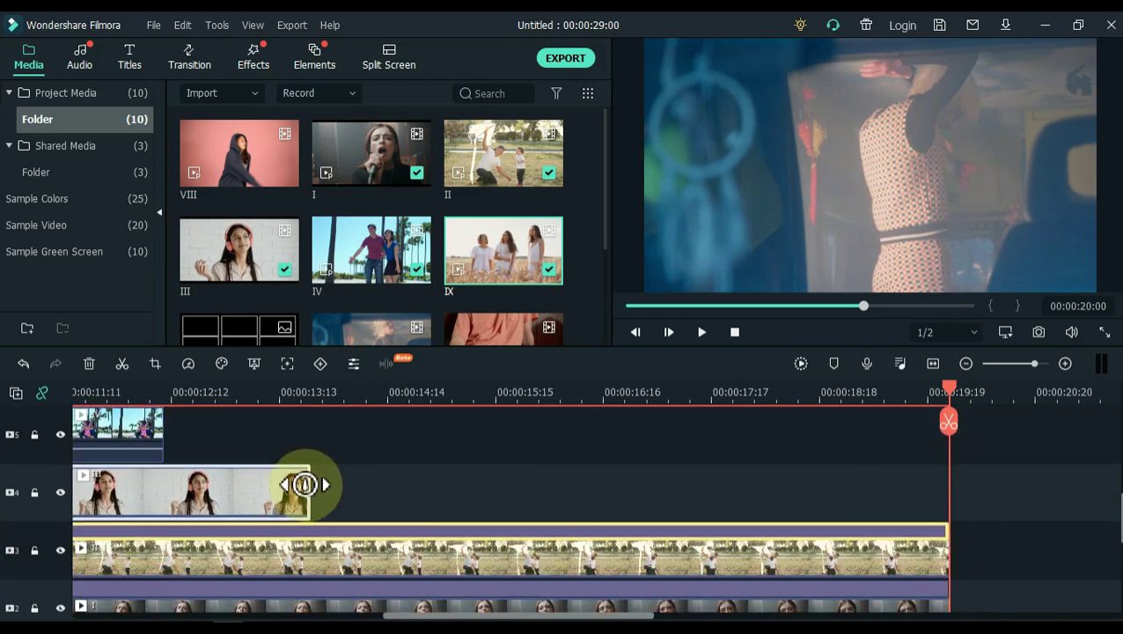
pyautogui.moveTo(306, 489); pyautogui.dragTo(940, 486)
pyautogui.scroll(2, 540, 503)
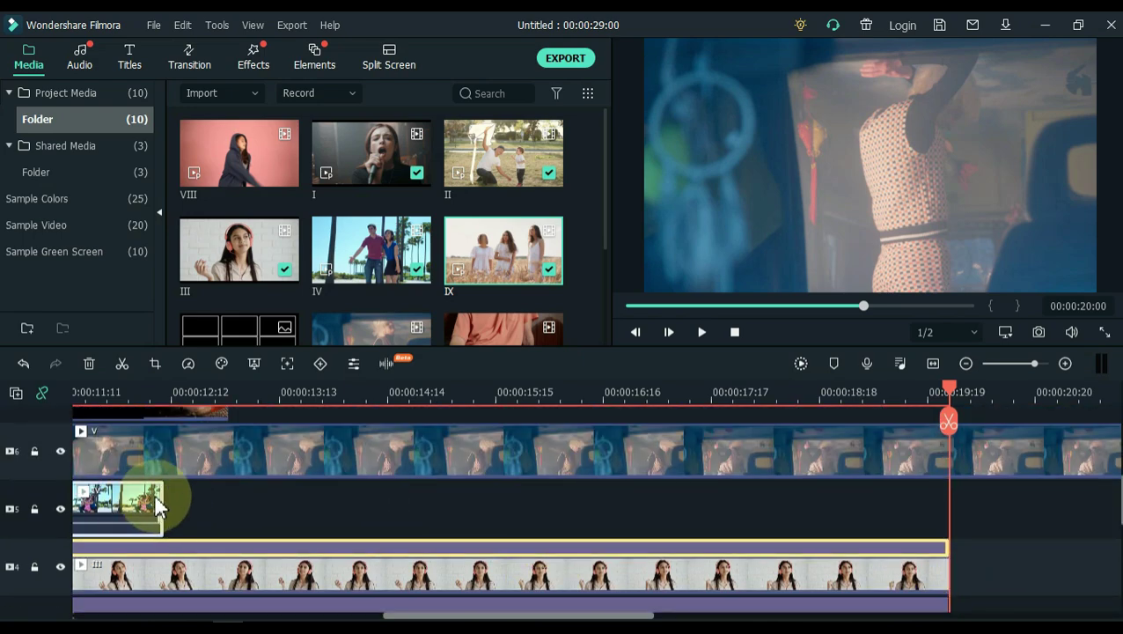
pyautogui.moveTo(158, 495); pyautogui.dragTo(943, 484)
# Step: Split clip V on track 6 at 00:00:20:00 and delete the part after the playhead
pyautogui.scroll(2, 987, 518)
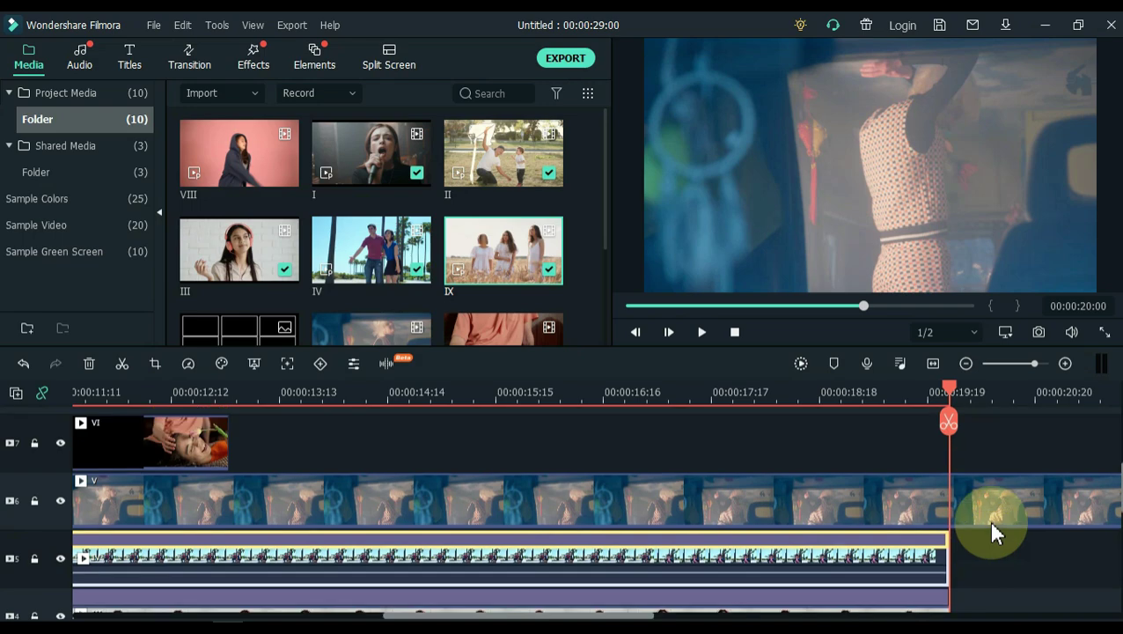
pyautogui.click(978, 507)
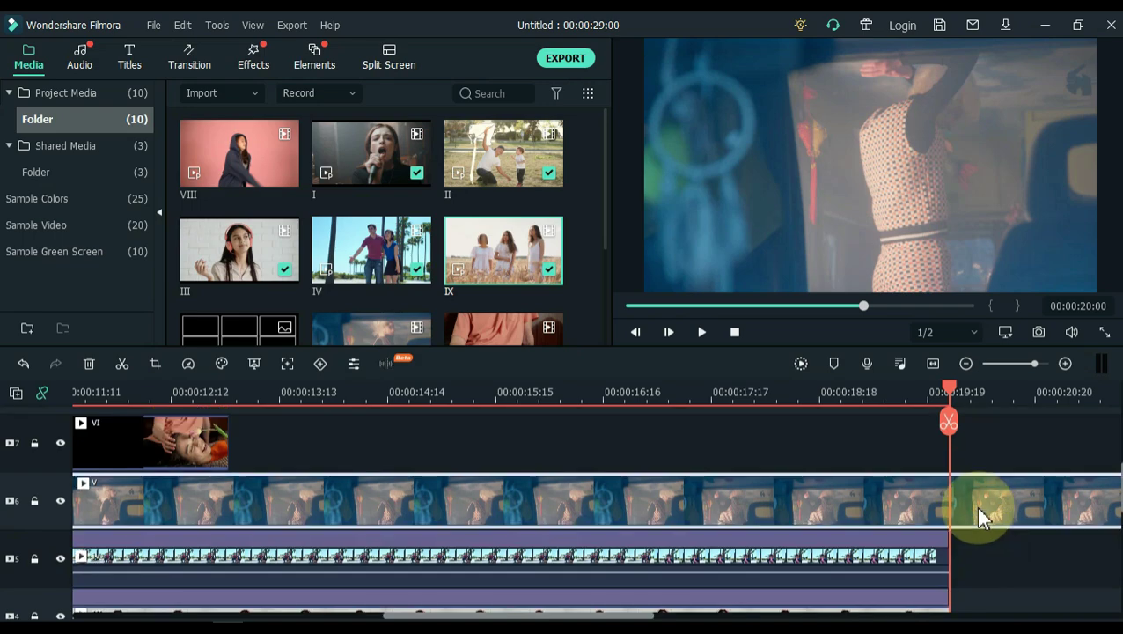
pyautogui.click(959, 433)
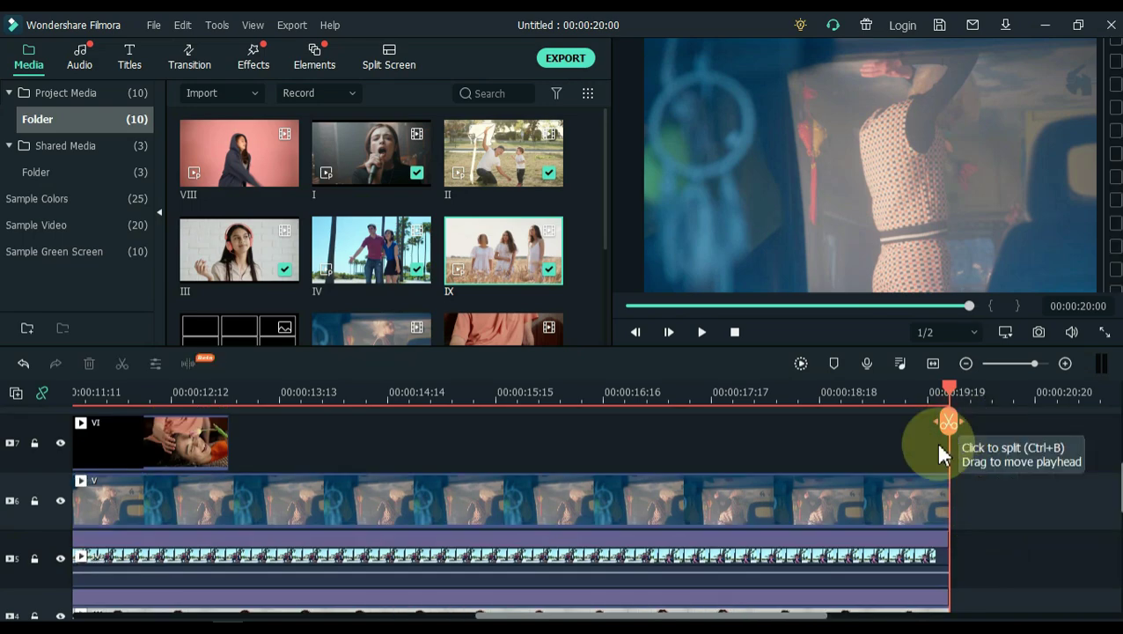
# Step: Speed-stretch clips VI and VII on tracks 7 and 8 so both end at the 20-second playhead
pyautogui.press('Delete')
pyautogui.hotkey('shift', 'z')
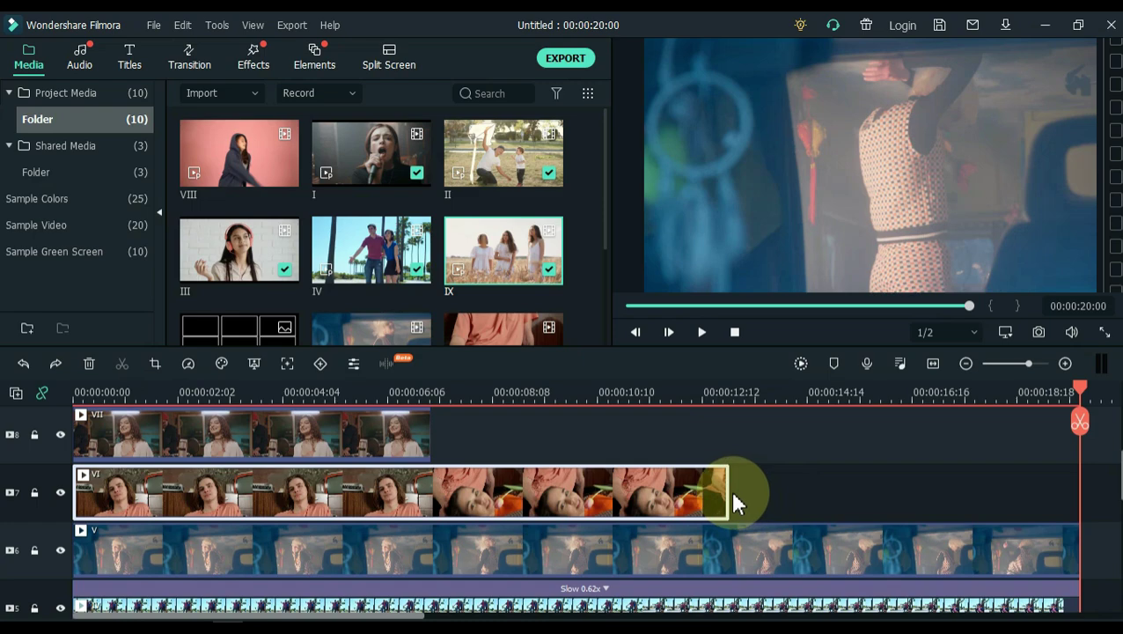
pyautogui.moveTo(729, 497); pyautogui.dragTo(1074, 486)
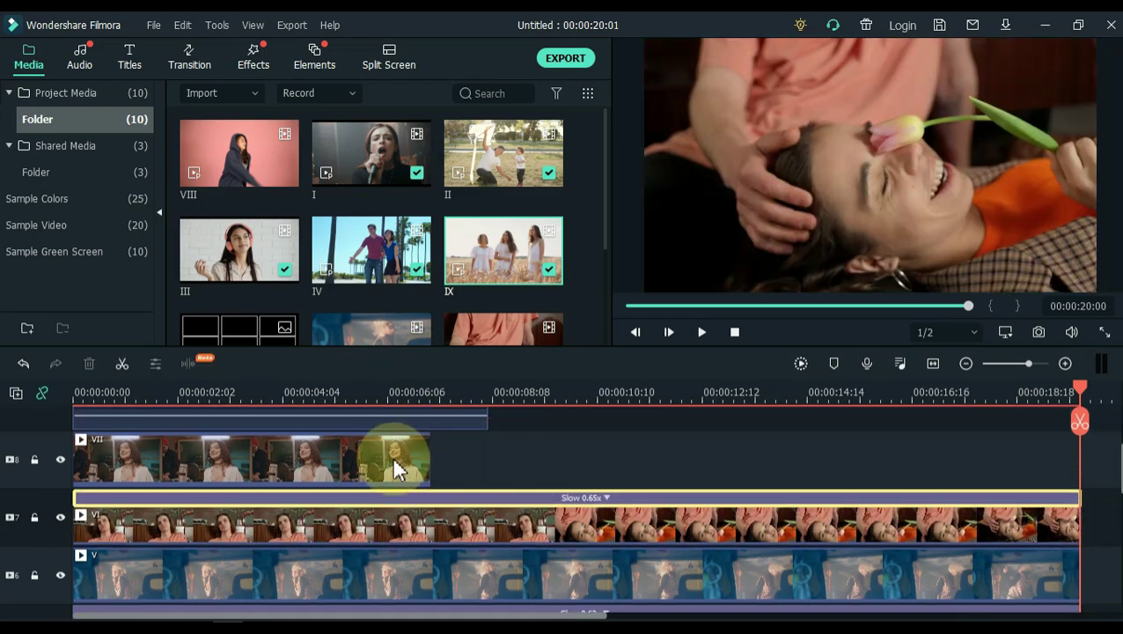
pyautogui.click(396, 471)
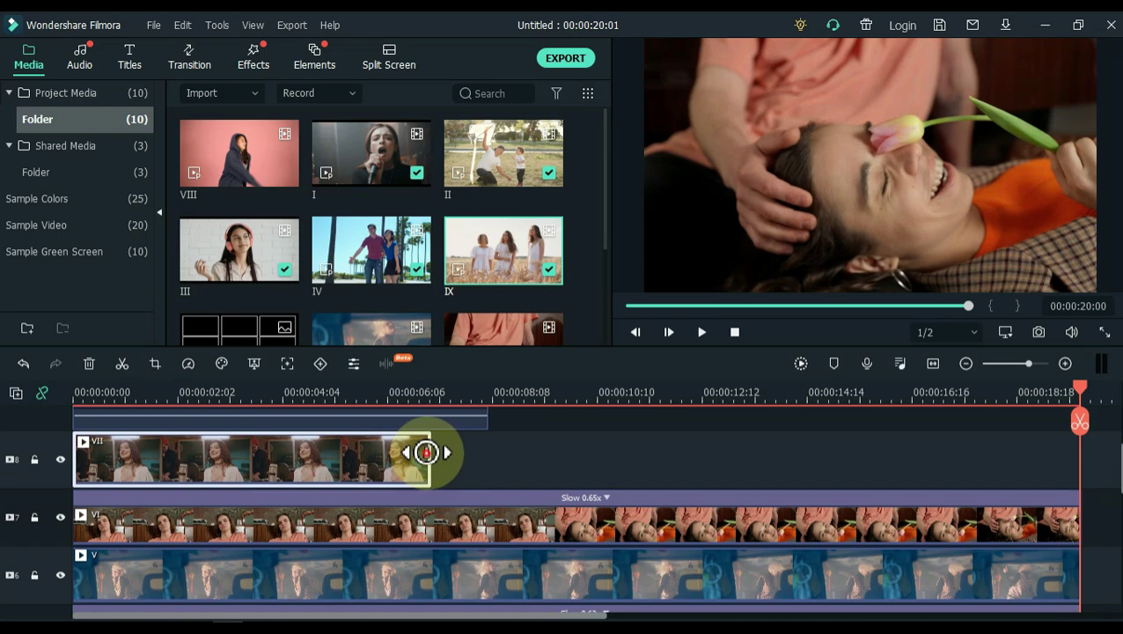
pyautogui.moveTo(428, 454); pyautogui.dragTo(1075, 441)
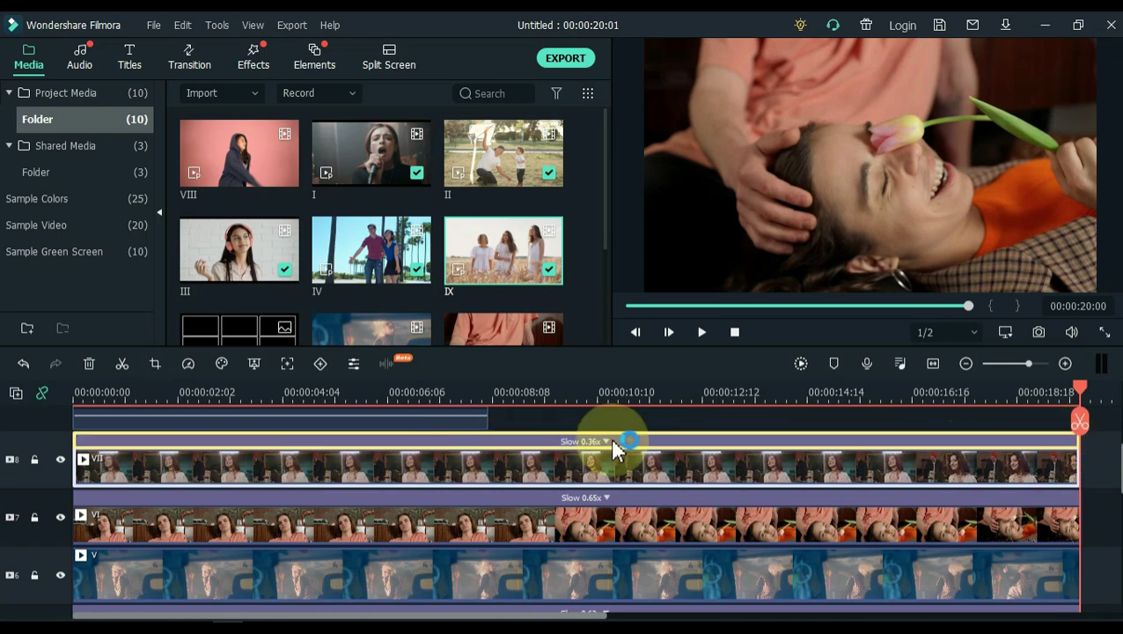
# Step: Speed-stretch clip IX on track 9 so it ends at the 20-second playhead
pyautogui.click(456, 468)
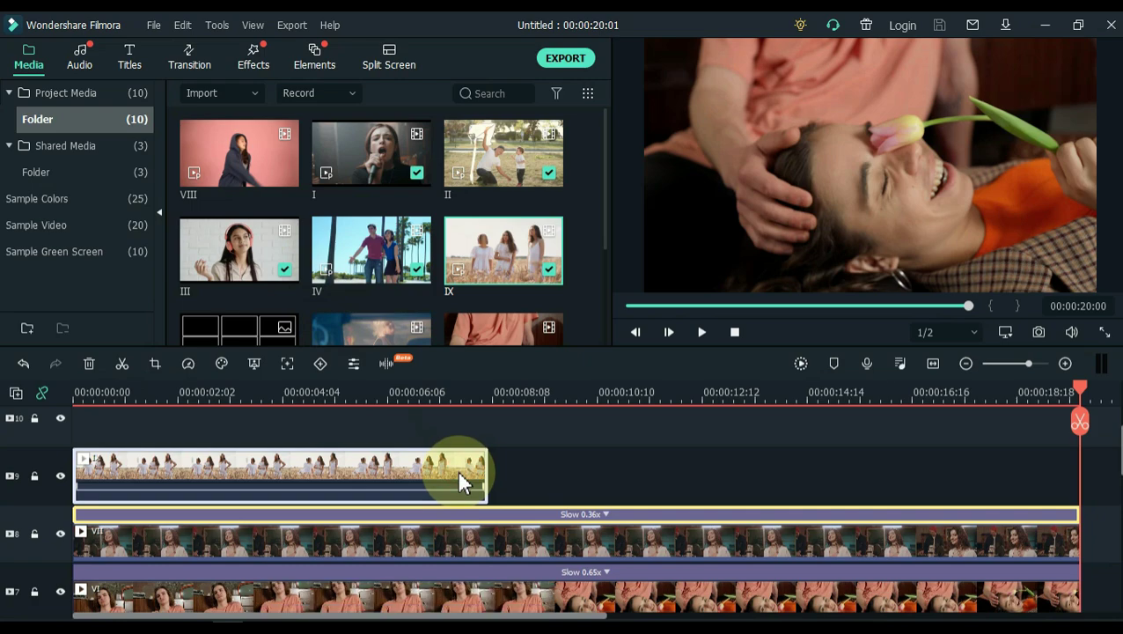
pyautogui.moveTo(481, 465); pyautogui.dragTo(1073, 464)
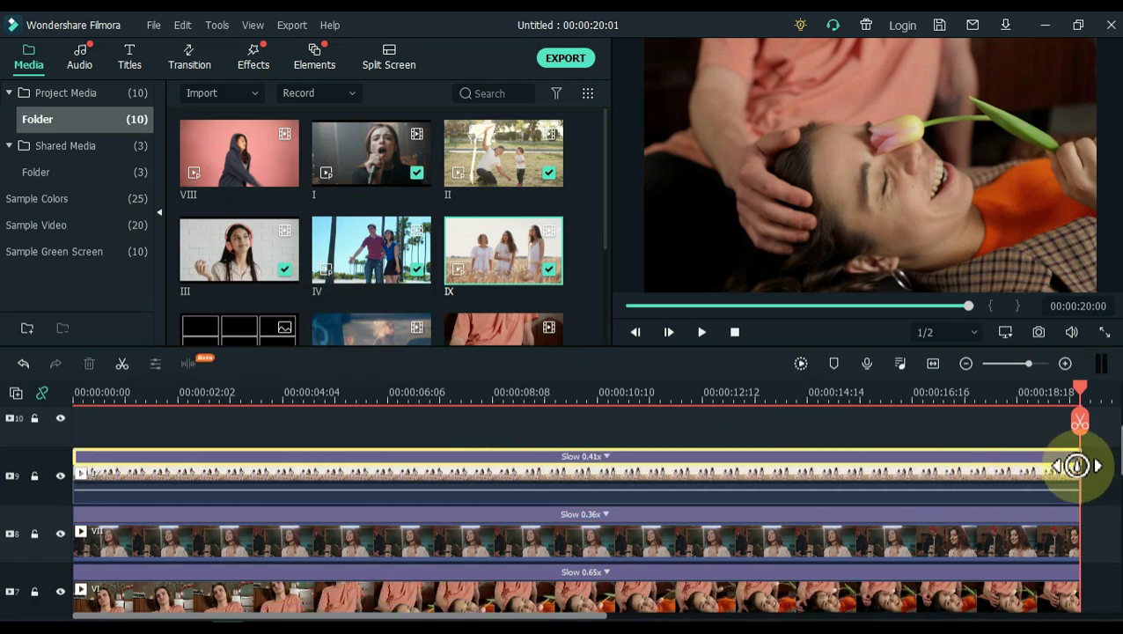
pyautogui.click(935, 365)
pyautogui.scroll(-8, 1092, 467)
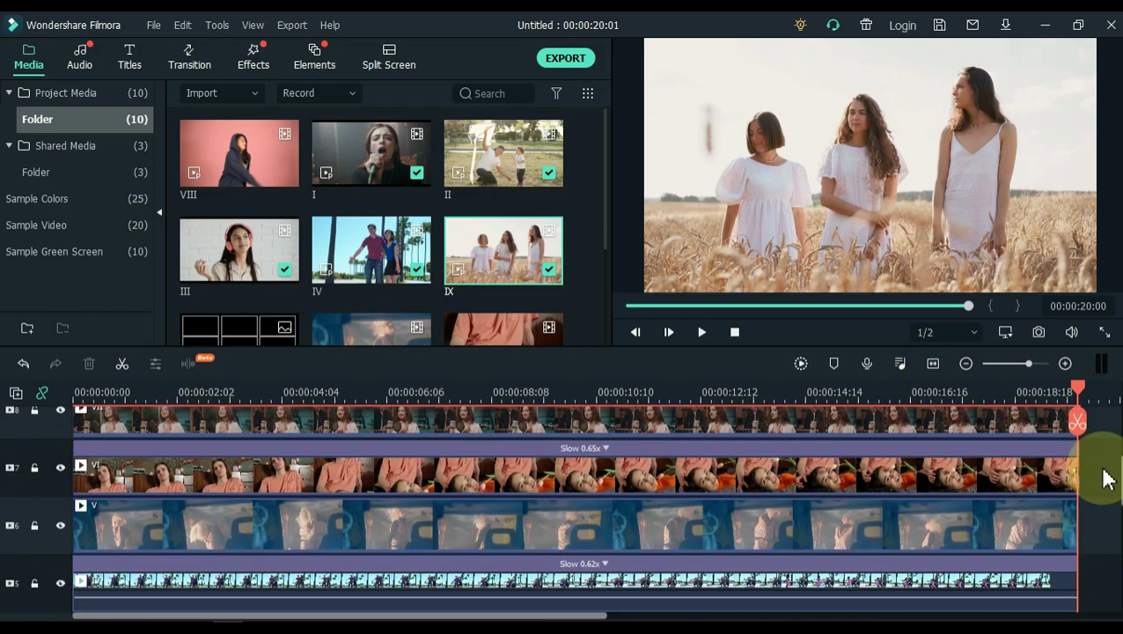
# Step: Return the playhead to the start and hide tracks 9 through 3, keeping only clip I and the Rulers image shown
pyautogui.press('Home')
pyautogui.scroll(8, 1065, 493)
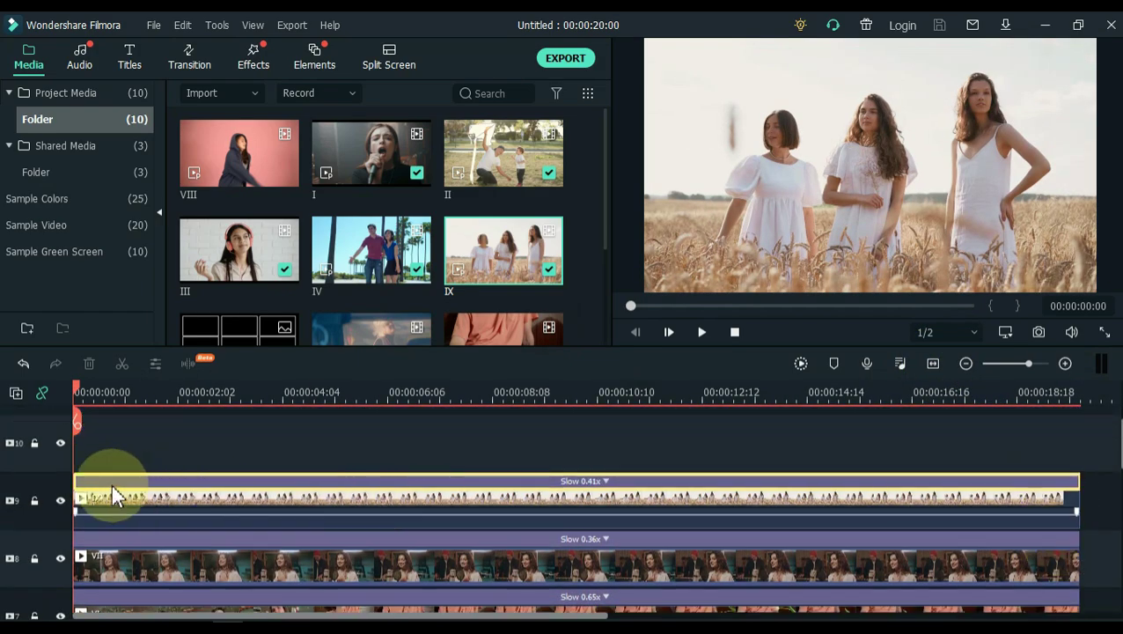
pyautogui.click(60, 499)
pyautogui.click(60, 558)
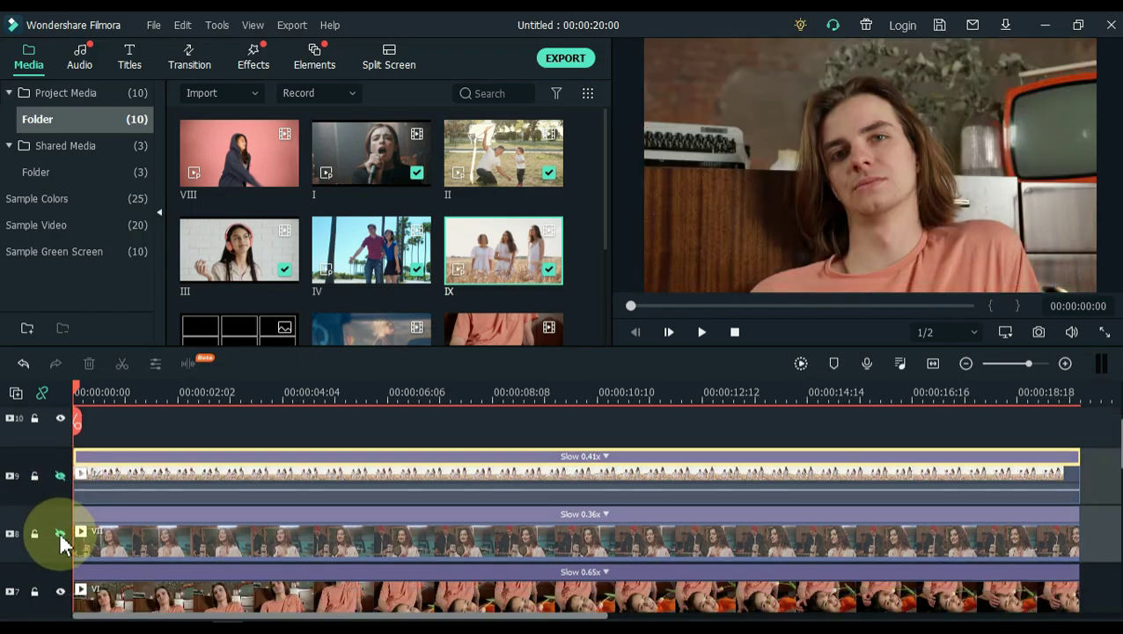
pyautogui.scroll(-1, 61, 550)
pyautogui.click(60, 566)
pyautogui.scroll(-1, 61, 570)
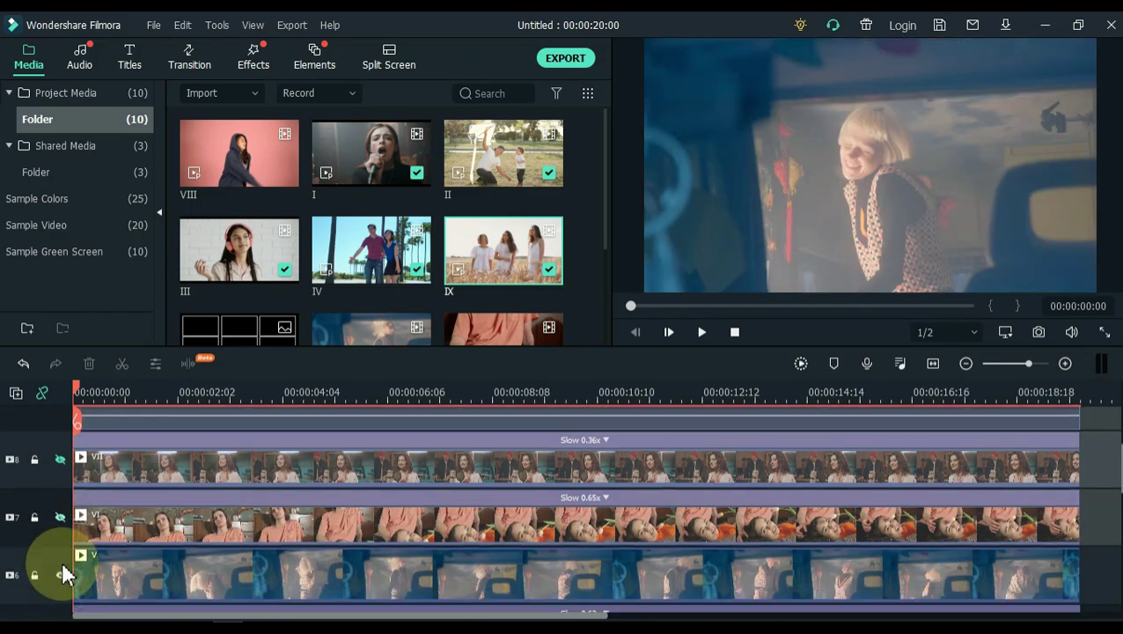
pyautogui.click(62, 567)
pyautogui.scroll(-1, 61, 567)
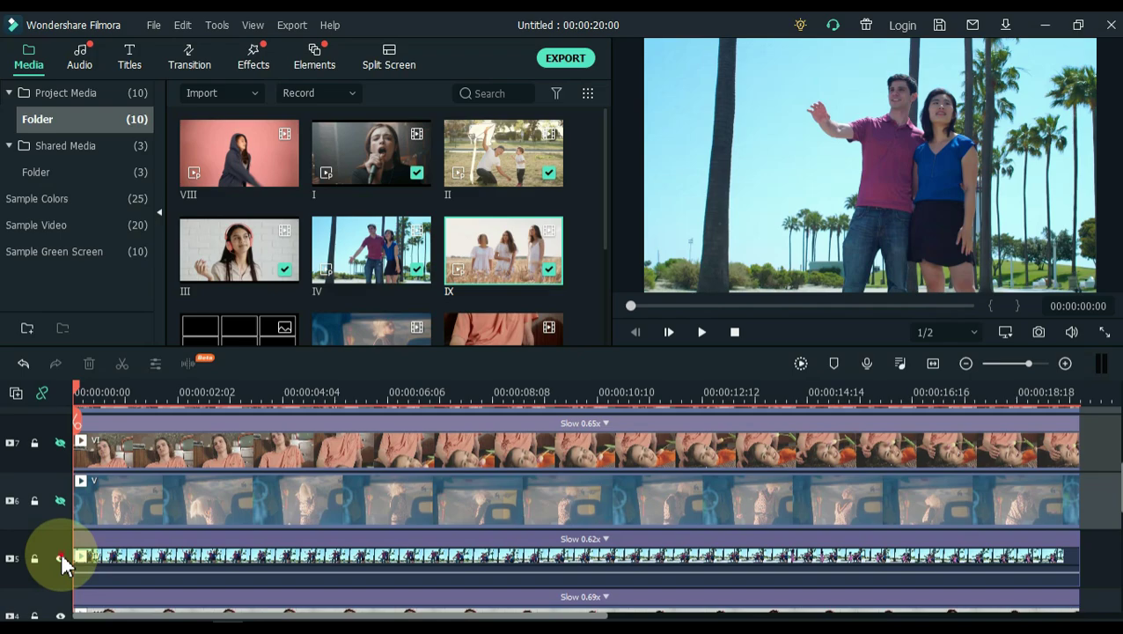
pyautogui.click(61, 551)
pyautogui.scroll(-1, 60, 551)
pyautogui.click(60, 545)
pyautogui.scroll(-1, 60, 550)
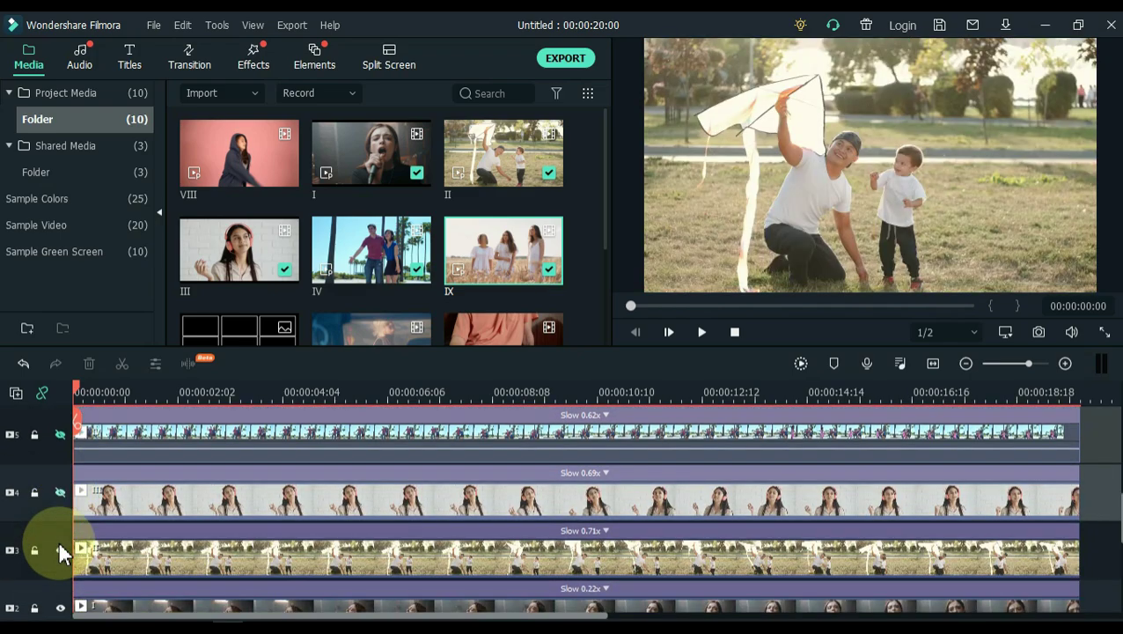
pyautogui.click(58, 551)
pyautogui.scroll(-1, 58, 552)
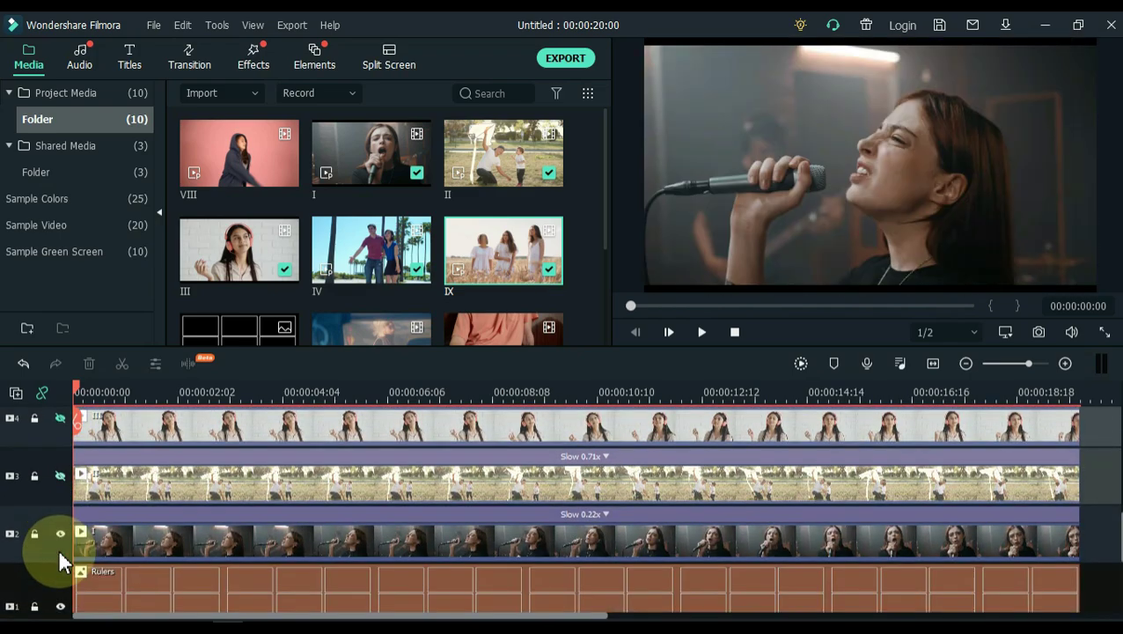
# Step: Crop clip I on track 2 to a 16:9 ratio
pyautogui.click(120, 538)
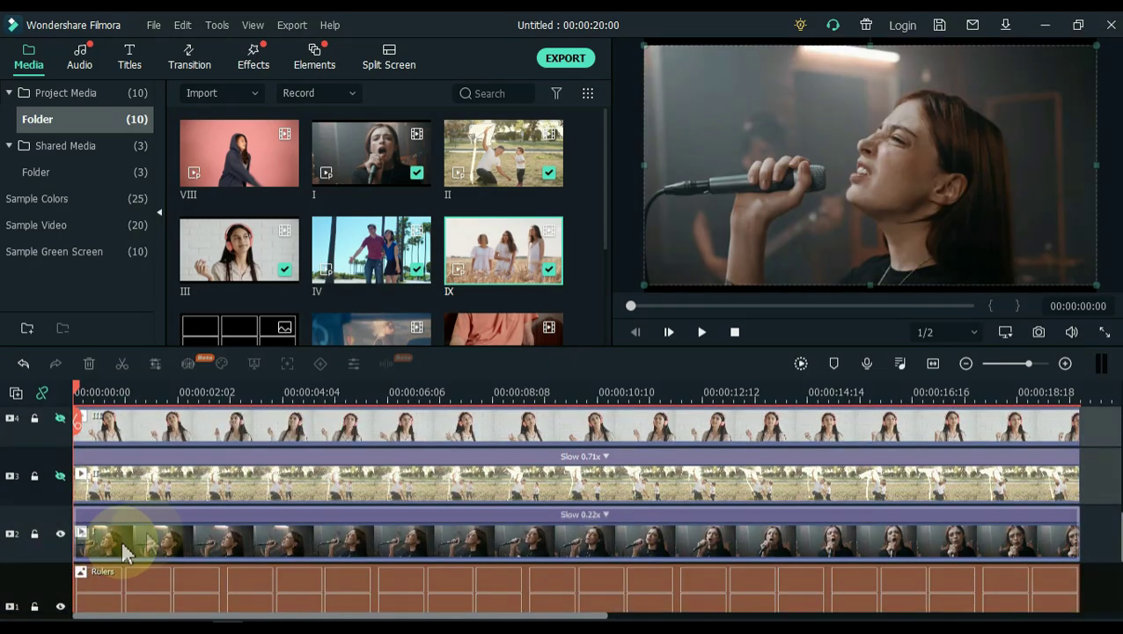
pyautogui.click(155, 364)
pyautogui.click(310, 484)
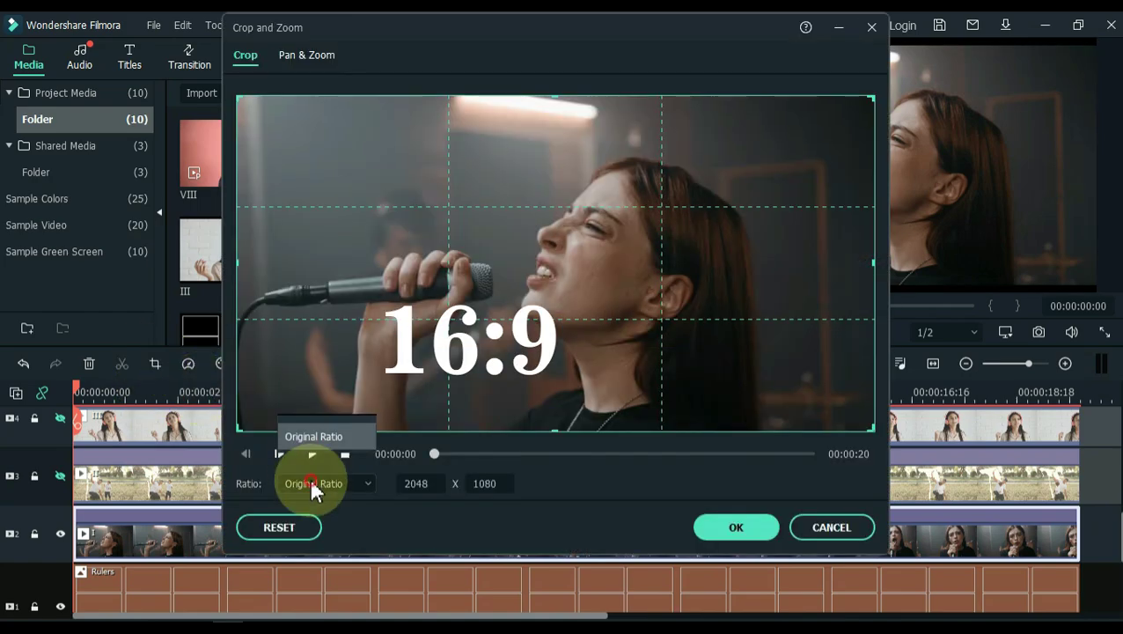
pyautogui.click(305, 349)
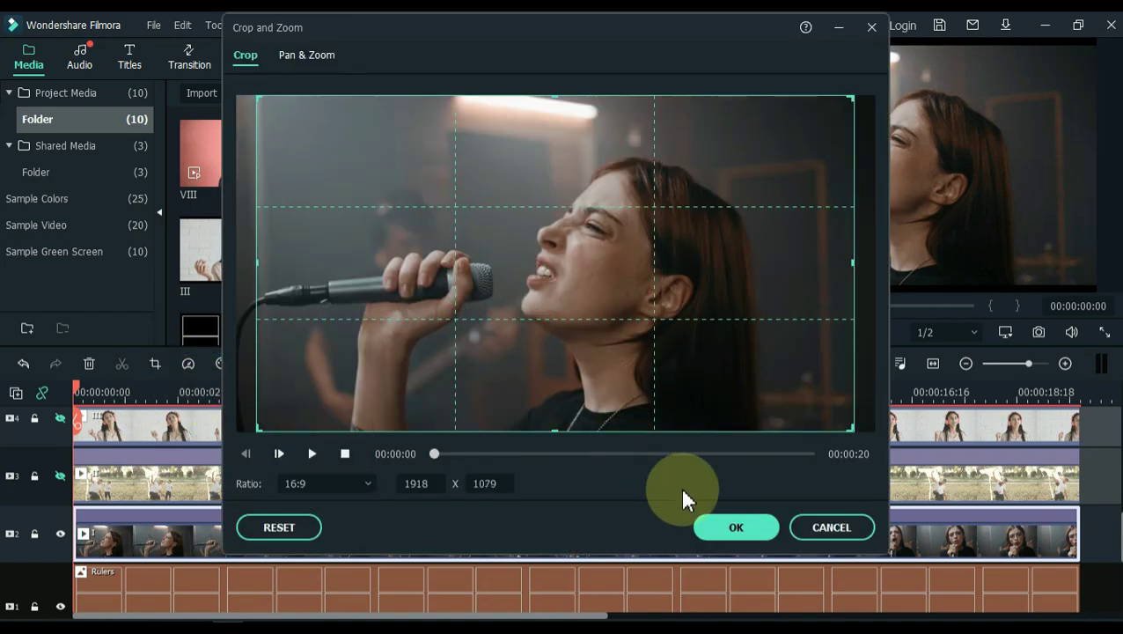
pyautogui.click(729, 526)
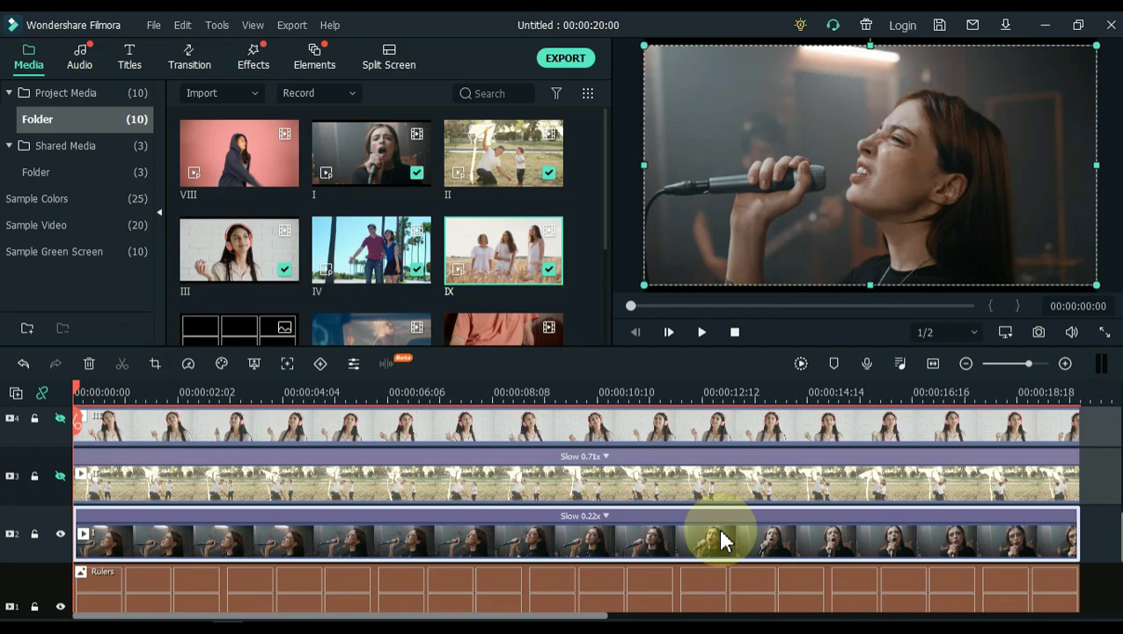
# Step: Scale clip I down with its Transform settings to fit the center panel of the Rulers grid
pyautogui.doubleClick(127, 539)
pyautogui.click(23, 94)
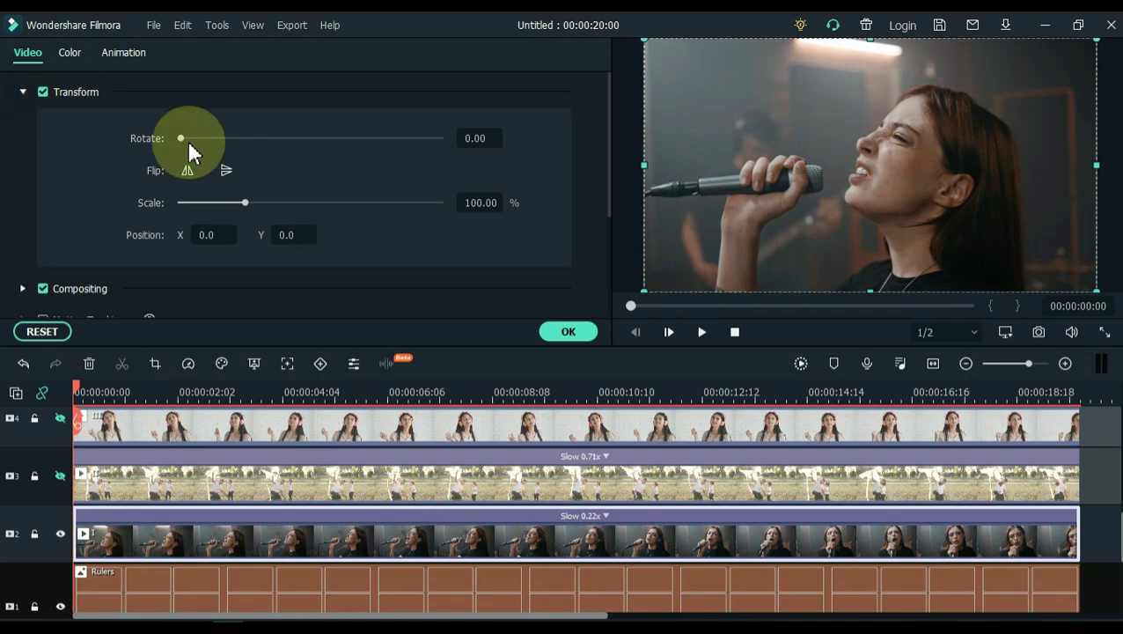
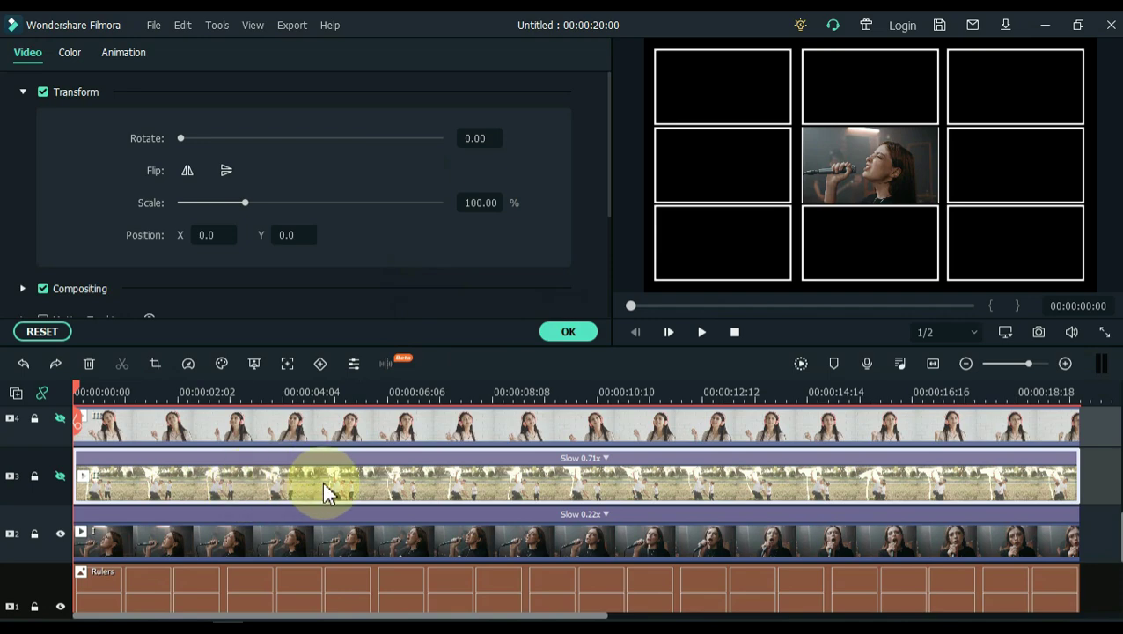
# Step: Unhide track 3 and fit clip II into the grid's top-left panel at 30% scale, position X -177, Y 92
pyautogui.click(61, 476)
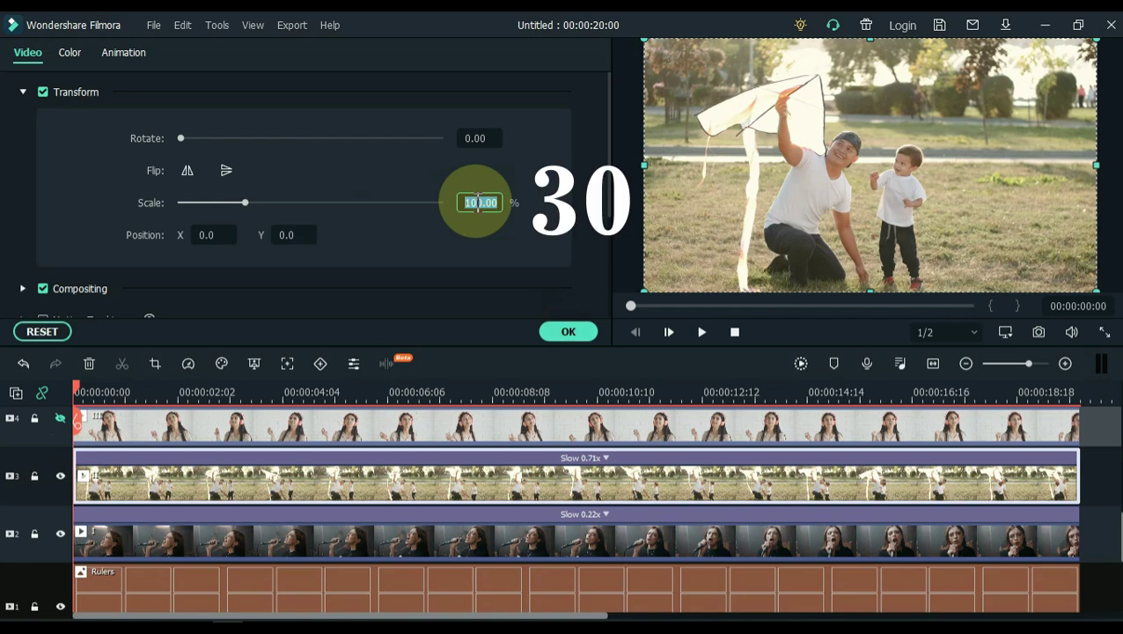
pyautogui.press('Return')
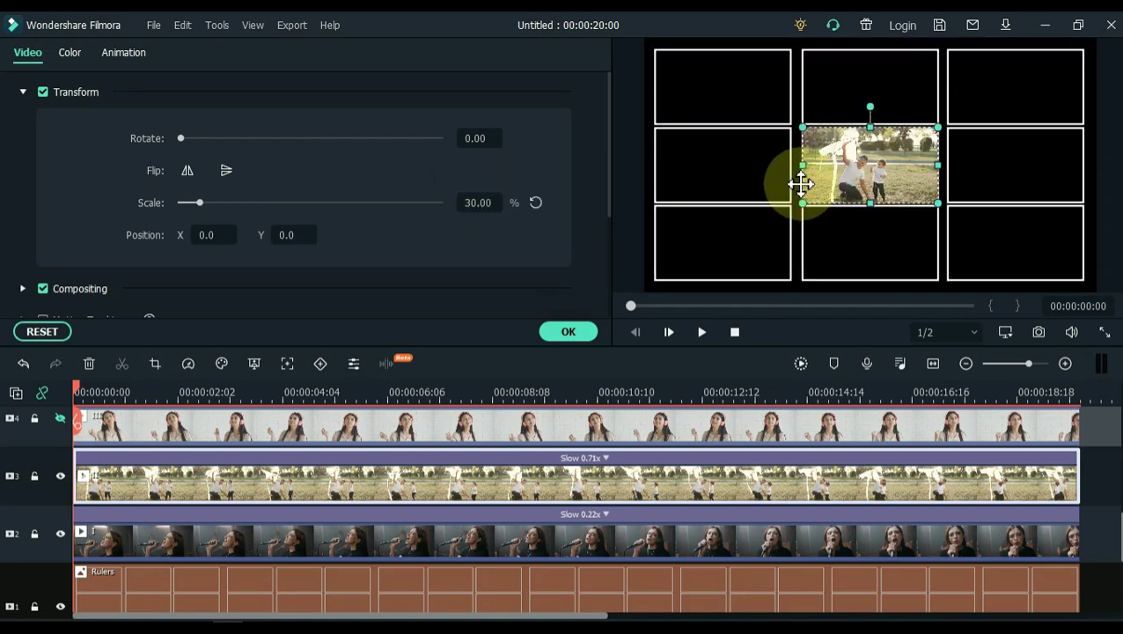
pyautogui.moveTo(800, 184); pyautogui.dragTo(657, 118)
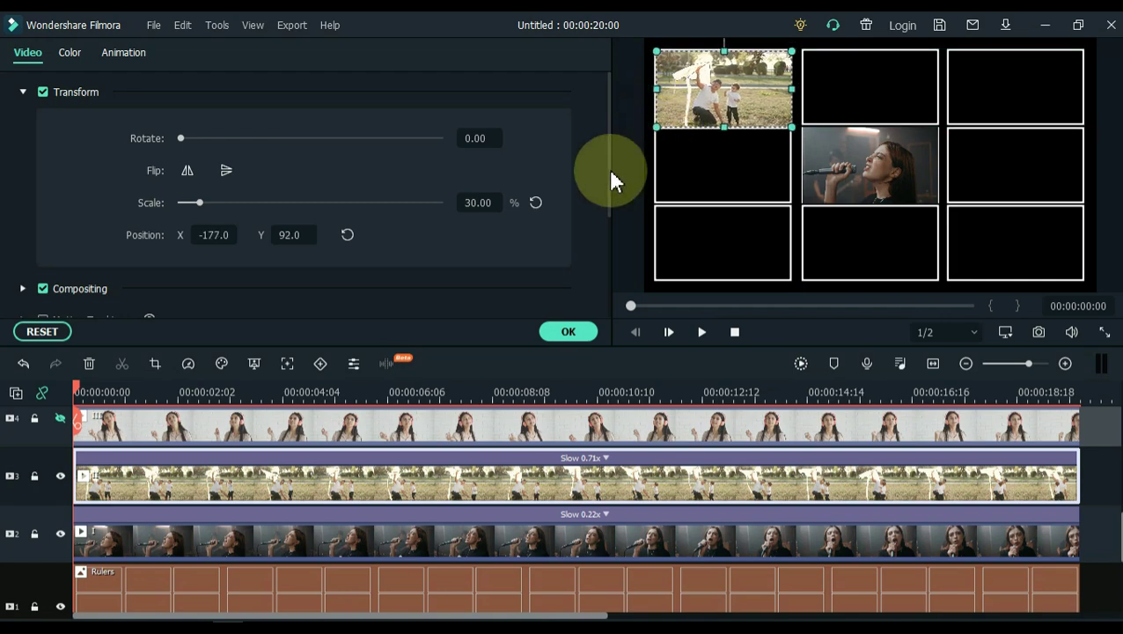
# Step: Unhide track 4 and fit clip III into the grid's middle-right panel at 30% scale, position X 177, Y 0
pyautogui.scroll(1, 257, 503)
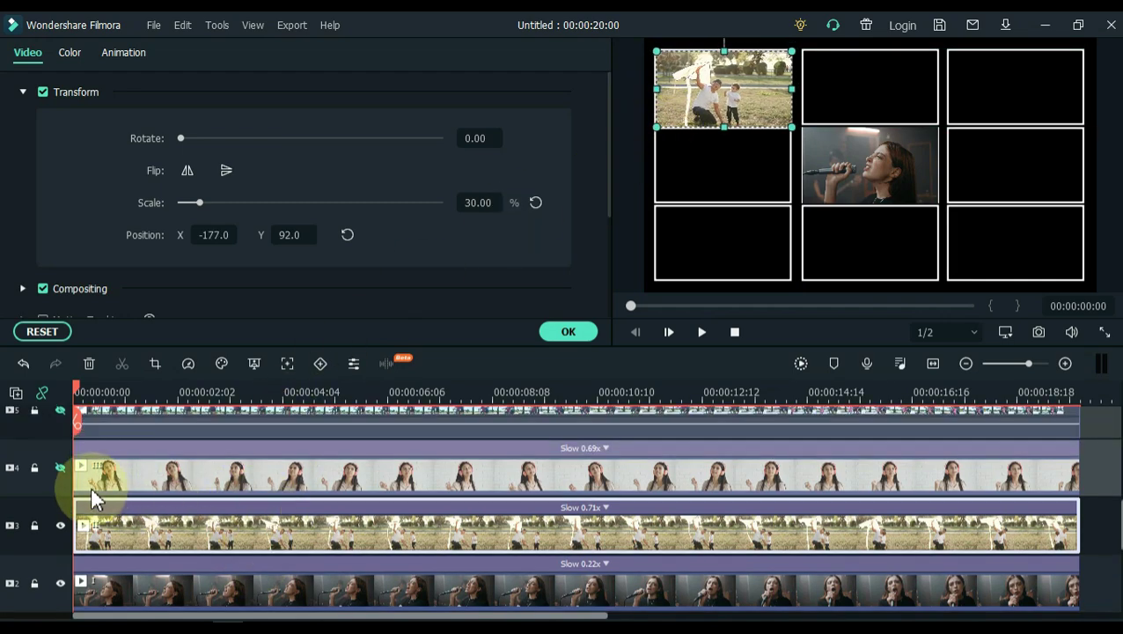
pyautogui.click(60, 468)
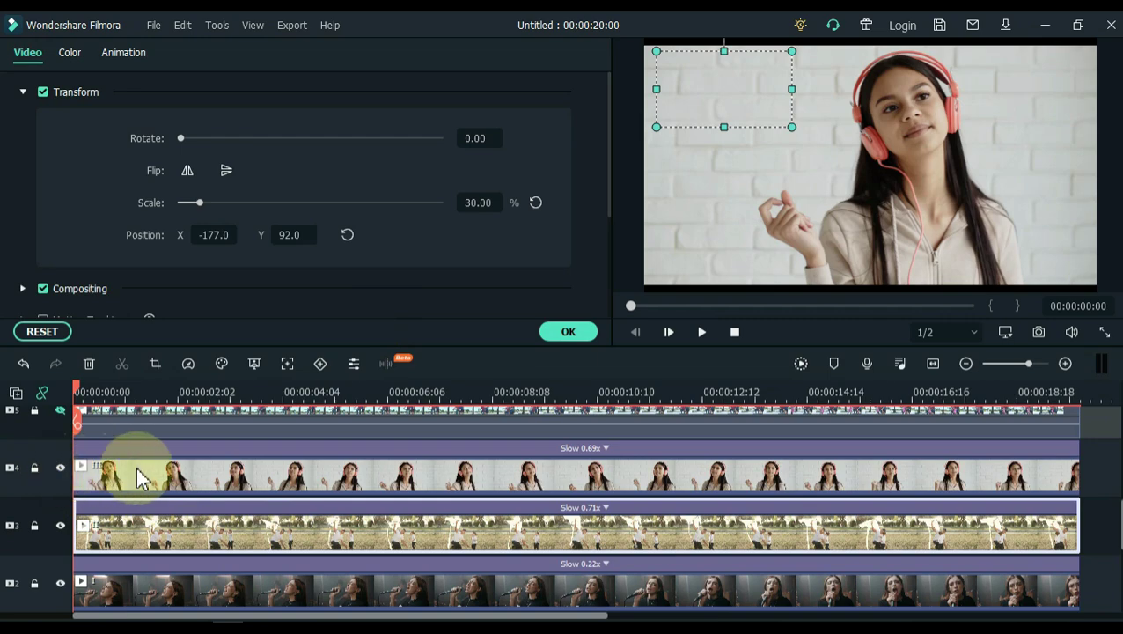
pyautogui.click(136, 478)
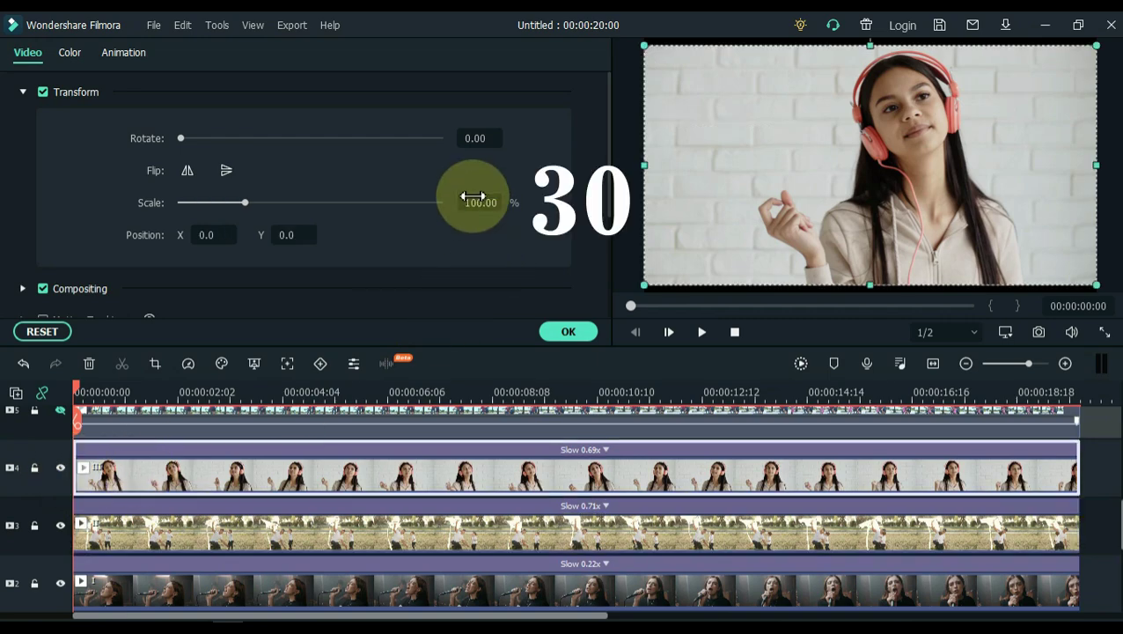
pyautogui.write('30')
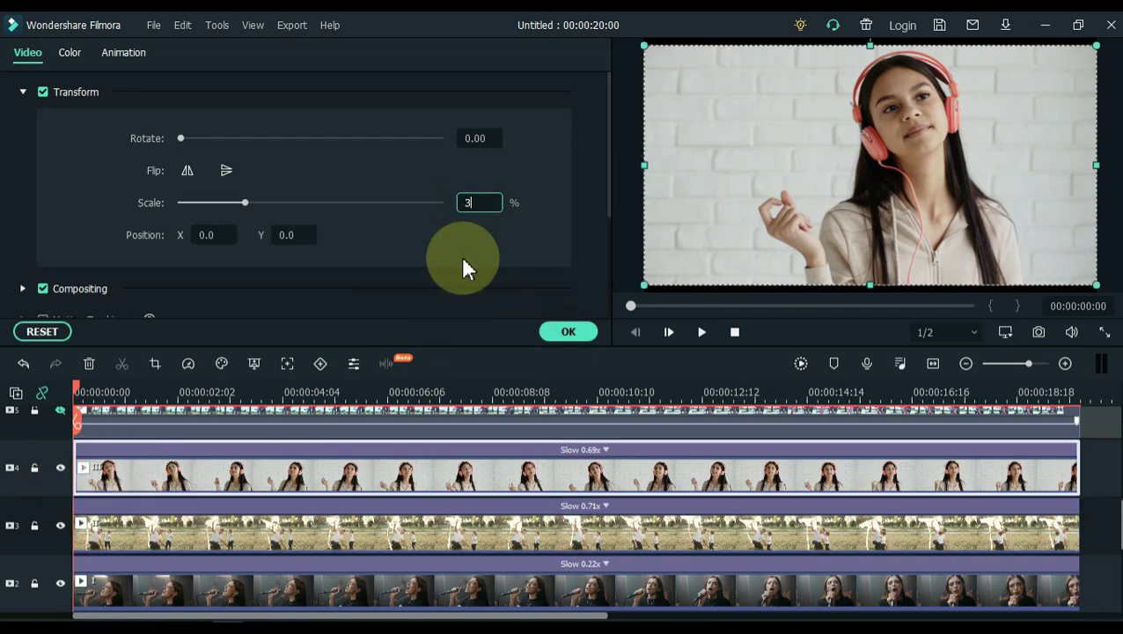
pyautogui.press('Return')
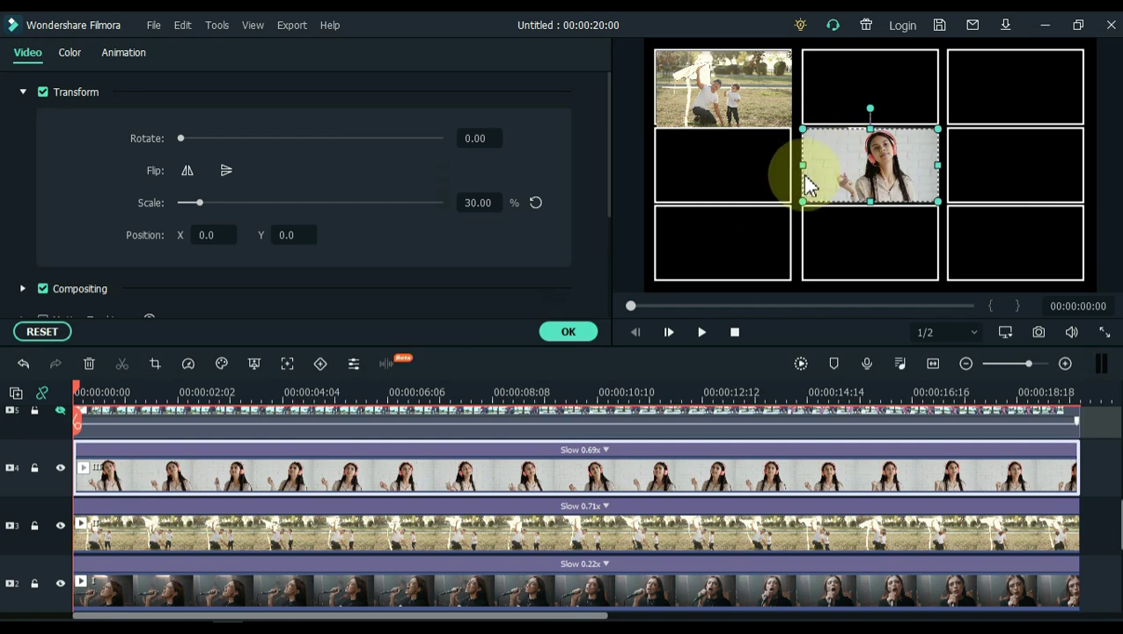
pyautogui.moveTo(807, 178); pyautogui.dragTo(1088, 183)
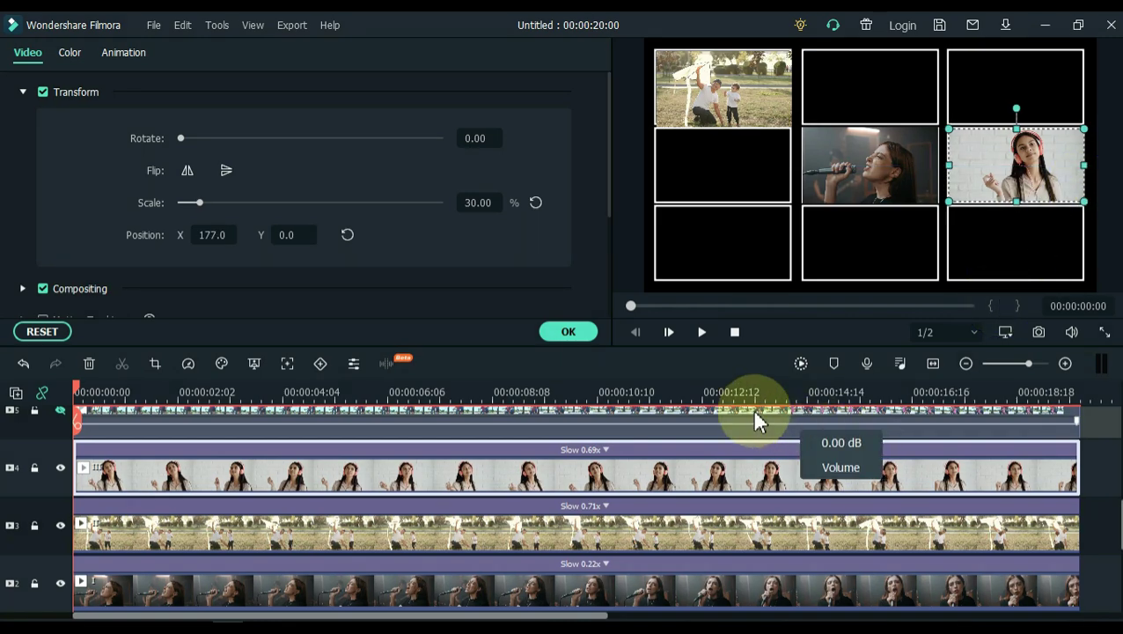
# Step: Unhide track 5 and fit clip IV into the grid's middle-left panel at 30% scale, position X -177, Y -2
pyautogui.scroll(2, 264, 484)
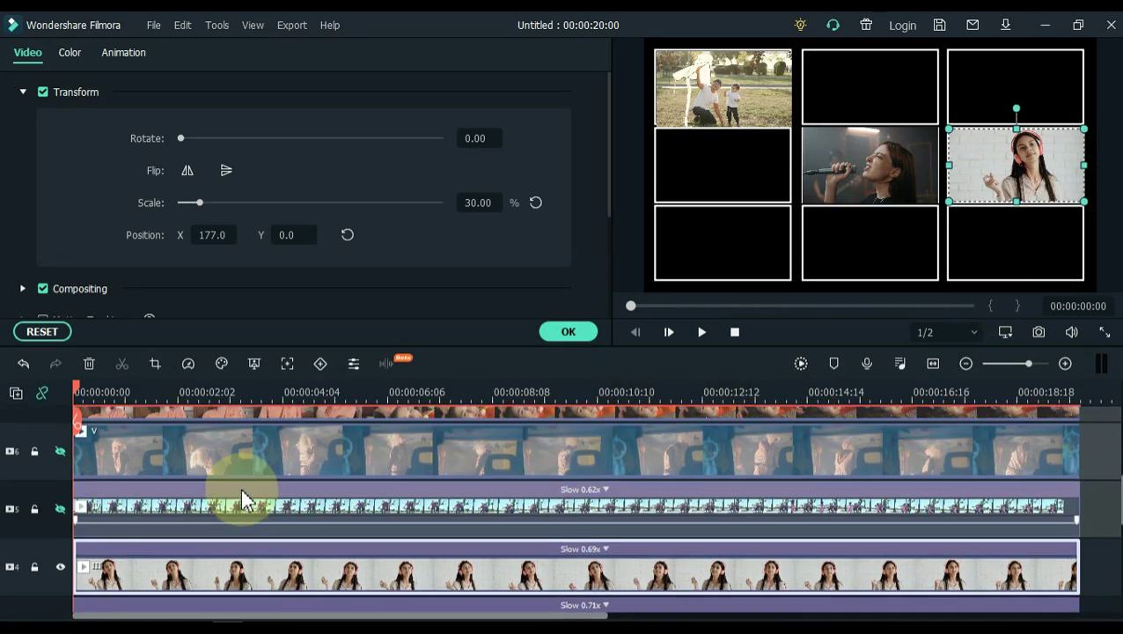
pyautogui.click(60, 508)
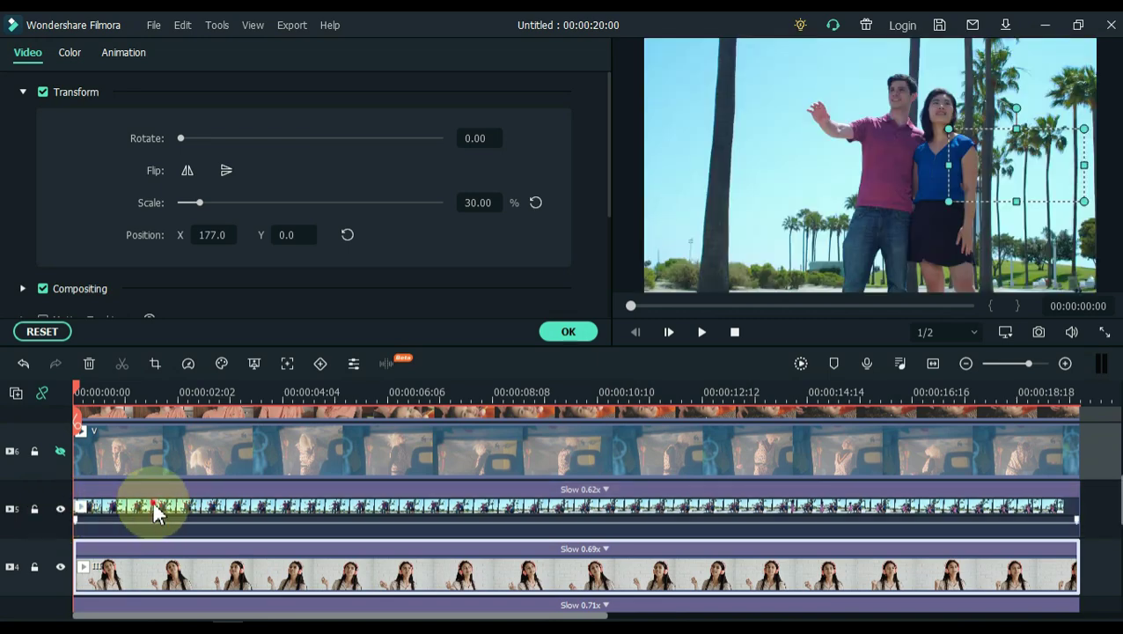
pyautogui.click(154, 511)
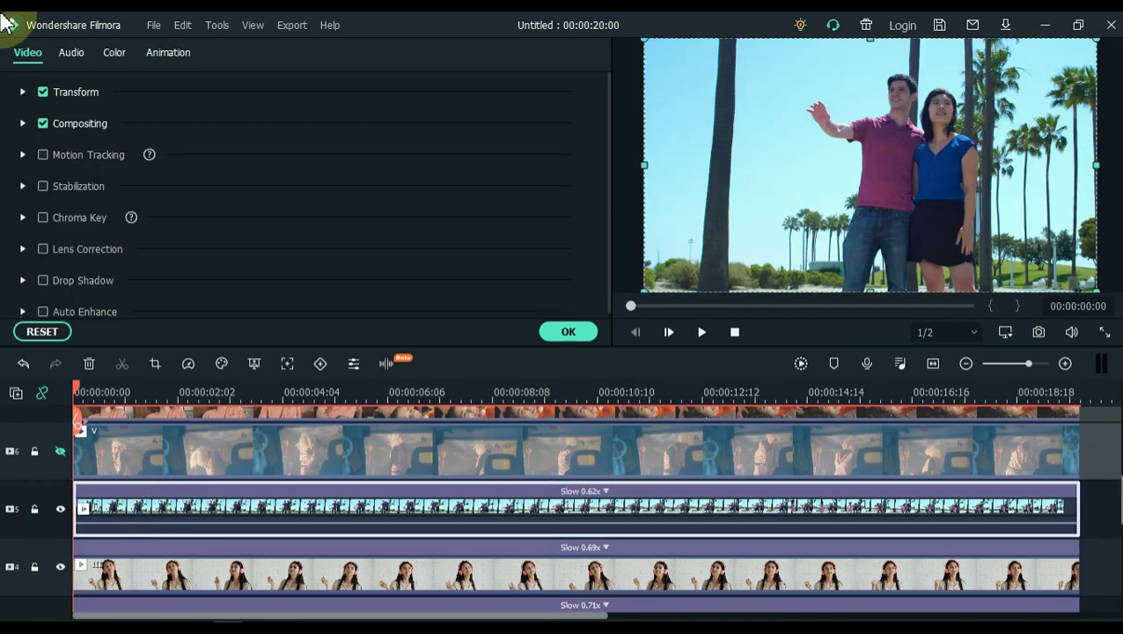
pyautogui.click(23, 91)
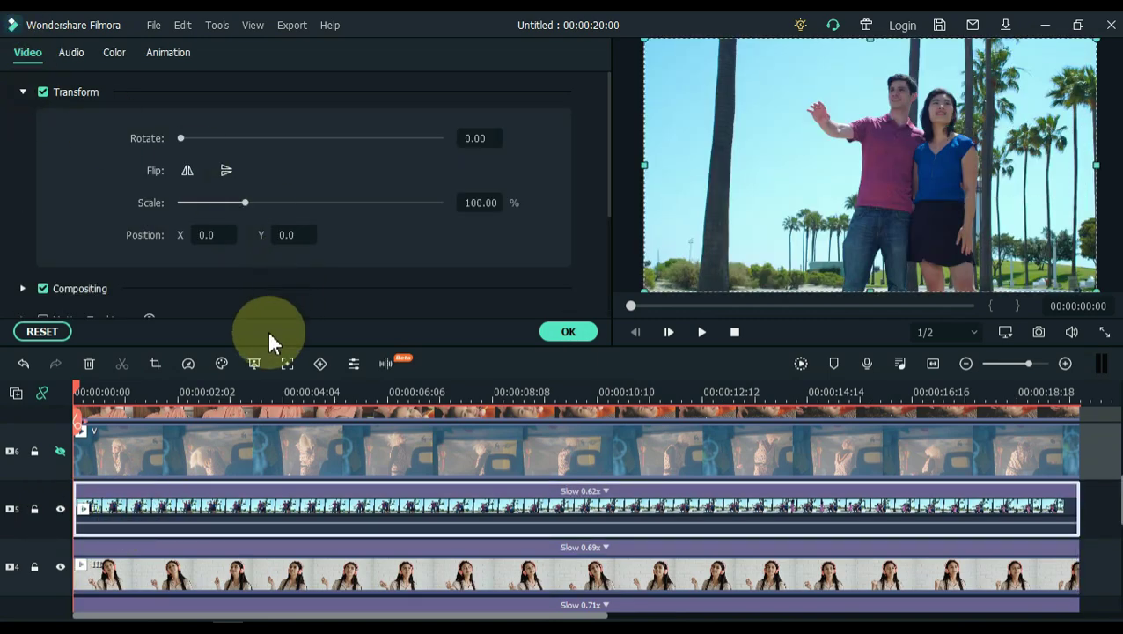
pyautogui.click(471, 201)
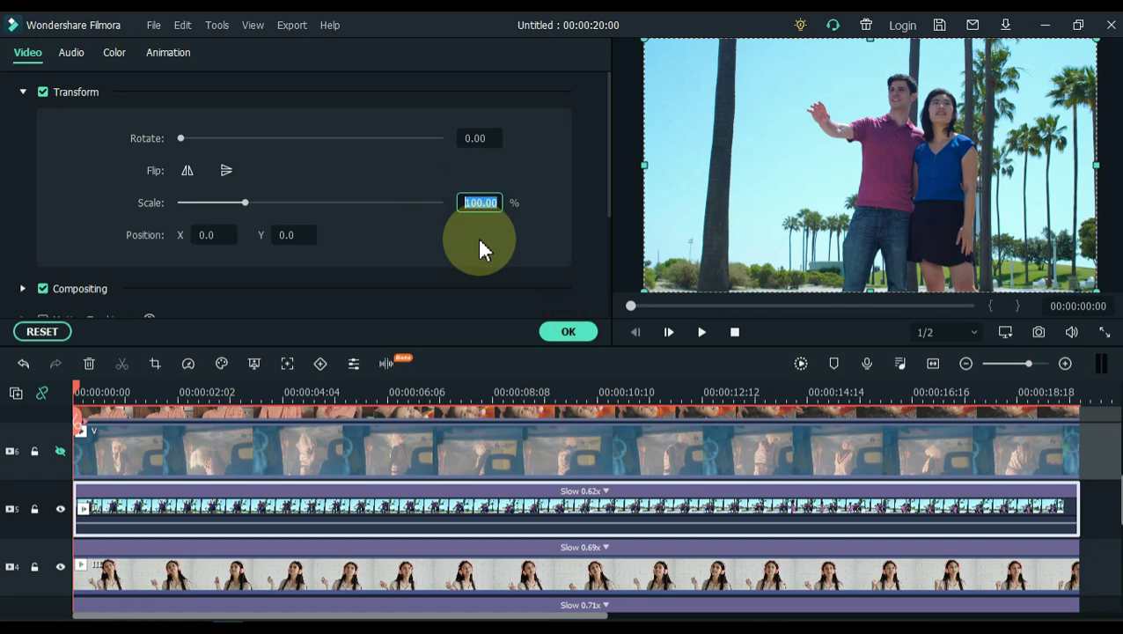
pyautogui.write('30')
pyautogui.press('Return')
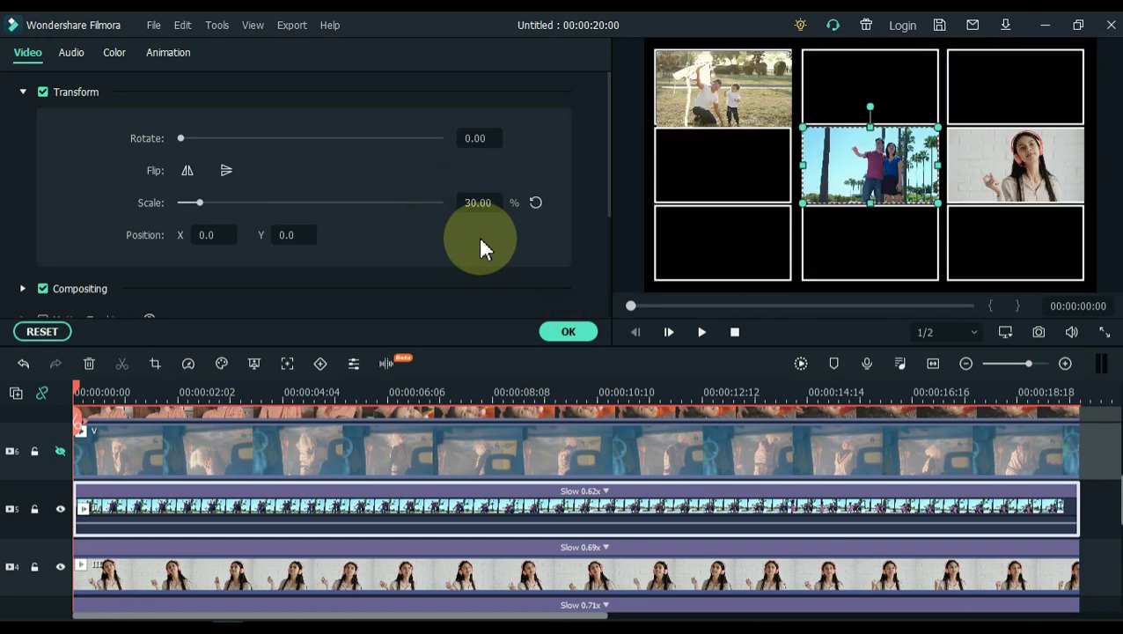
pyautogui.moveTo(788, 177); pyautogui.dragTo(664, 189)
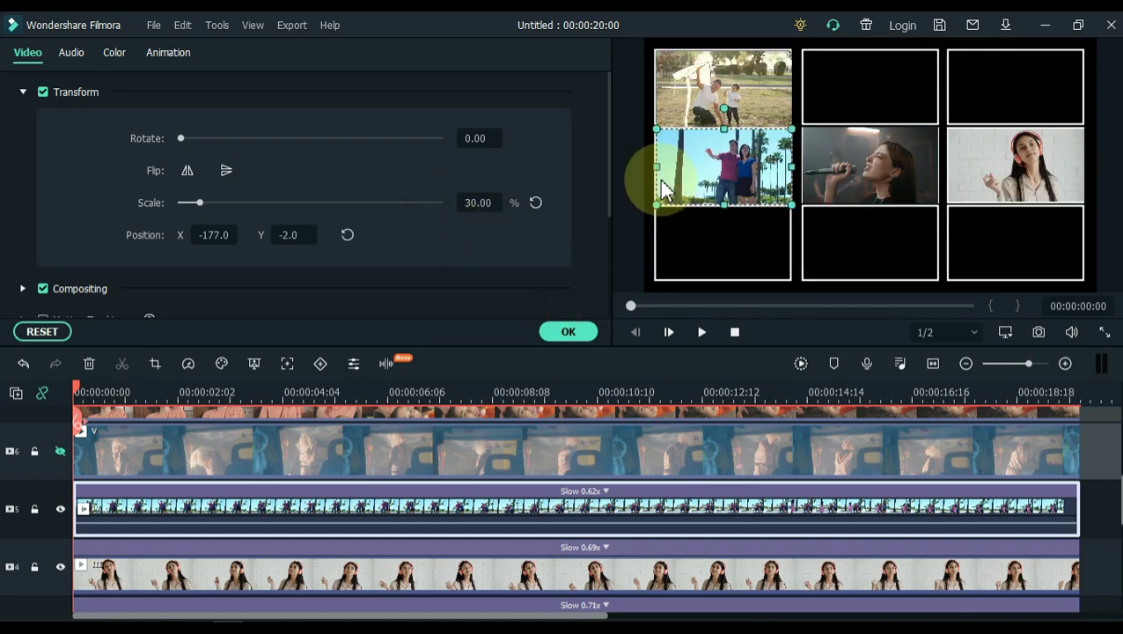
# Step: Unhide track 6 and fit clip V into the grid's top-center panel at 30% scale, position X 0, Y 96.2
pyautogui.click(114, 463)
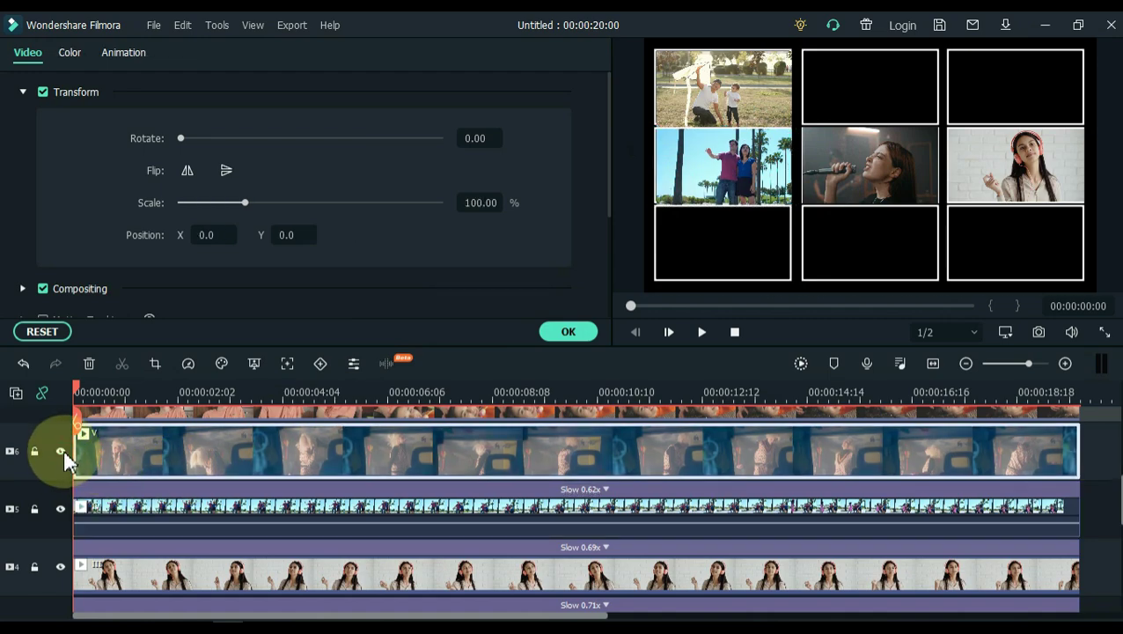
pyautogui.click(62, 452)
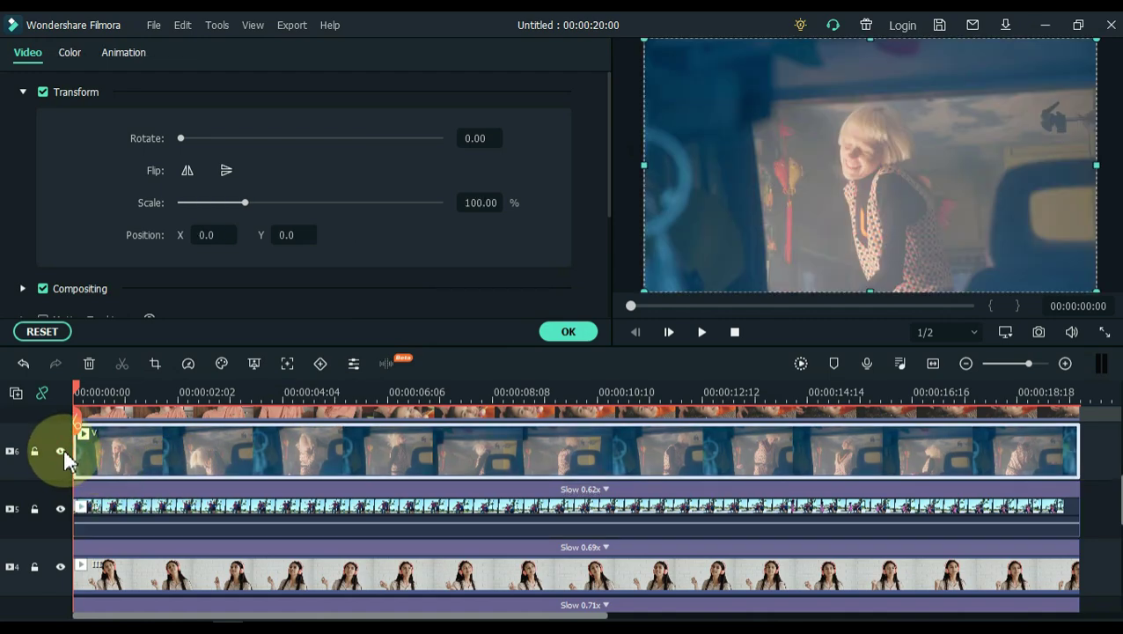
pyautogui.click(476, 203)
pyautogui.write('30')
pyautogui.press('Return')
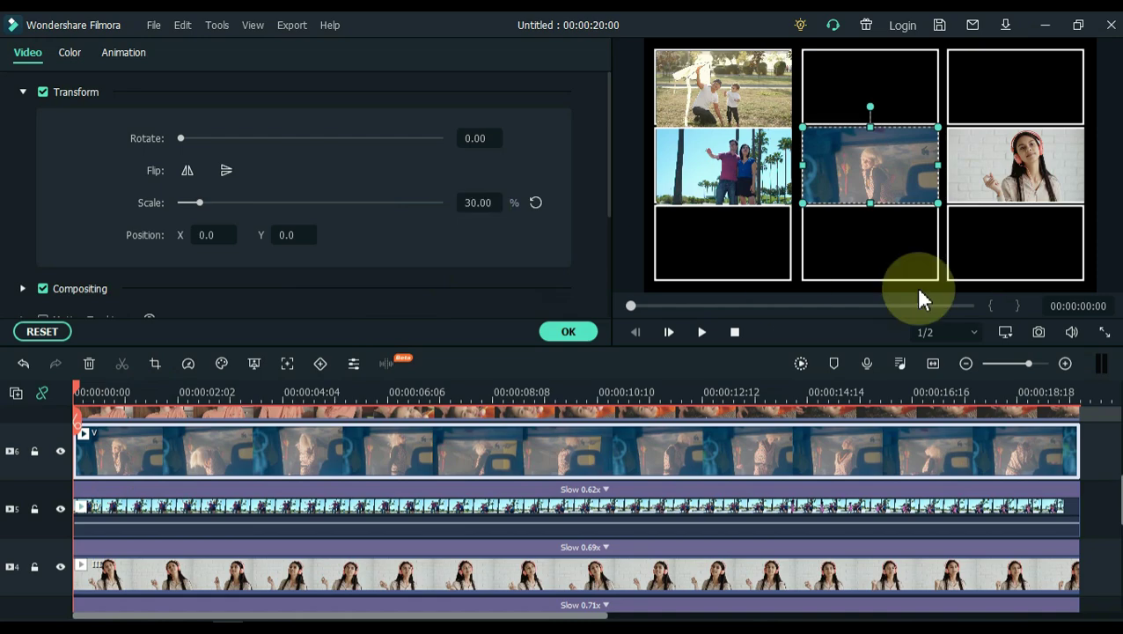
pyautogui.moveTo(940, 181); pyautogui.dragTo(940, 102)
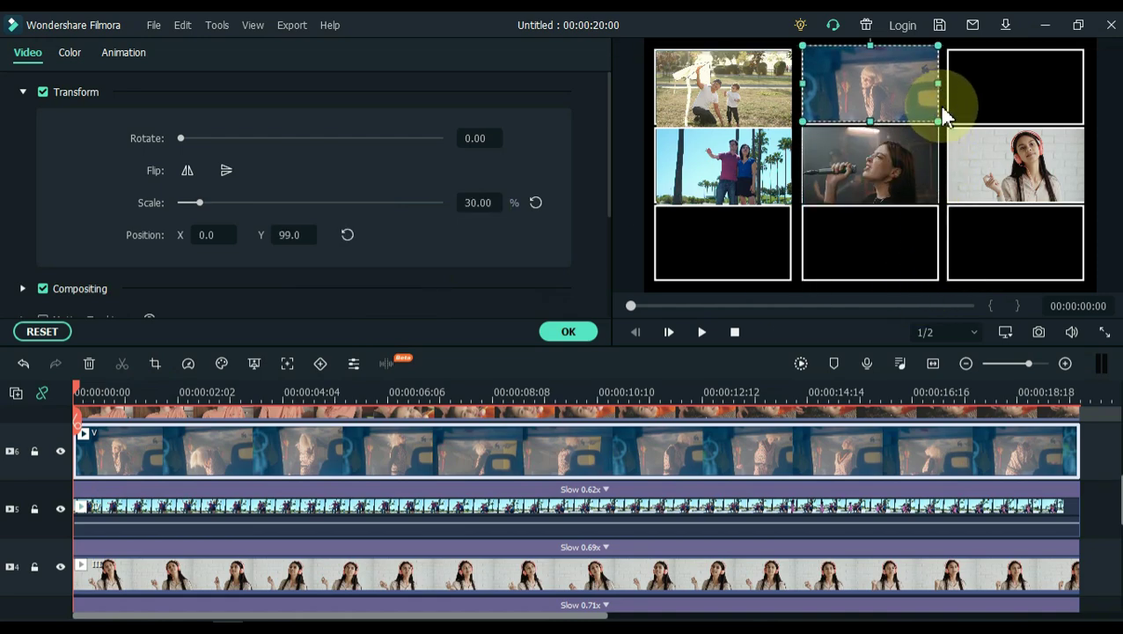
# Step: Unhide track 7 and fit clip VI into the grid's top-right panel at 30% scale, position X 177, Y 93
pyautogui.scroll(2, 357, 455)
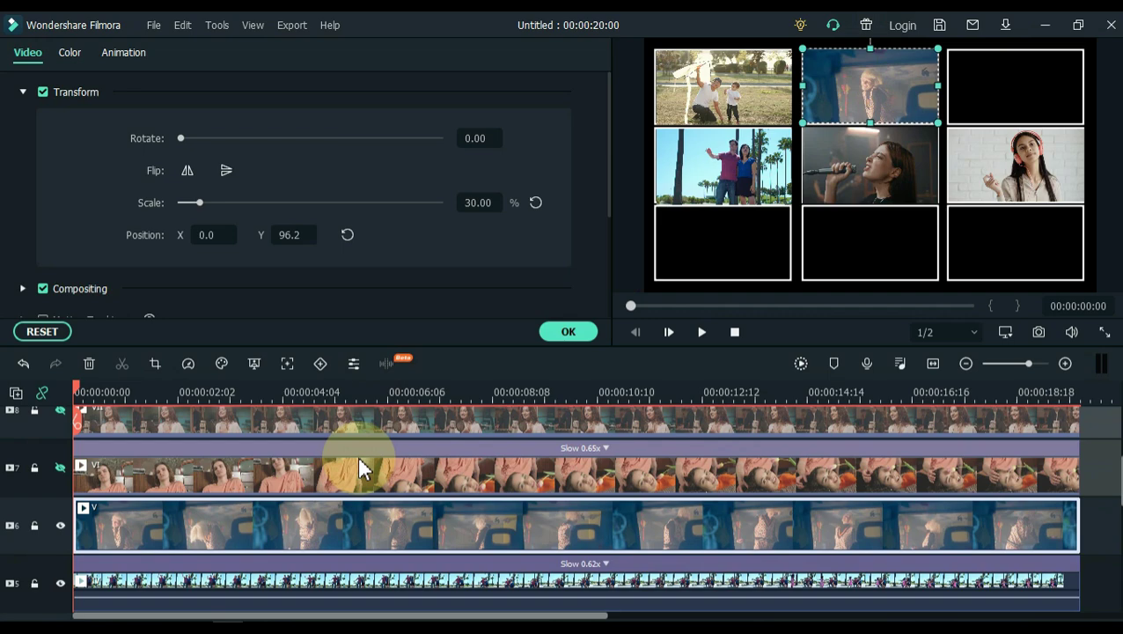
pyautogui.click(254, 469)
pyautogui.click(60, 468)
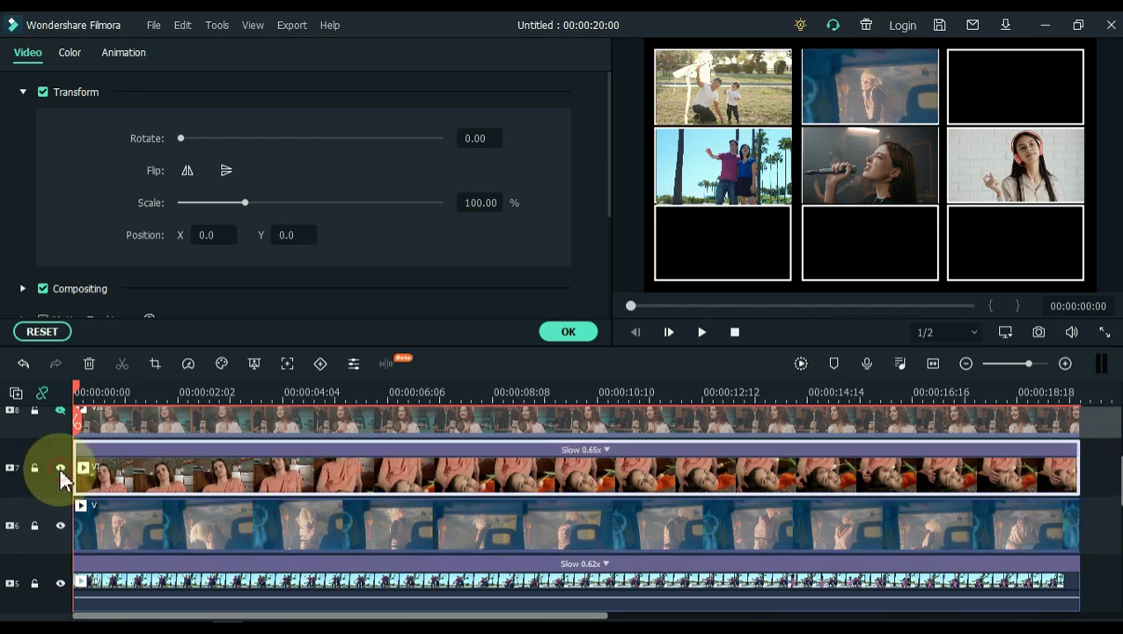
pyautogui.click(476, 202)
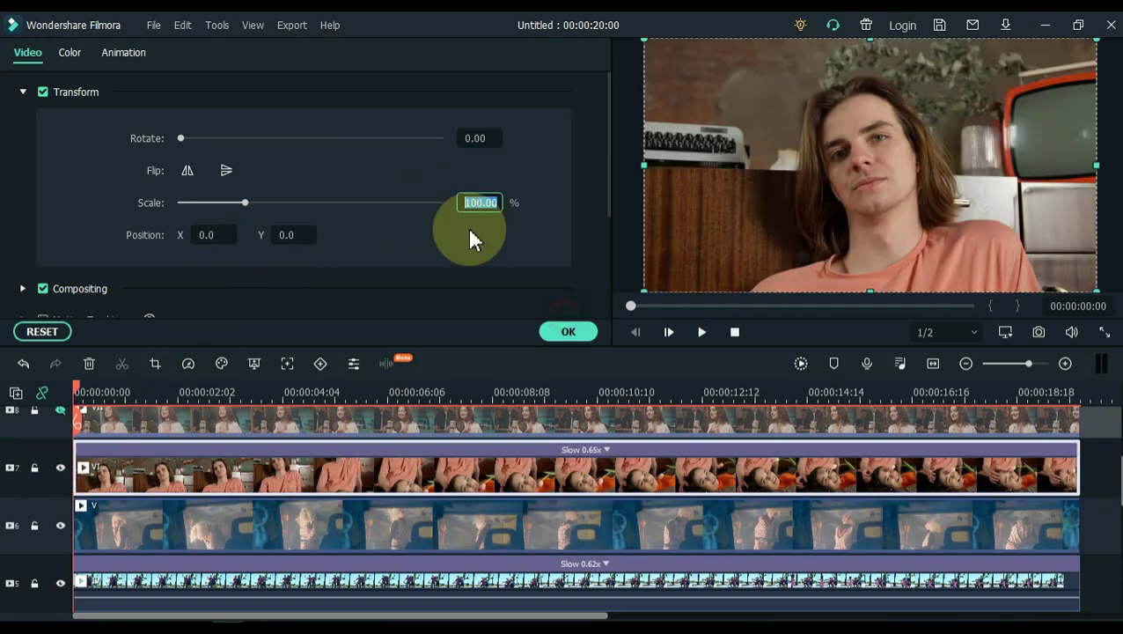
pyautogui.write('30')
pyautogui.press('Return')
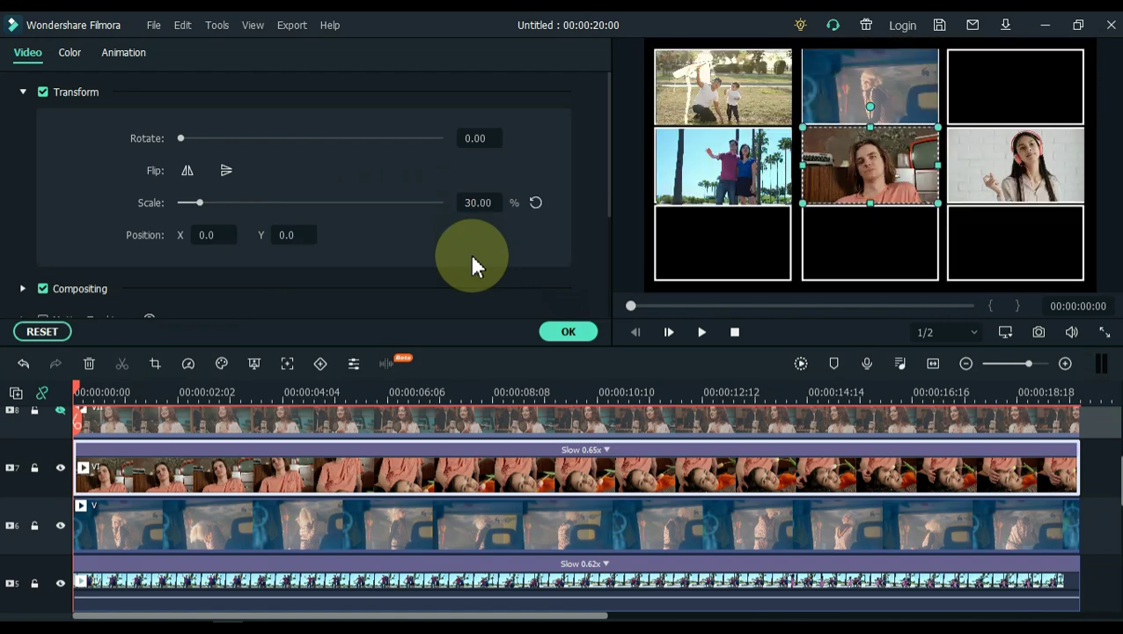
pyautogui.moveTo(916, 196); pyautogui.dragTo(1083, 107)
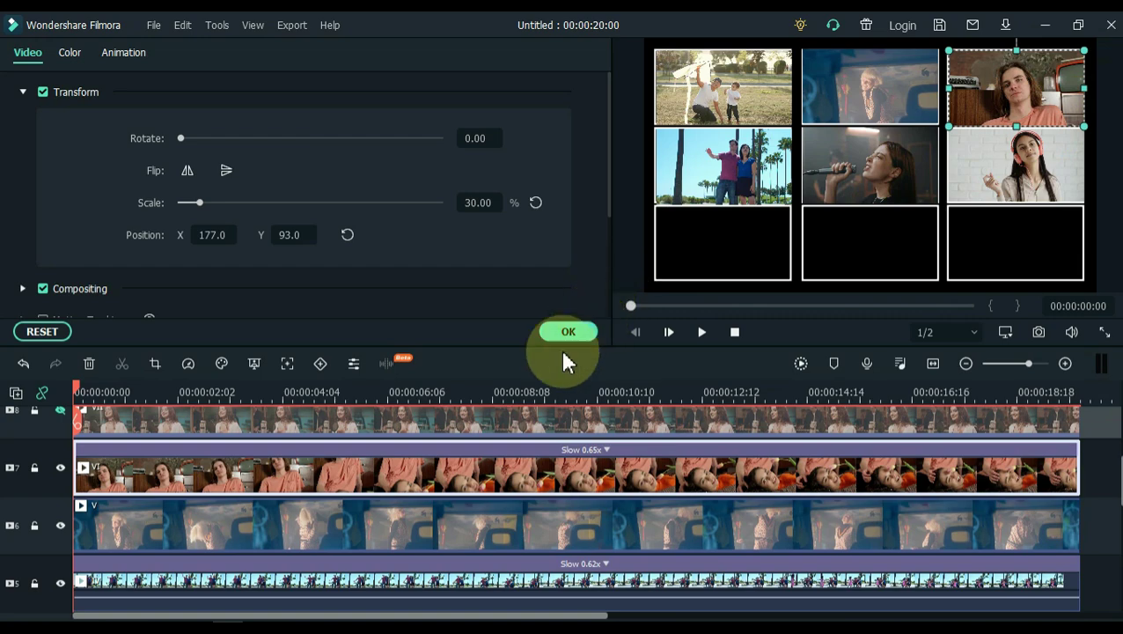
# Step: Unhide track 8 and fit clip VII into the grid's bottom-center panel at 30% scale, position X 0, Y -94
pyautogui.scroll(1, 227, 506)
pyautogui.click(101, 485)
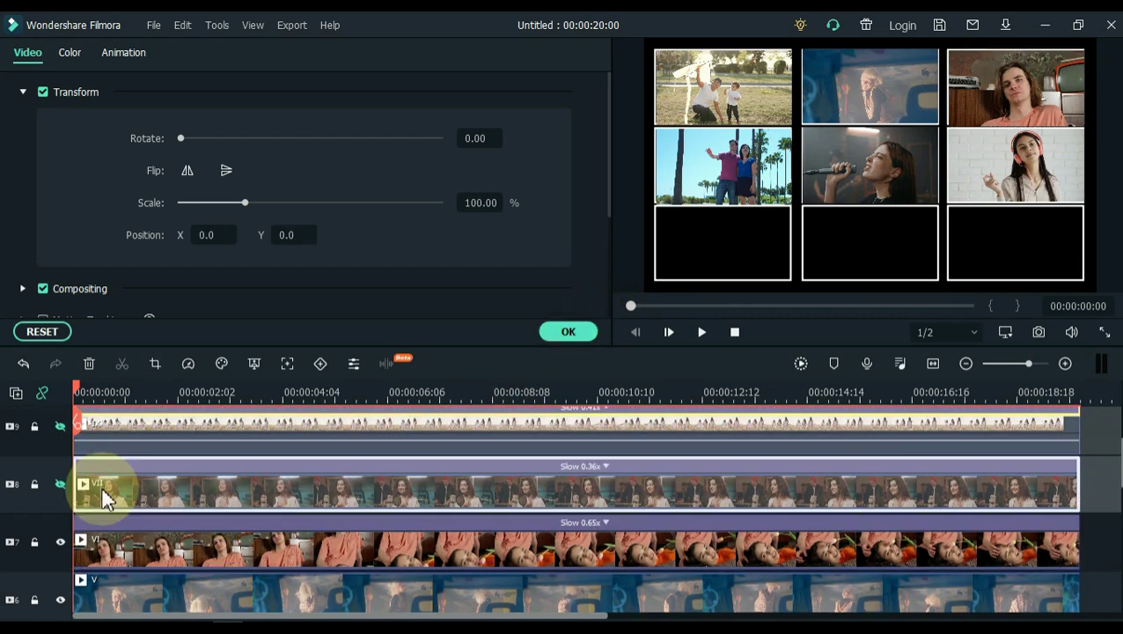
pyautogui.click(60, 483)
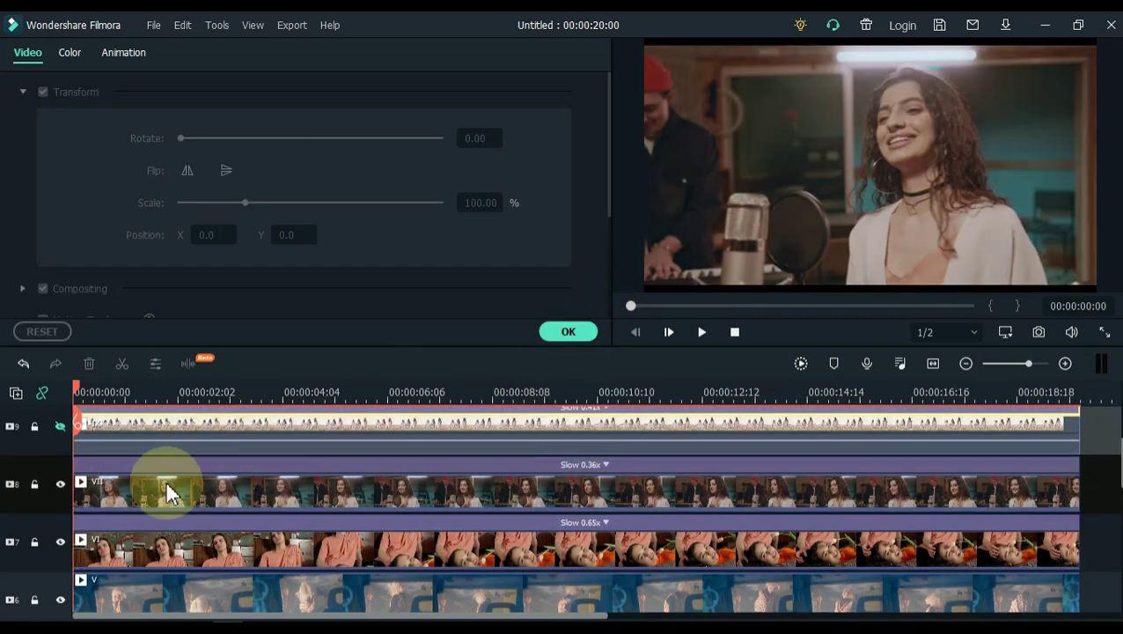
pyautogui.click(122, 499)
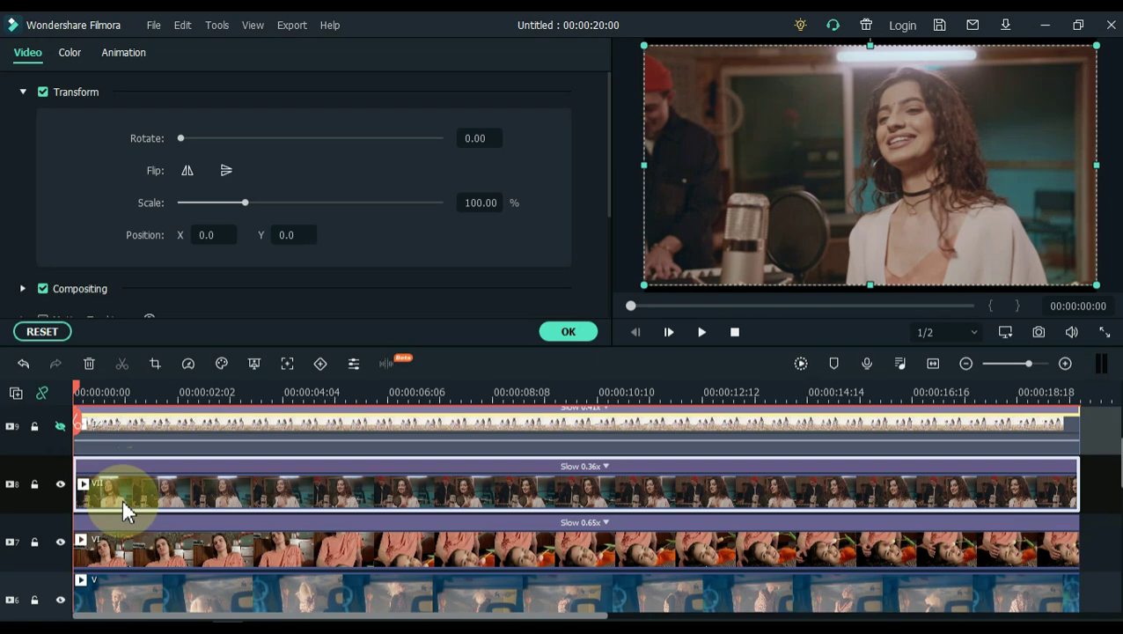
pyautogui.click(478, 203)
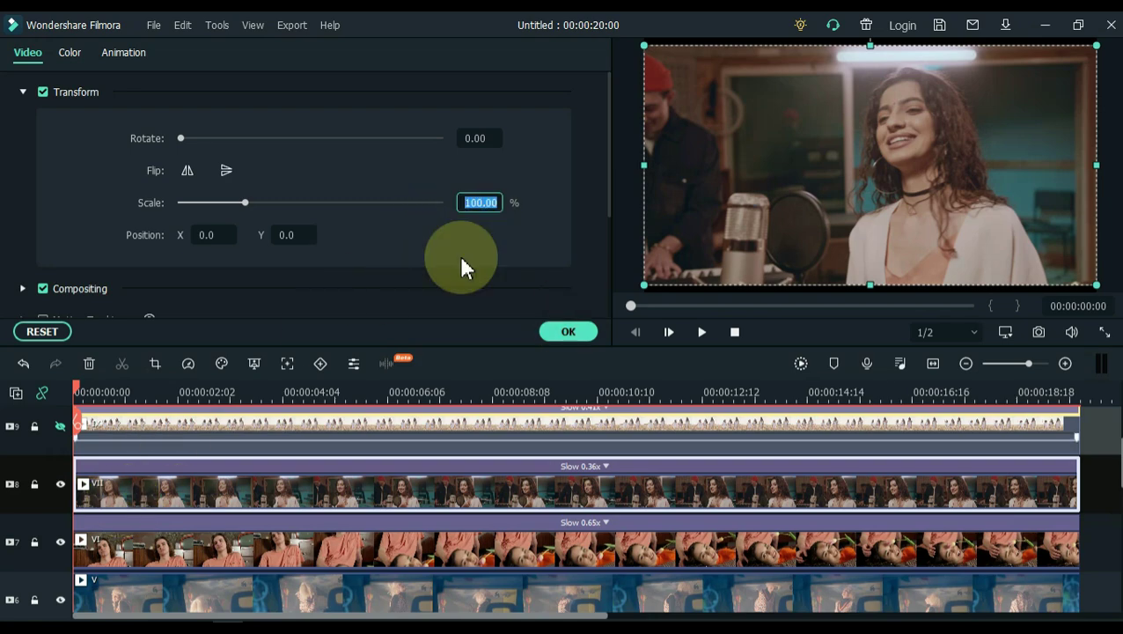
pyautogui.write('30')
pyautogui.press('Return')
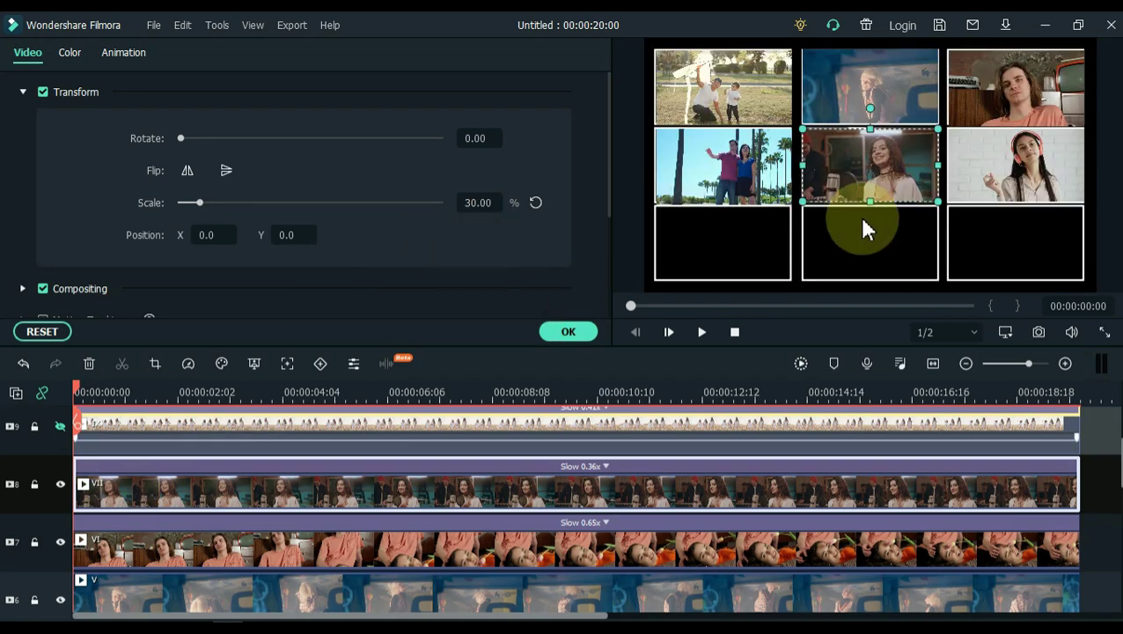
pyautogui.moveTo(937, 183); pyautogui.dragTo(940, 226)
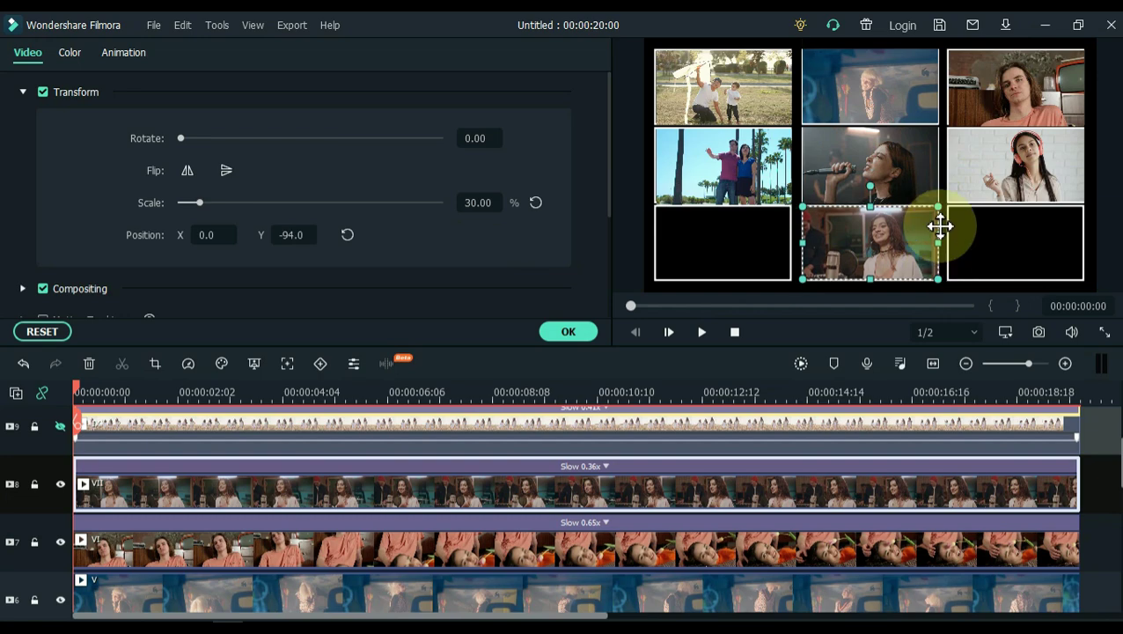
# Step: Unhide track 9 and fit clip IX into the grid's bottom-right panel at 30% scale, position X 177, Y -96
pyautogui.scroll(2, 191, 485)
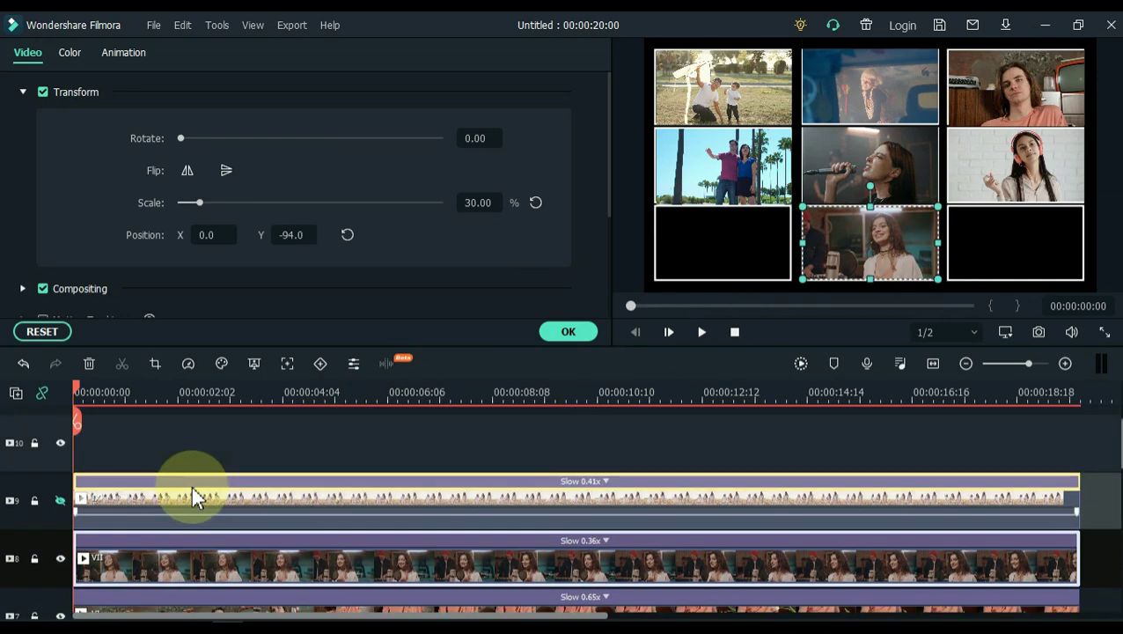
pyautogui.click(155, 513)
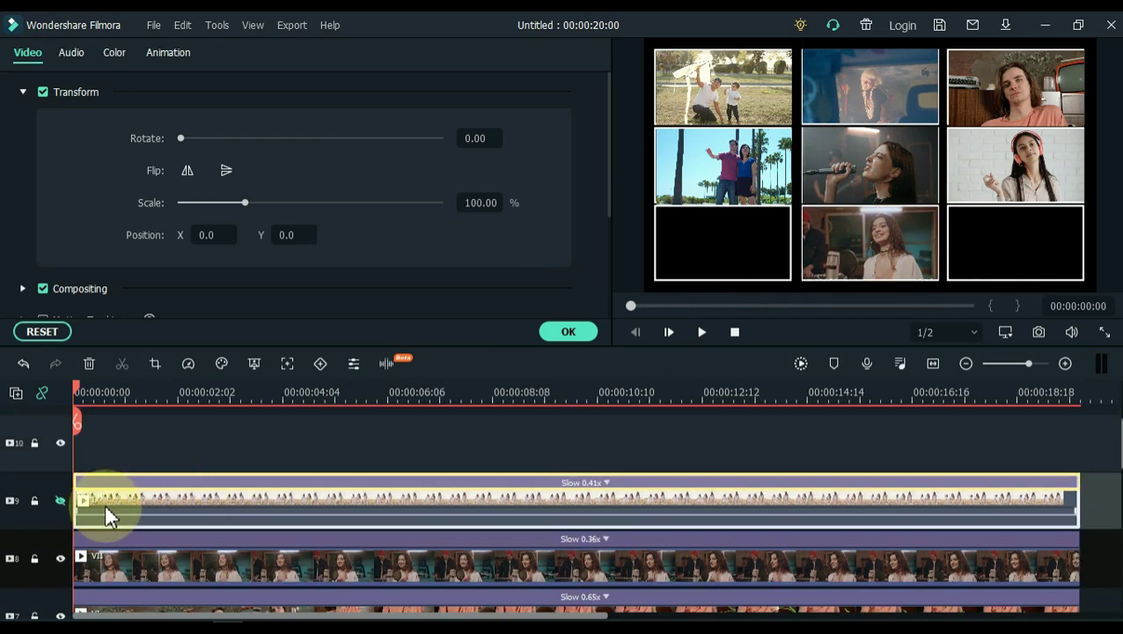
pyautogui.click(59, 500)
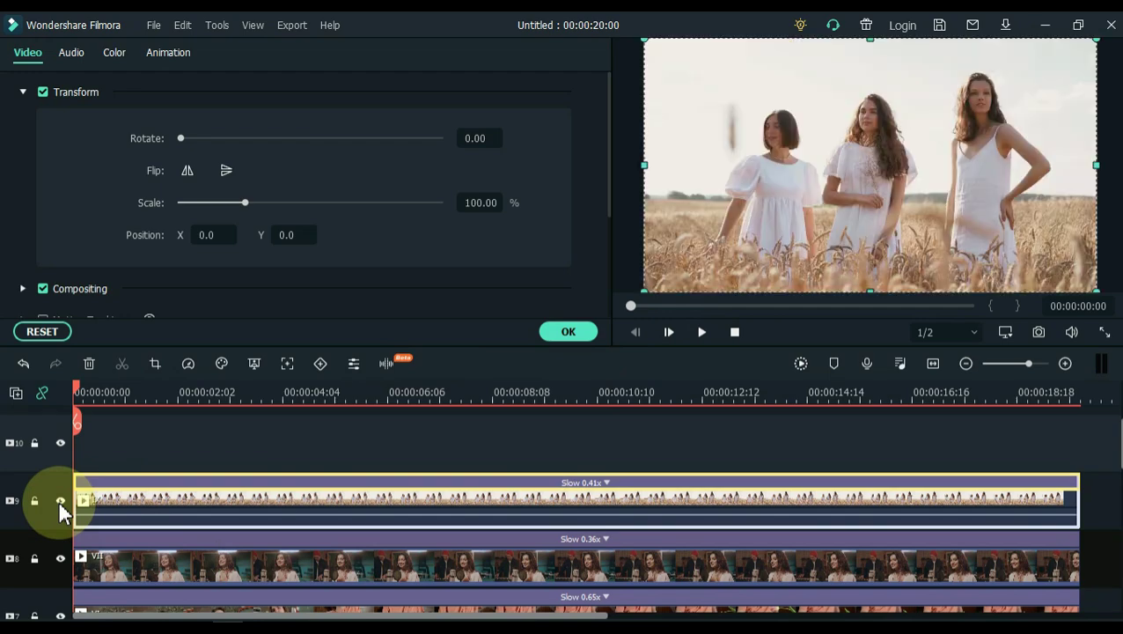
pyautogui.click(479, 203)
pyautogui.press('Return')
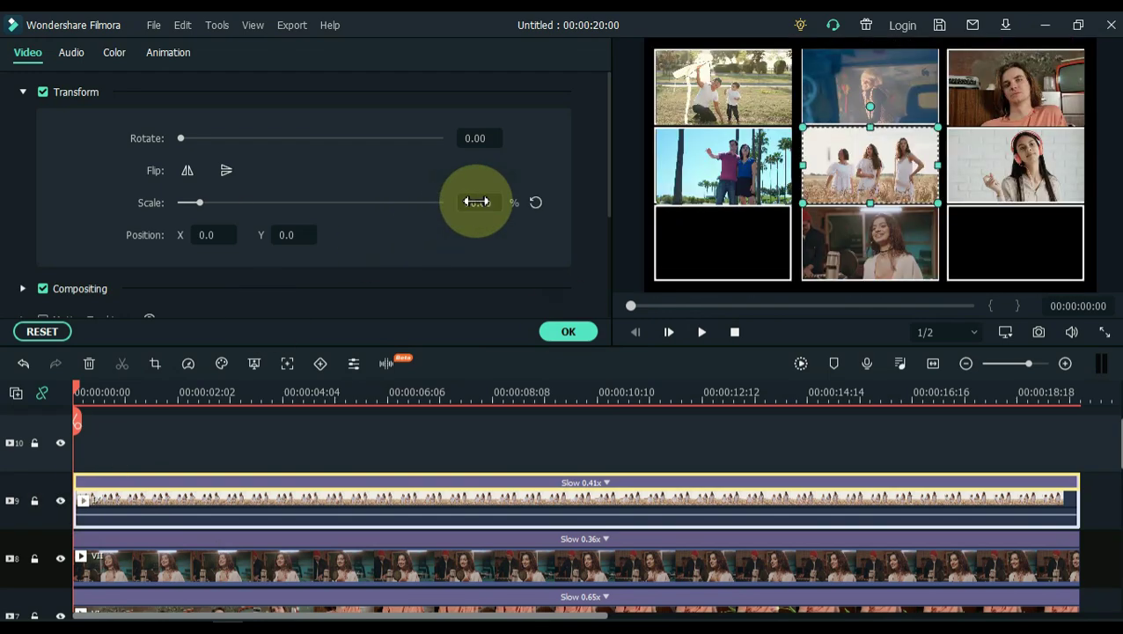
pyautogui.moveTo(935, 183); pyautogui.dragTo(1086, 262)
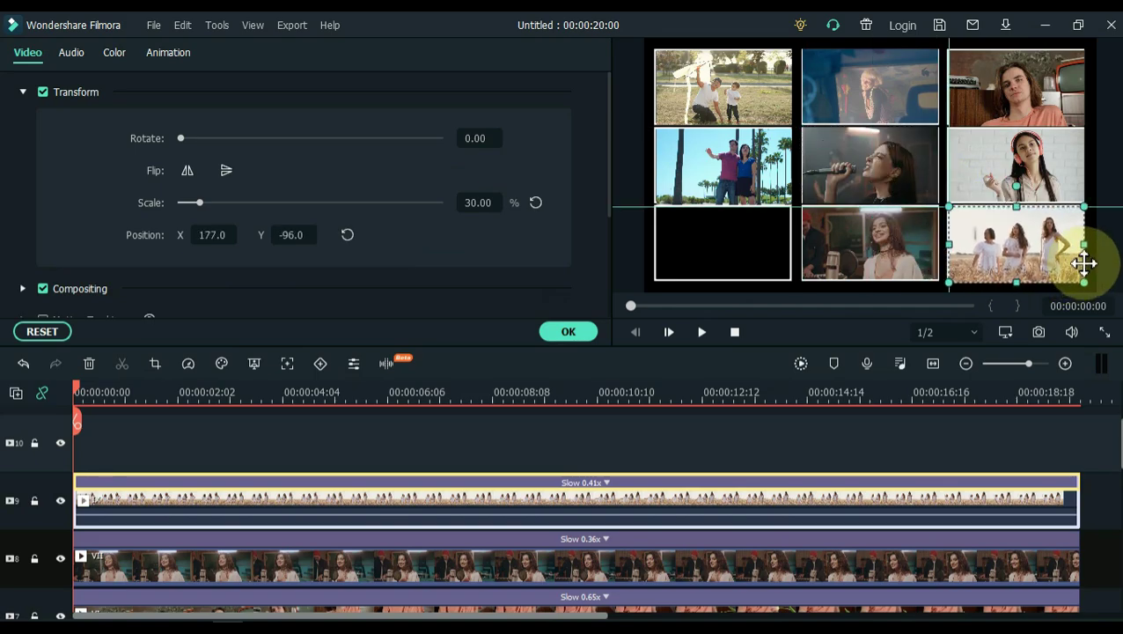
pyautogui.click(564, 331)
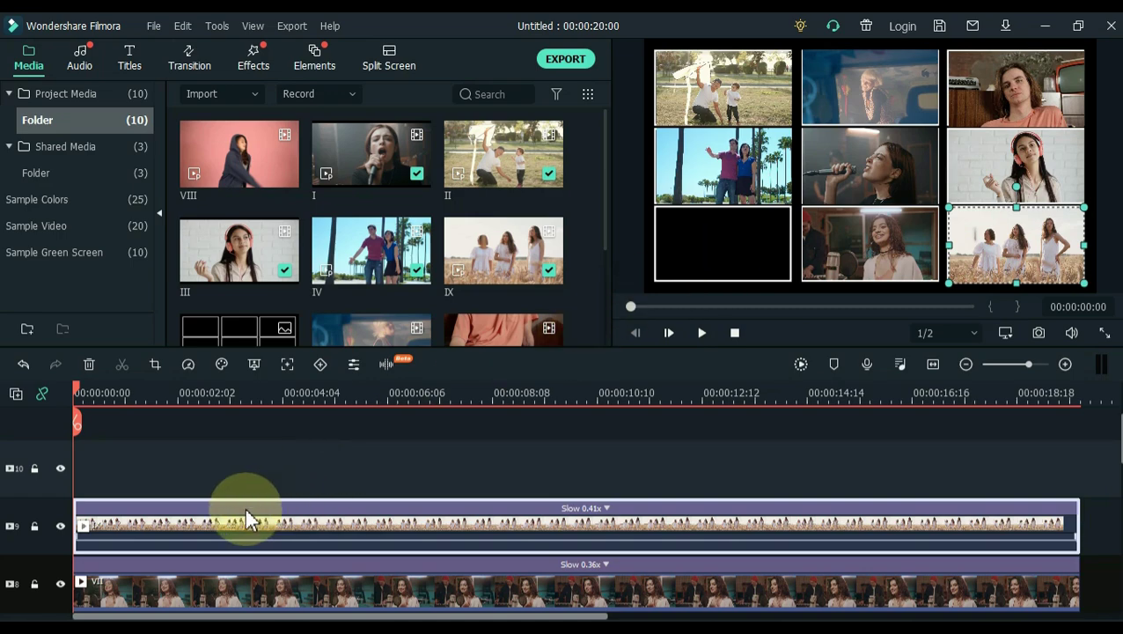
# Step: Place clip VIII at the start of track 10 and stretch it to the other clips' 20-second length, at 0.90x speed
pyautogui.moveTo(215, 175); pyautogui.dragTo(74, 466)
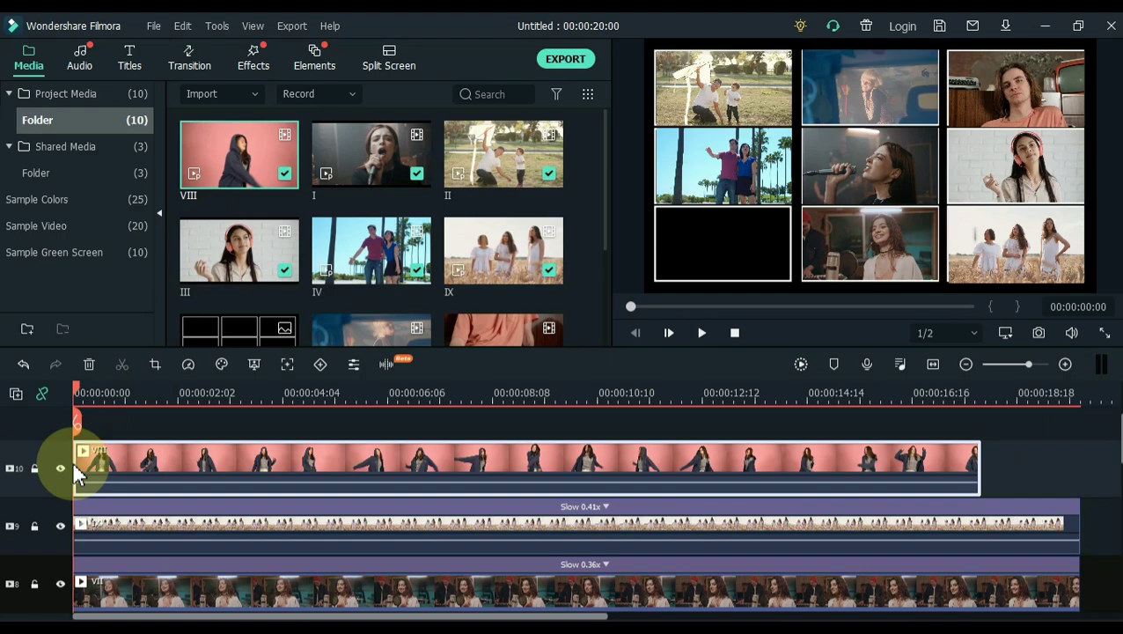
pyautogui.click(978, 457)
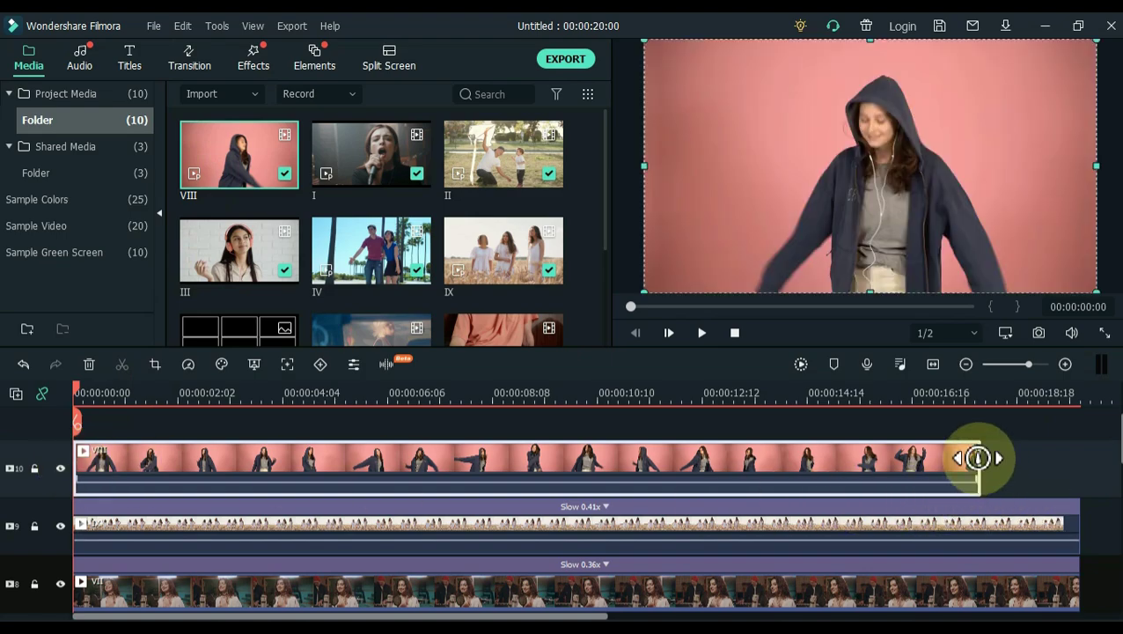
pyautogui.moveTo(978, 458); pyautogui.dragTo(1077, 445)
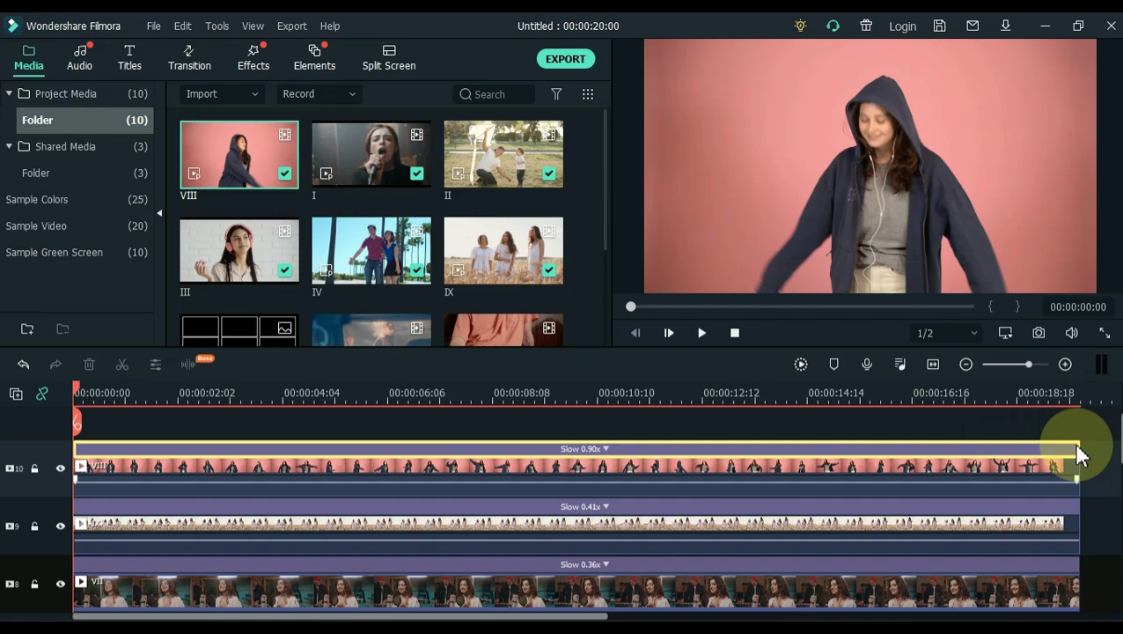
# Step: Fit clip VIII into the grid's bottom-left panel at 30% scale, position X -177, Y -96, and apply the settings
pyautogui.click(214, 482)
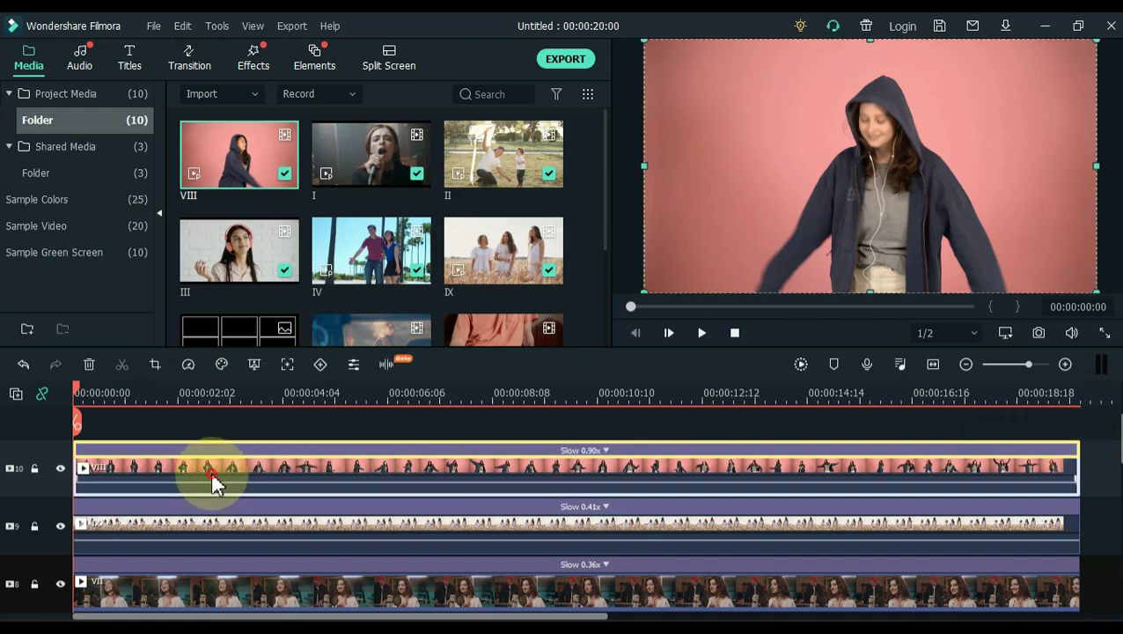
pyautogui.doubleClick(214, 482)
pyautogui.click(483, 204)
pyautogui.doubleClick(483, 204)
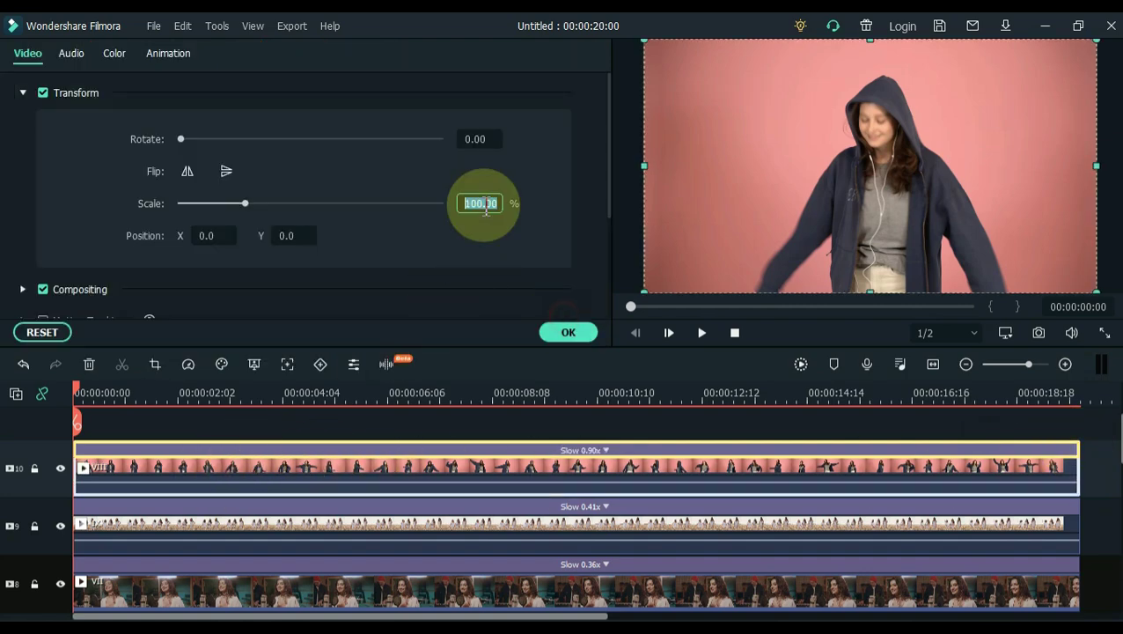
pyautogui.write('30')
pyautogui.press('Return')
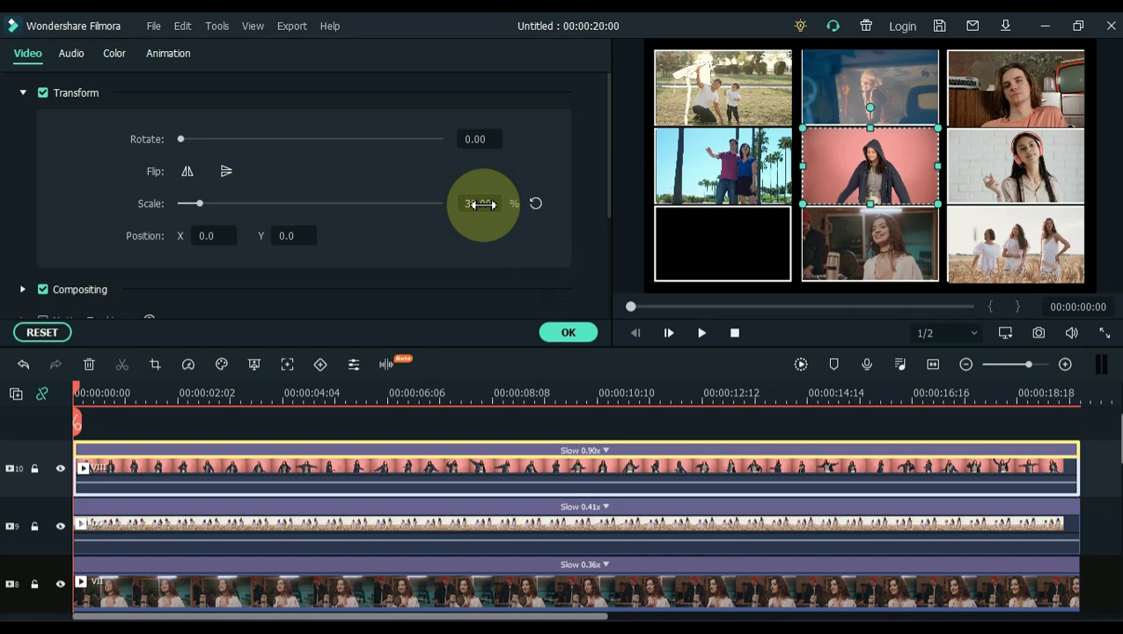
pyautogui.click(802, 131)
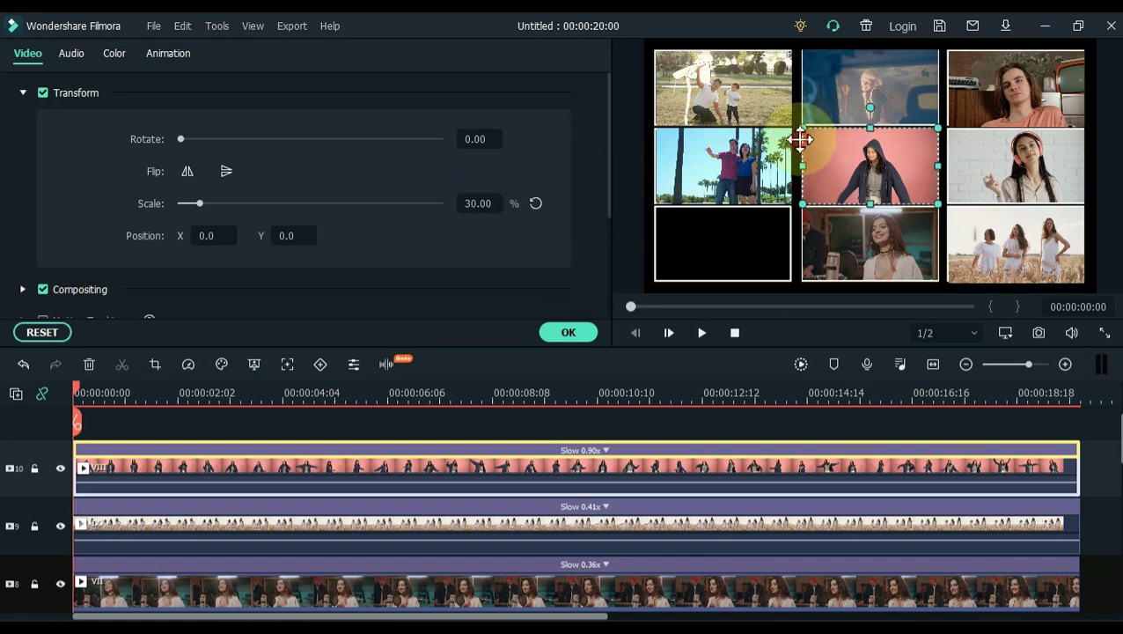
pyautogui.moveTo(801, 140); pyautogui.dragTo(660, 231)
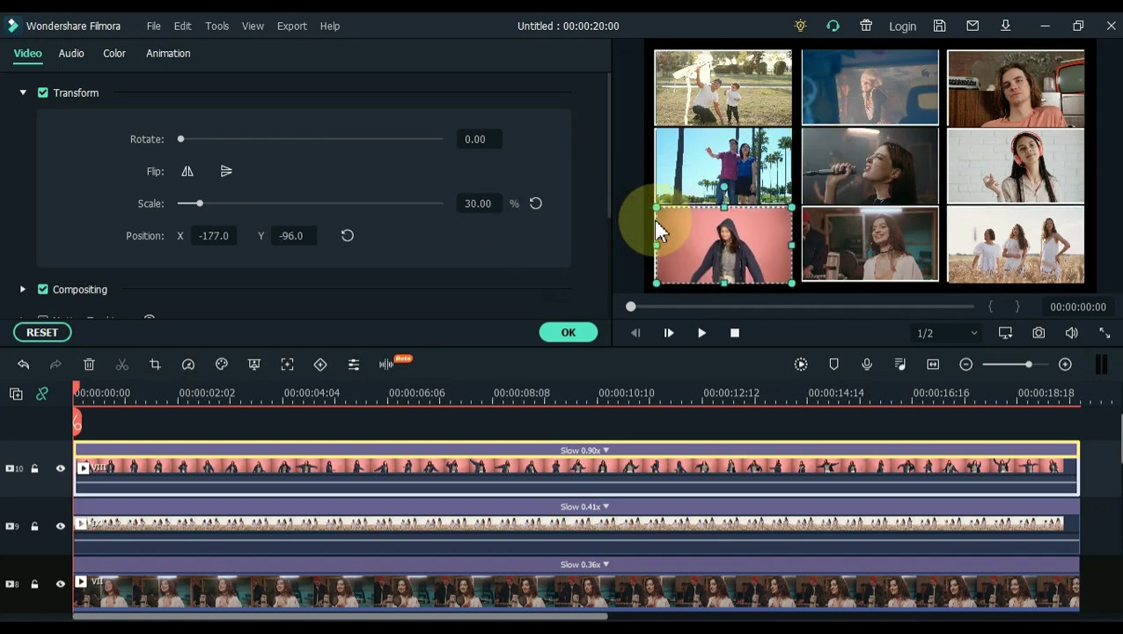
pyautogui.click(568, 332)
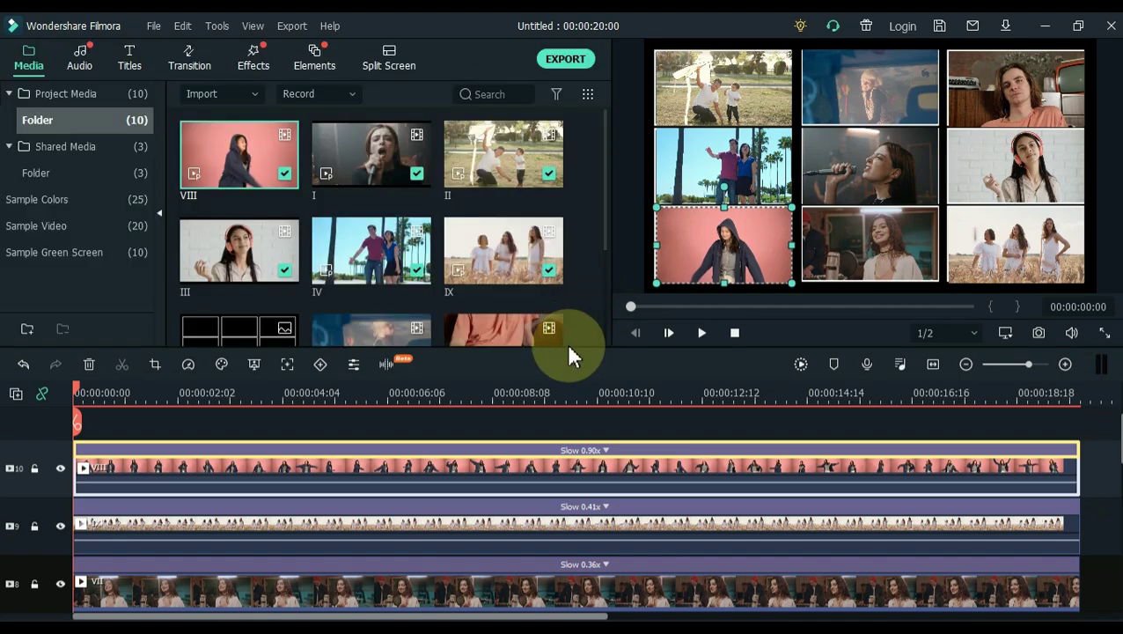
pyautogui.click(526, 432)
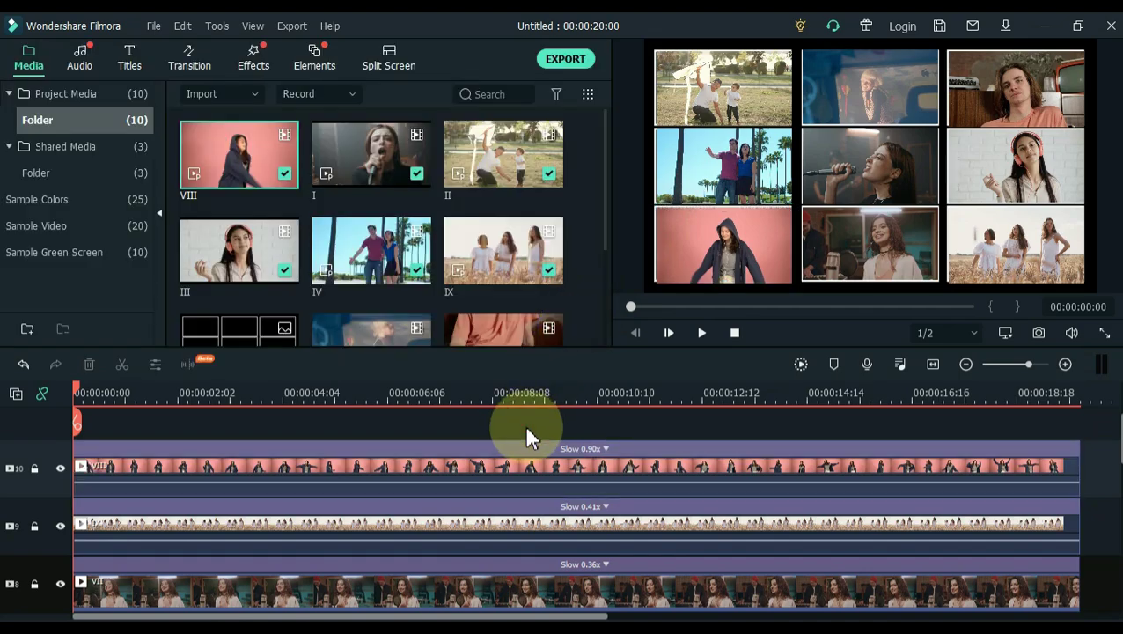
# Step: Preview the split screen without the Rulers grid, then delete the Rulers image from track 1
pyautogui.scroll(-7, 533, 440)
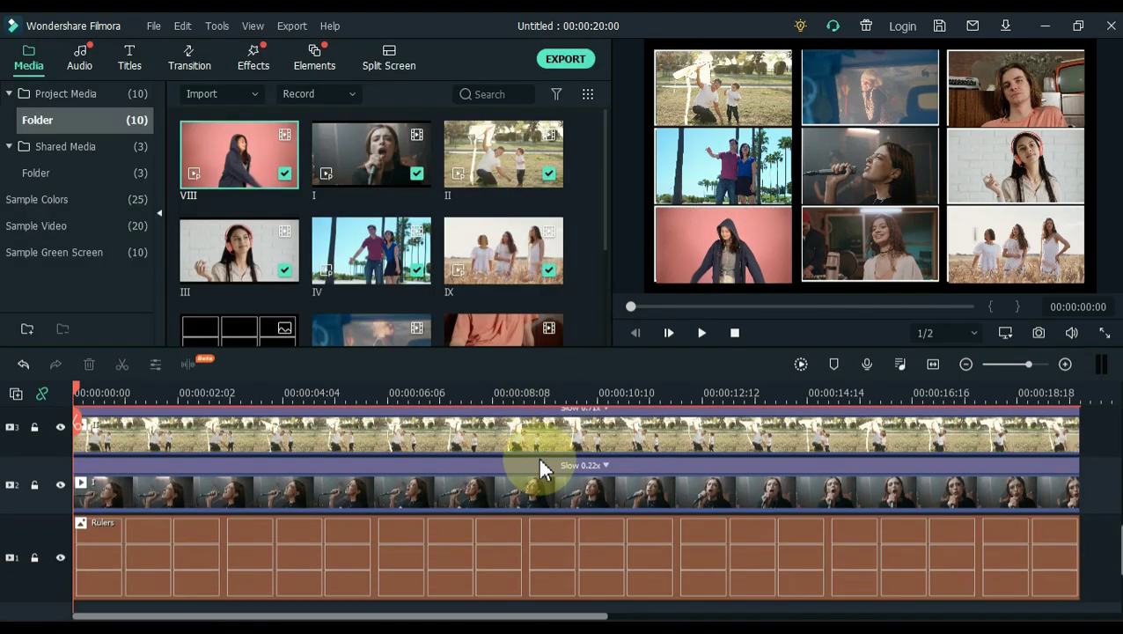
pyautogui.click(59, 555)
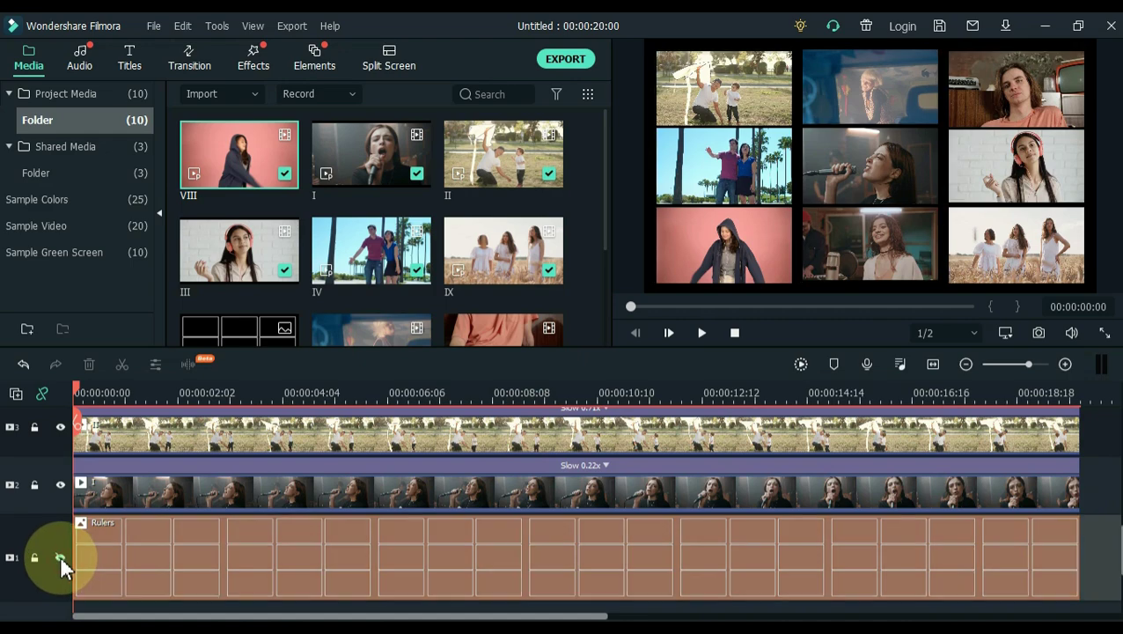
pyautogui.click(111, 551)
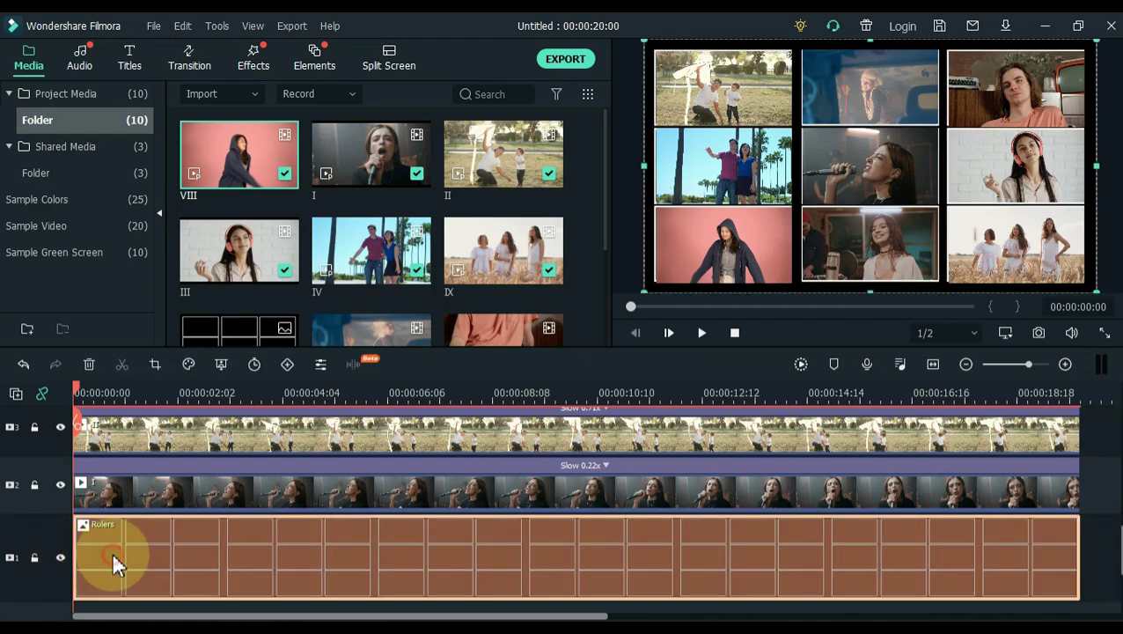
pyautogui.press('Delete')
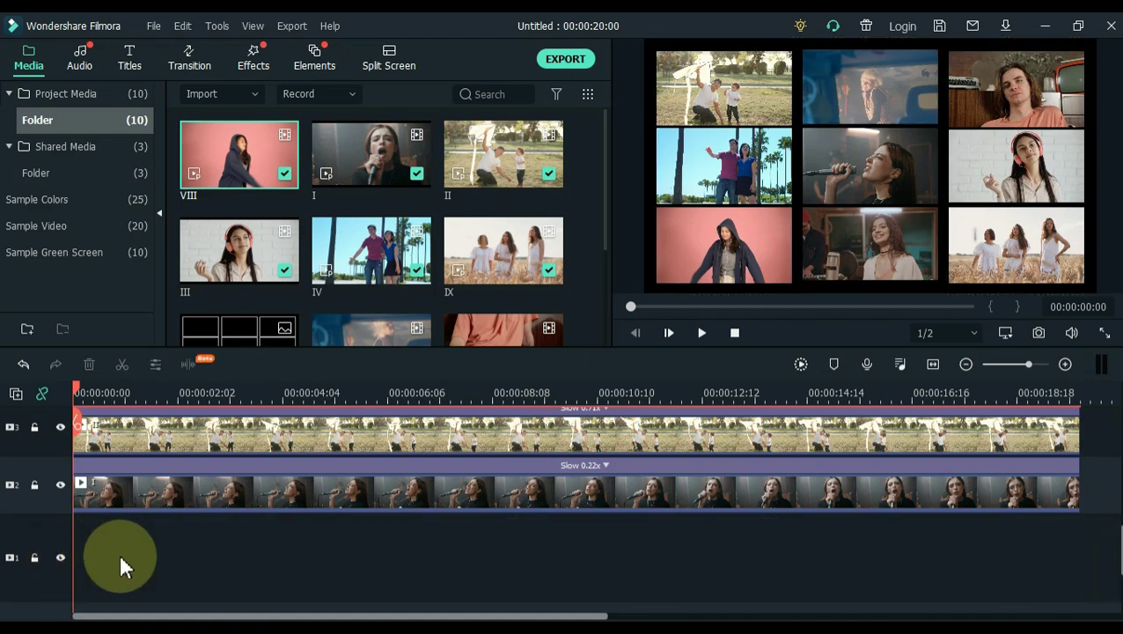
# Step: Export the nine-panel split screen as an MP4 named My Video at 1920x1080 and open the exported file's location
pyautogui.scroll(6, 188, 552)
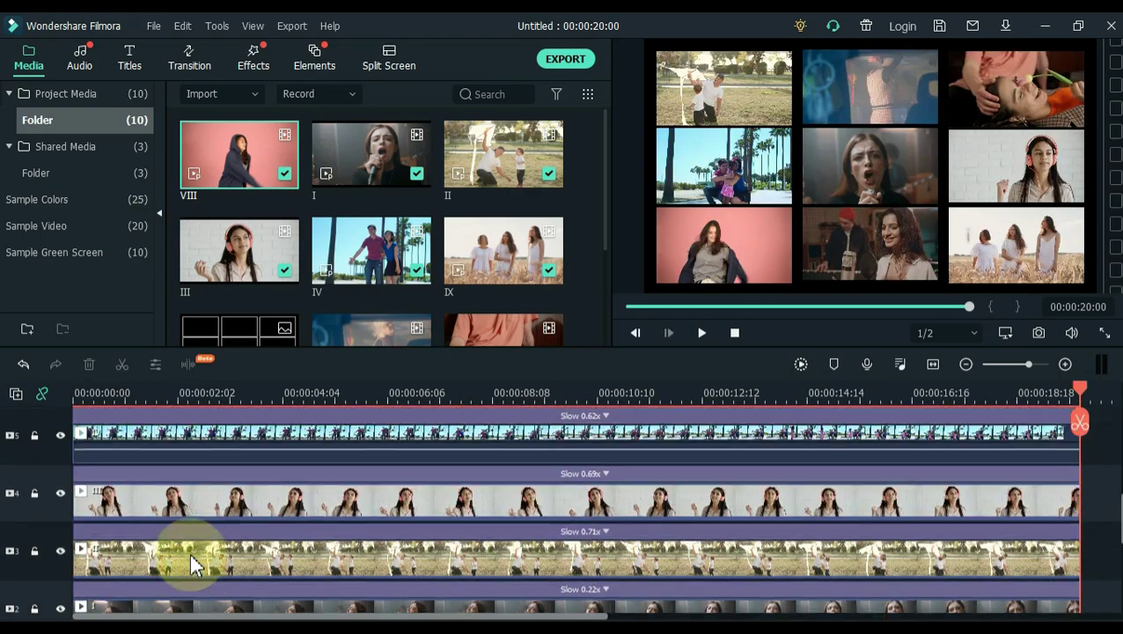
pyautogui.scroll(2, 190, 554)
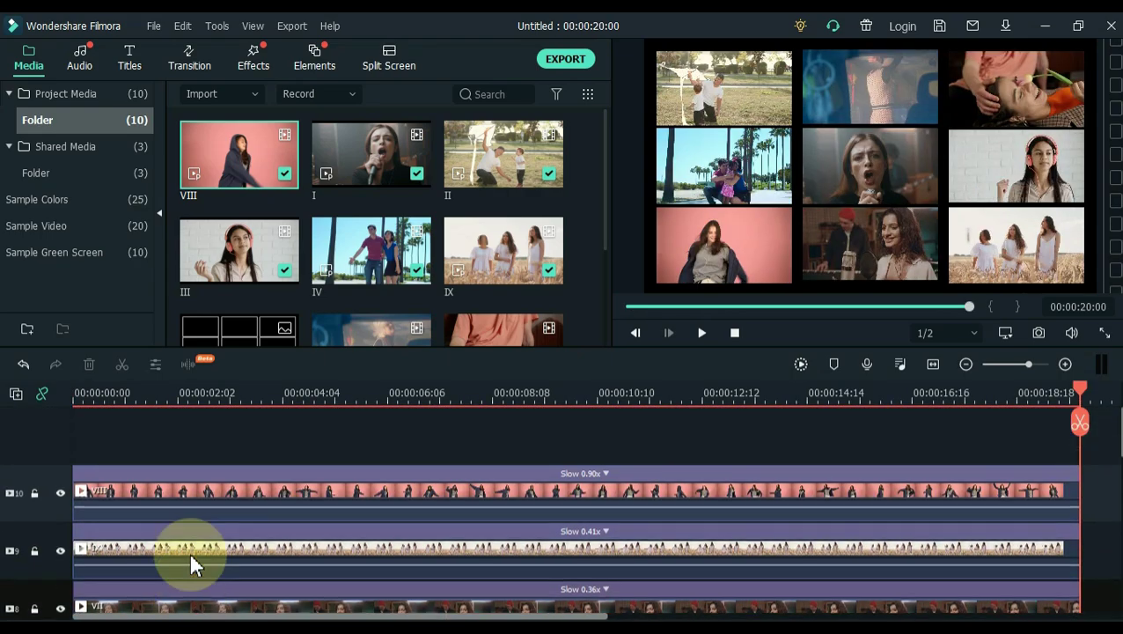
pyautogui.click(564, 60)
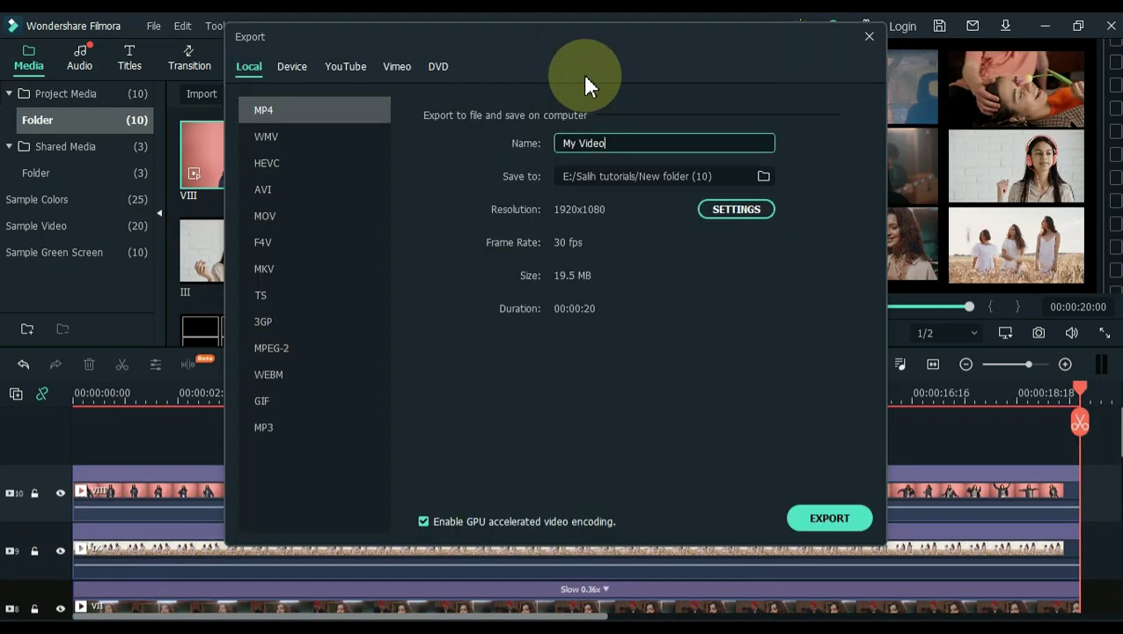
pyautogui.click(823, 518)
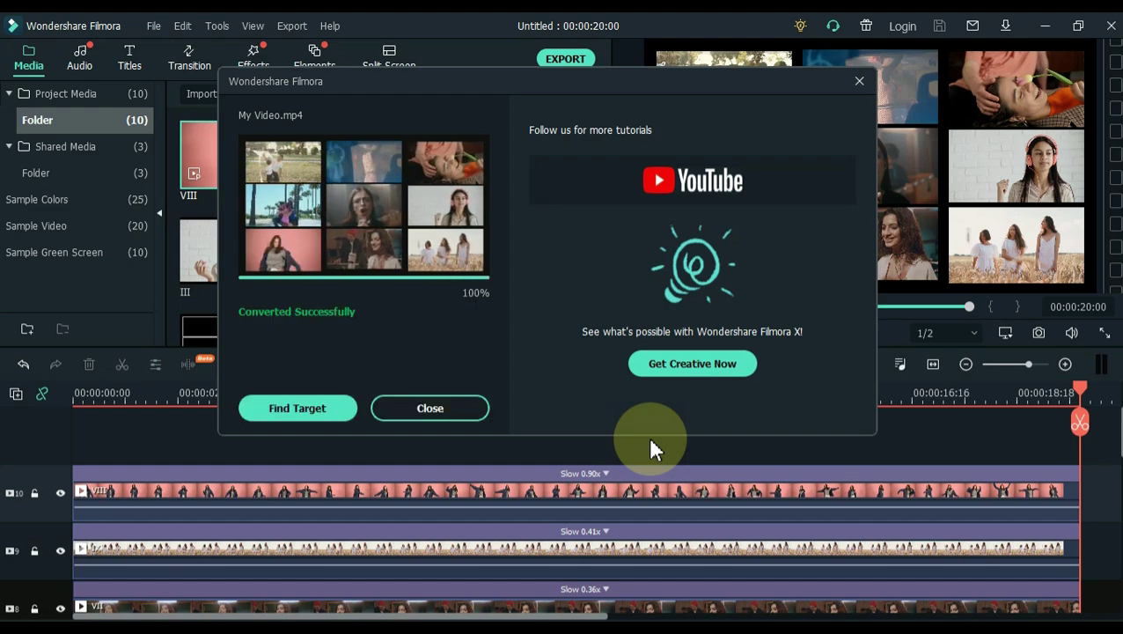
pyautogui.click(322, 415)
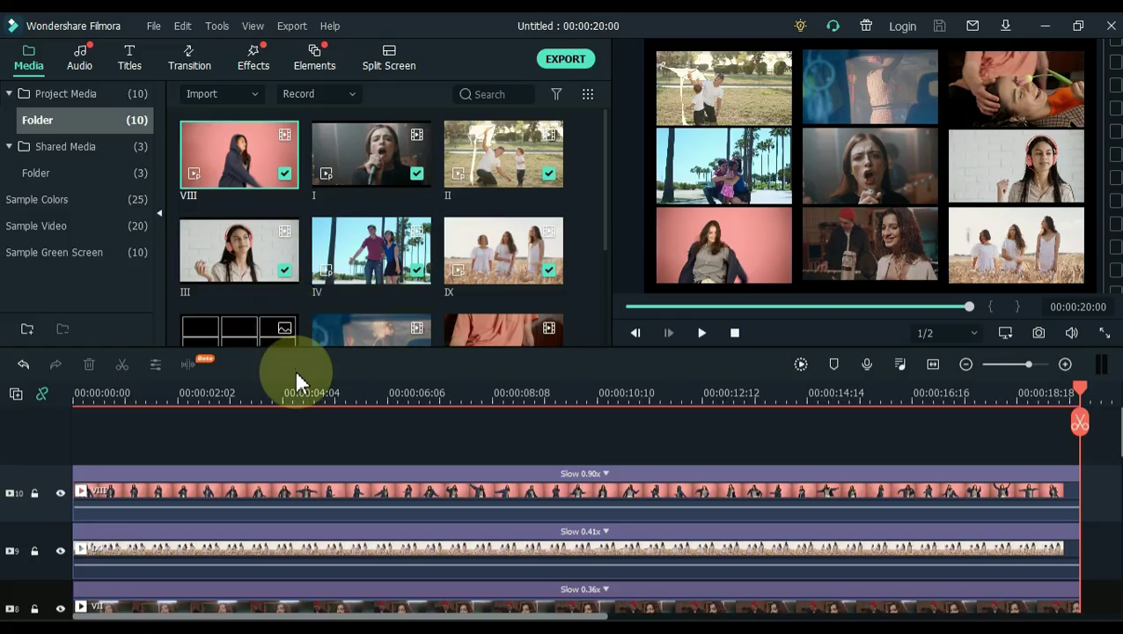
# Step: Delete all clips from the timeline and import the exported My Video.mp4 into the project media
pyautogui.moveTo(359, 436); pyautogui.dragTo(349, 536)
pyautogui.press('Delete')
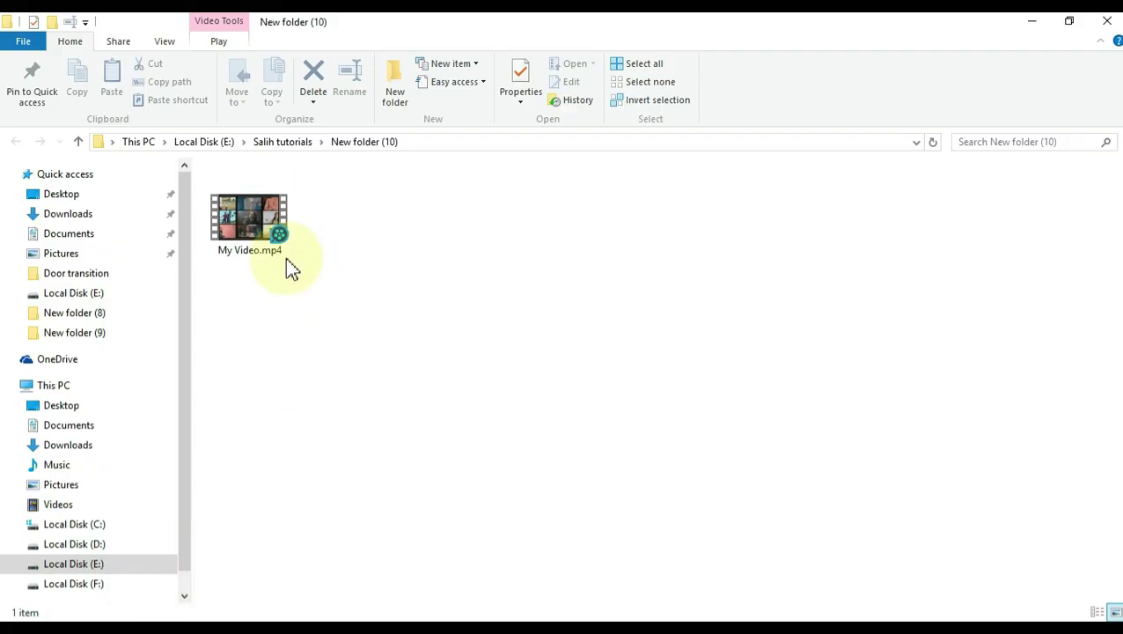
pyautogui.click(246, 214)
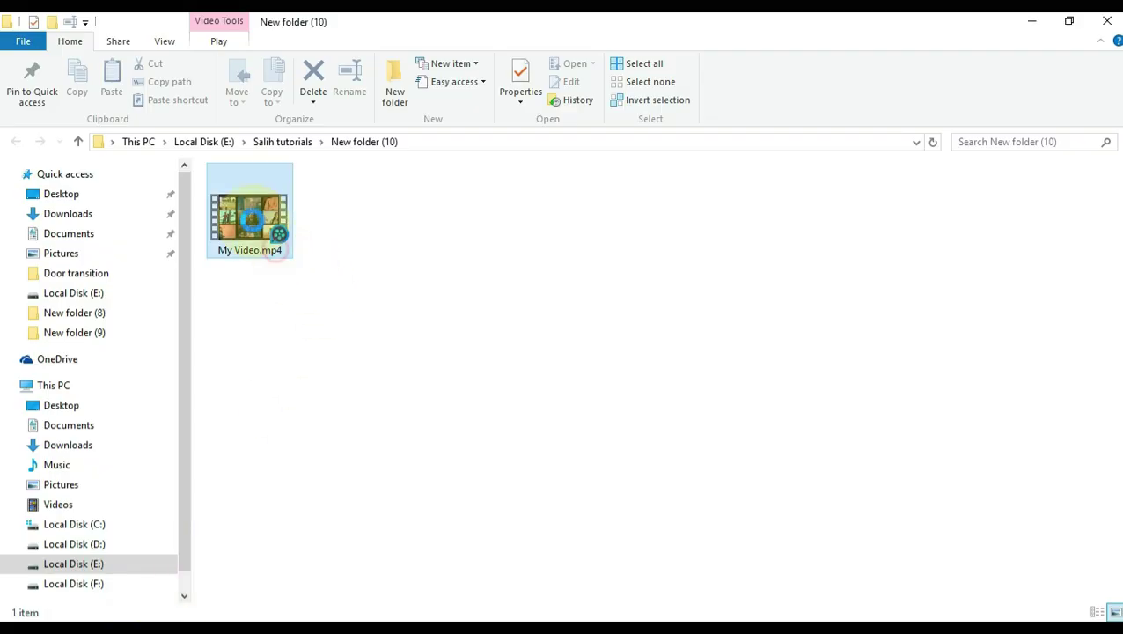
pyautogui.moveTo(246, 214); pyautogui.dragTo(342, 282)
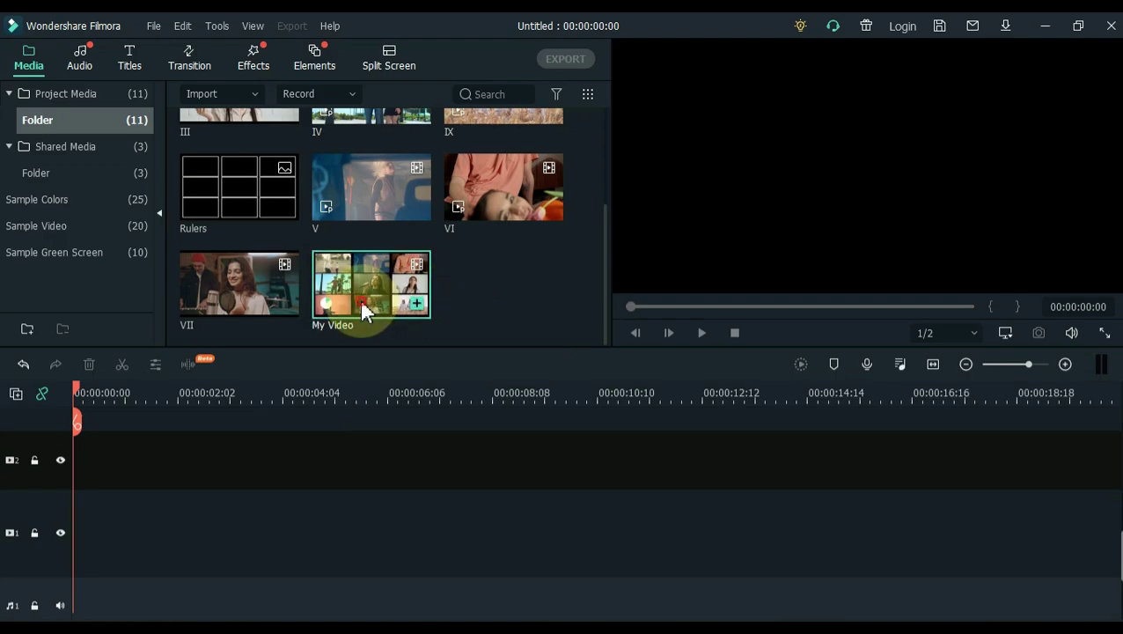
# Step: Place My Video at the start of track 1, matching the project settings to the media at 1920 x 1080 30fps
pyautogui.moveTo(364, 307); pyautogui.dragTo(74, 522)
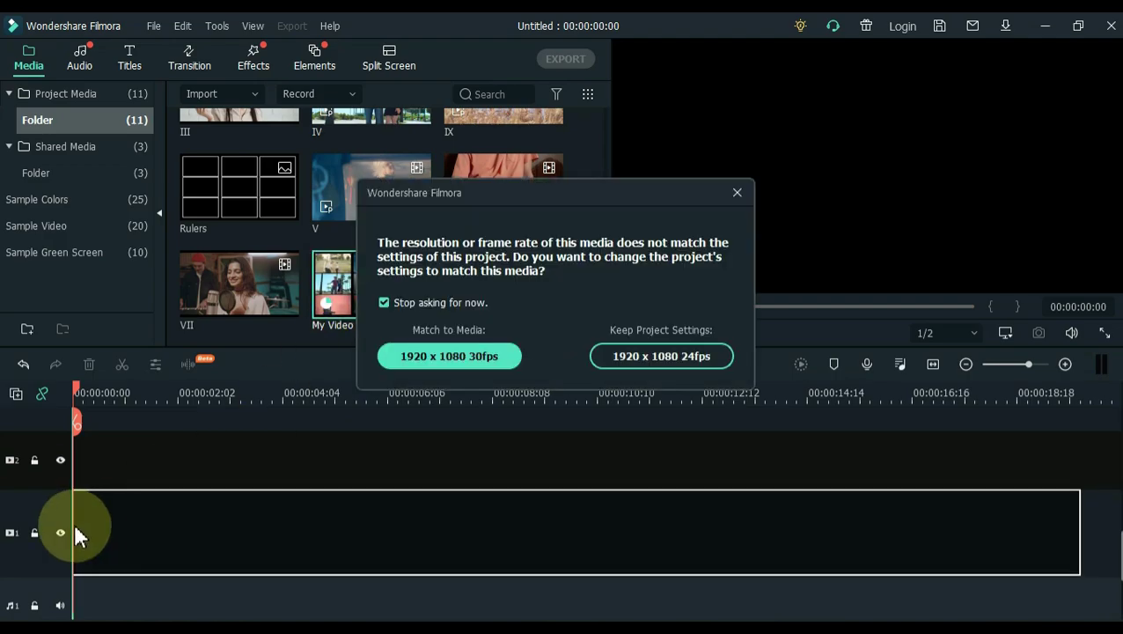
pyautogui.click(460, 359)
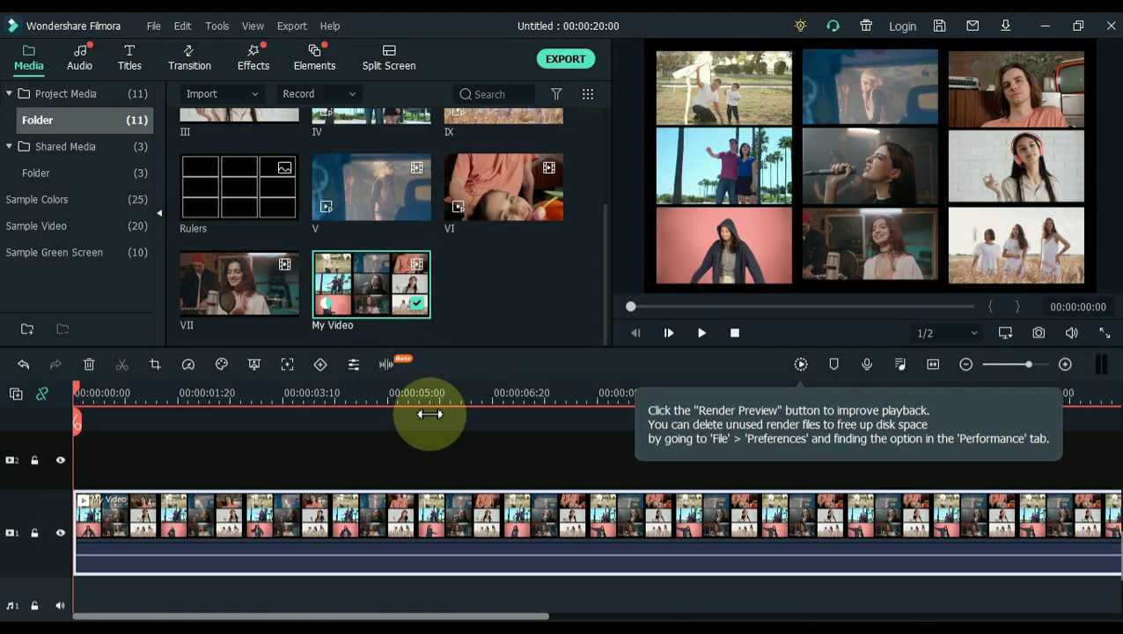
pyautogui.click(934, 365)
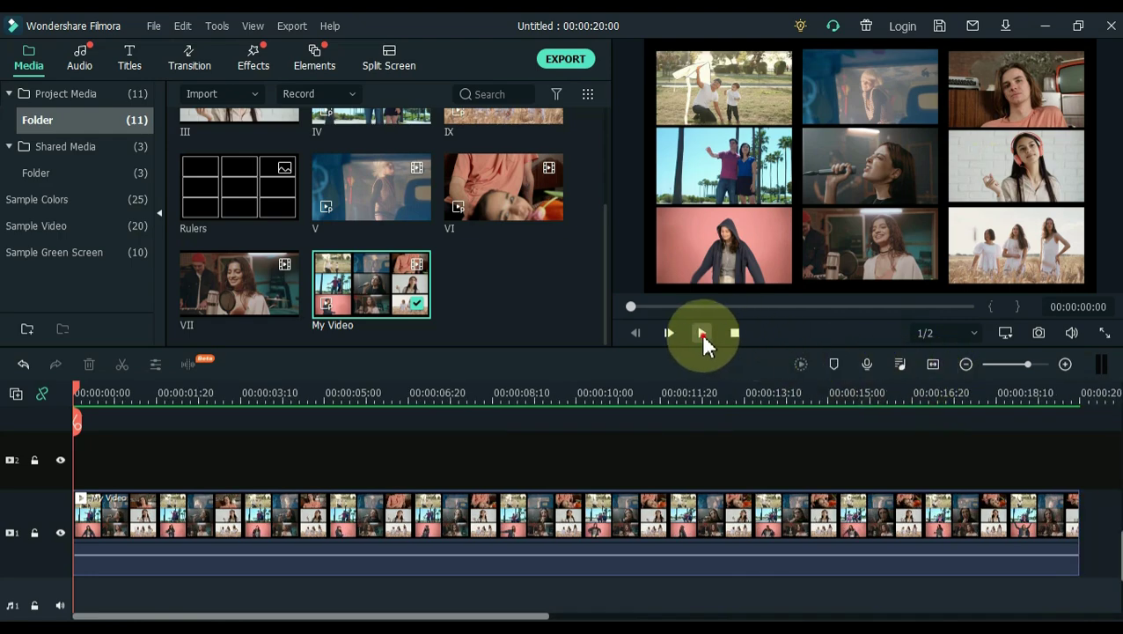
# Step: Preview the My Video clip in full, play its first second again, and return the playhead to the start
pyautogui.click(702, 334)
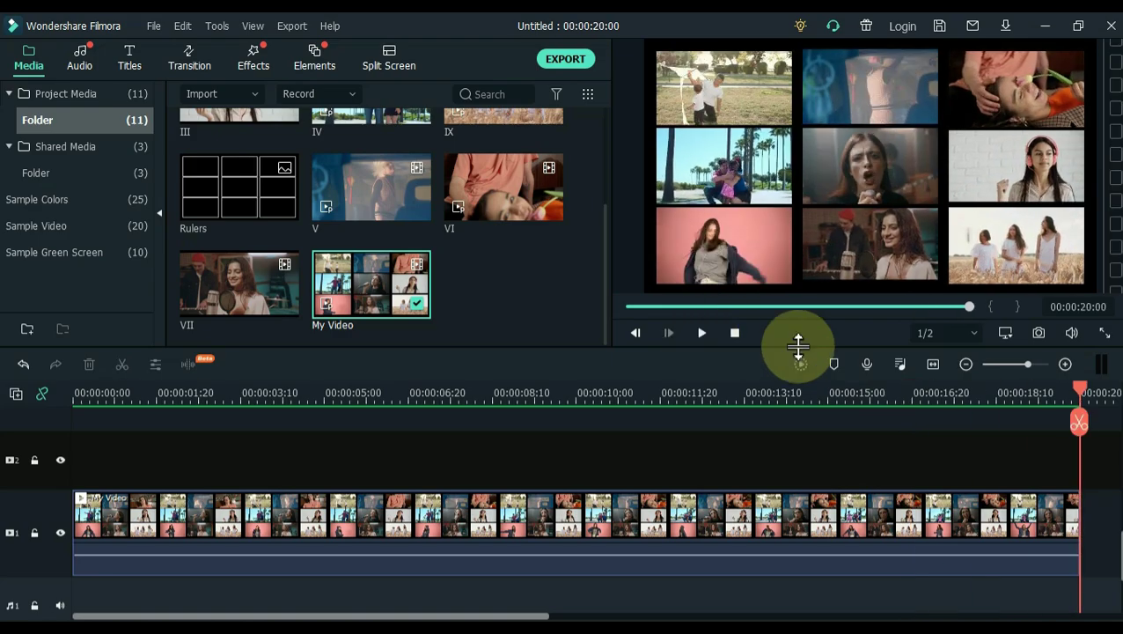
pyautogui.moveTo(1081, 395); pyautogui.dragTo(945, 394)
pyautogui.moveTo(883, 415); pyautogui.dragTo(56, 432)
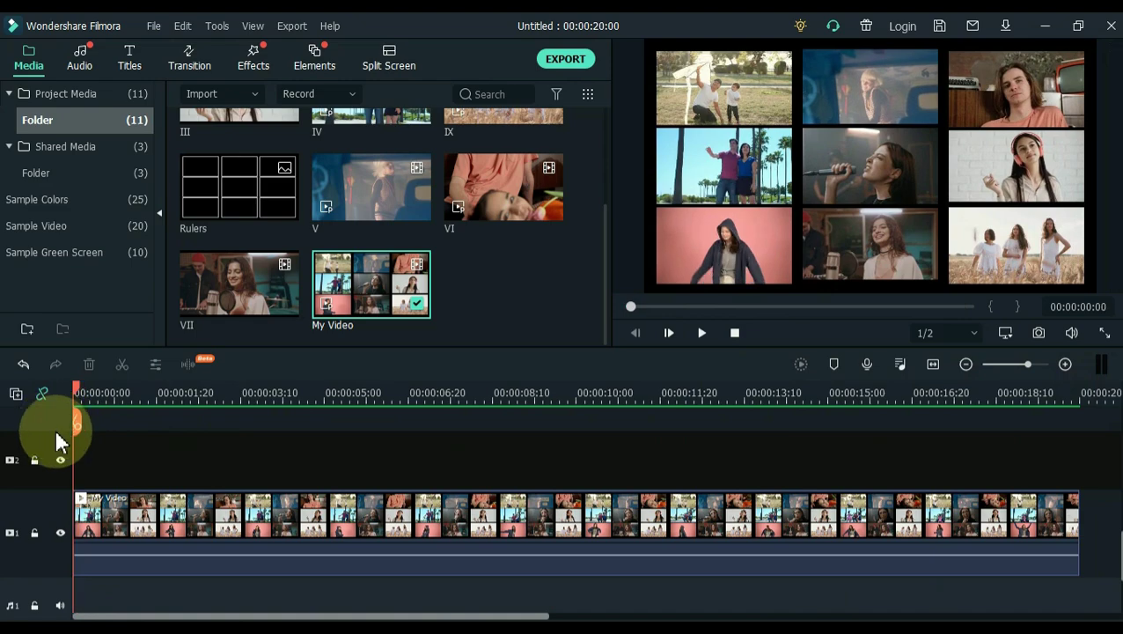
pyautogui.moveTo(125, 396); pyautogui.dragTo(269, 398)
pyautogui.press('space')
pyautogui.press('space')
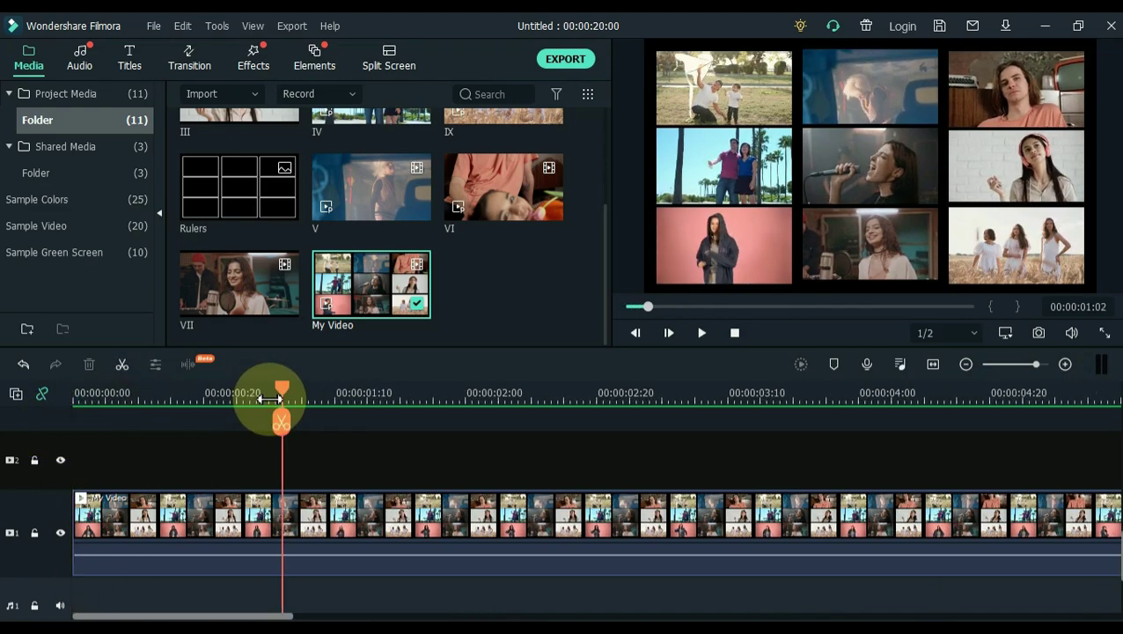
pyautogui.press('Home')
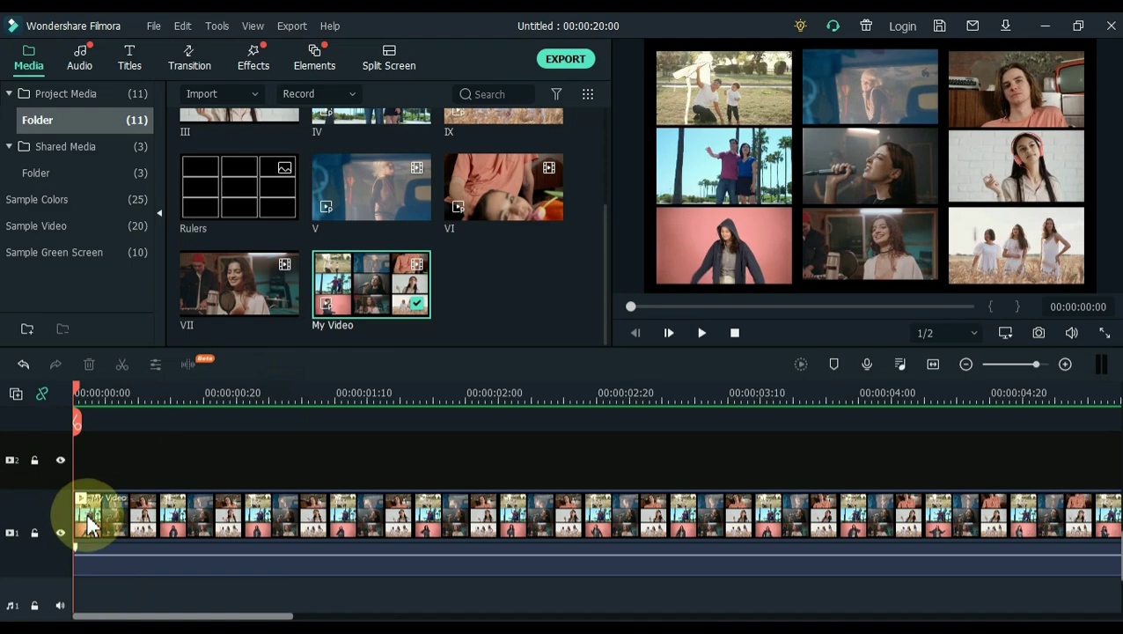
# Step: Apply Pan & Zoom to the My Video clip with a 578 x 325 Start frame over the middle-left panel
pyautogui.click(88, 520)
pyautogui.click(155, 369)
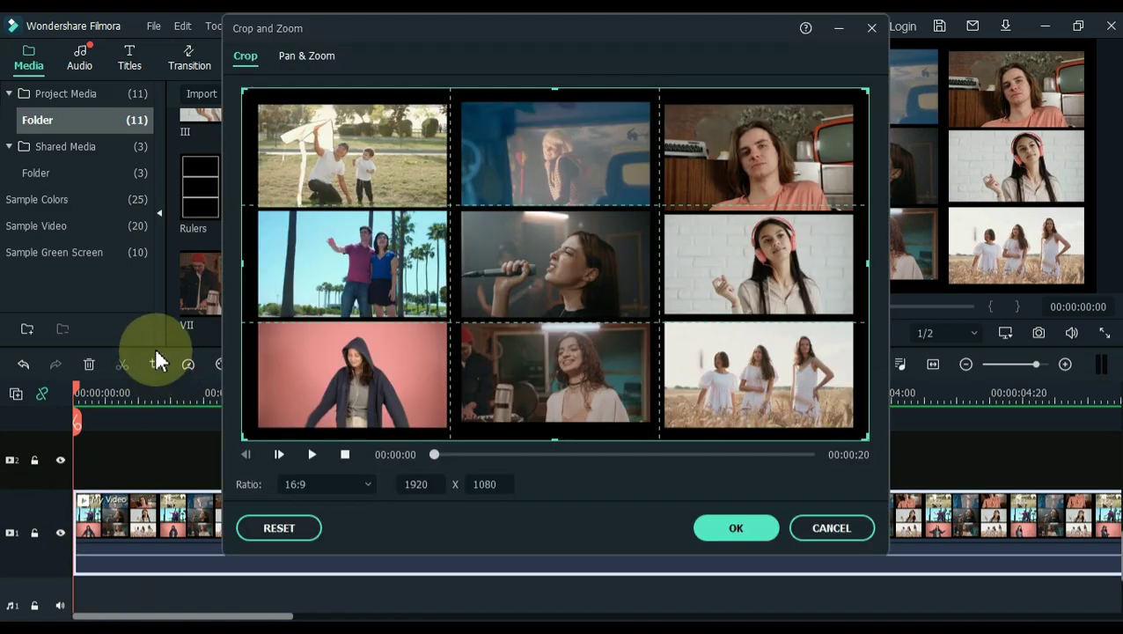
pyautogui.click(302, 59)
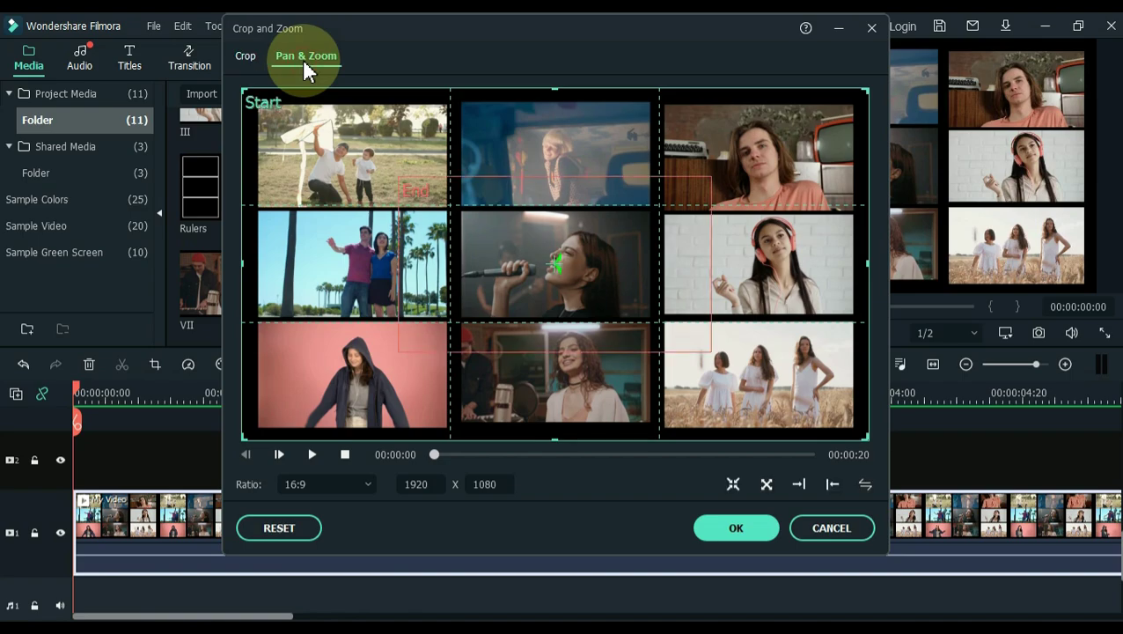
pyautogui.click(518, 279)
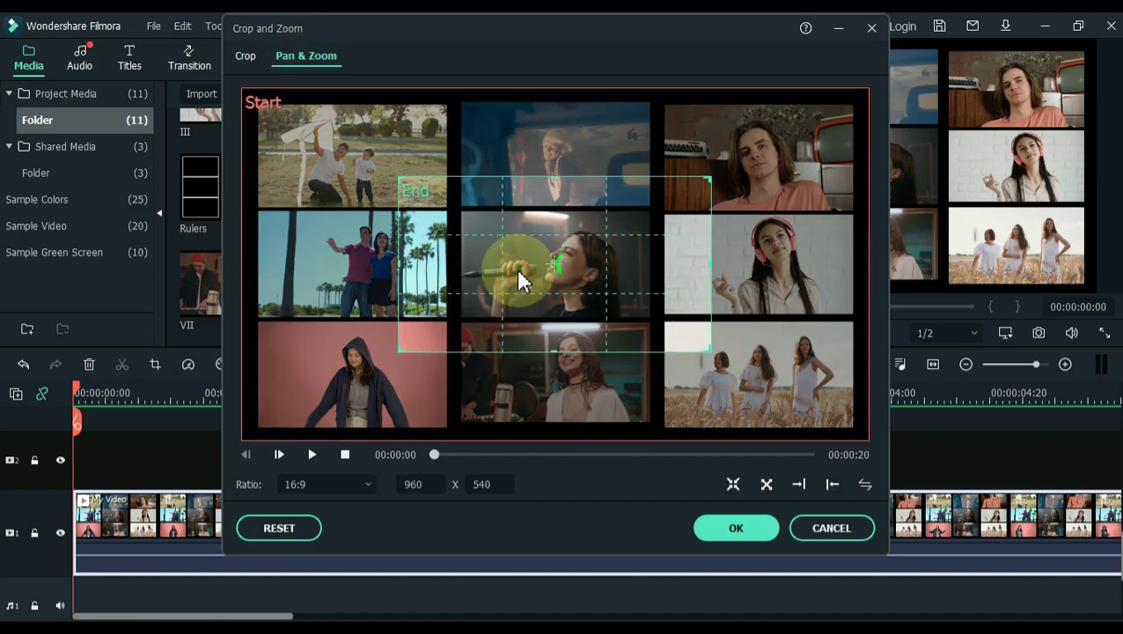
pyautogui.click(727, 138)
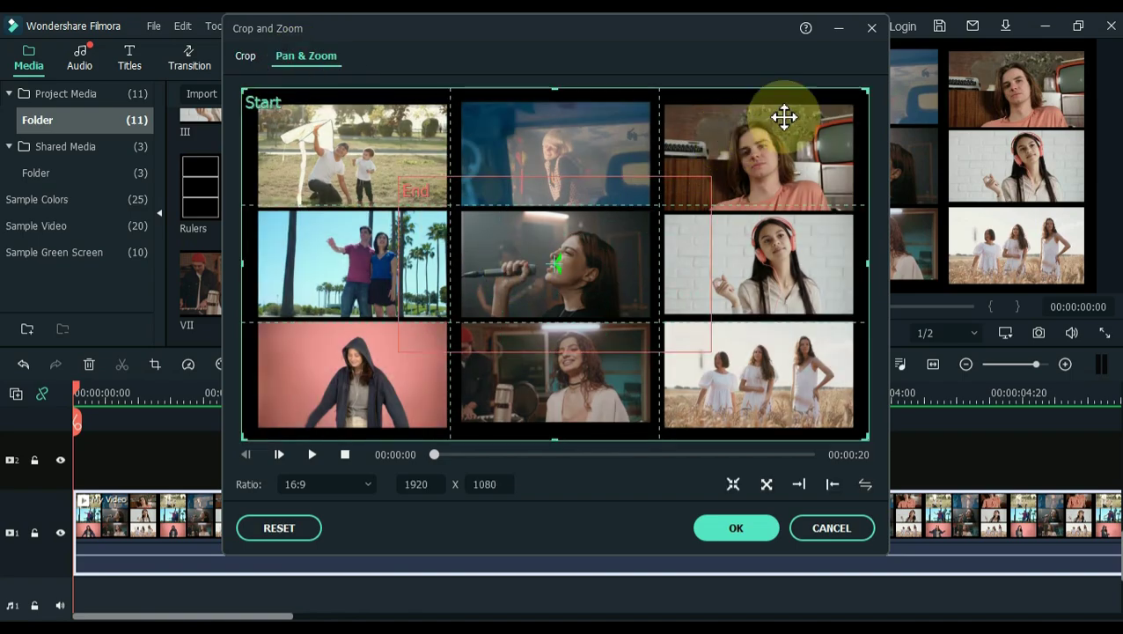
pyautogui.moveTo(865, 89); pyautogui.dragTo(429, 337)
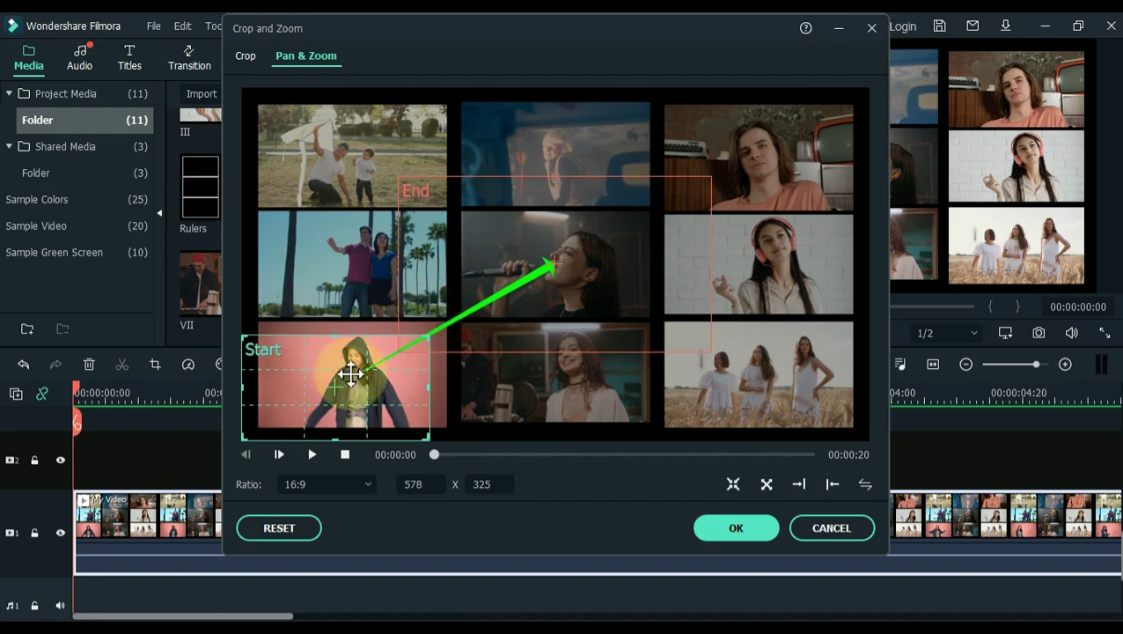
pyautogui.moveTo(336, 384); pyautogui.dragTo(350, 261)
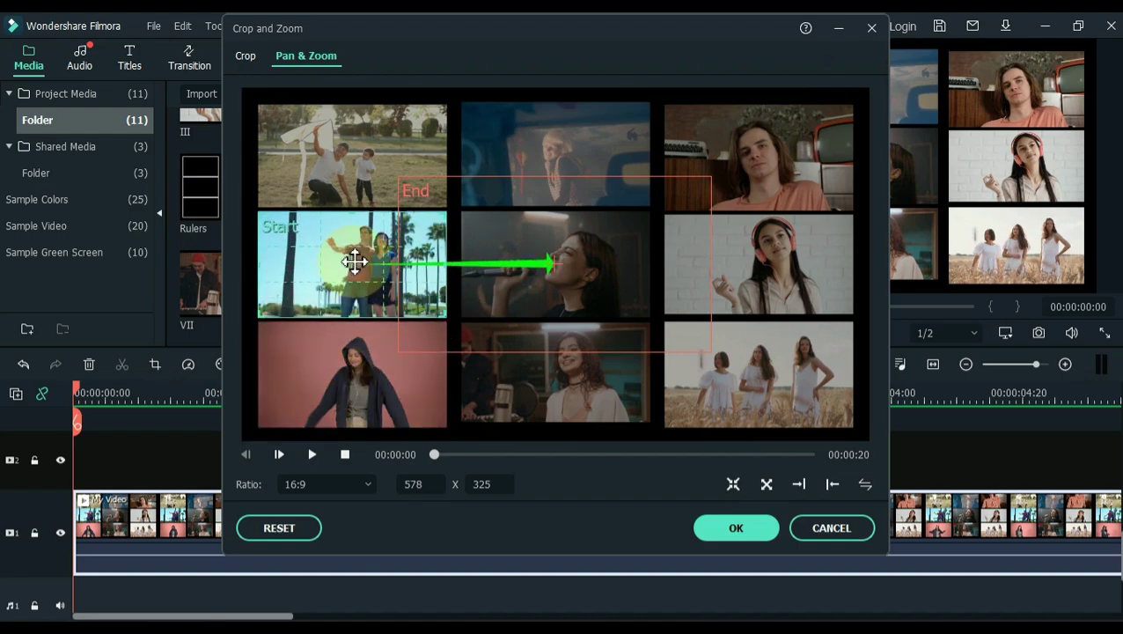
# Step: Fit the End frame over the middle-right panel at 537 x 302 and apply the Pan & Zoom
pyautogui.click(561, 266)
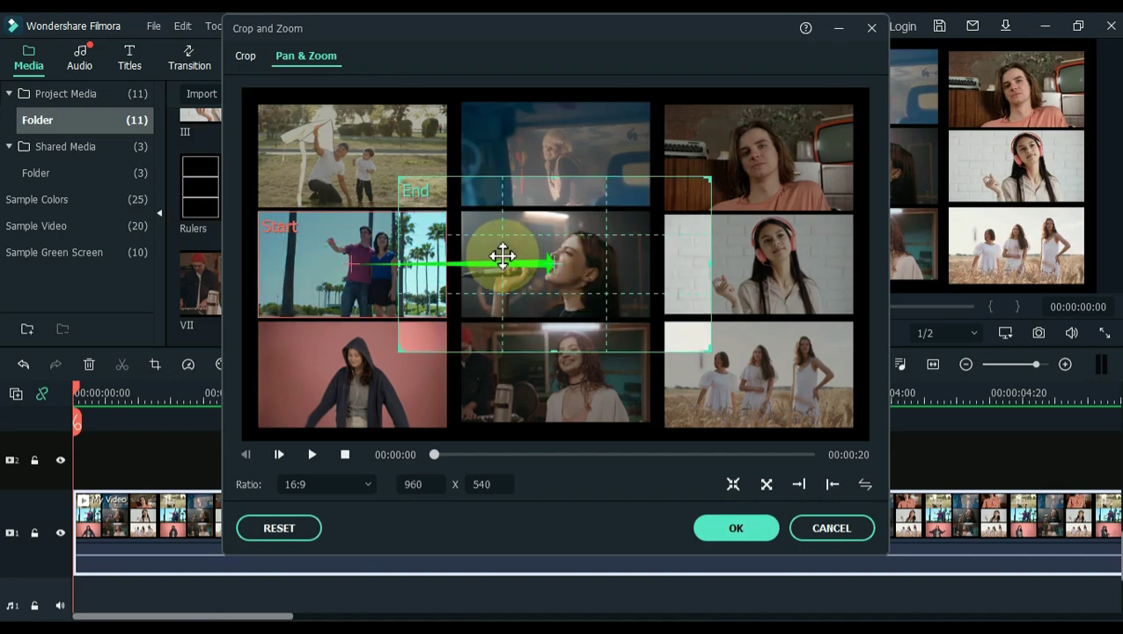
pyautogui.moveTo(503, 256); pyautogui.dragTo(647, 296)
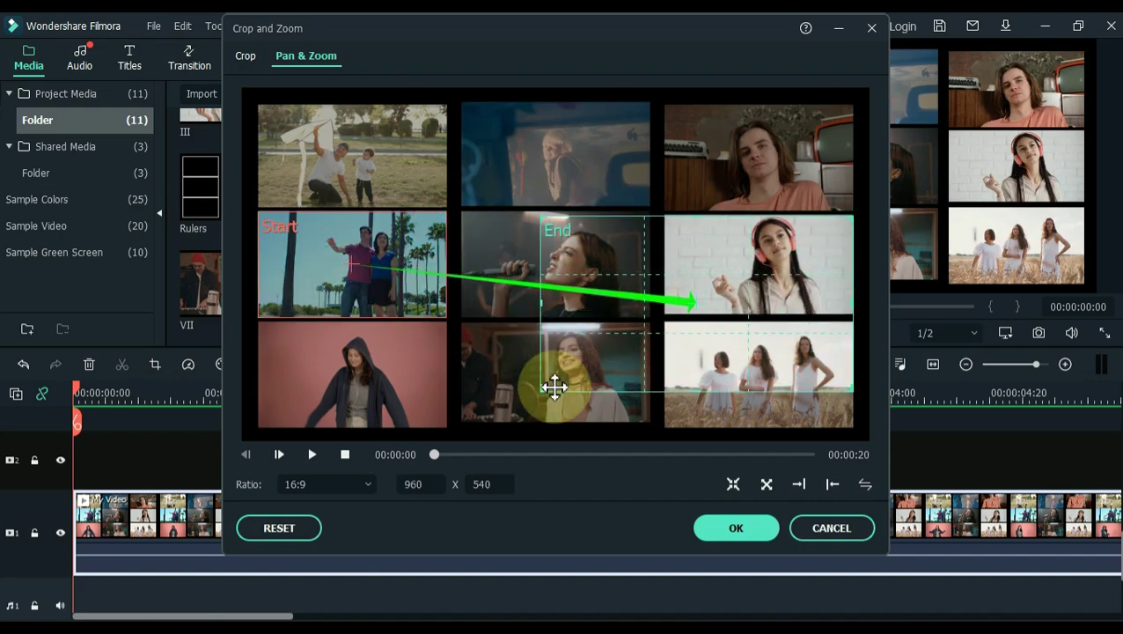
pyautogui.moveTo(540, 388); pyautogui.dragTo(721, 284)
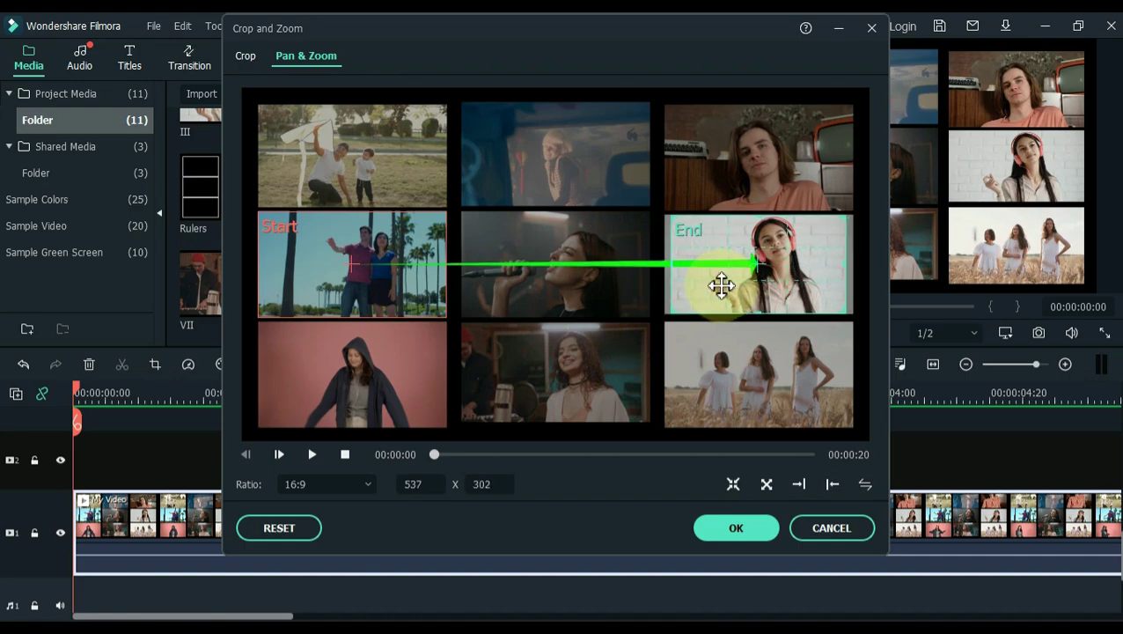
pyautogui.click(730, 529)
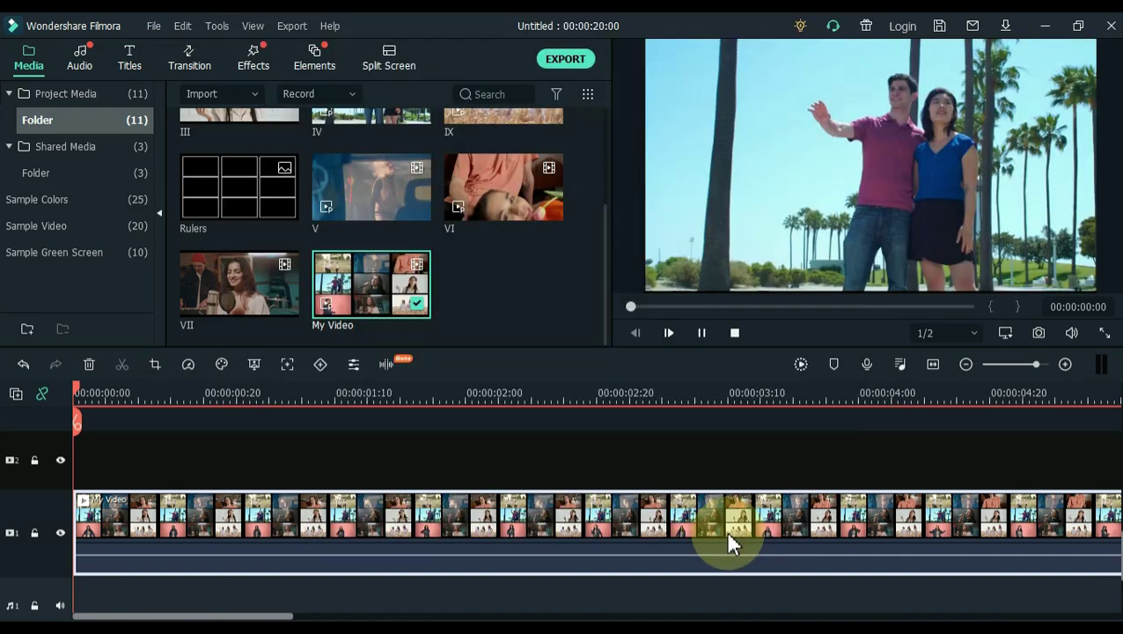
# Step: Split the My Video clip at 00:00:01:01 and preview the pan from the beginning
pyautogui.press('space')
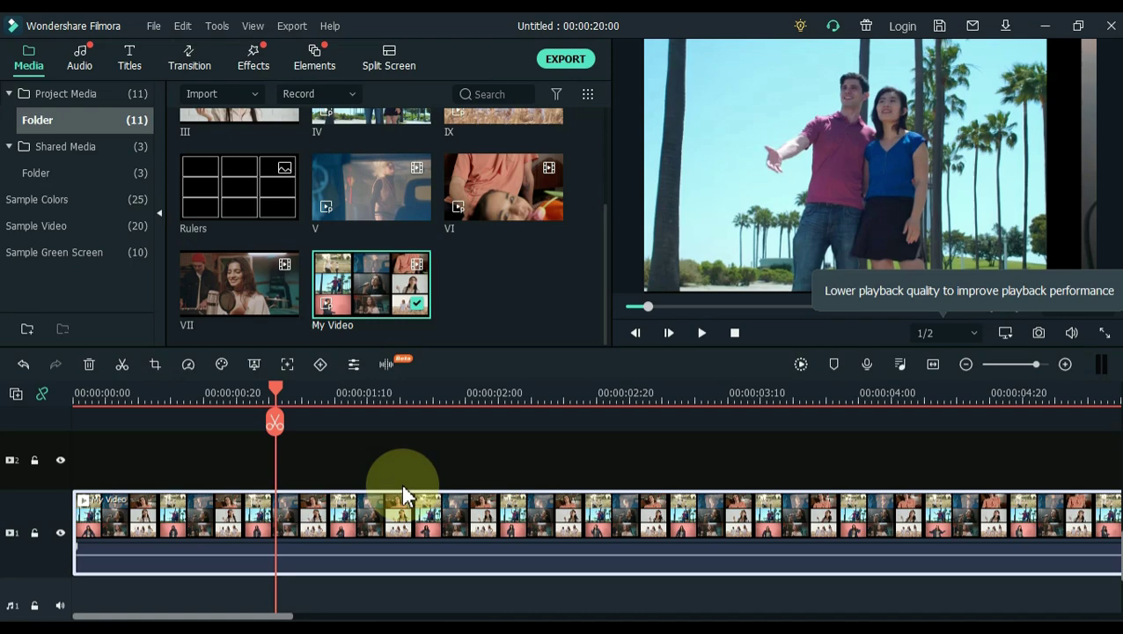
pyautogui.click(276, 423)
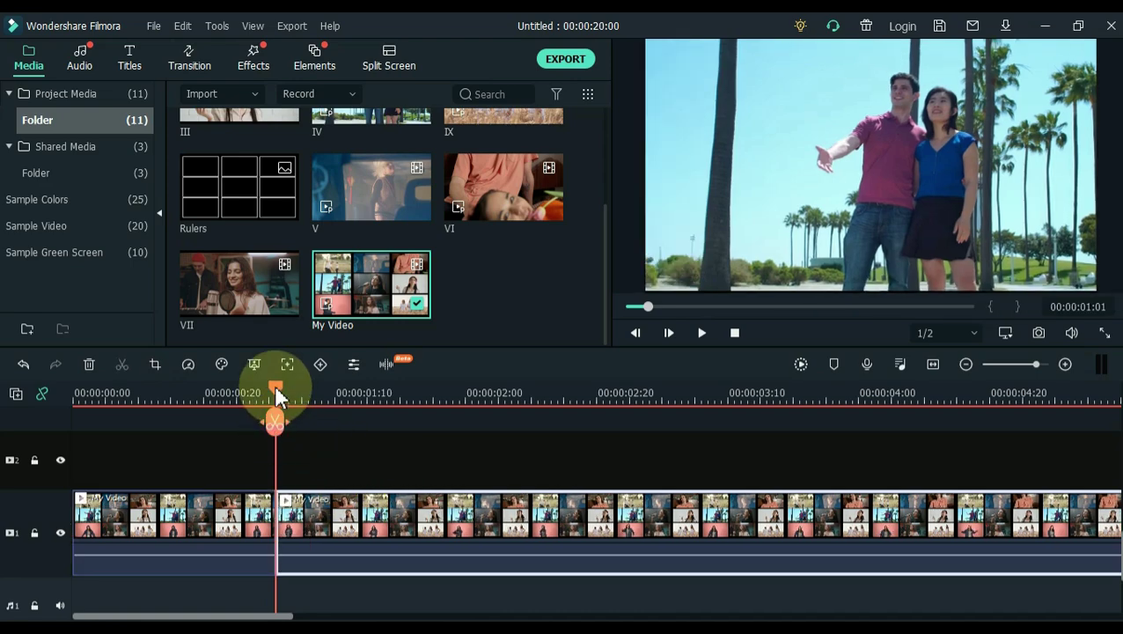
pyautogui.moveTo(276, 391); pyautogui.dragTo(53, 427)
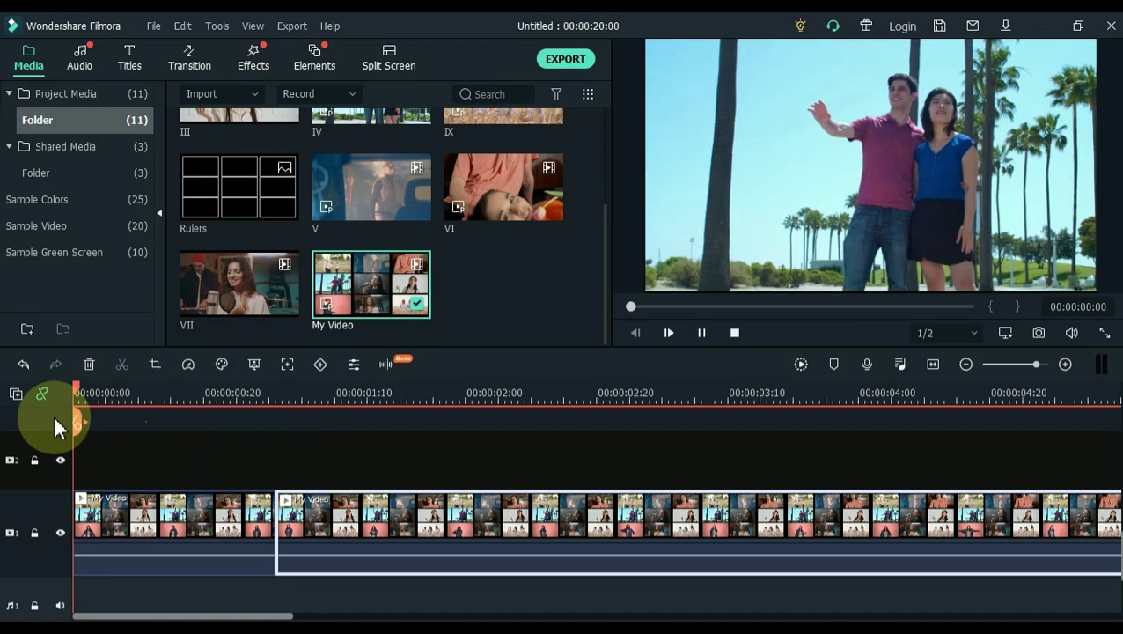
pyautogui.press('space')
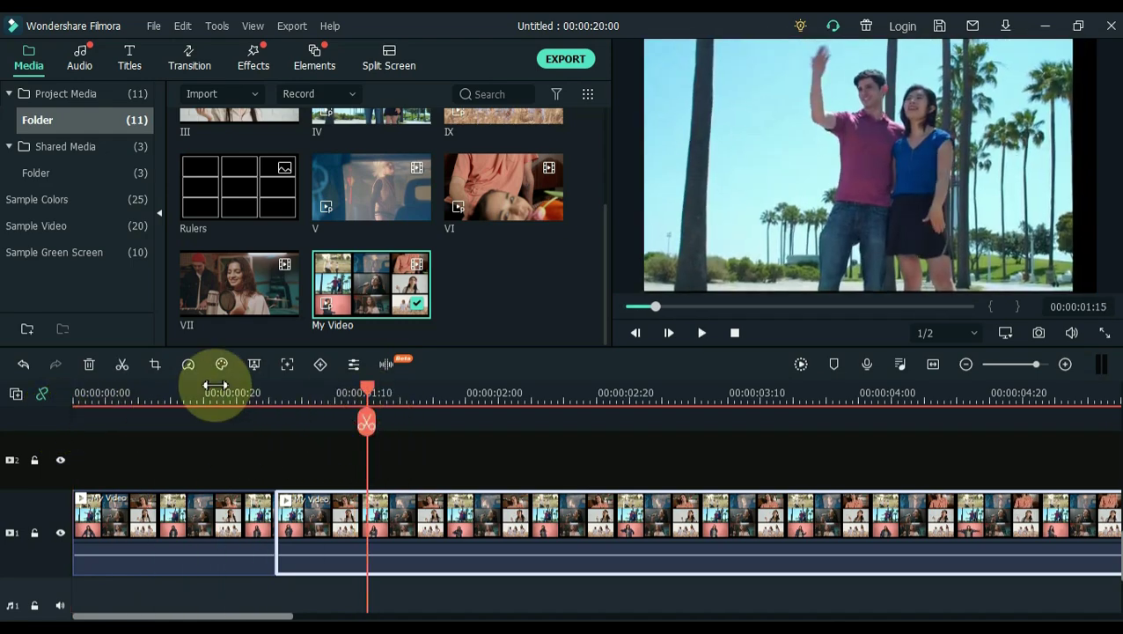
# Step: Swap the second segment's Start and End frames, and apply a static 537 x 303 crop on the middle-right panel
pyautogui.click(159, 367)
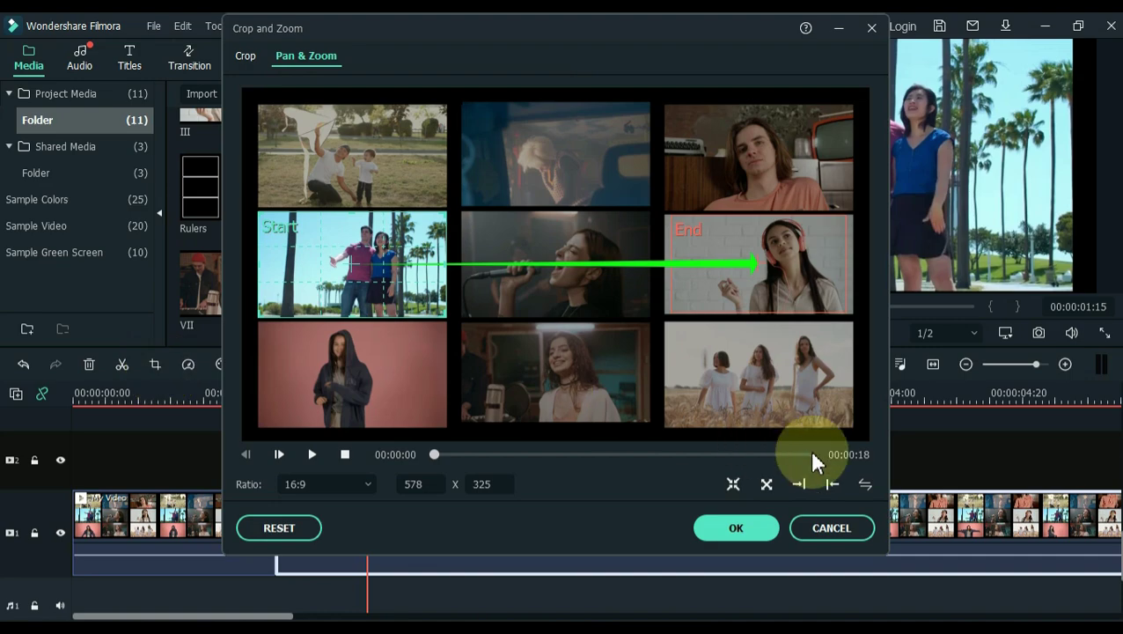
pyautogui.click(866, 485)
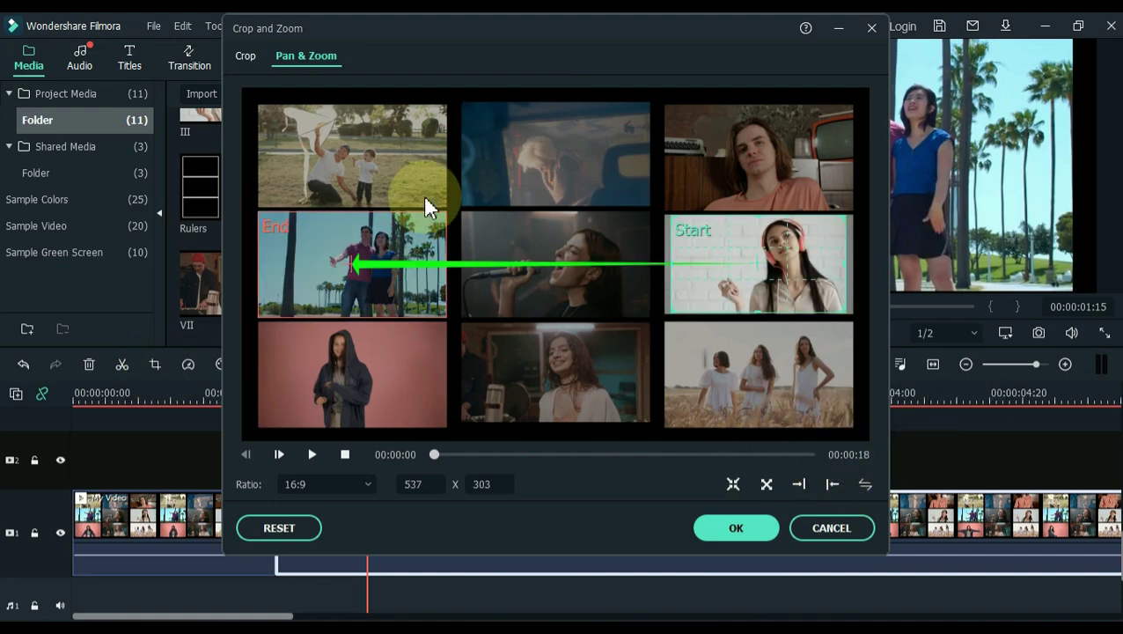
pyautogui.click(246, 56)
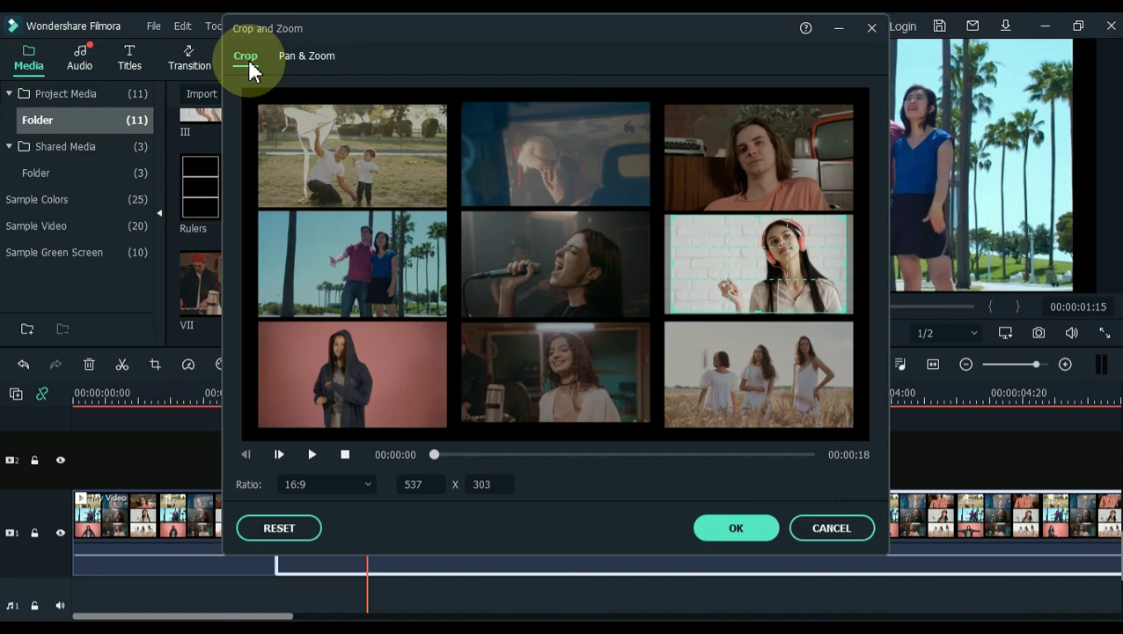
pyautogui.click(734, 523)
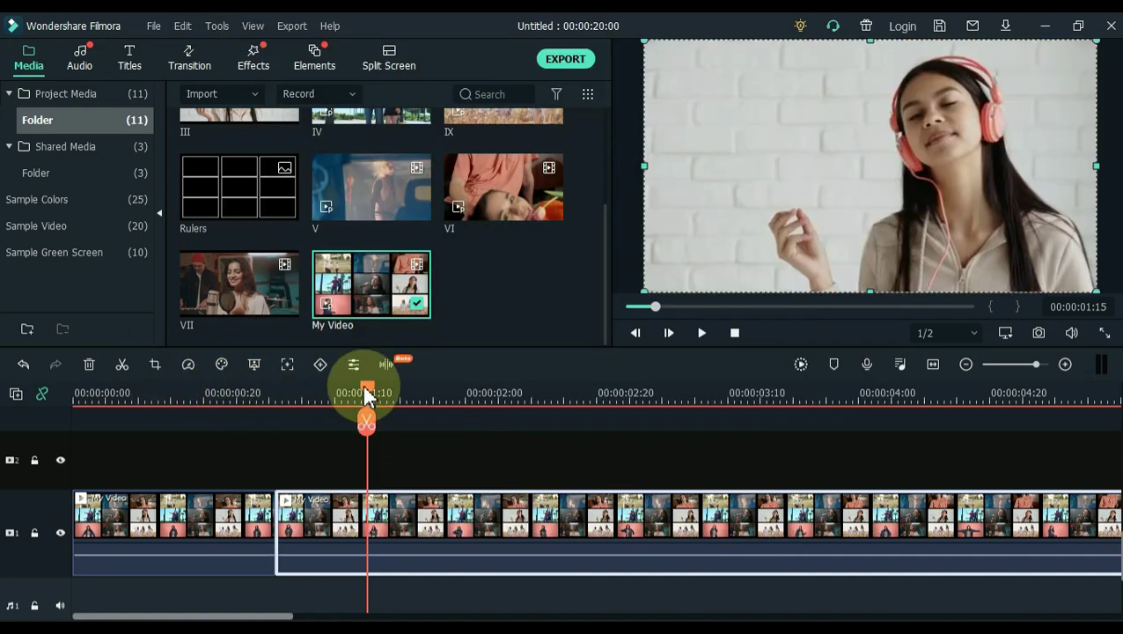
# Step: Play the timeline from the start through the pan and into the cropped second segment
pyautogui.moveTo(364, 388); pyautogui.dragTo(83, 414)
pyautogui.press('space')
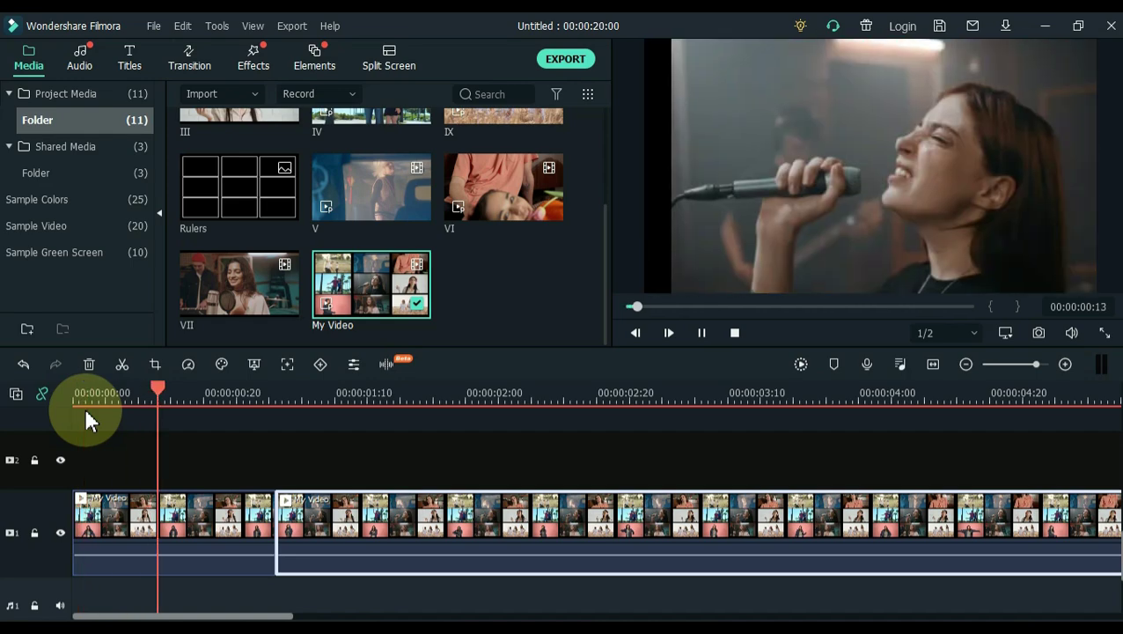
pyautogui.press('space')
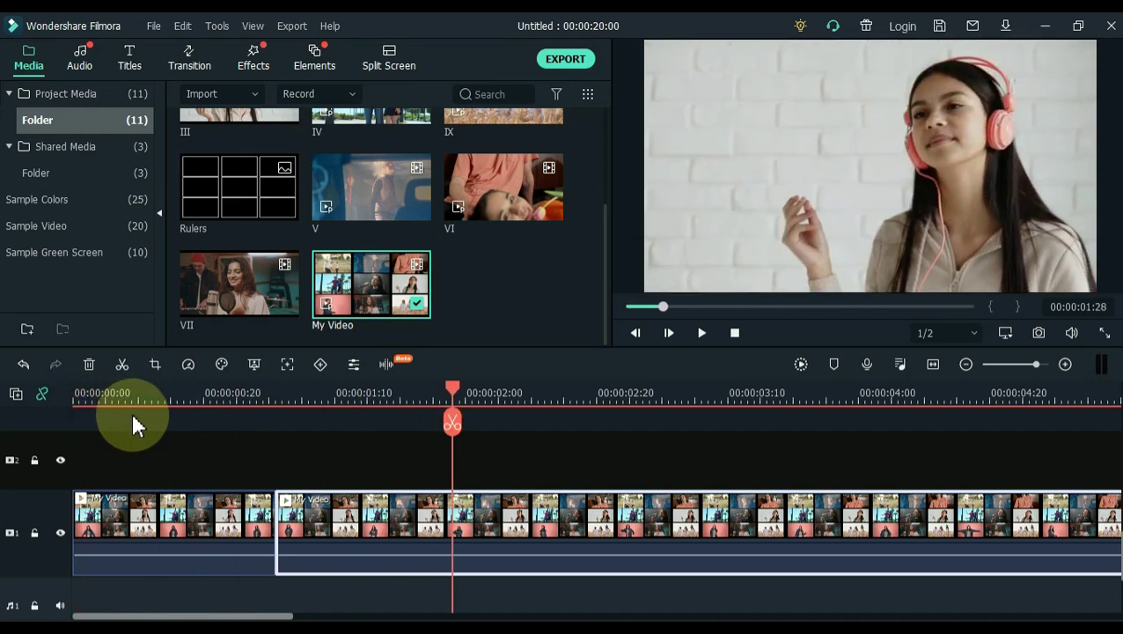
# Step: Split the clip at 00:00:02:10 and apply a Pan & Zoom from the middle-right panel to the four lower-left panels, End frame 1097 x 617
pyautogui.moveTo(504, 392); pyautogui.dragTo(538, 404)
pyautogui.click(535, 410)
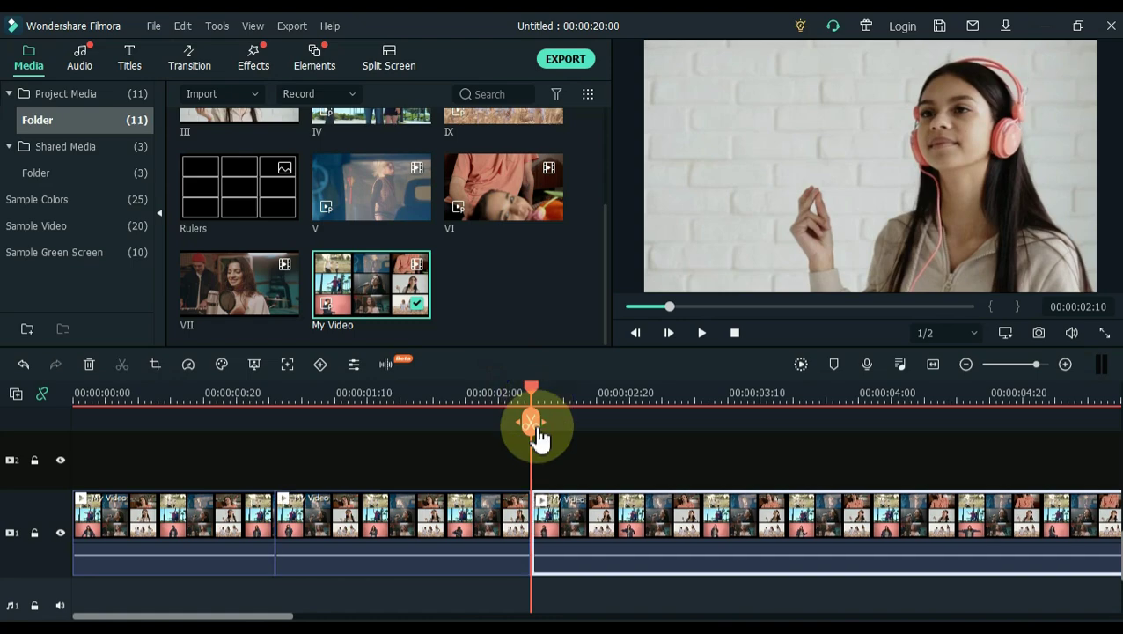
pyautogui.click(155, 365)
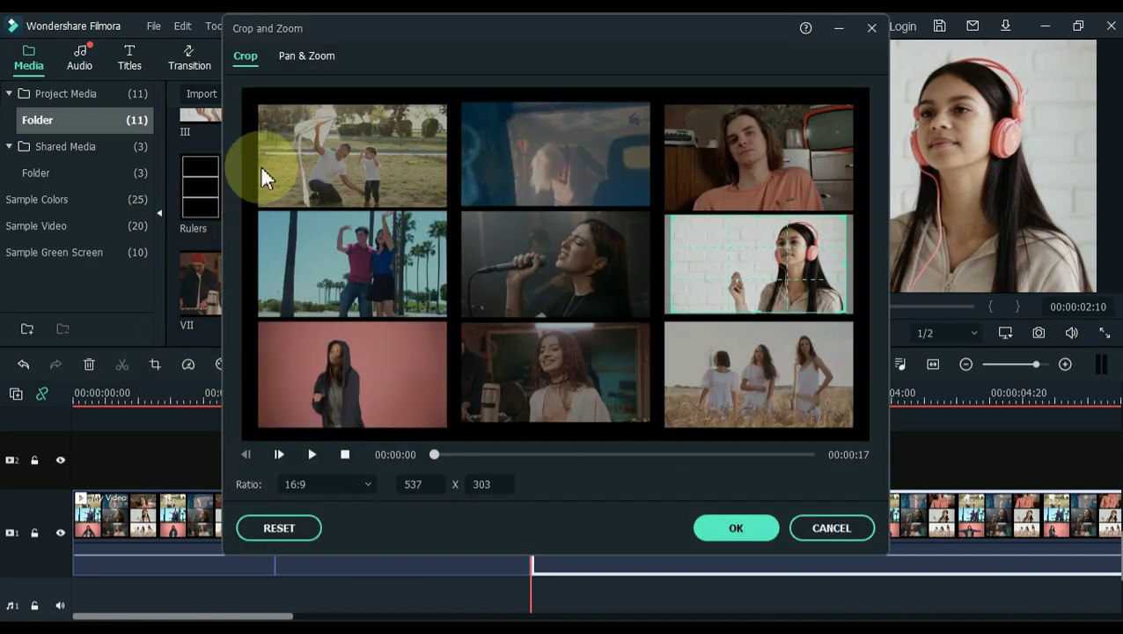
pyautogui.click(307, 56)
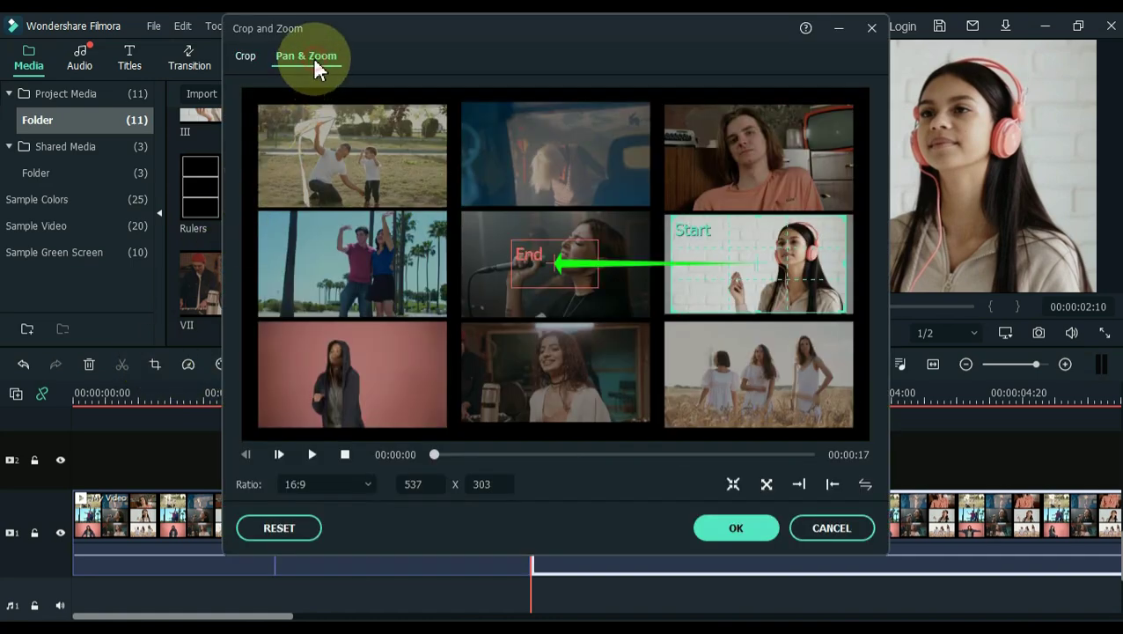
pyautogui.moveTo(531, 258); pyautogui.dragTo(566, 335)
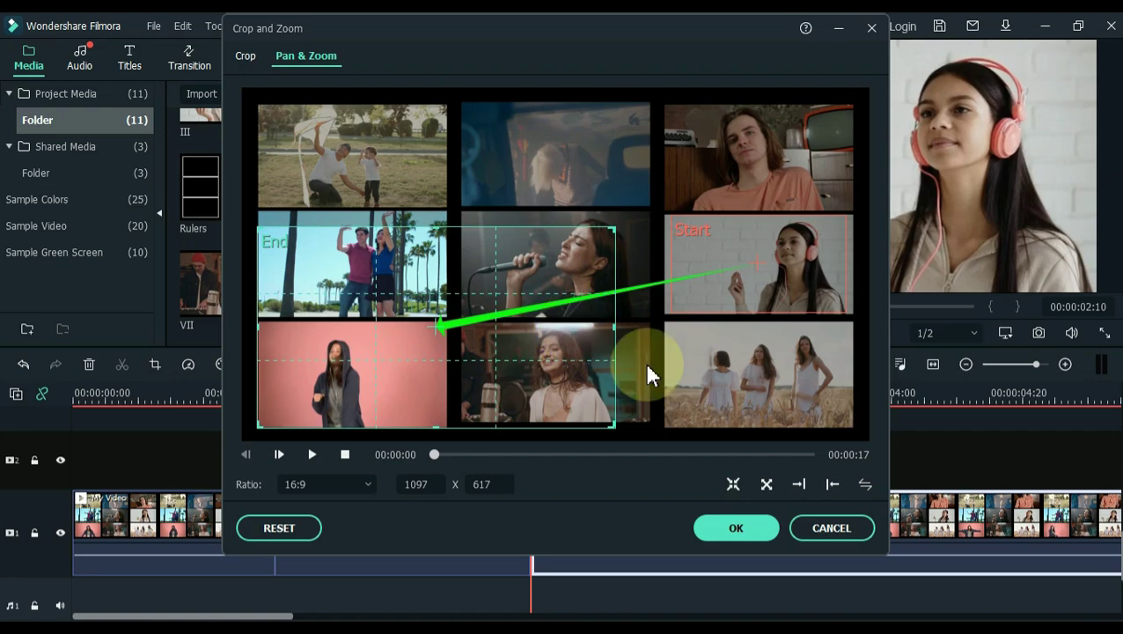
pyautogui.click(735, 531)
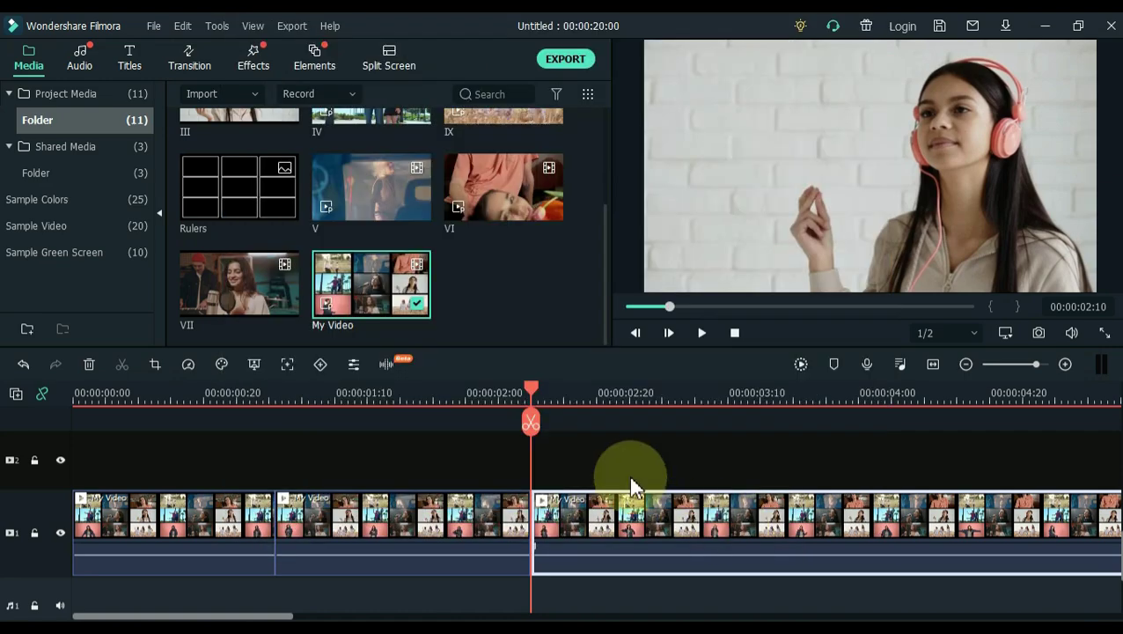
# Step: Preview the zoom out from the middle-right panel, split the clip at 00:00:03:04, and play through the cut
pyautogui.click(469, 397)
pyautogui.press('space')
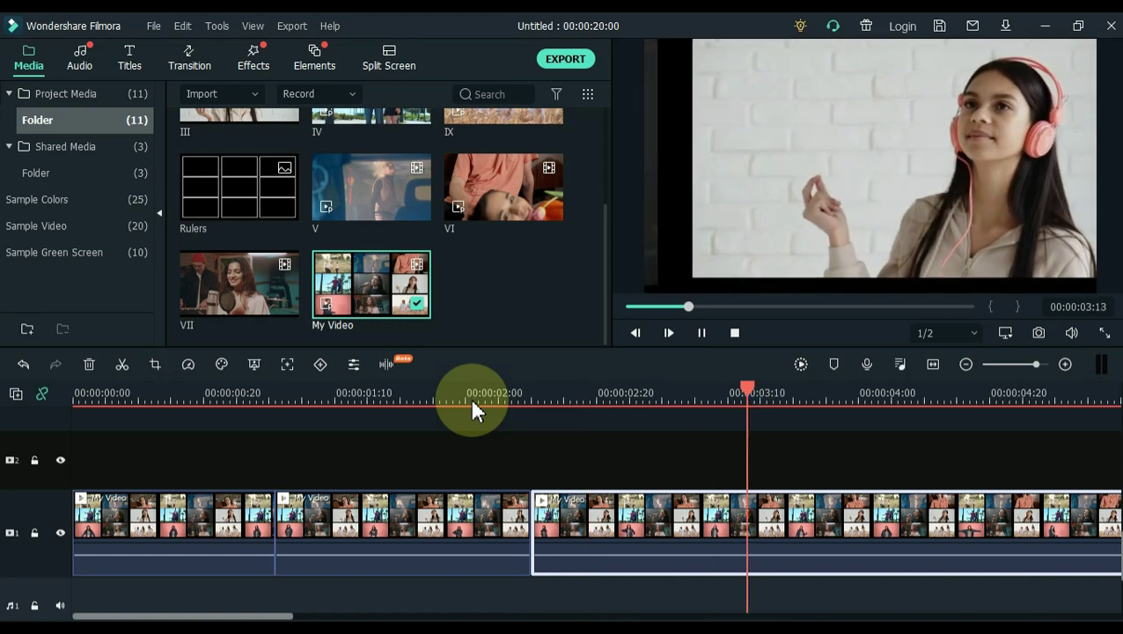
pyautogui.click(688, 395)
pyautogui.hotkey('ctrl', 'b')
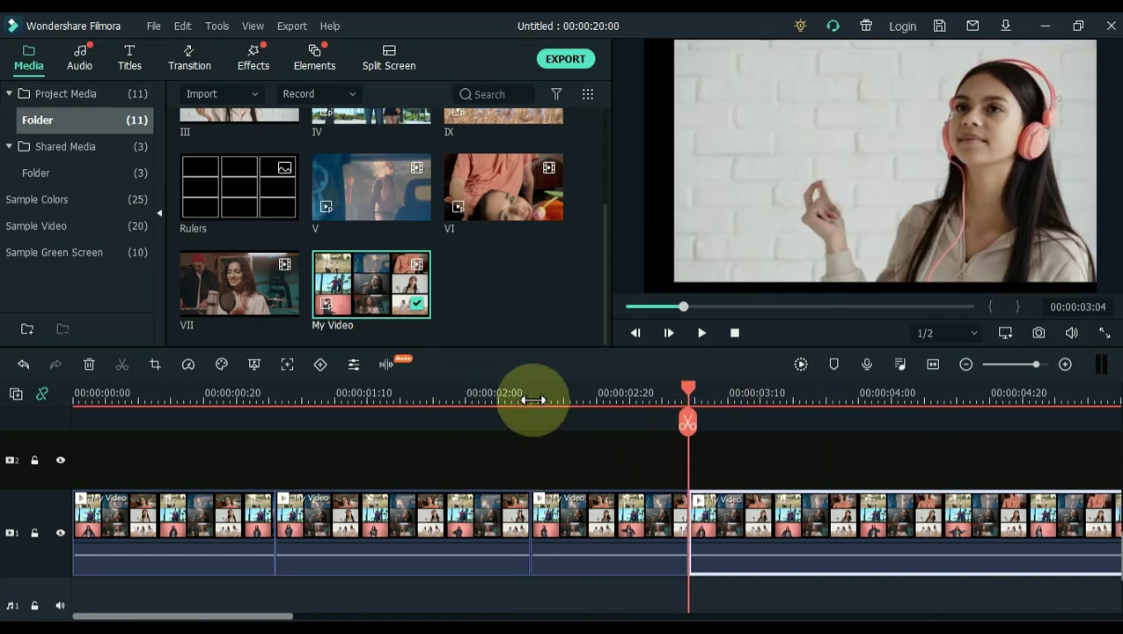
pyautogui.click(464, 393)
pyautogui.press('space')
pyautogui.press('space')
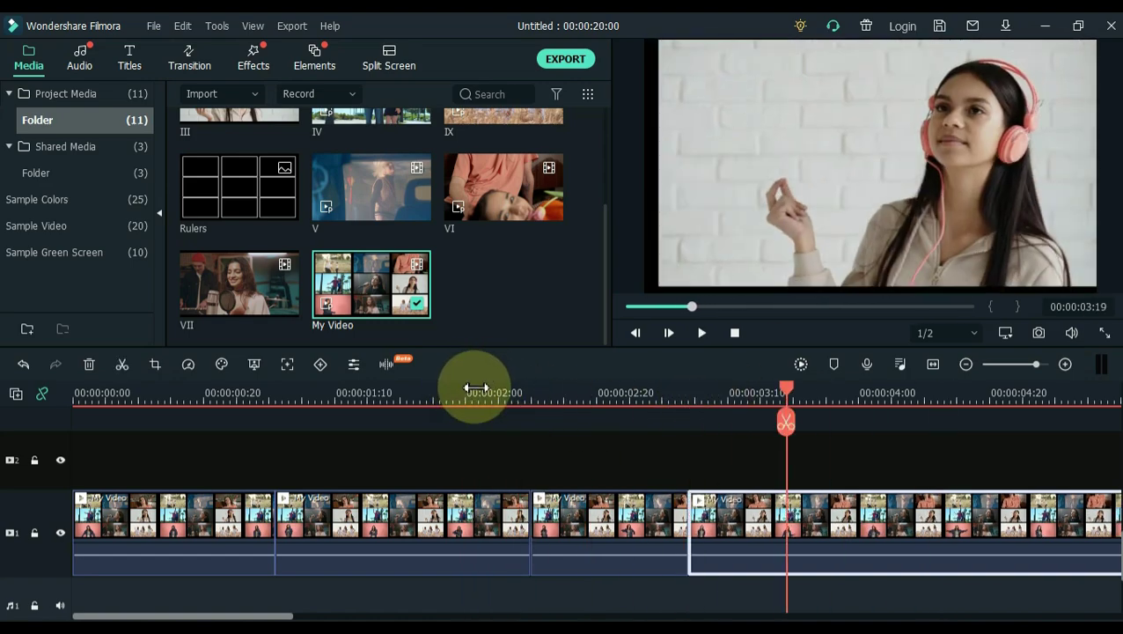
# Step: Swap the new segment's Start and End frames, move the 537 x 303 End frame over the bottom-left panel, and apply the Pan & Zoom
pyautogui.click(155, 365)
pyautogui.click(866, 484)
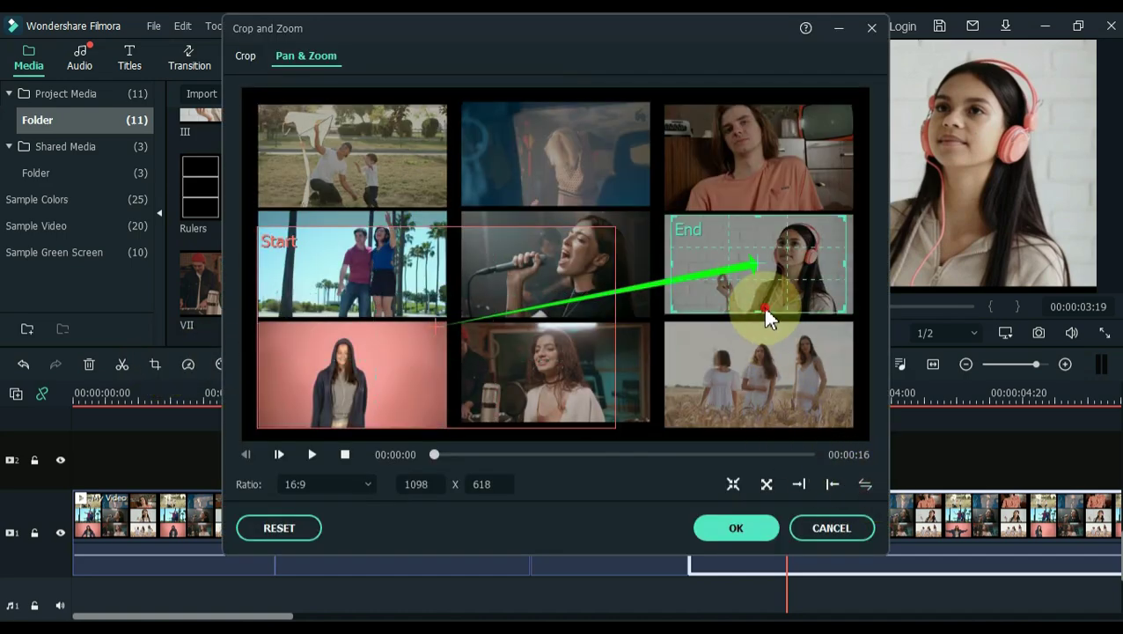
pyautogui.moveTo(772, 270); pyautogui.dragTo(359, 383)
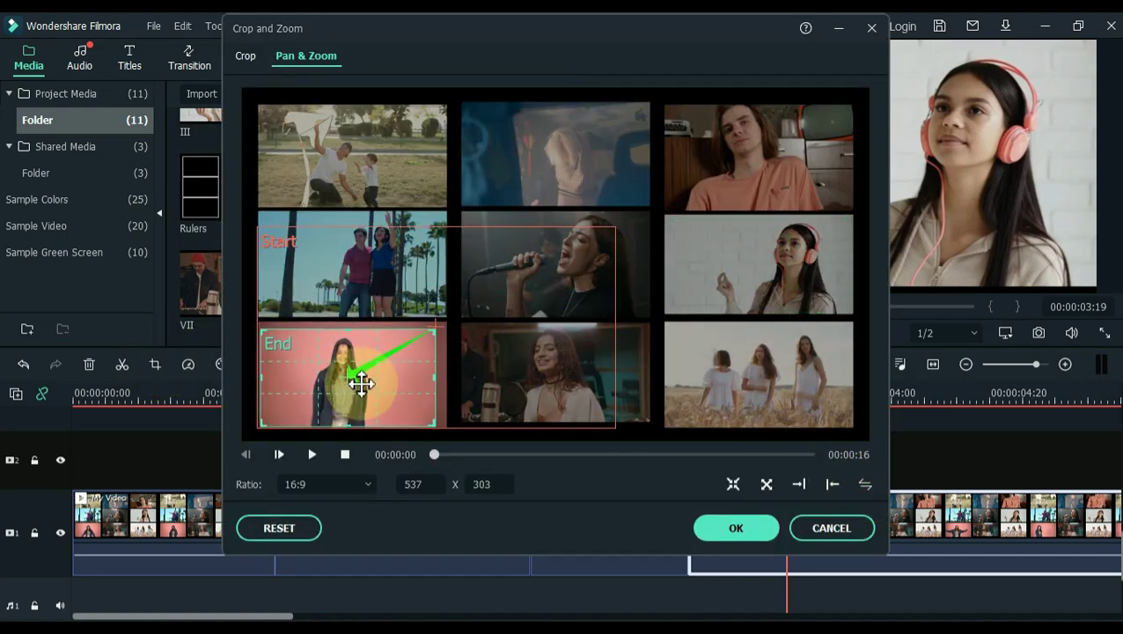
pyautogui.click(736, 528)
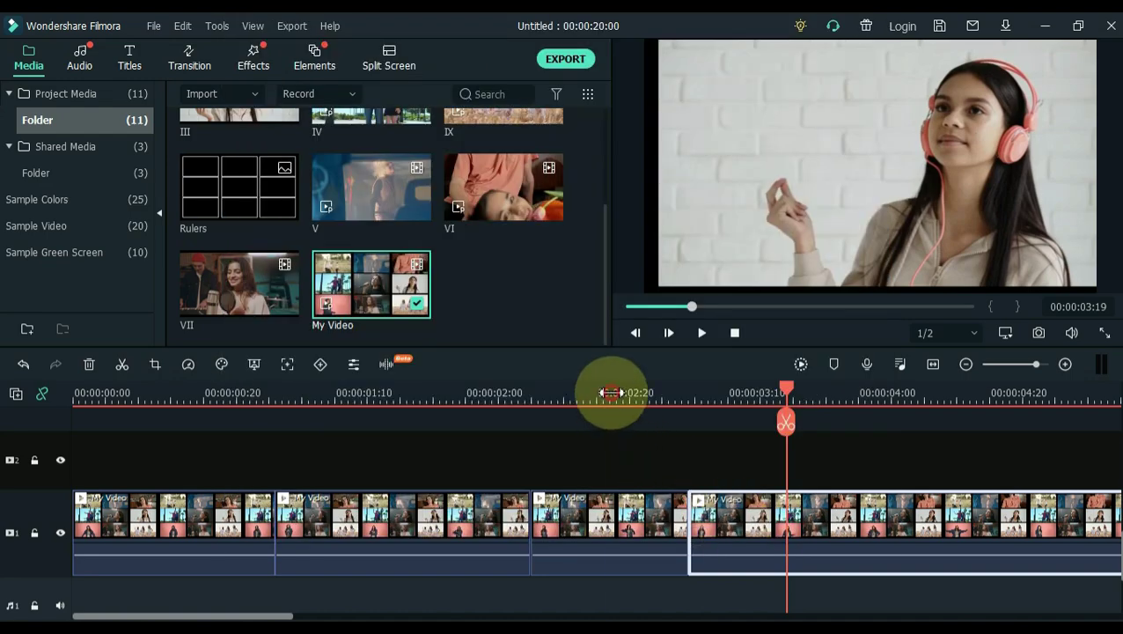
# Step: Preview the move toward the bottom-left panel and split the clip at 00:00:03:29
pyautogui.press('space')
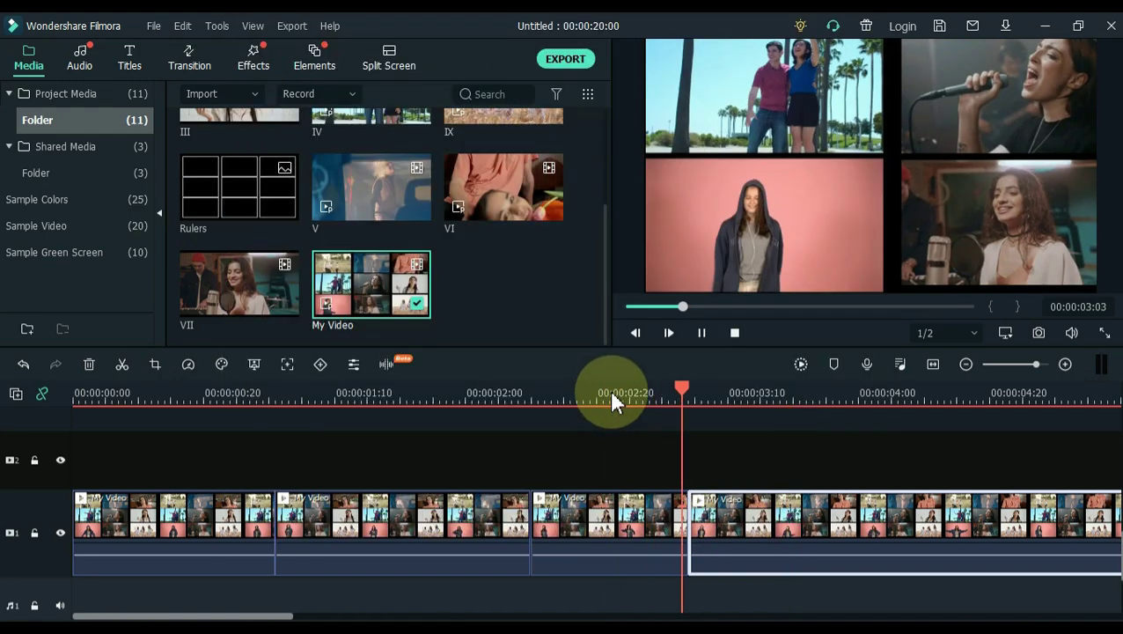
pyautogui.press('space')
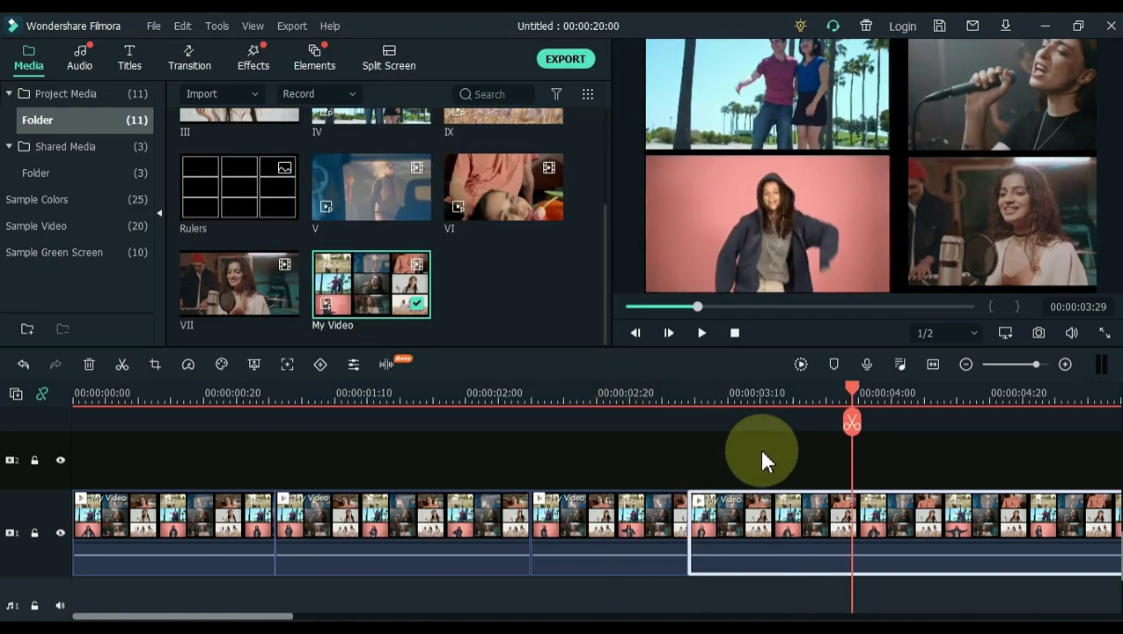
pyautogui.click(850, 423)
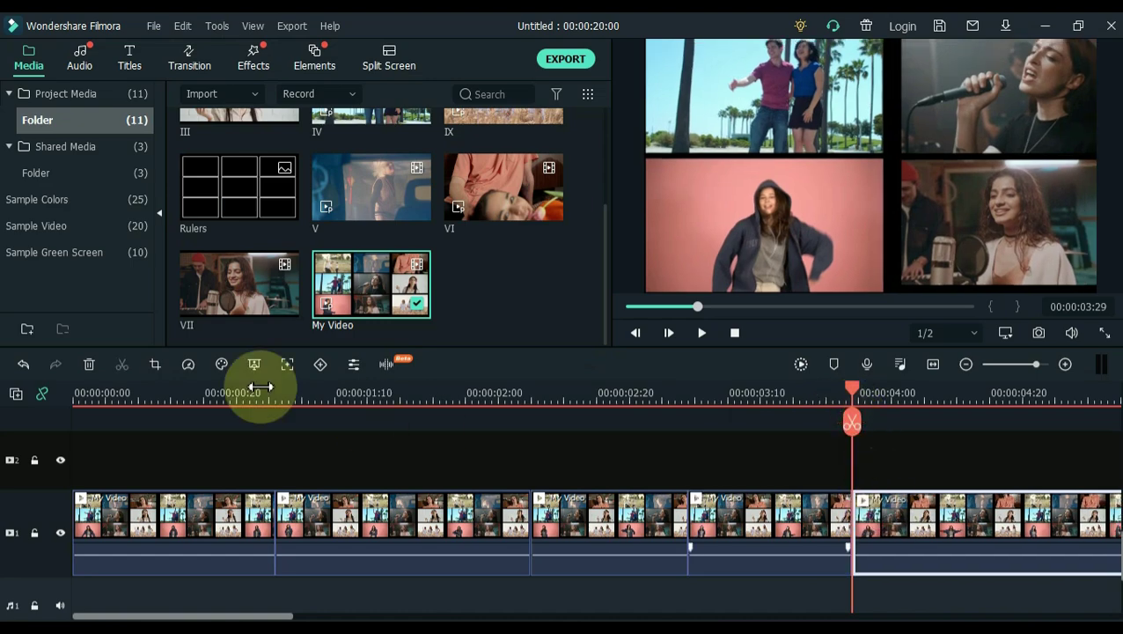
# Step: Swap the last segment's Start and End frames and apply a static 537 x 300 crop on the bottom-left panel
pyautogui.click(155, 364)
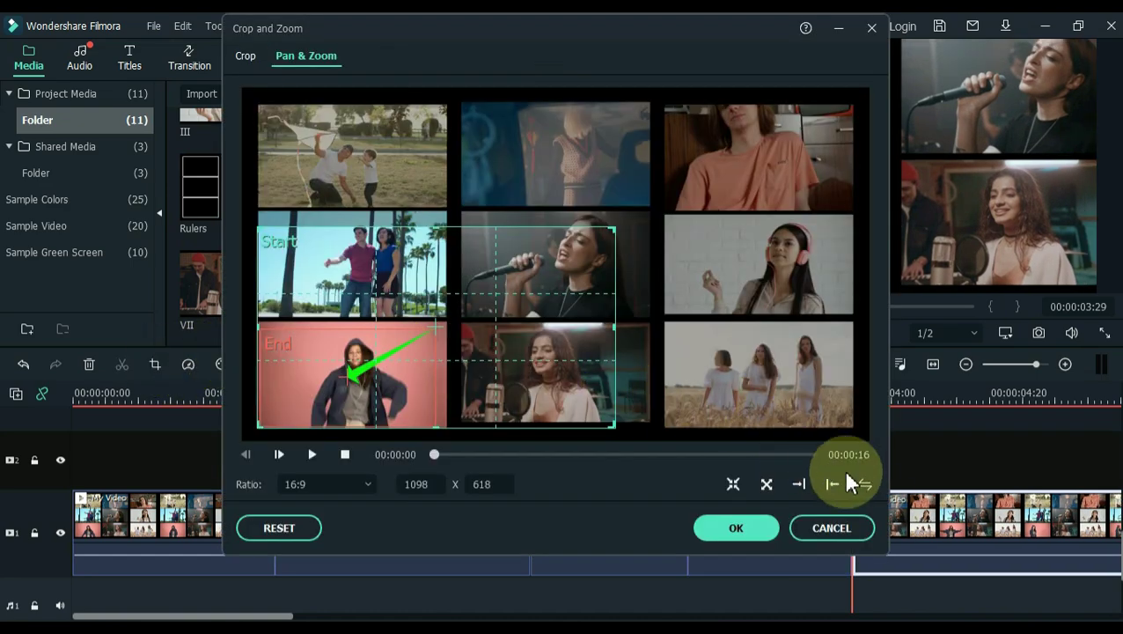
pyautogui.click(865, 486)
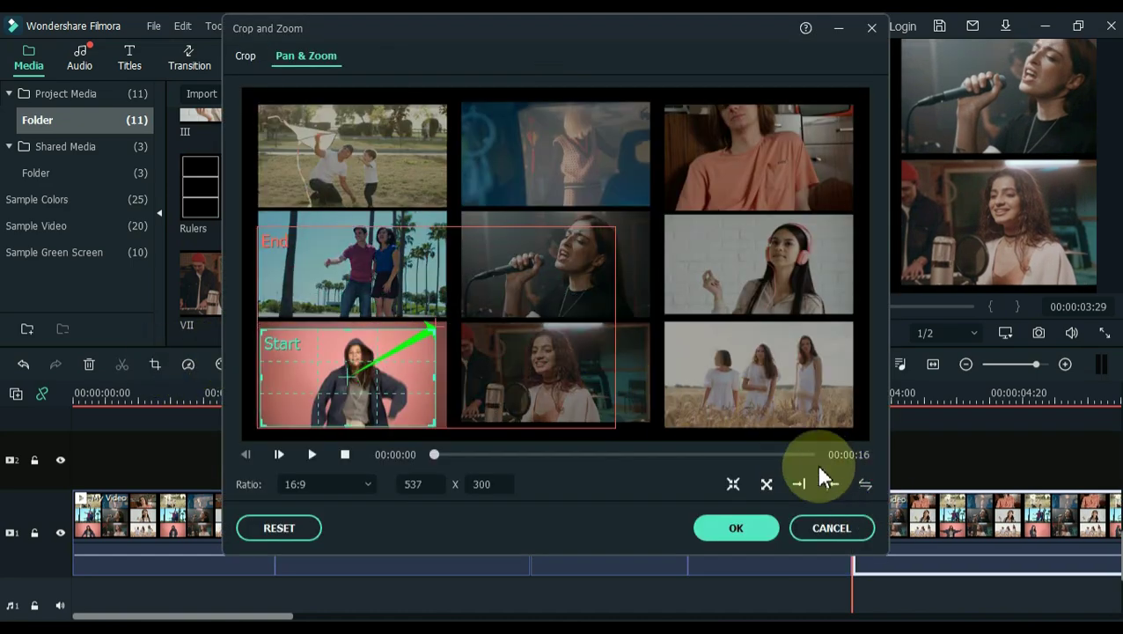
pyautogui.click(244, 60)
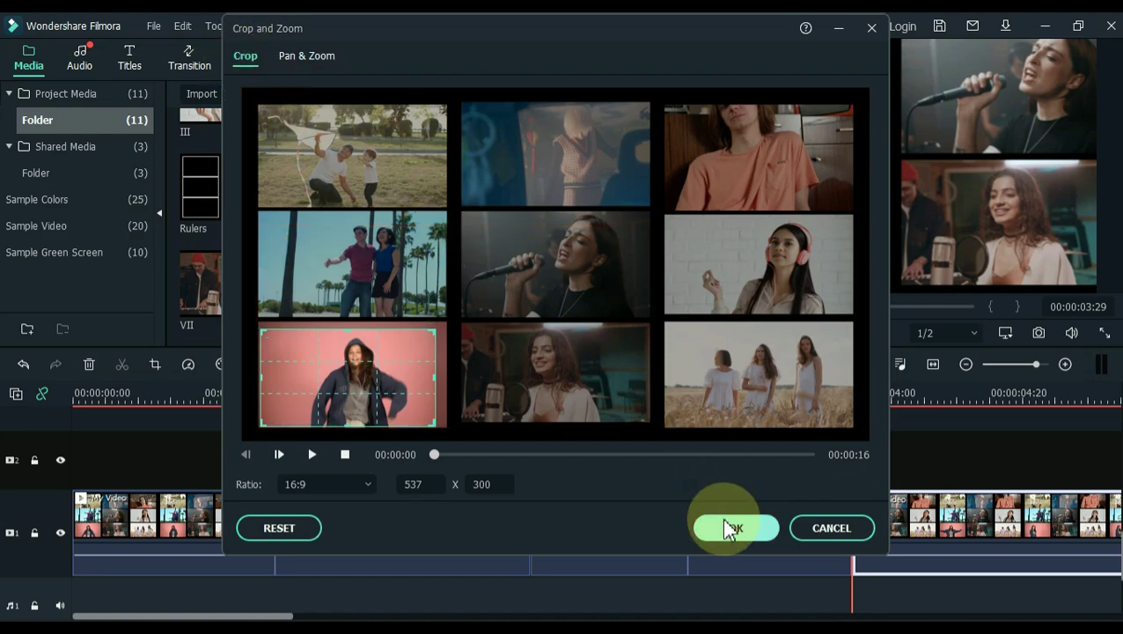
pyautogui.click(727, 529)
# Step: Play from 00:00:02:22 through the zoom and into the cropped bottom-left panel segment
pyautogui.click(610, 390)
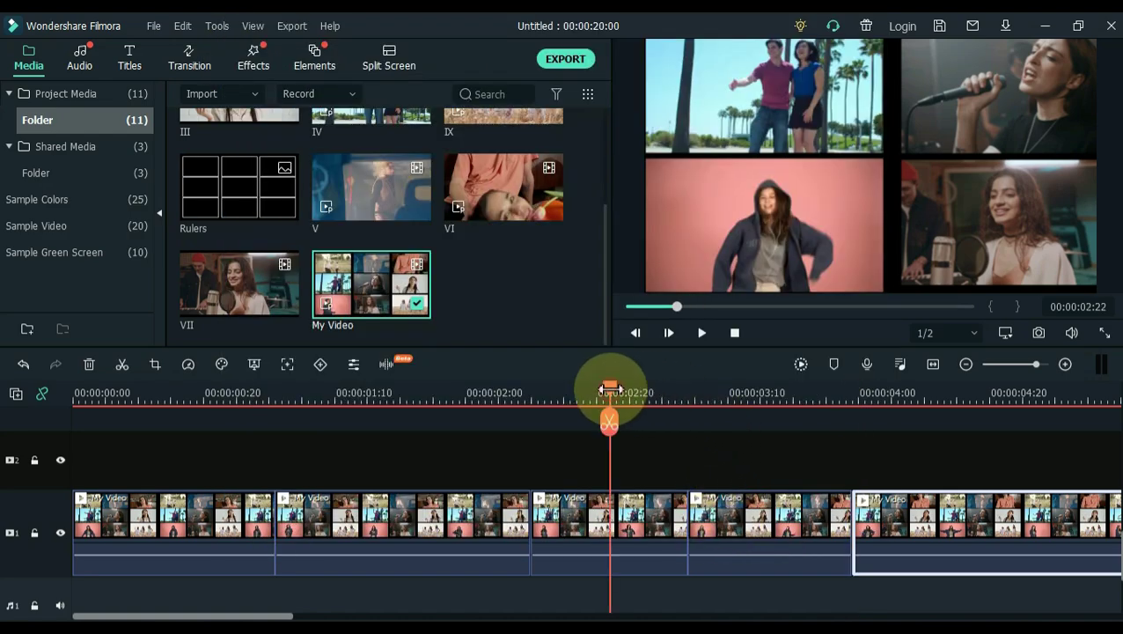
pyautogui.press('space')
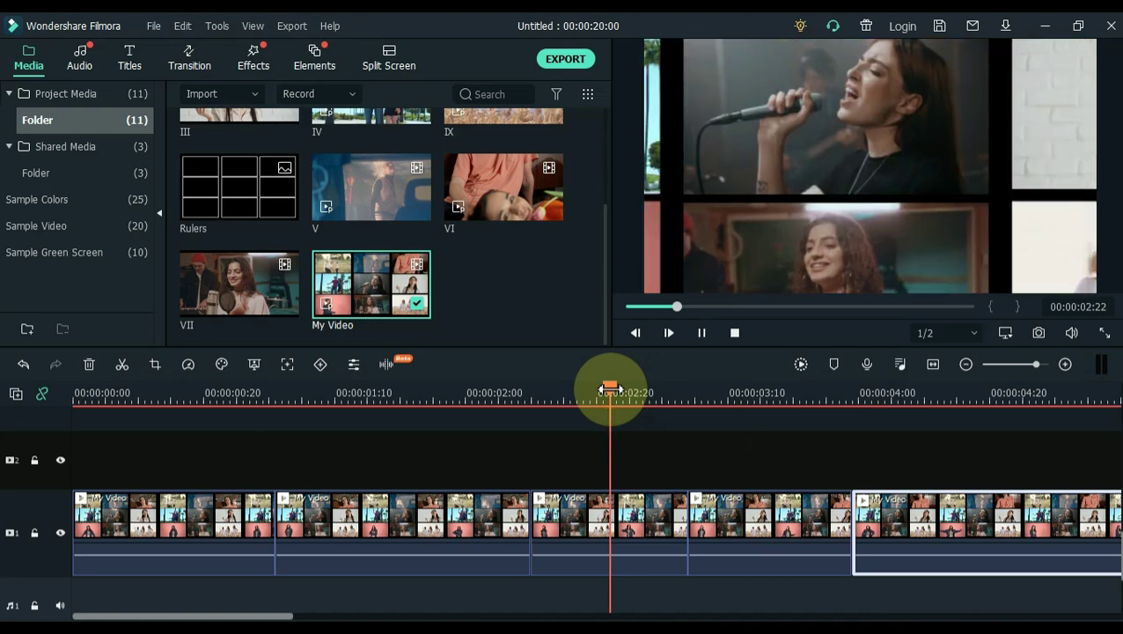
pyautogui.press('space')
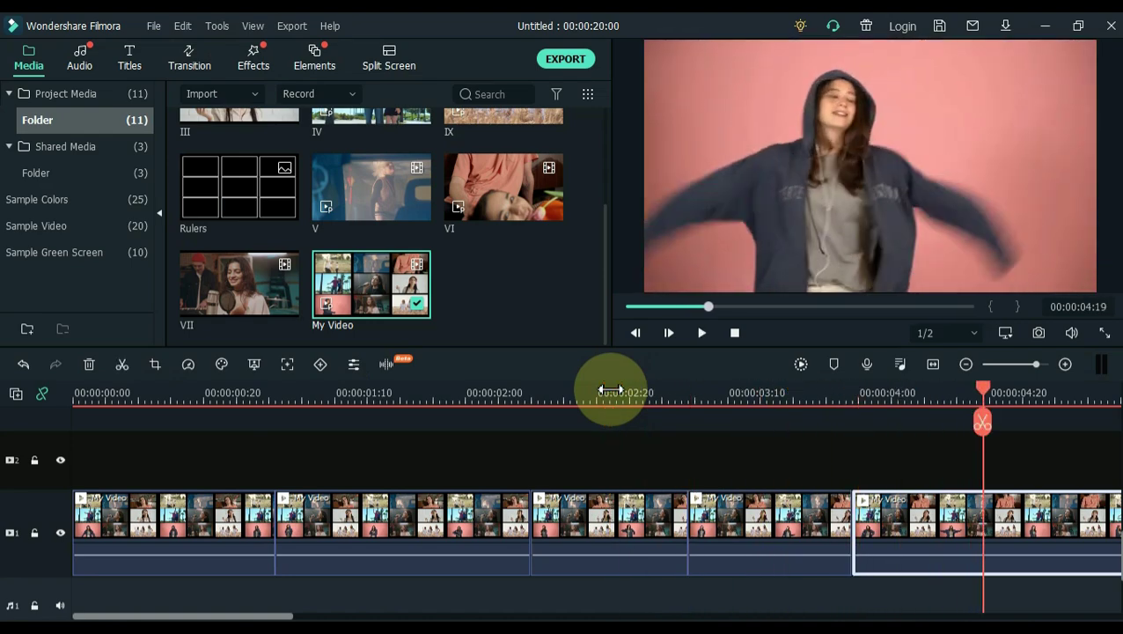
# Step: Split the cropped bottom-left panel segment at 00:00:06:15
pyautogui.moveTo(282, 616); pyautogui.dragTo(407, 616)
pyautogui.moveTo(455, 397); pyautogui.dragTo(807, 400)
pyautogui.click(806, 423)
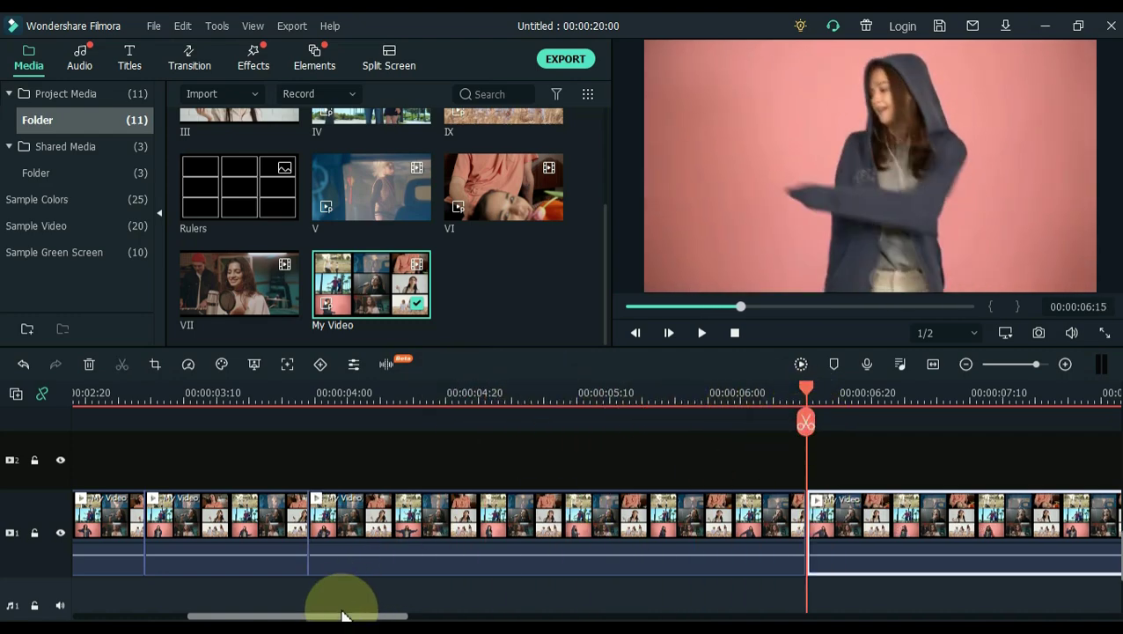
pyautogui.moveTo(337, 619); pyautogui.dragTo(442, 617)
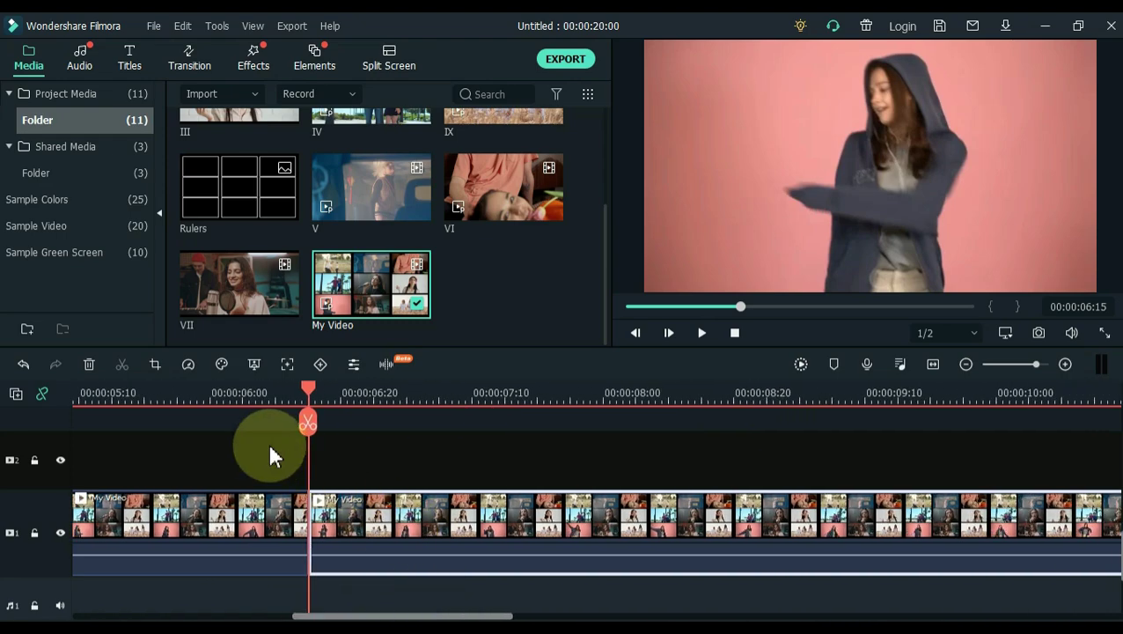
# Step: Apply a Pan & Zoom from the bottom-left panel to the full nine-panel view, enlarging the End frame to 1919 x 1079
pyautogui.click(155, 365)
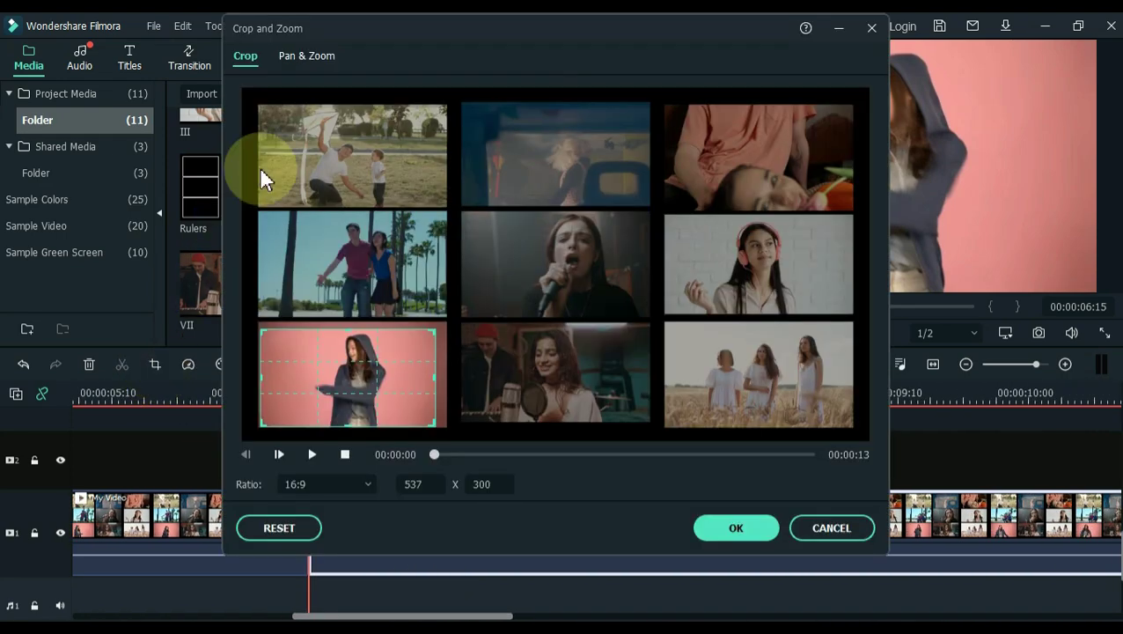
pyautogui.click(307, 56)
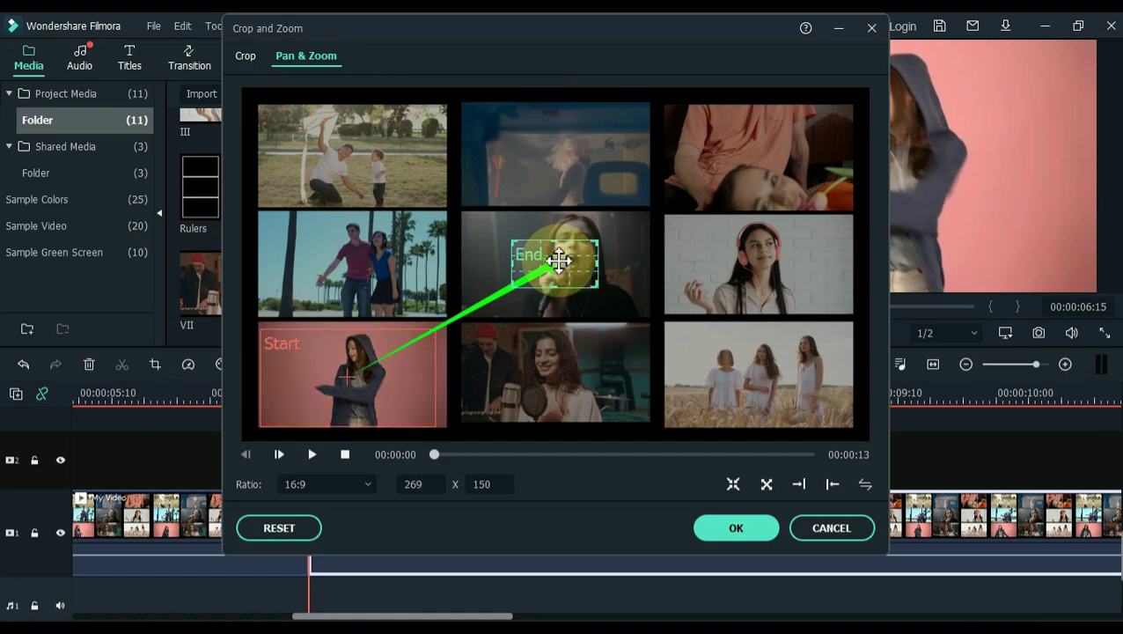
pyautogui.moveTo(553, 264); pyautogui.dragTo(895, 444)
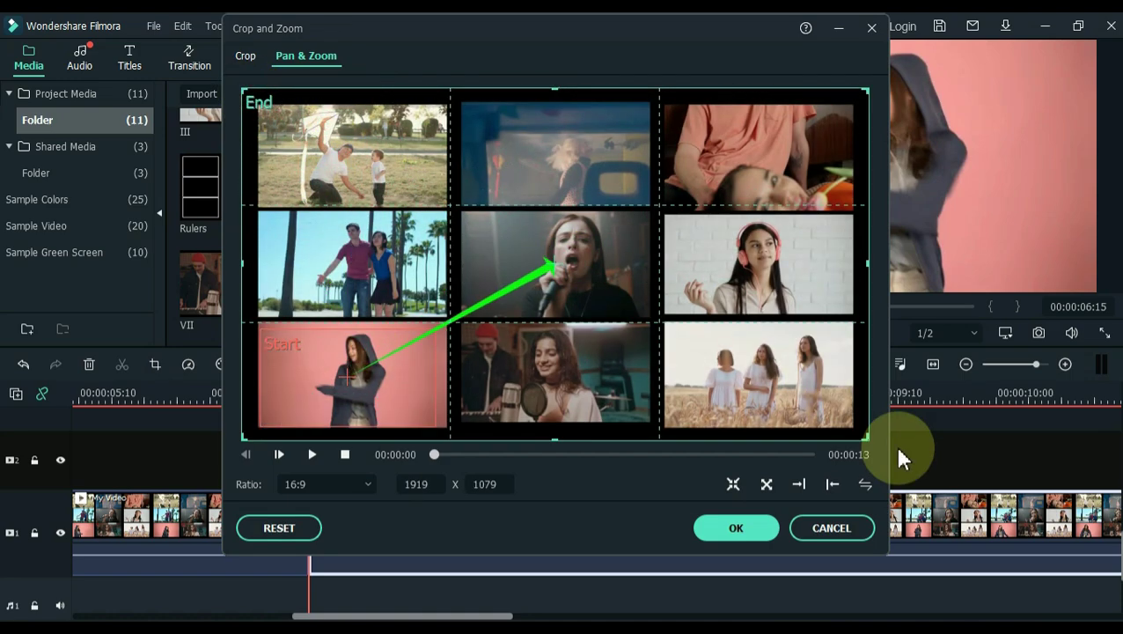
pyautogui.click(719, 526)
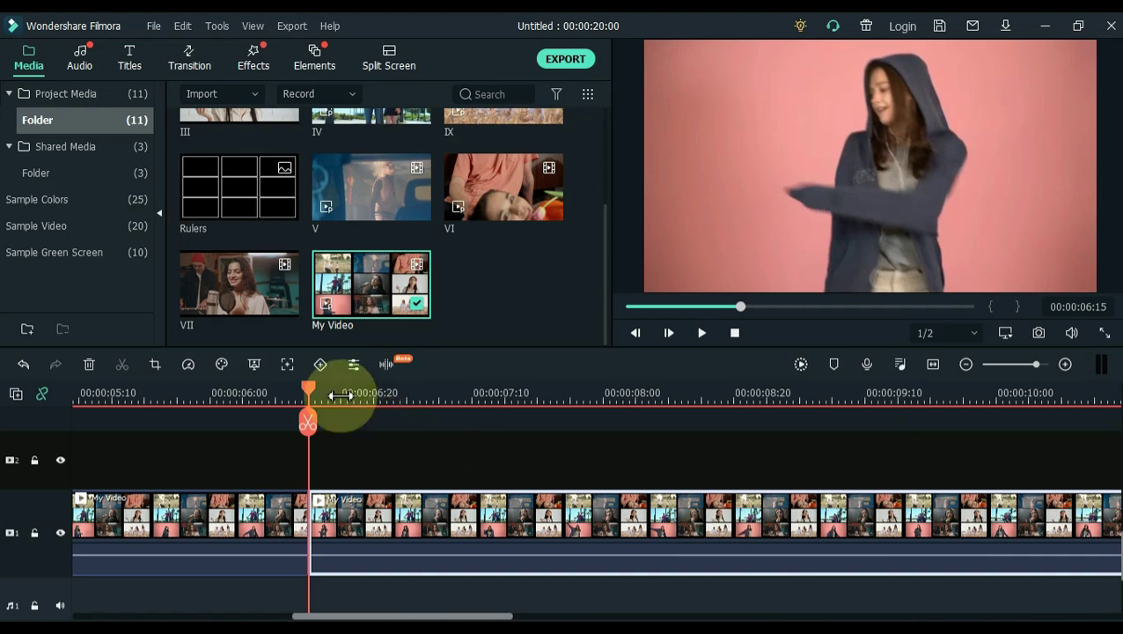
# Step: Split the zoom-out segment at 00:00:07:06 and scrub across the cut
pyautogui.moveTo(305, 388); pyautogui.dragTo(446, 393)
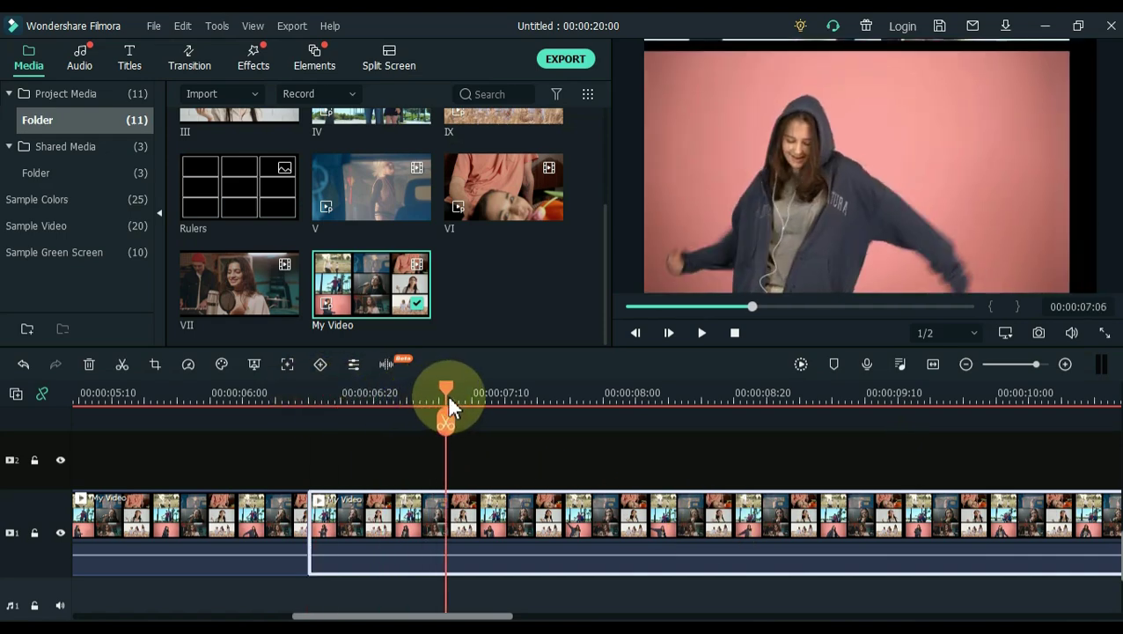
pyautogui.click(446, 426)
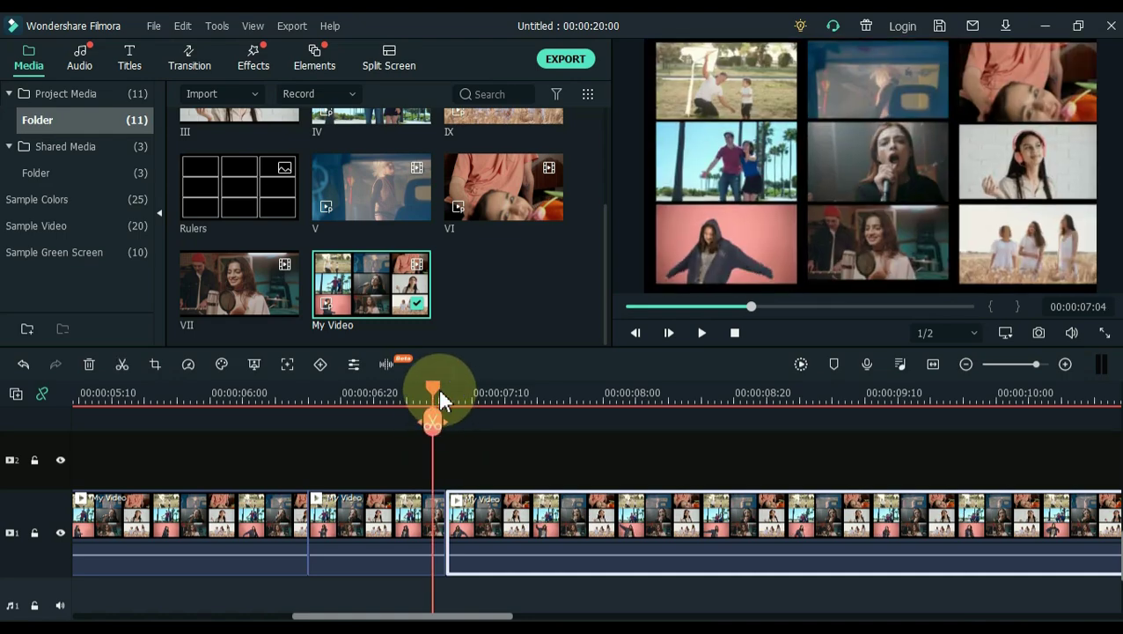
pyautogui.moveTo(439, 393); pyautogui.dragTo(455, 396)
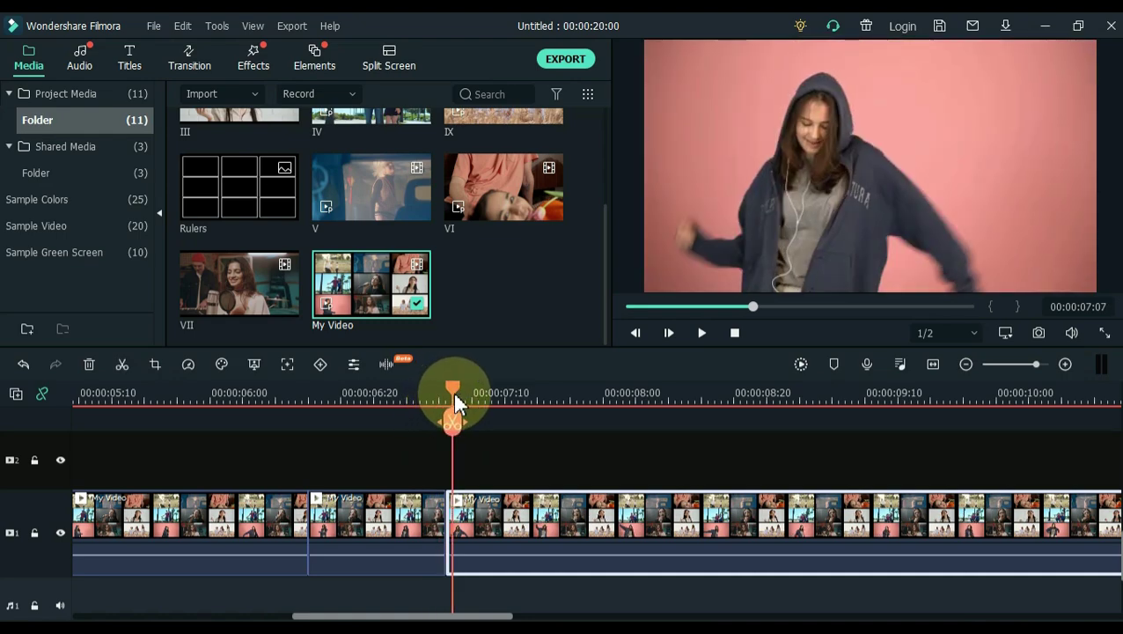
# Step: Swap the last segment's Start and End frames, place the 537 x 300 End frame over the center panel, and apply the Pan & Zoom
pyautogui.click(155, 364)
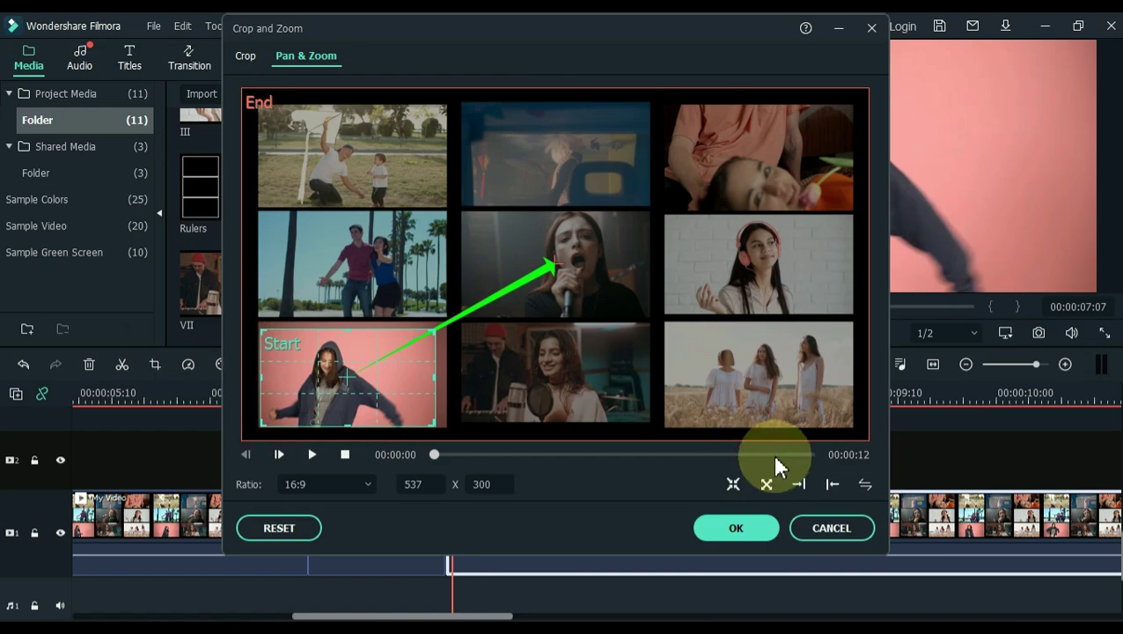
pyautogui.click(864, 486)
pyautogui.moveTo(337, 370); pyautogui.dragTo(514, 259)
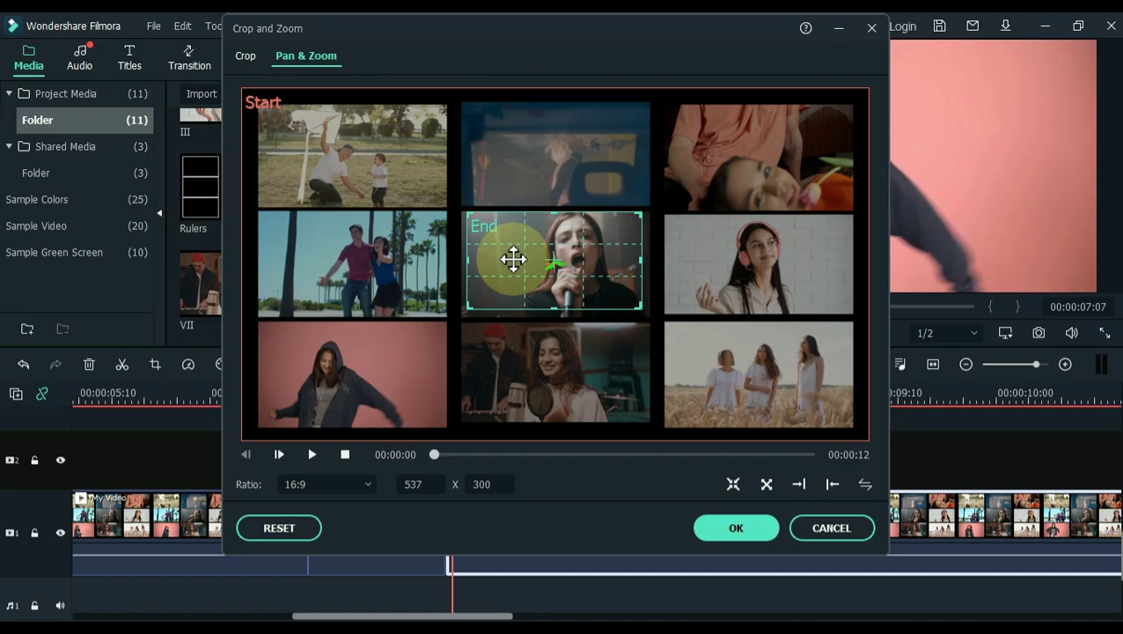
pyautogui.click(711, 526)
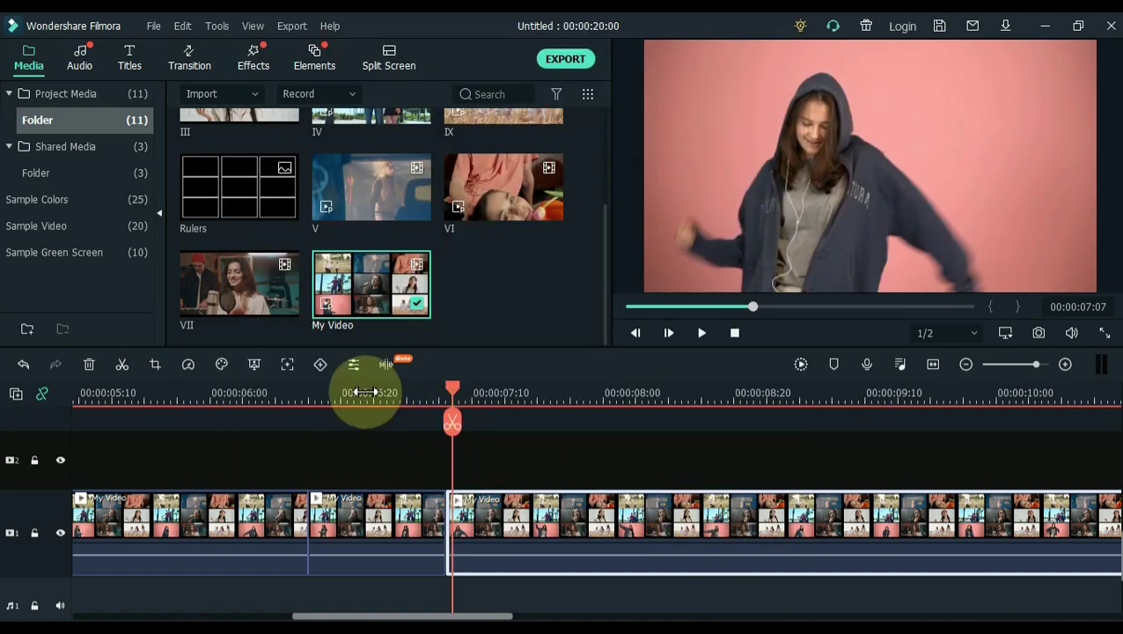
# Step: Preview from 00:00:06:23 through the zoom-out and split the last segment at 00:00:08:06
pyautogui.click(362, 392)
pyautogui.press('space')
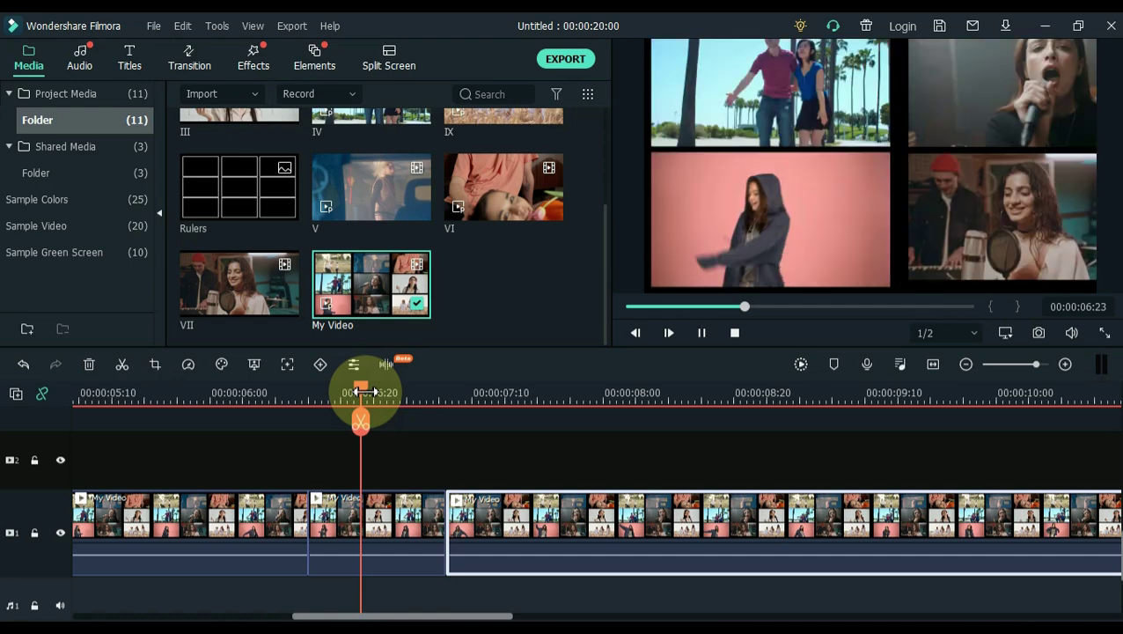
pyautogui.press('space')
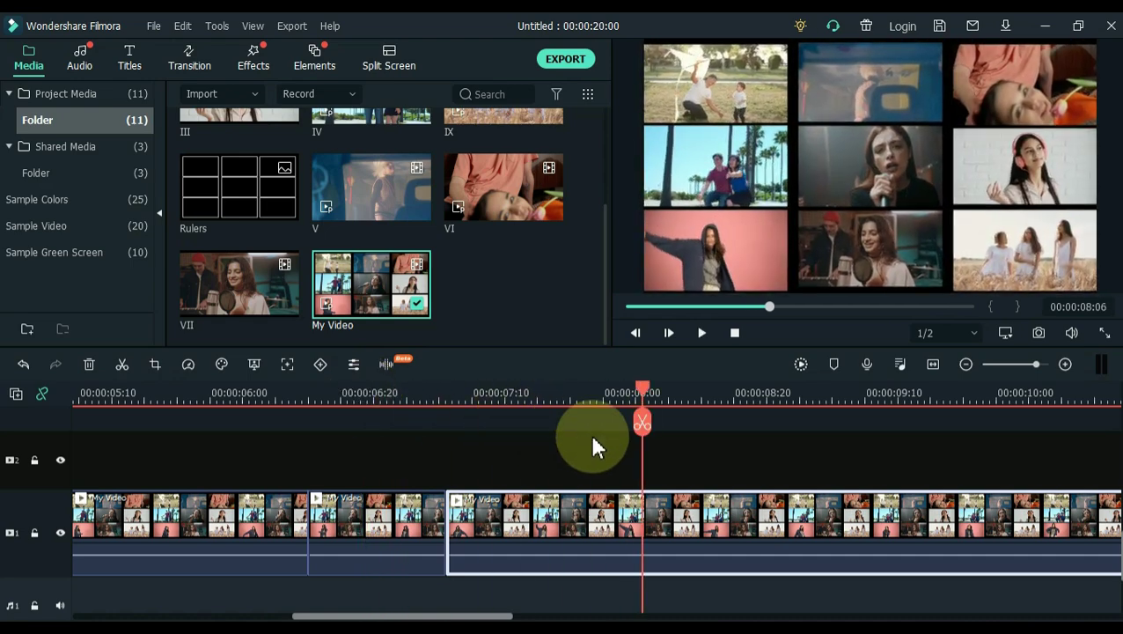
pyautogui.click(641, 423)
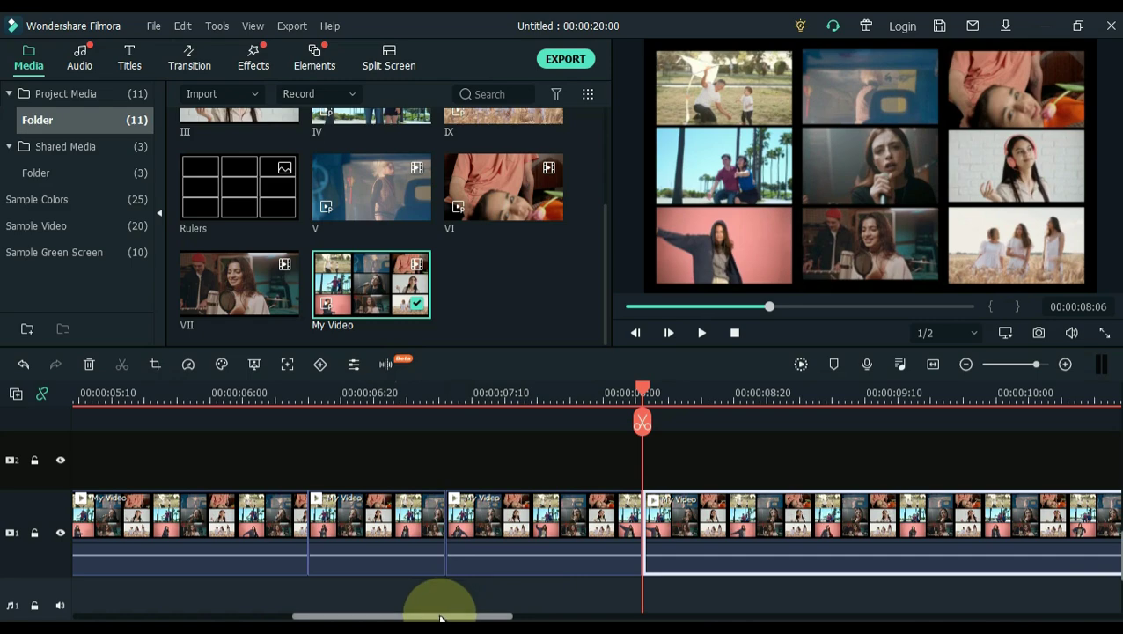
# Step: Swap the last segment's Start and End frames and apply a static 537 x 300 crop around the center panel
pyautogui.moveTo(443, 616); pyautogui.dragTo(477, 617)
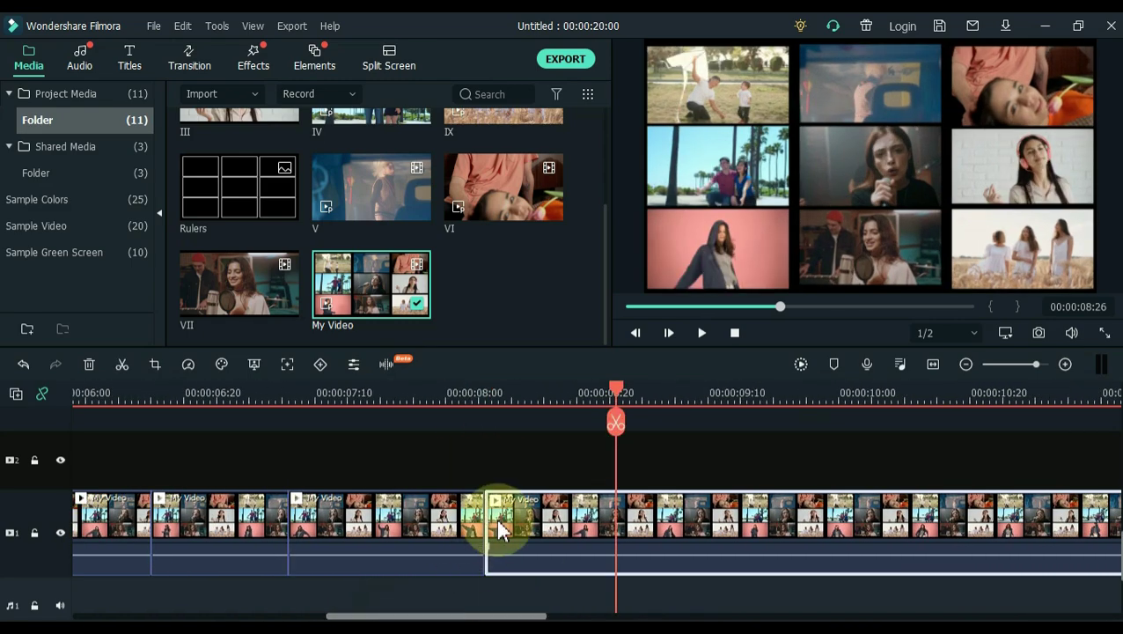
pyautogui.click(155, 365)
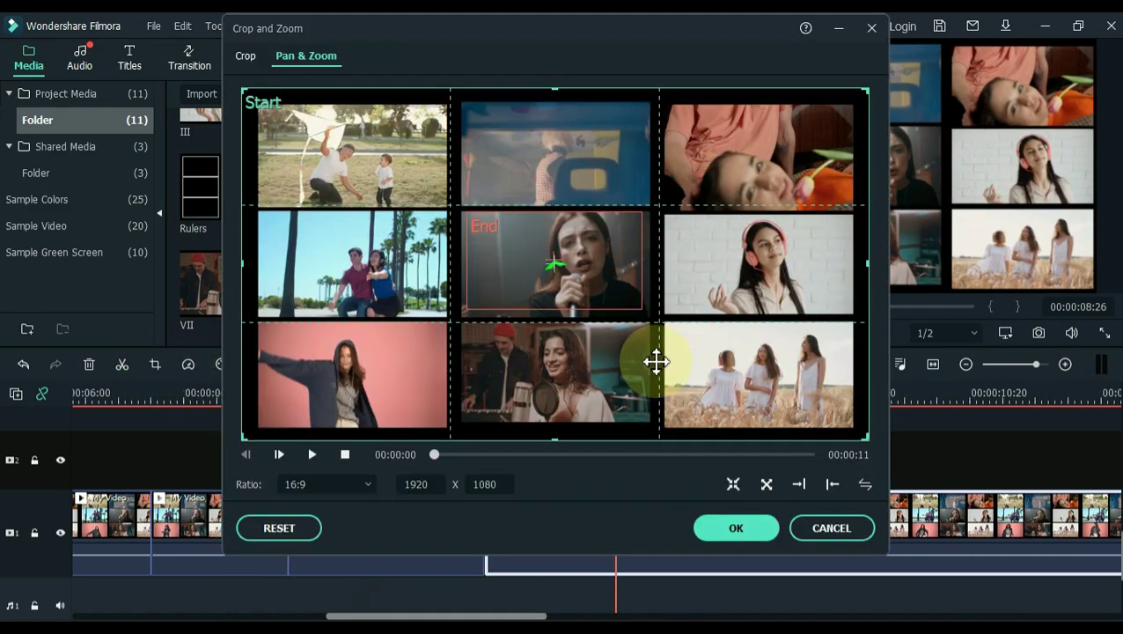
pyautogui.click(866, 486)
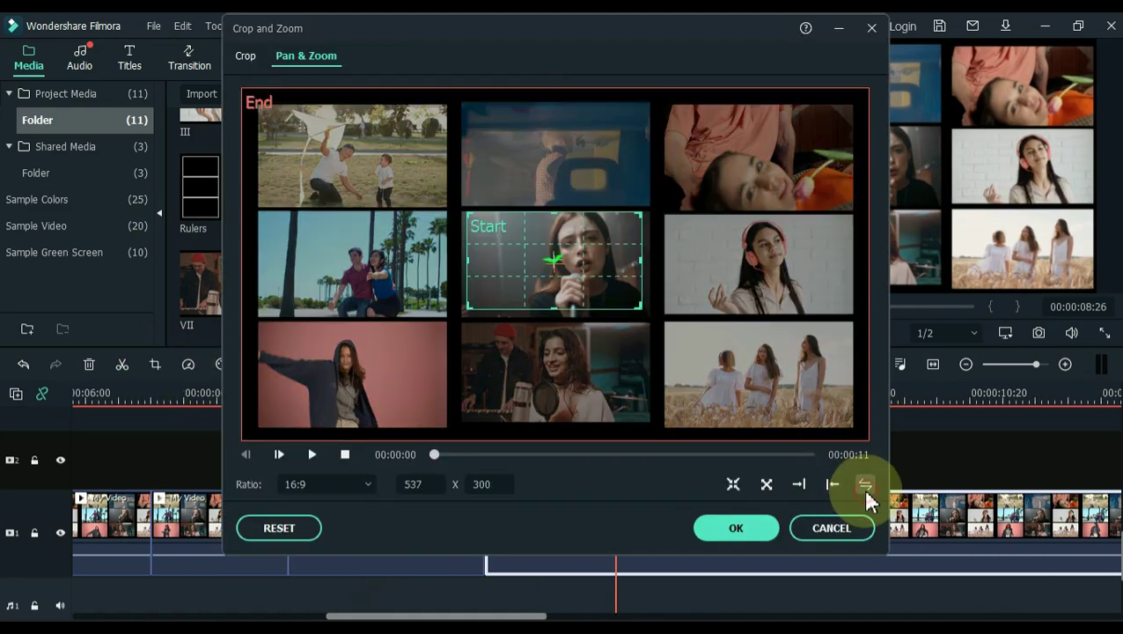
pyautogui.click(246, 58)
pyautogui.click(739, 529)
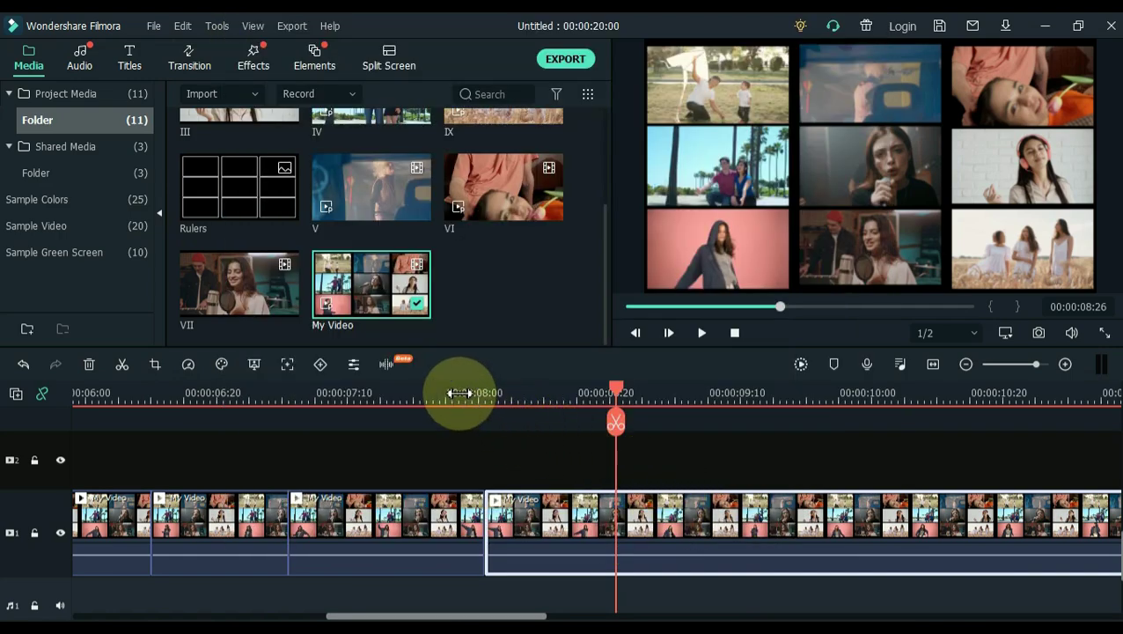
# Step: Preview from 00:00:08:00 into the cropped center-panel segment and split the last segment at 00:00:10:17
pyautogui.click(446, 393)
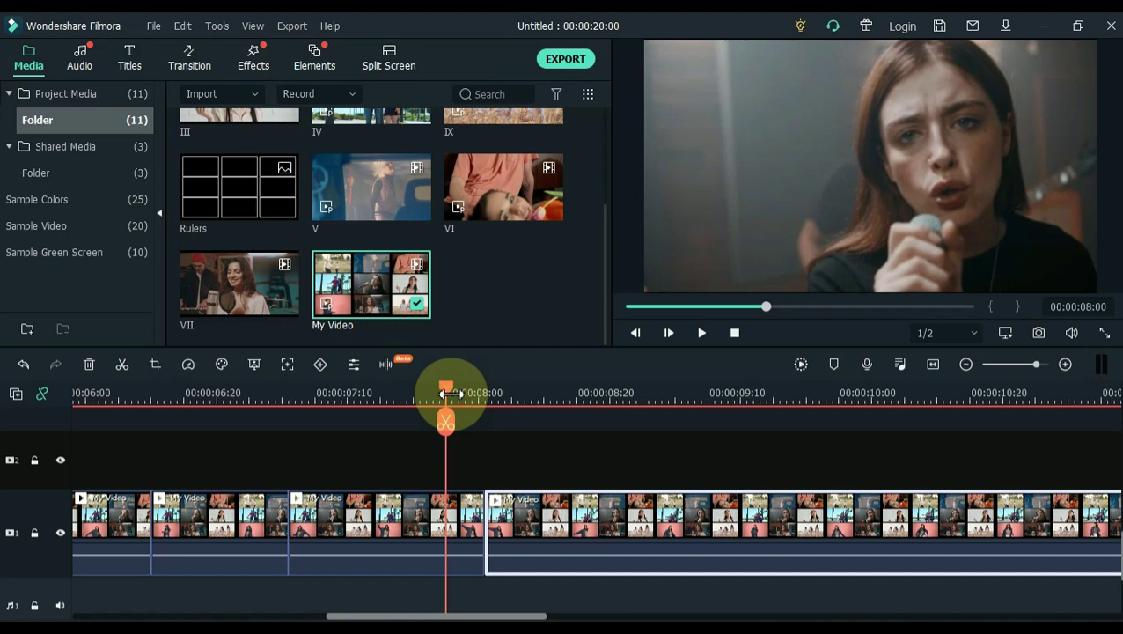
pyautogui.press('space')
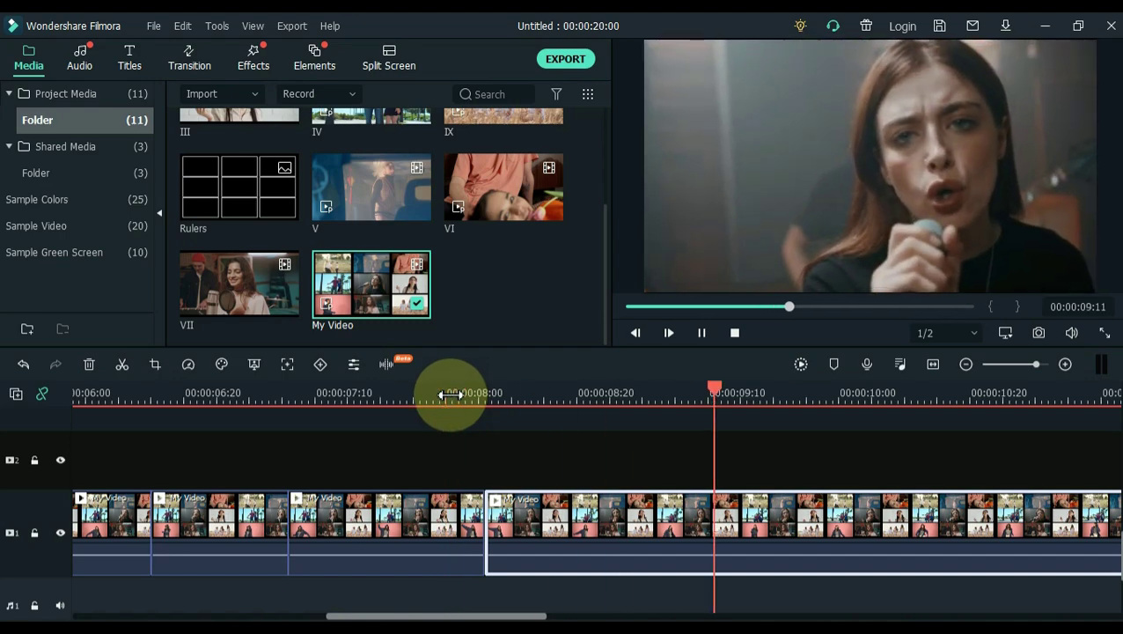
pyautogui.press('space')
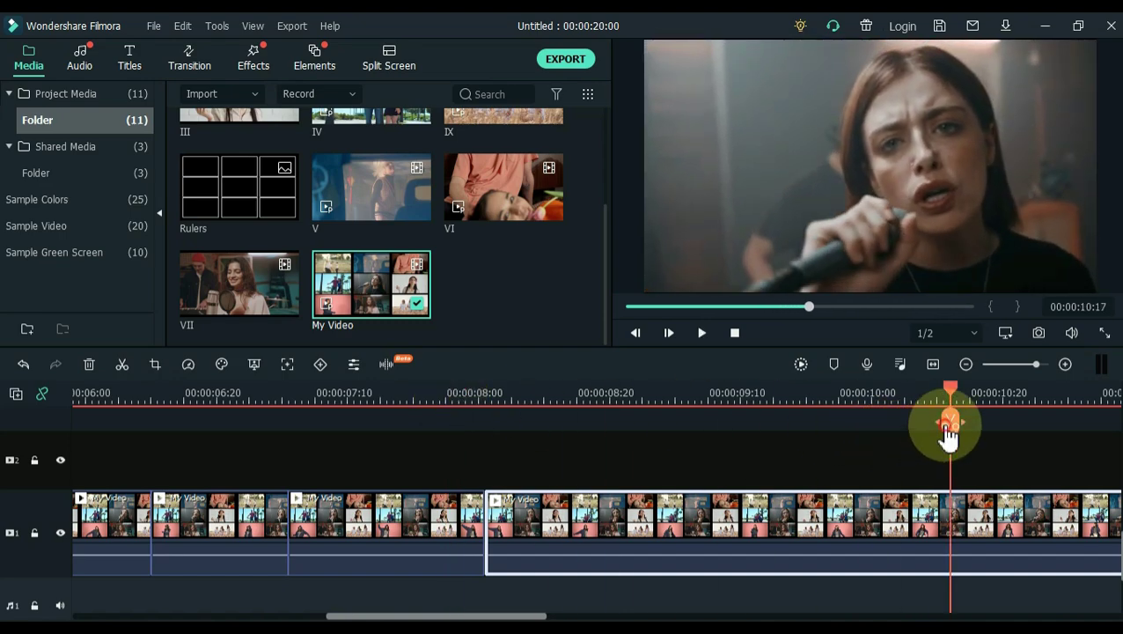
pyautogui.click(949, 426)
# Step: Apply a Pan & Zoom to the last segment from the center panel to an End frame of 1029 x 579 over the upper-right four panels
pyautogui.moveTo(527, 614); pyautogui.dragTo(637, 618)
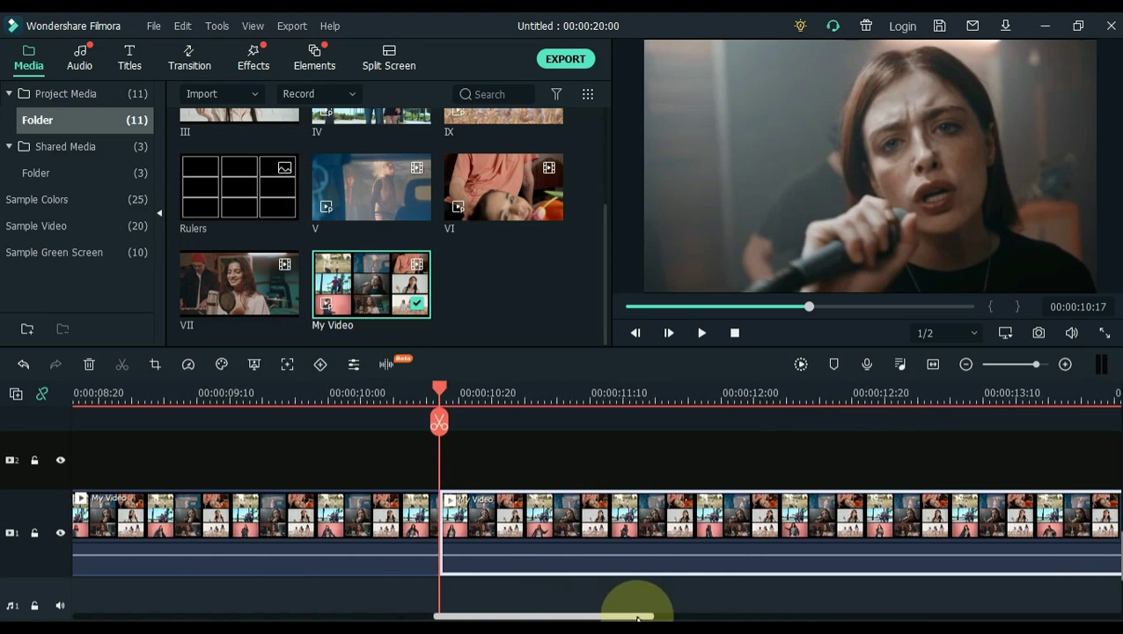
pyautogui.click(154, 366)
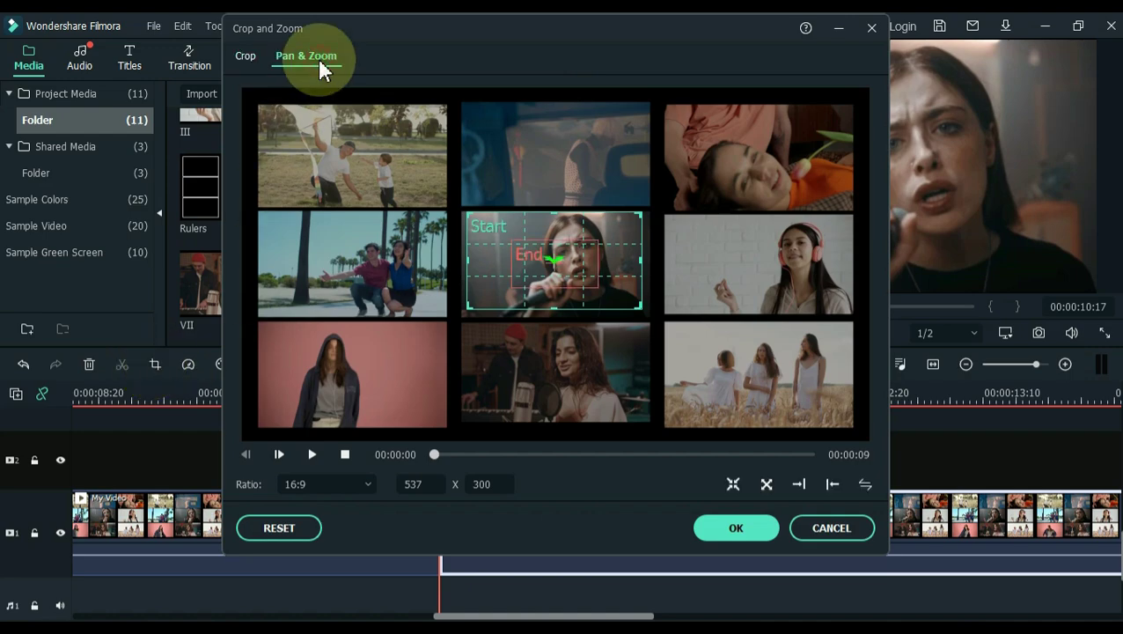
pyautogui.click(565, 280)
pyautogui.moveTo(549, 262); pyautogui.dragTo(519, 301)
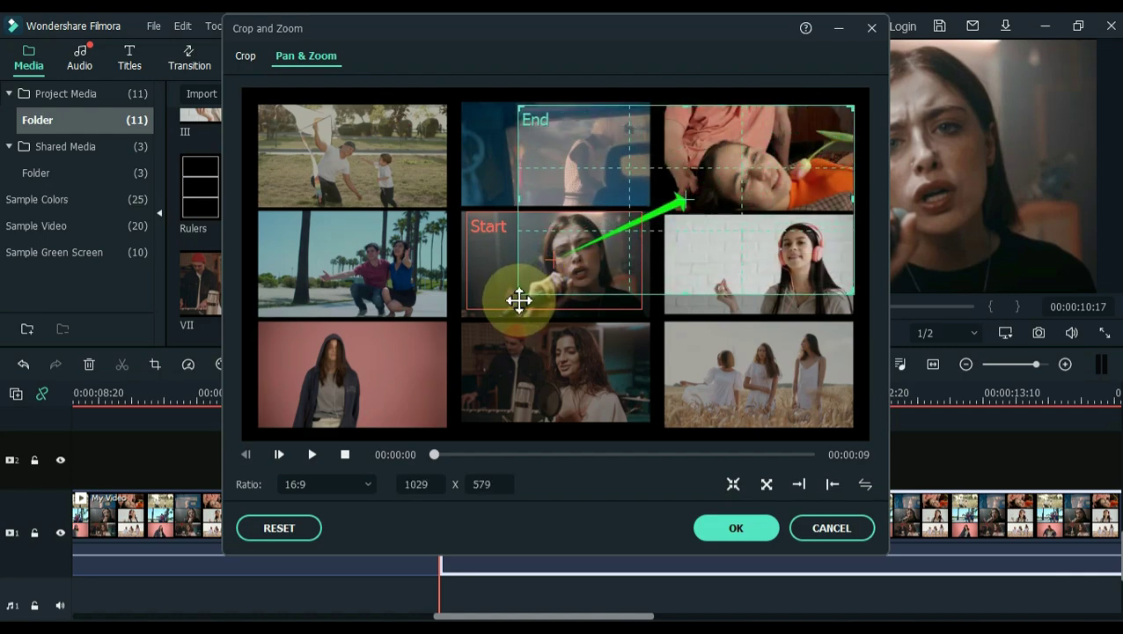
pyautogui.click(715, 522)
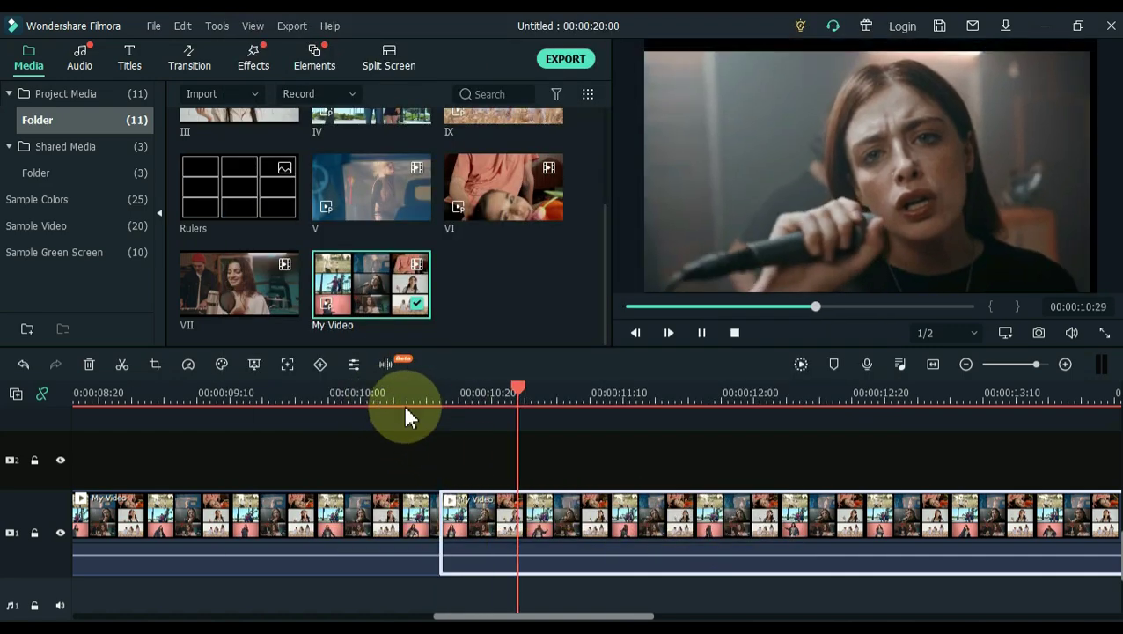
# Step: Split the zoom-out segment shortly before 00:00:12:00
pyautogui.moveTo(624, 392); pyautogui.dragTo(648, 403)
pyautogui.click(651, 423)
pyautogui.moveTo(592, 616); pyautogui.dragTo(647, 616)
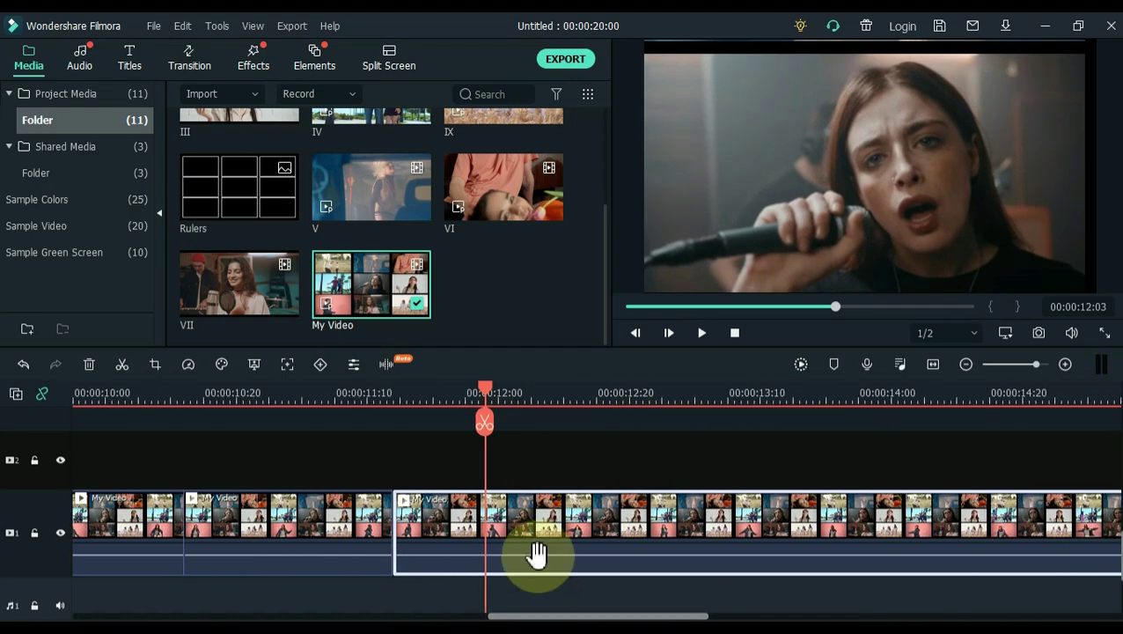
# Step: Swap the last segment's Start and End frames, place the 537 x 300 End frame over the top-right panel, and apply the Pan & Zoom
pyautogui.click(155, 363)
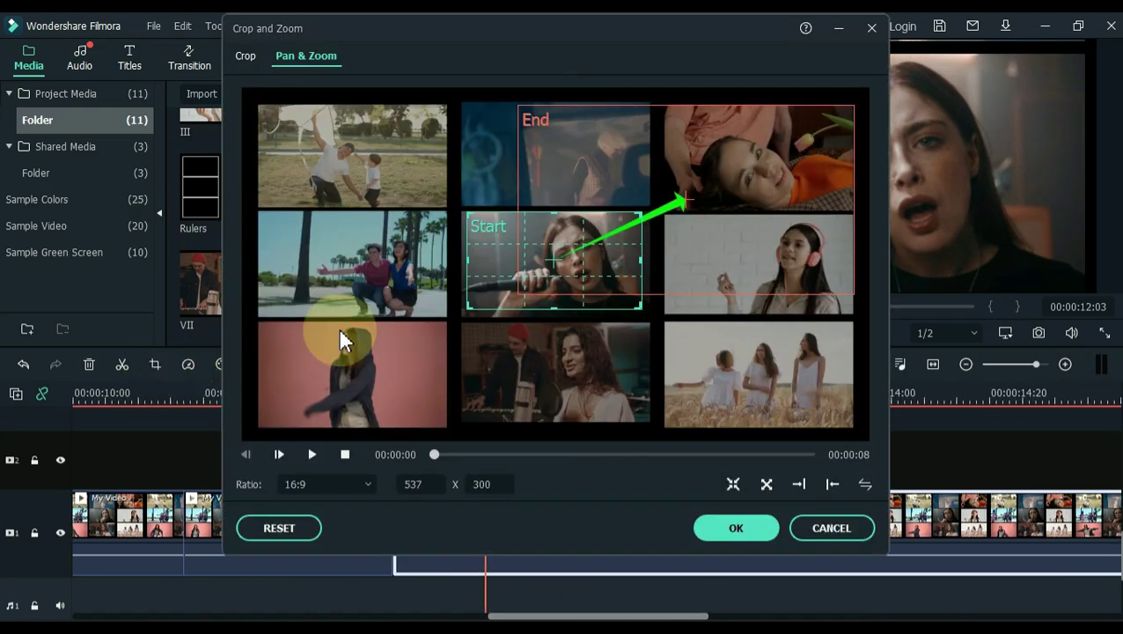
pyautogui.click(862, 486)
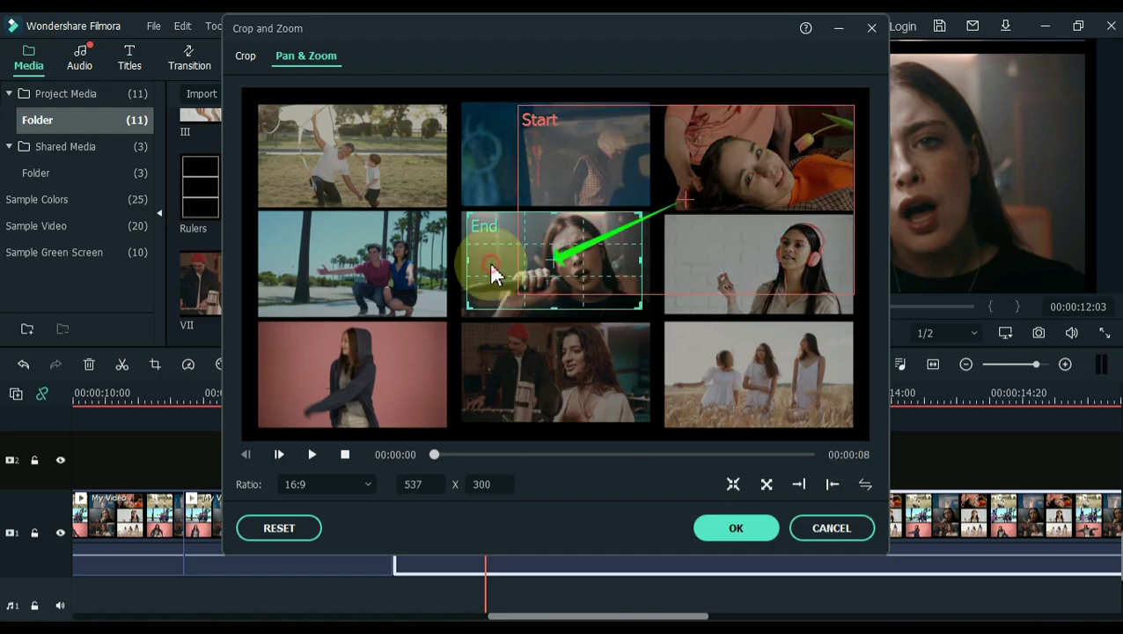
pyautogui.moveTo(493, 273); pyautogui.dragTo(699, 170)
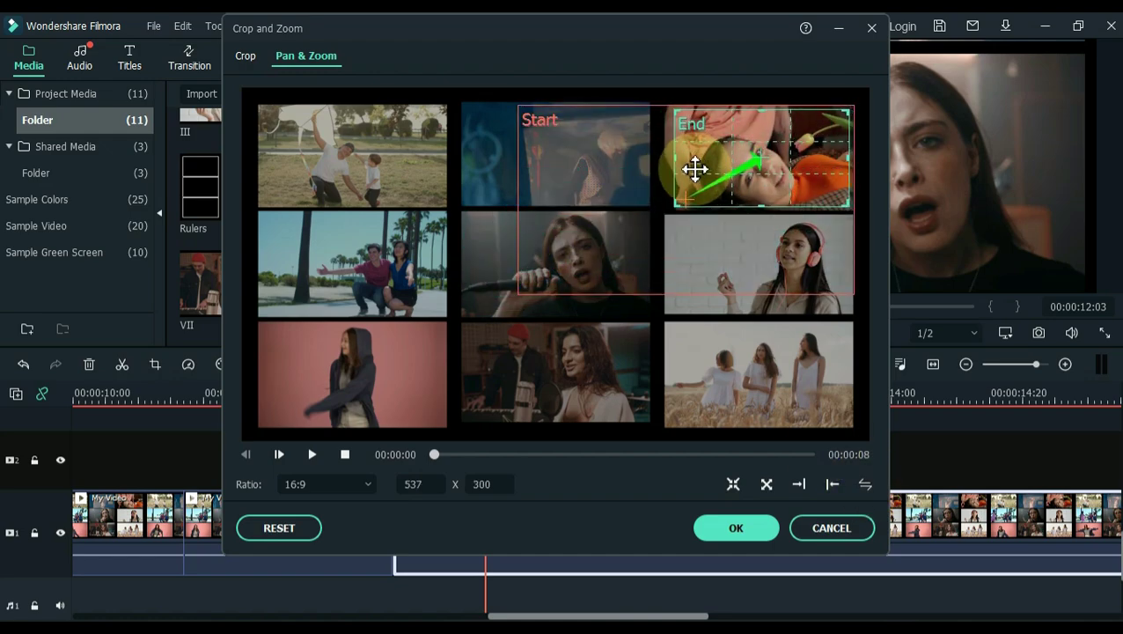
pyautogui.click(739, 528)
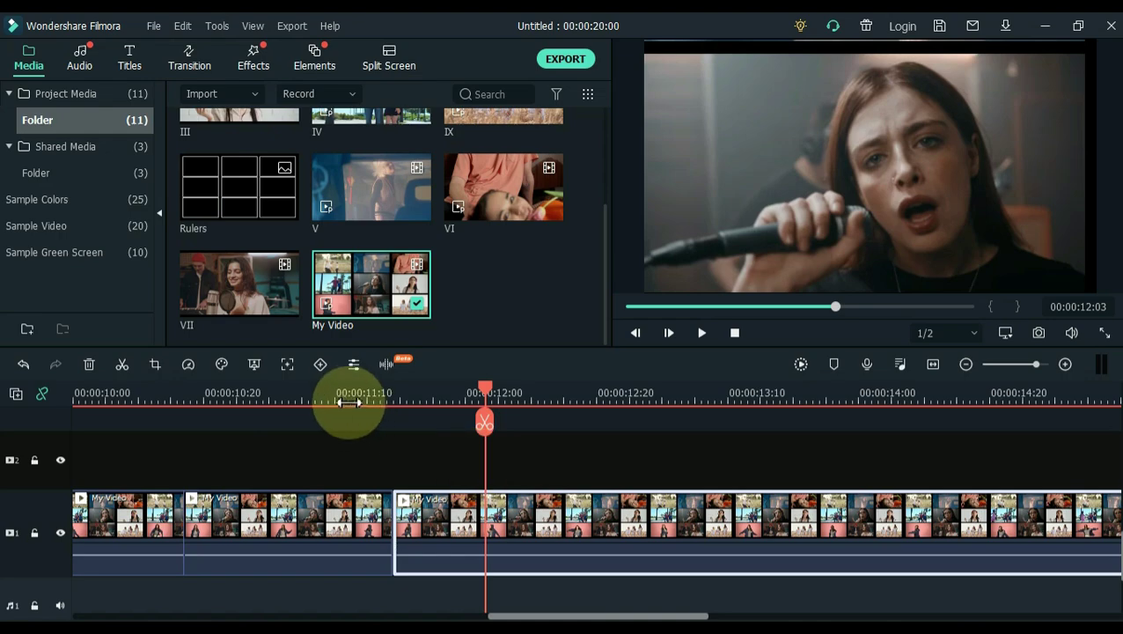
# Step: Preview the move toward the top-right panel and split the last segment just after 00:00:12:14
pyautogui.press('space')
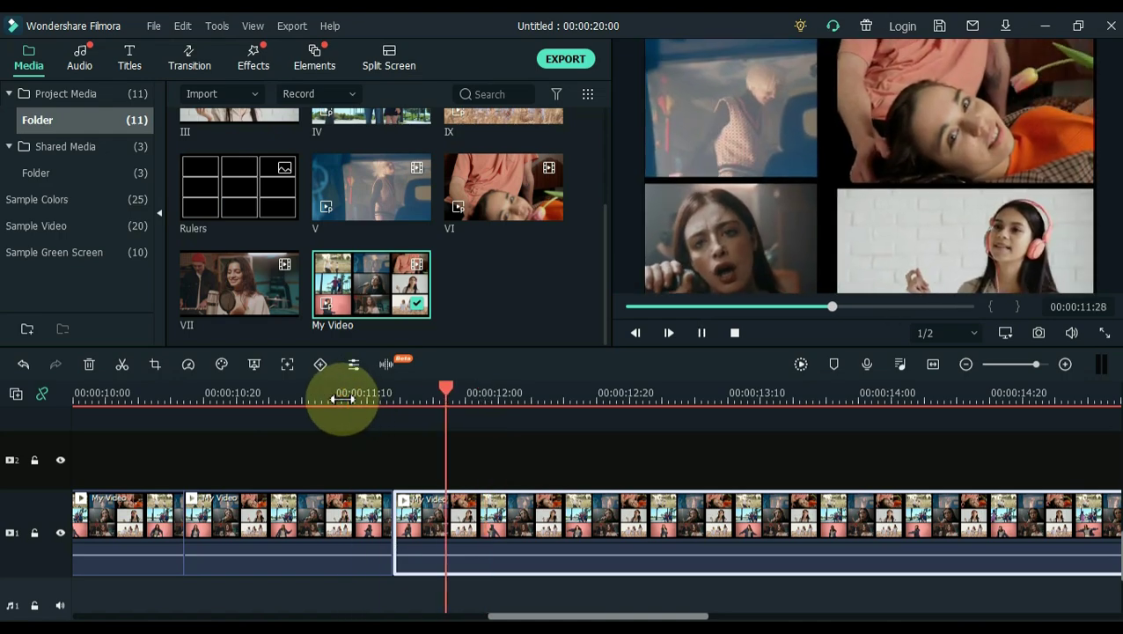
pyautogui.press('space')
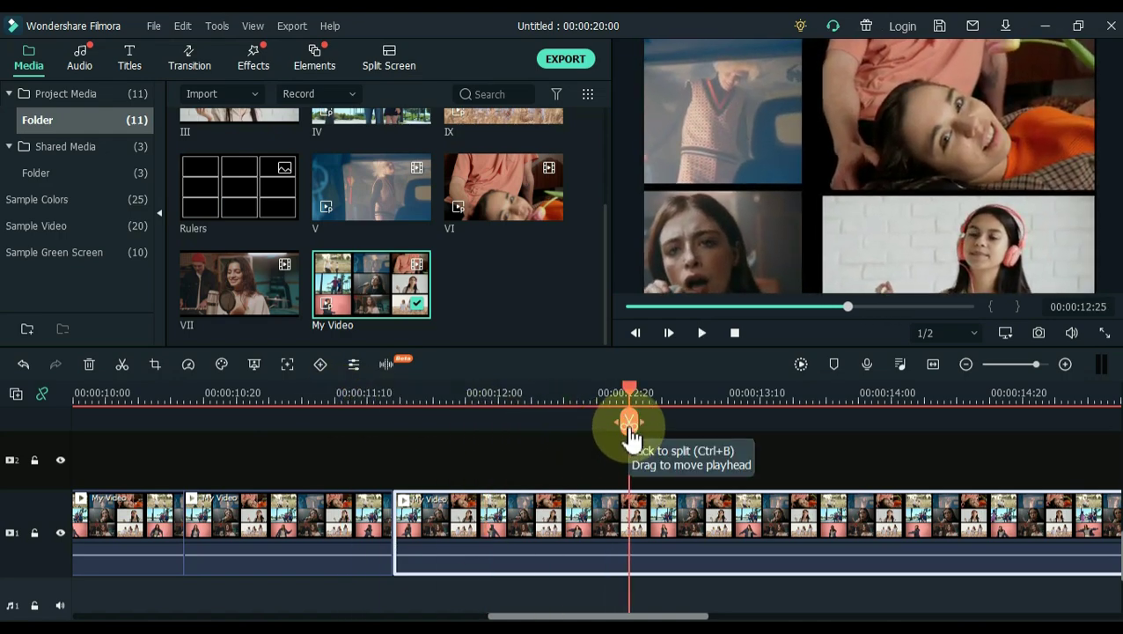
pyautogui.moveTo(627, 412); pyautogui.dragTo(546, 411)
pyautogui.click(577, 402)
pyautogui.click(577, 424)
pyautogui.click(557, 400)
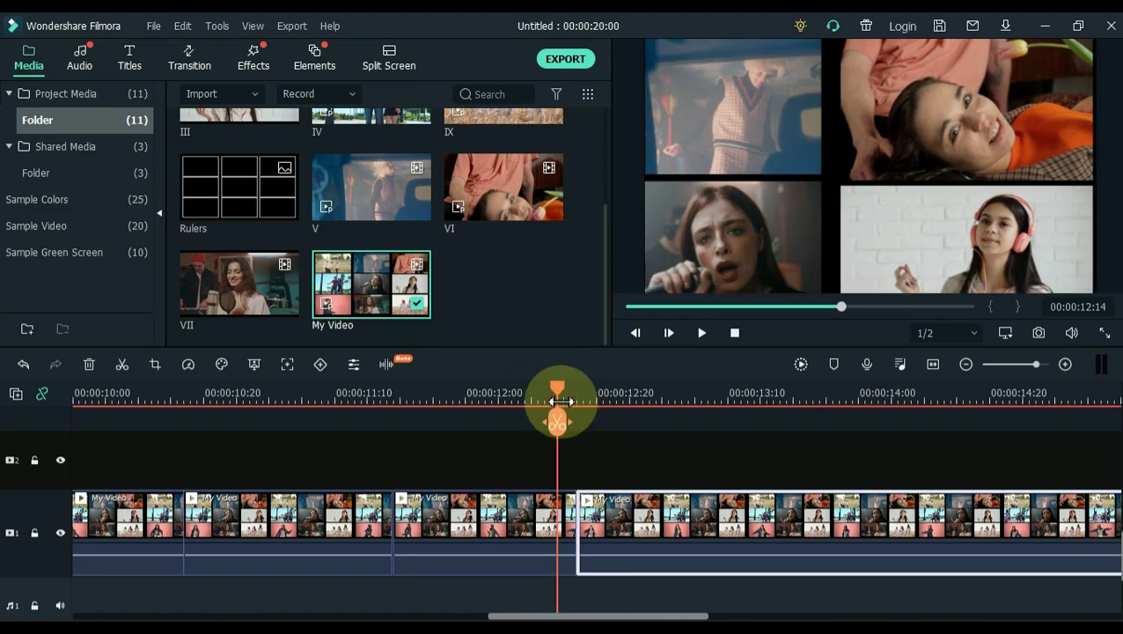
# Step: Swap the last segment's Start and End frames and apply a static 537 x 300 crop around the top-right panel
pyautogui.click(590, 393)
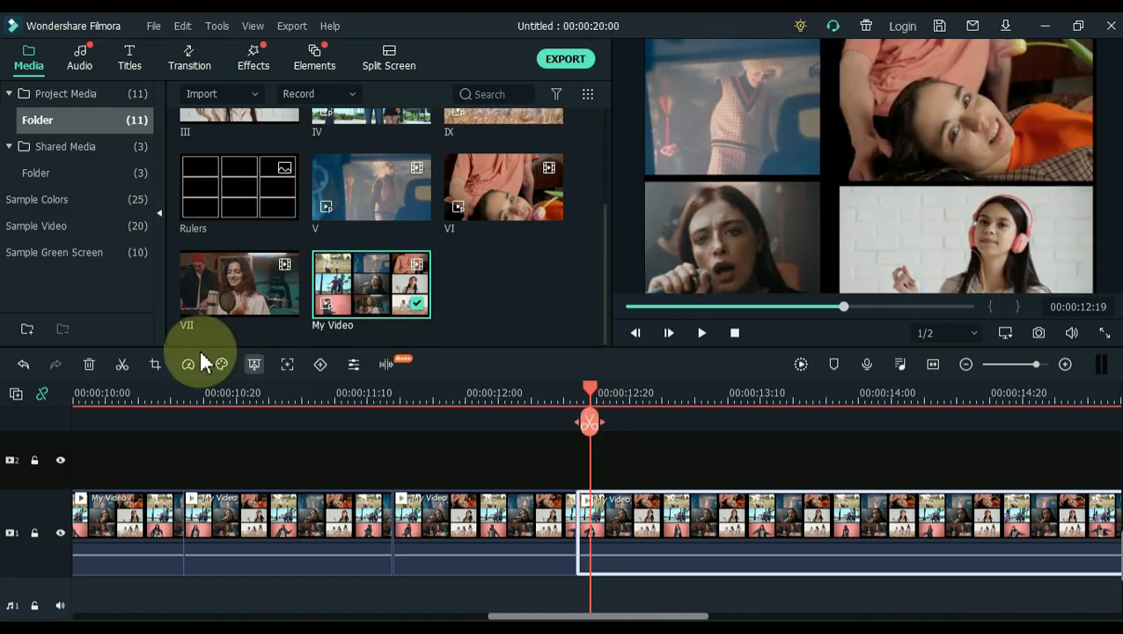
pyautogui.click(155, 364)
pyautogui.click(865, 484)
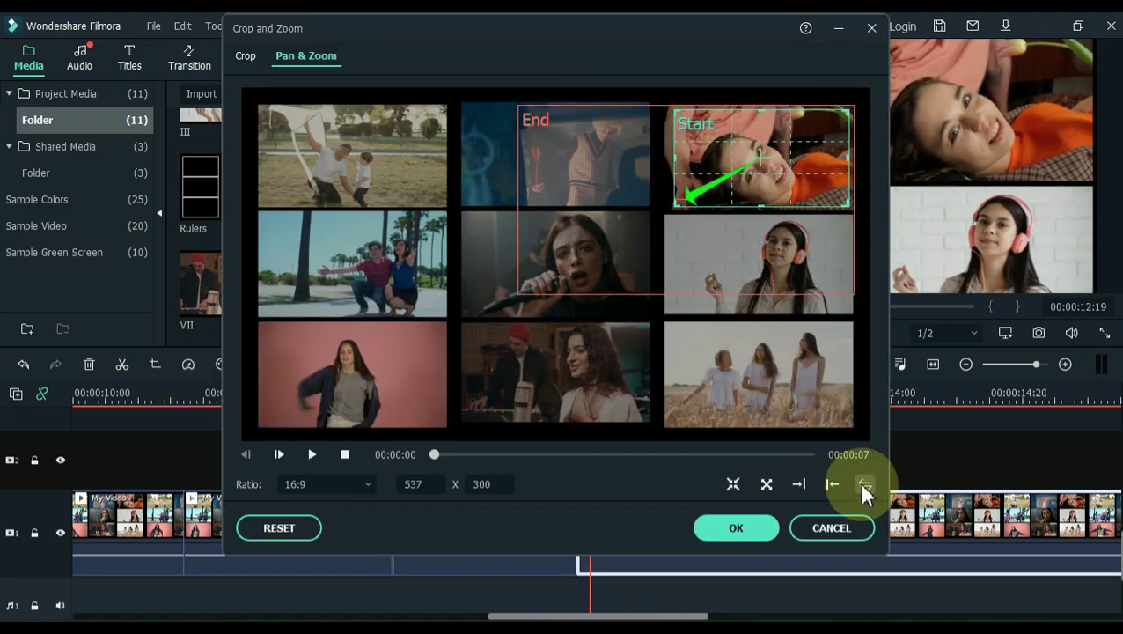
pyautogui.click(245, 55)
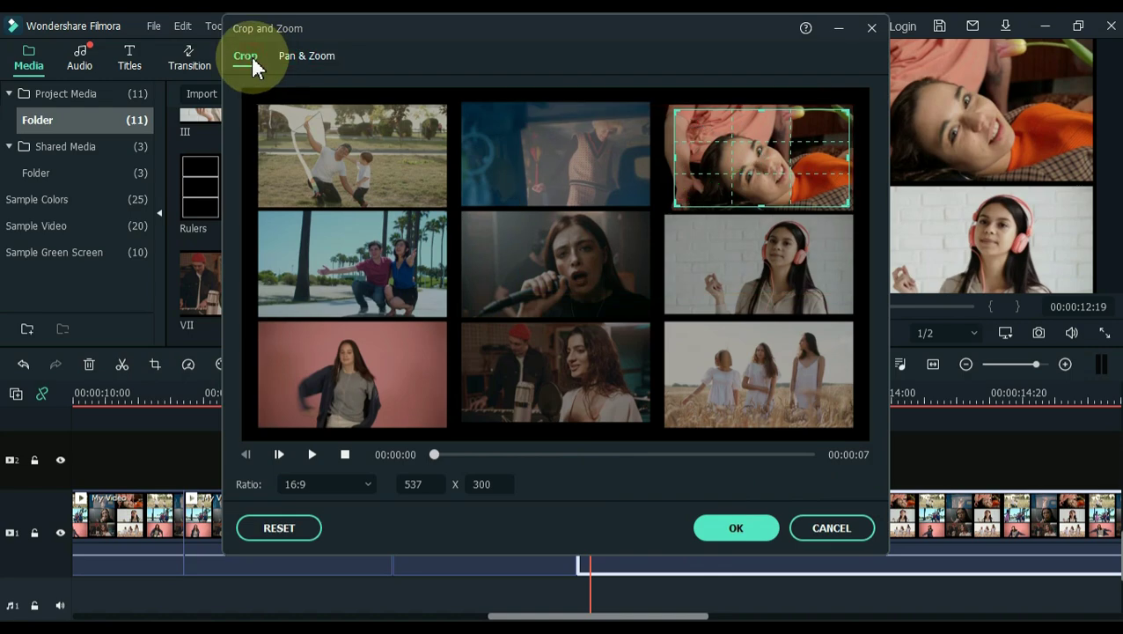
pyautogui.click(738, 530)
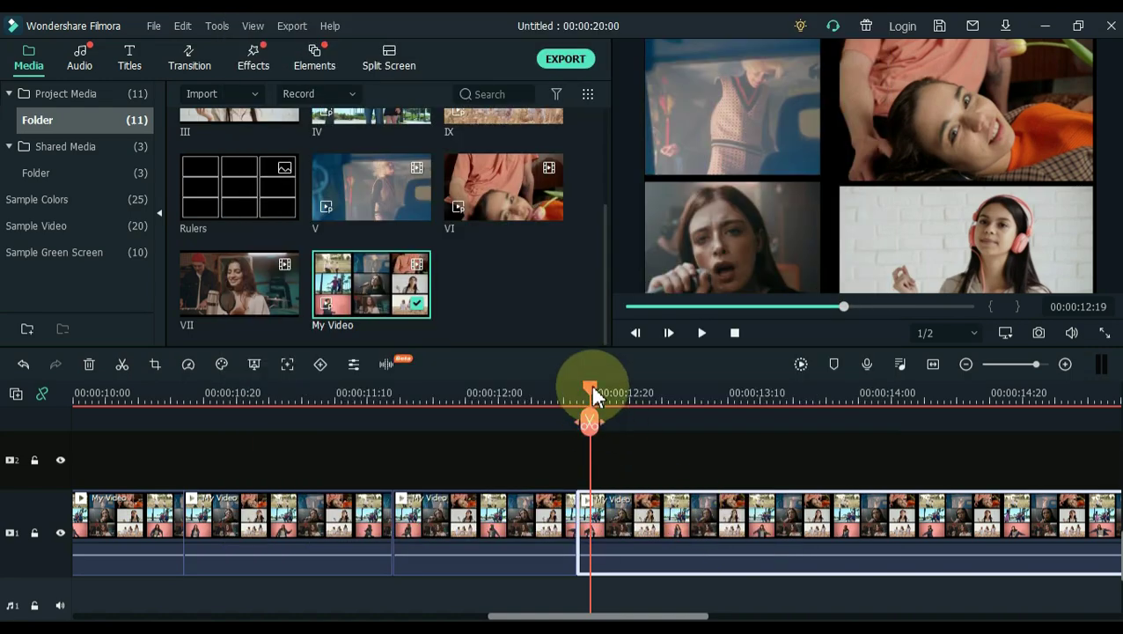
# Step: Scrub through the cropped top-right panel segment and split it at 00:00:13:28
pyautogui.moveTo(589, 394); pyautogui.dragTo(656, 395)
pyautogui.moveTo(753, 404); pyautogui.dragTo(850, 408)
pyautogui.click(845, 423)
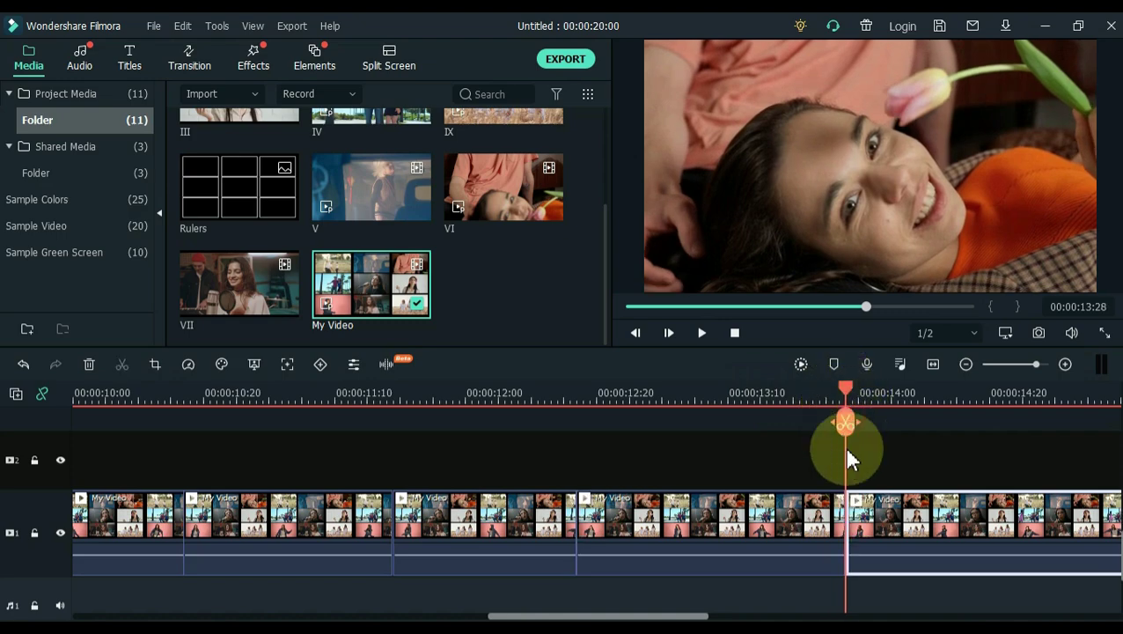
# Step: Apply a Pan & Zoom to the last segment from the top-right panel to an End frame of 1163 x 654 over the upper-left four panels
pyautogui.moveTo(655, 619); pyautogui.dragTo(780, 617)
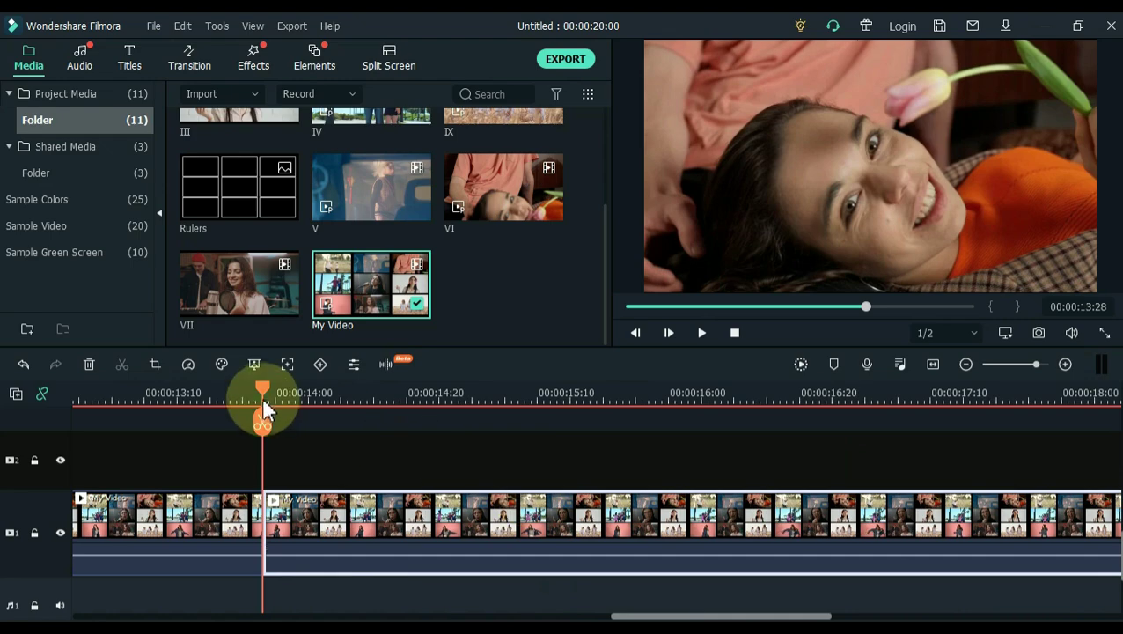
pyautogui.click(155, 366)
pyautogui.click(309, 56)
pyautogui.click(552, 255)
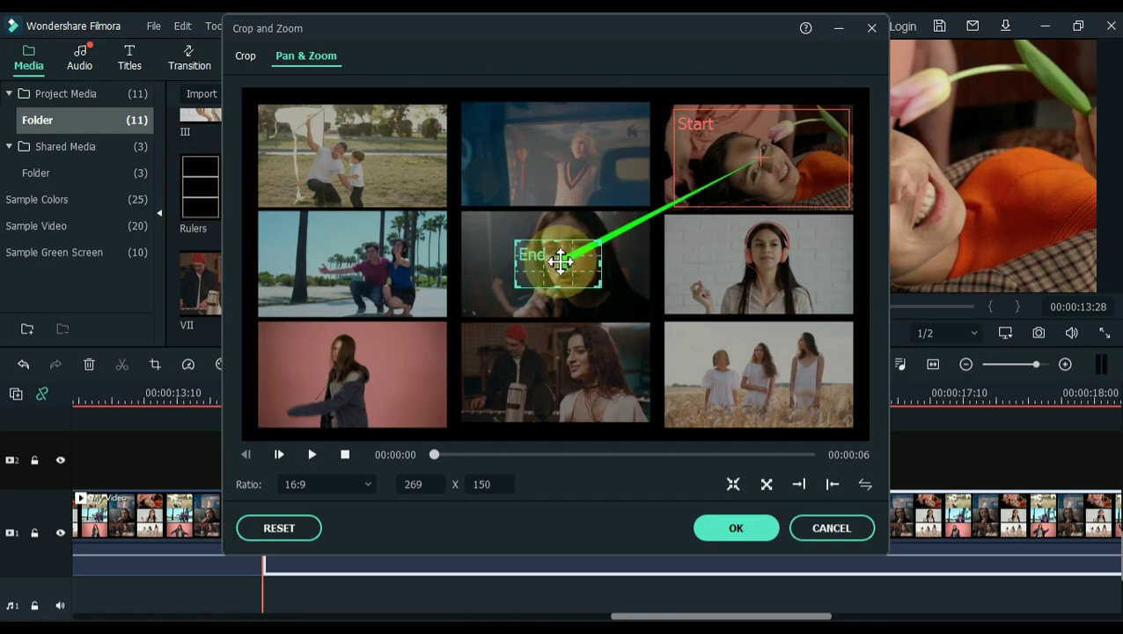
pyautogui.moveTo(560, 260); pyautogui.dragTo(300, 127)
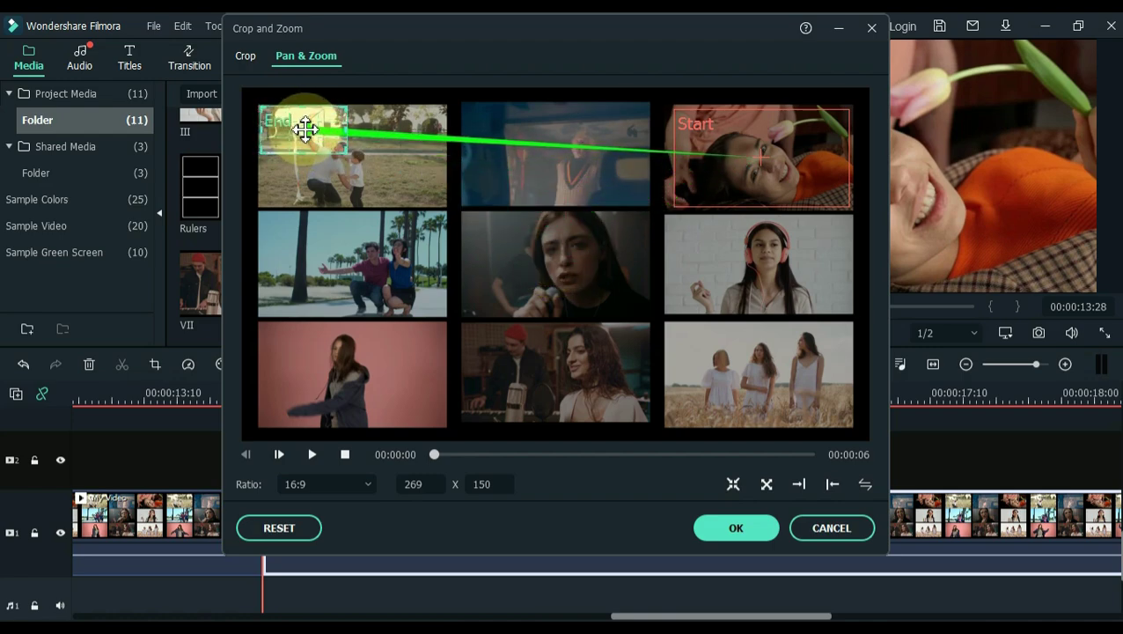
pyautogui.moveTo(344, 152); pyautogui.dragTo(643, 336)
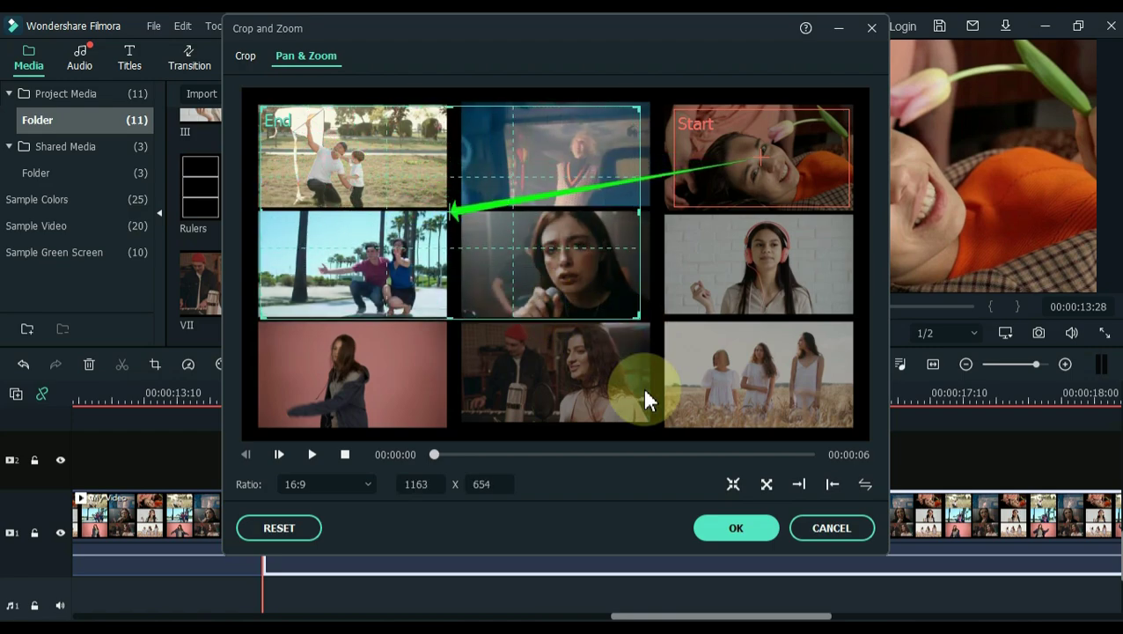
pyautogui.click(737, 533)
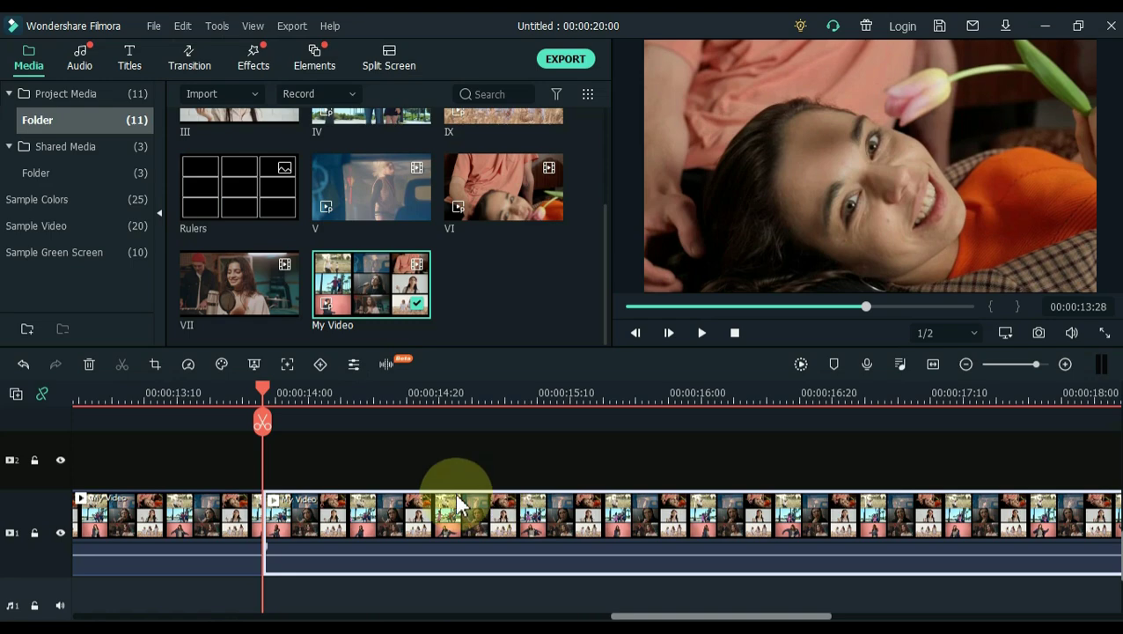
# Step: Preview the pan toward the upper-left panels, split the last segment at 00:00:15:01, and scrub on to 00:00:15:20
pyautogui.press('space')
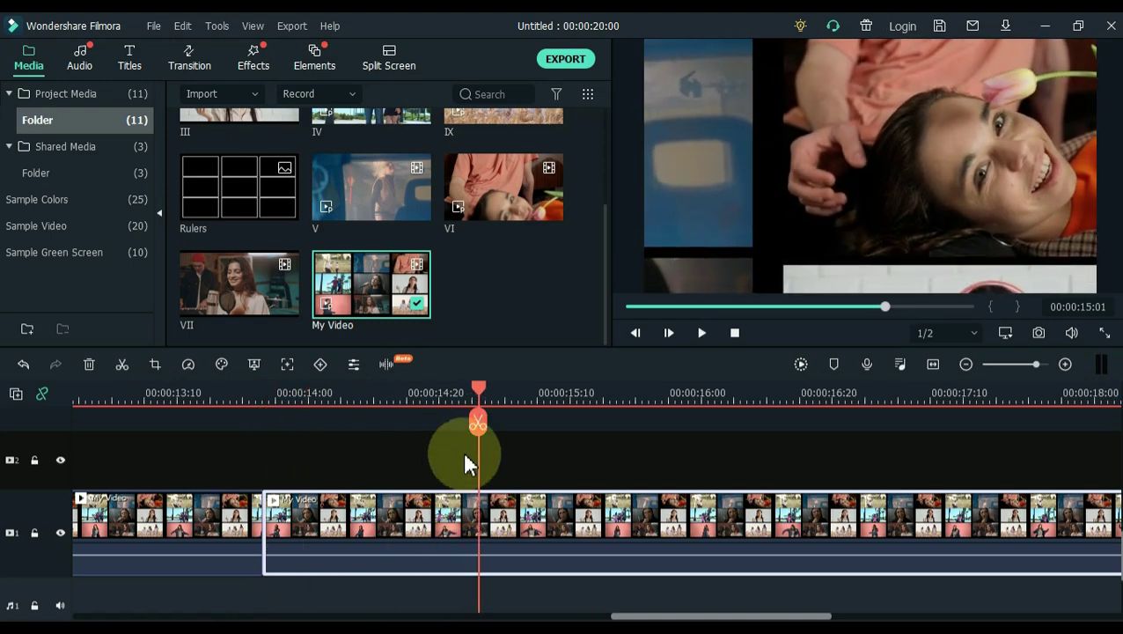
pyautogui.press('space')
pyautogui.click(482, 431)
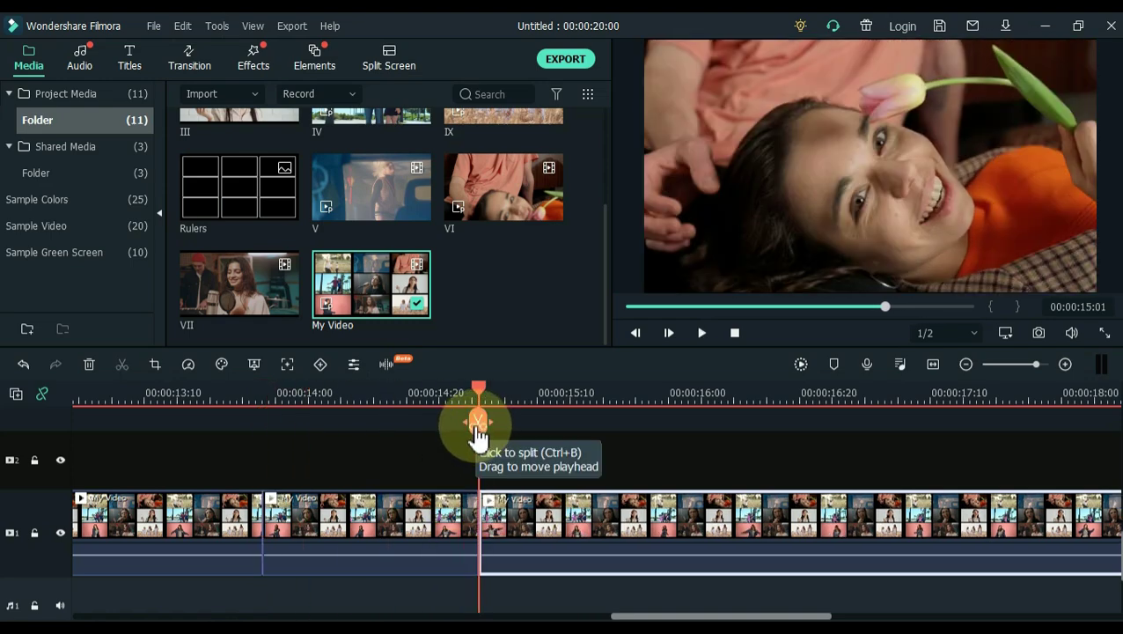
pyautogui.moveTo(483, 400); pyautogui.dragTo(604, 430)
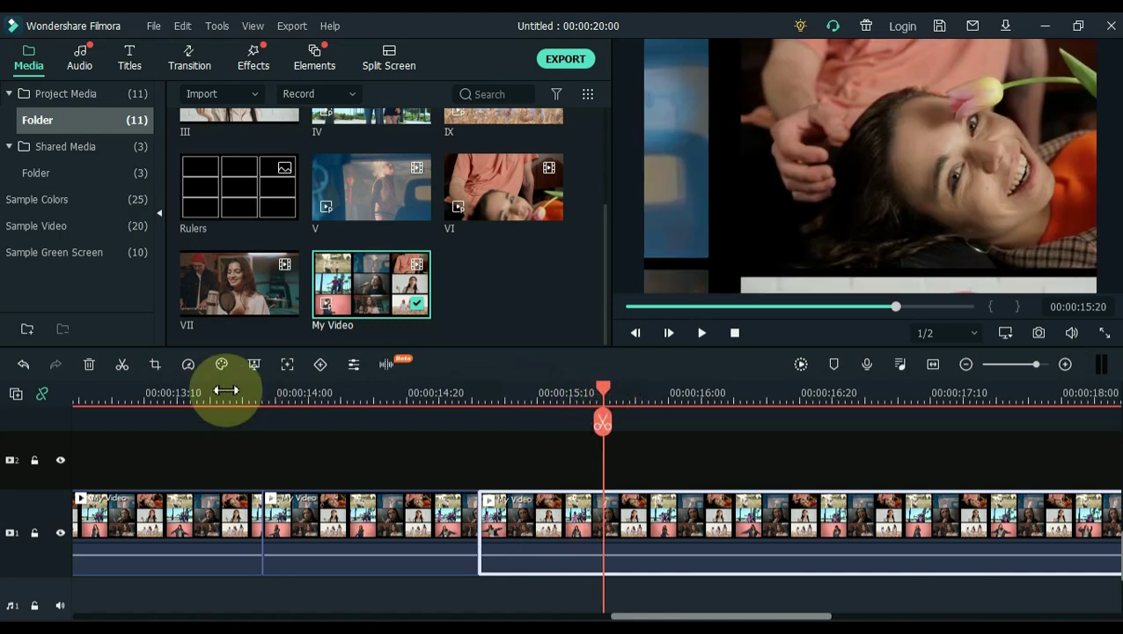
# Step: Swap the last segment's Start and End frames and place the 537 x 300 End frame over the top-left panel
pyautogui.click(154, 366)
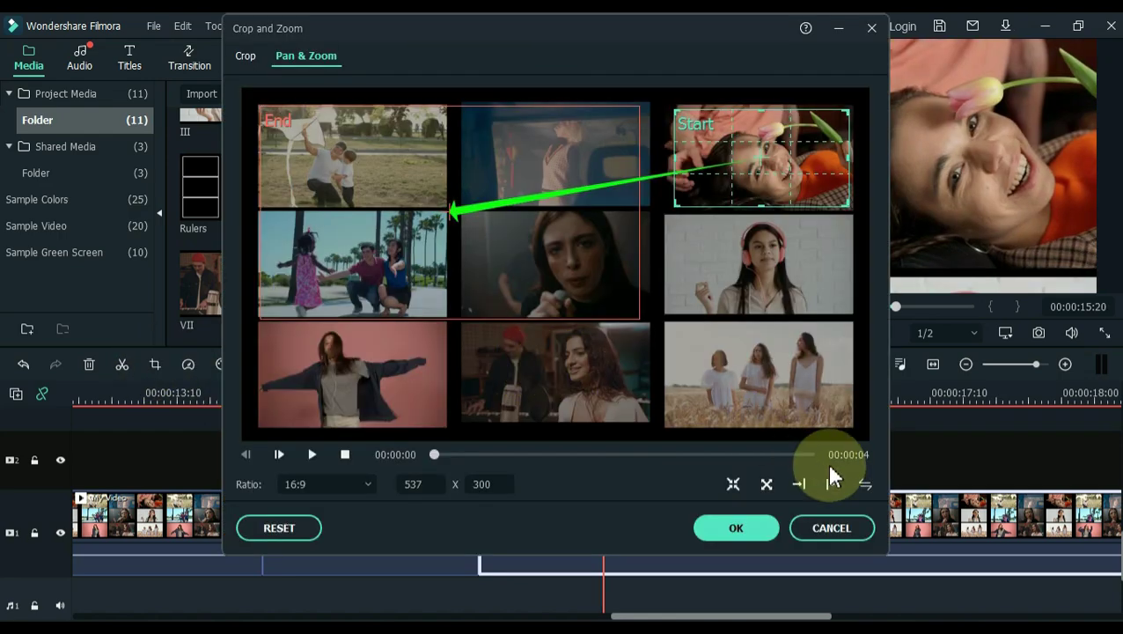
pyautogui.click(865, 486)
pyautogui.click(785, 165)
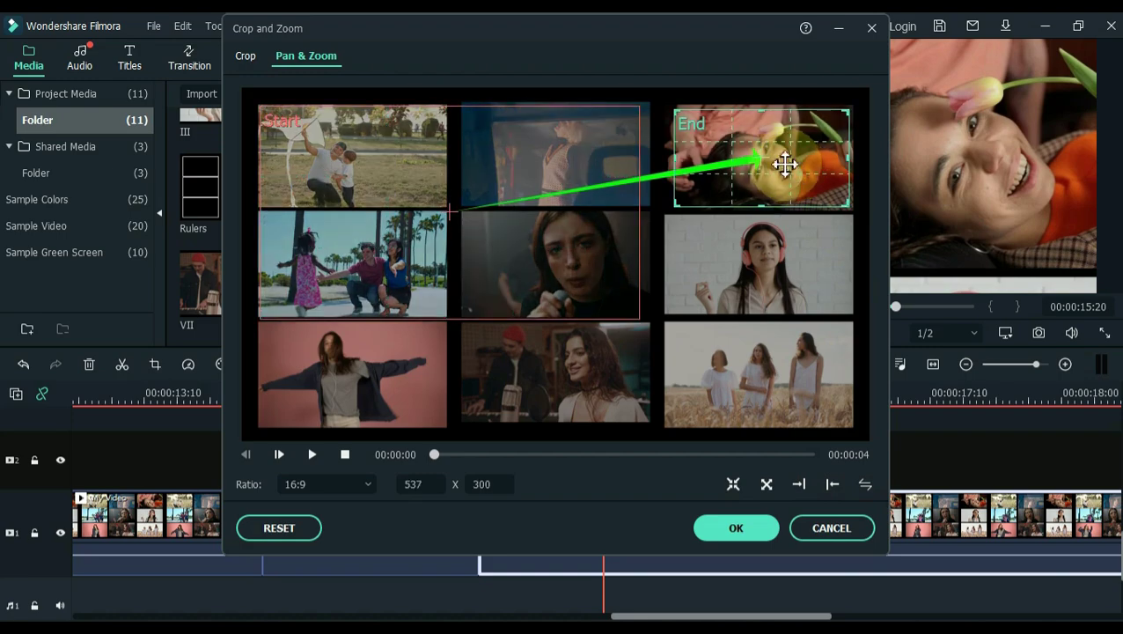
pyautogui.moveTo(768, 158); pyautogui.dragTo(356, 154)
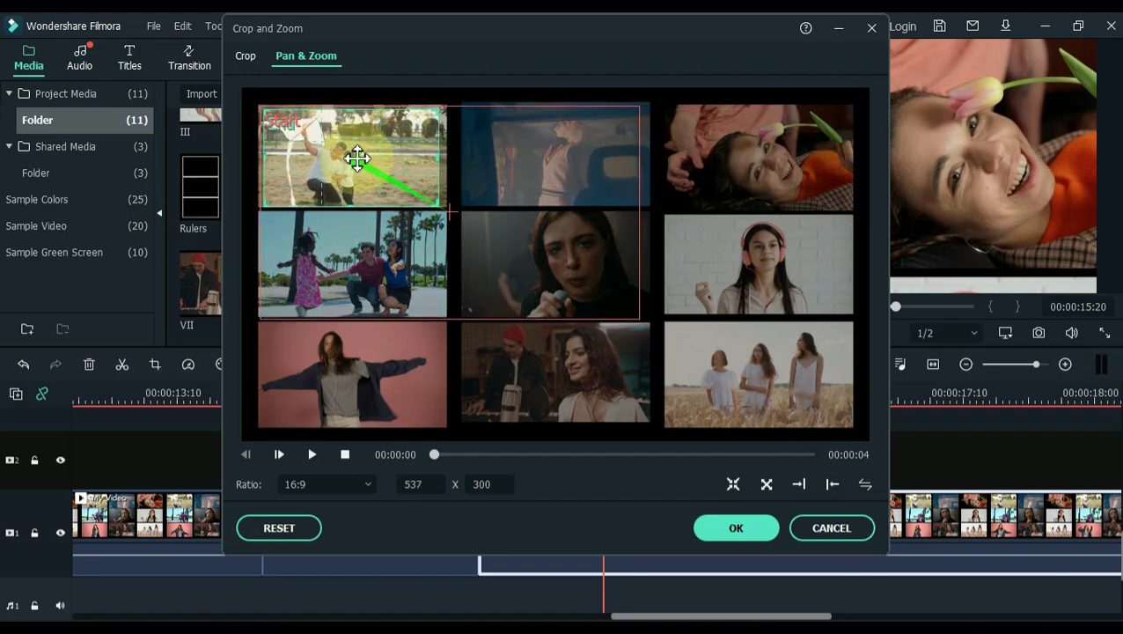
pyautogui.click(731, 531)
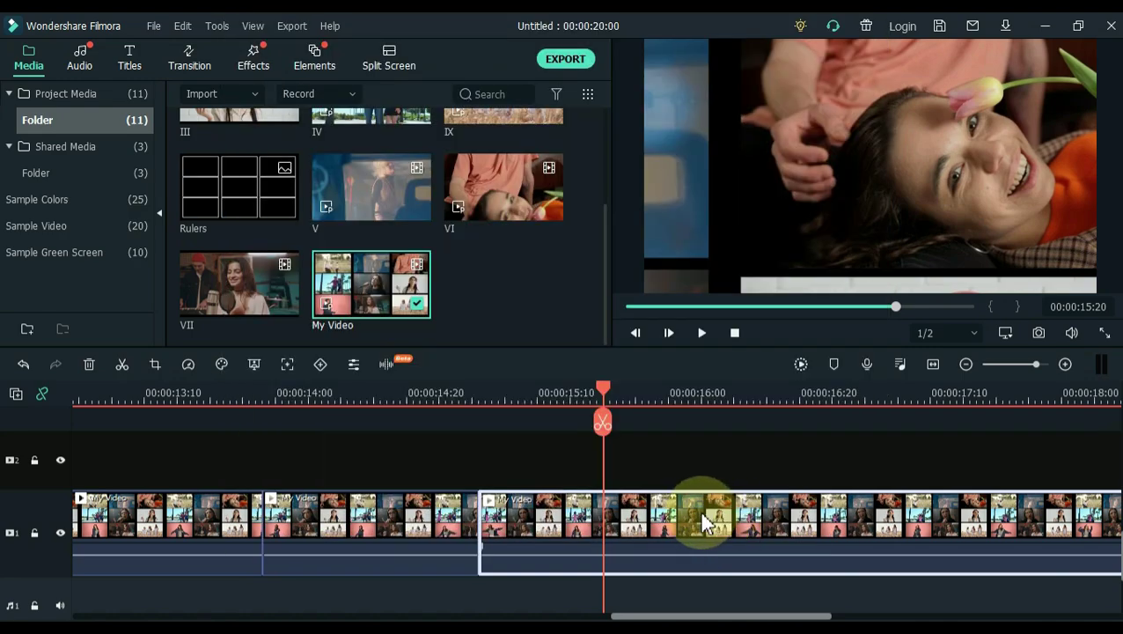
pyautogui.click(662, 511)
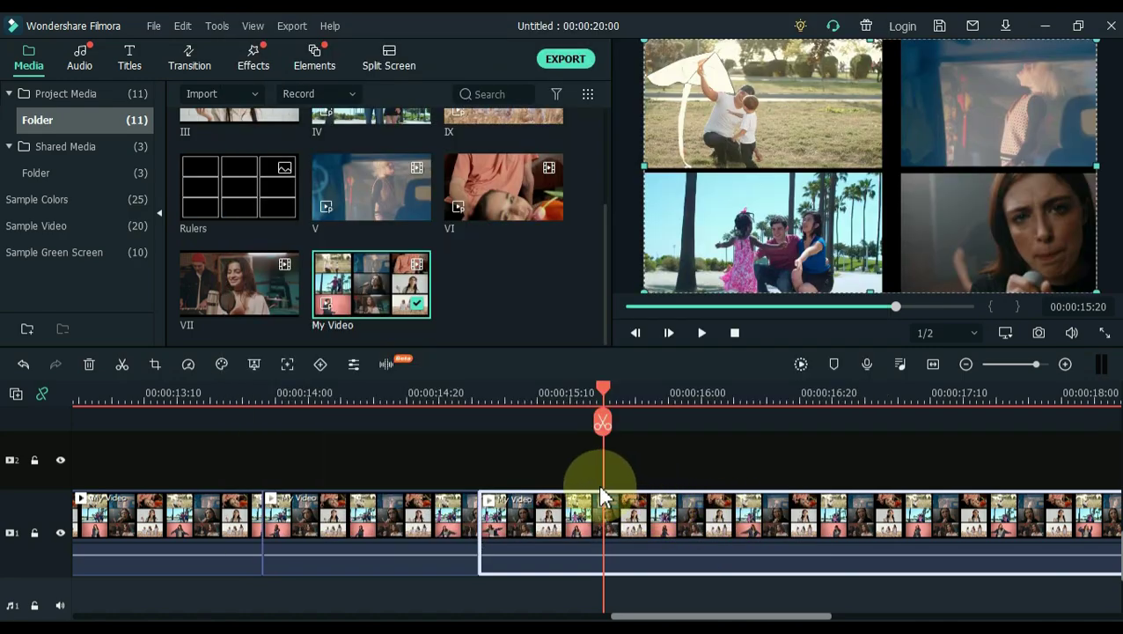
# Step: Preview the pan from the upper-left four panels to the top-left panel and split the last segment at 00:00:16:00
pyautogui.click(440, 398)
pyautogui.press('space')
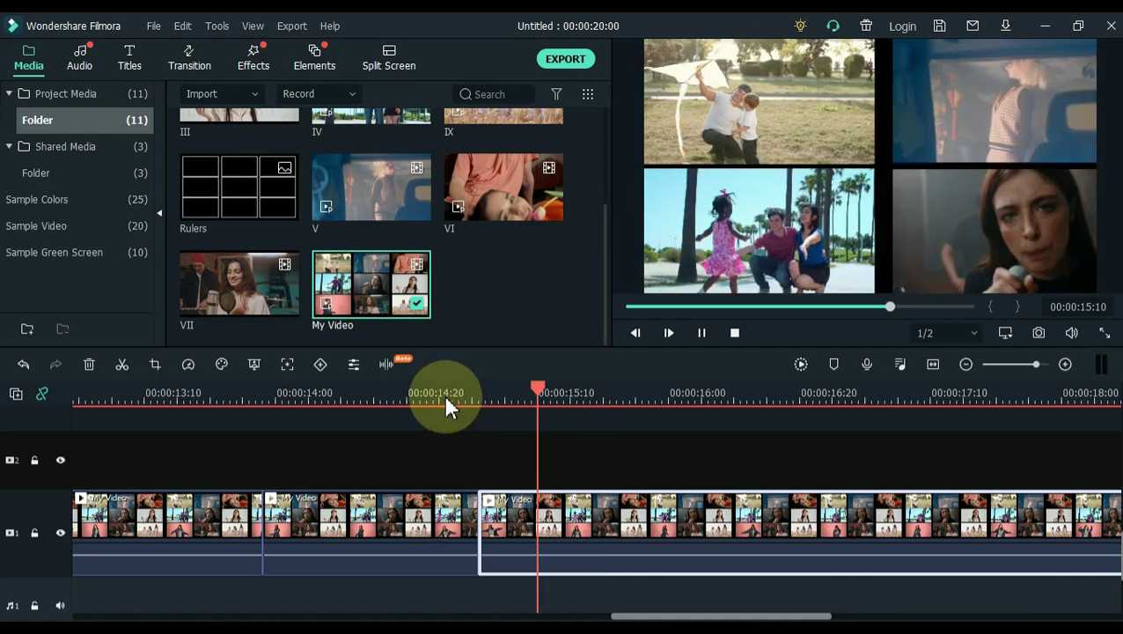
pyautogui.press('space')
pyautogui.click(672, 432)
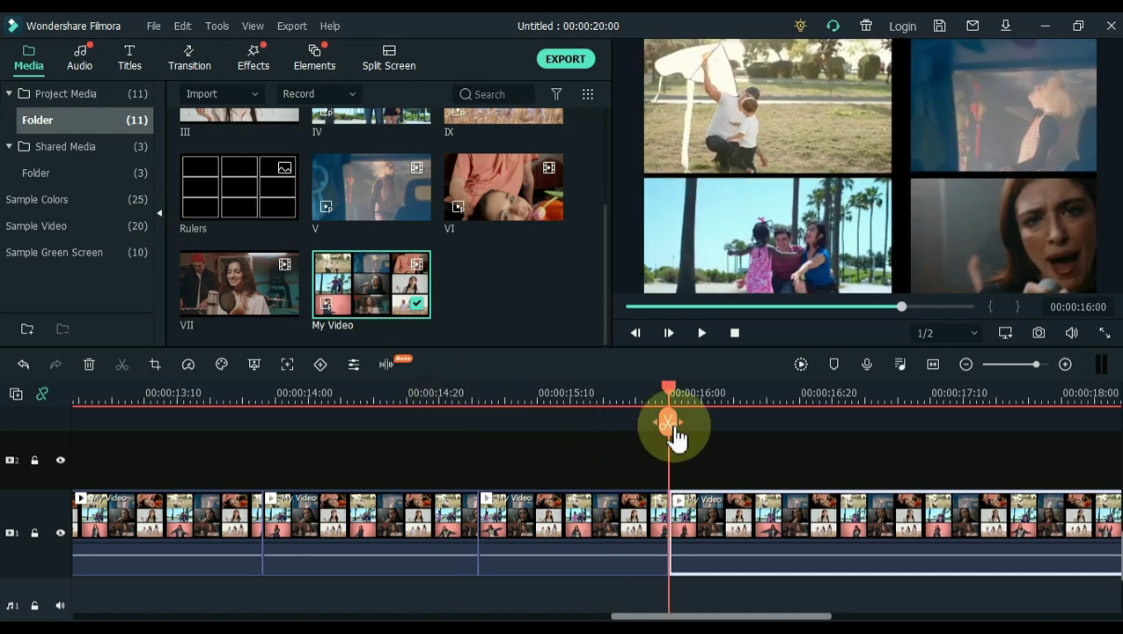
# Step: Swap the new last segment's Start and End frames and apply a static 537 x 300 crop around the top-left panel
pyautogui.moveTo(655, 616); pyautogui.dragTo(718, 617)
pyautogui.click(154, 374)
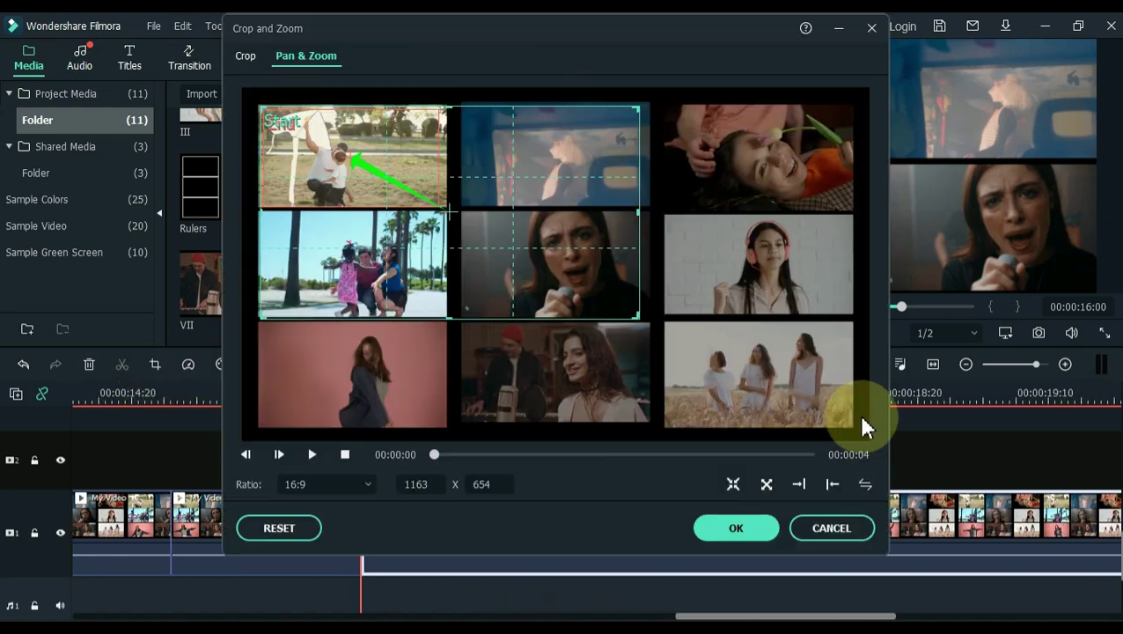
pyautogui.click(864, 485)
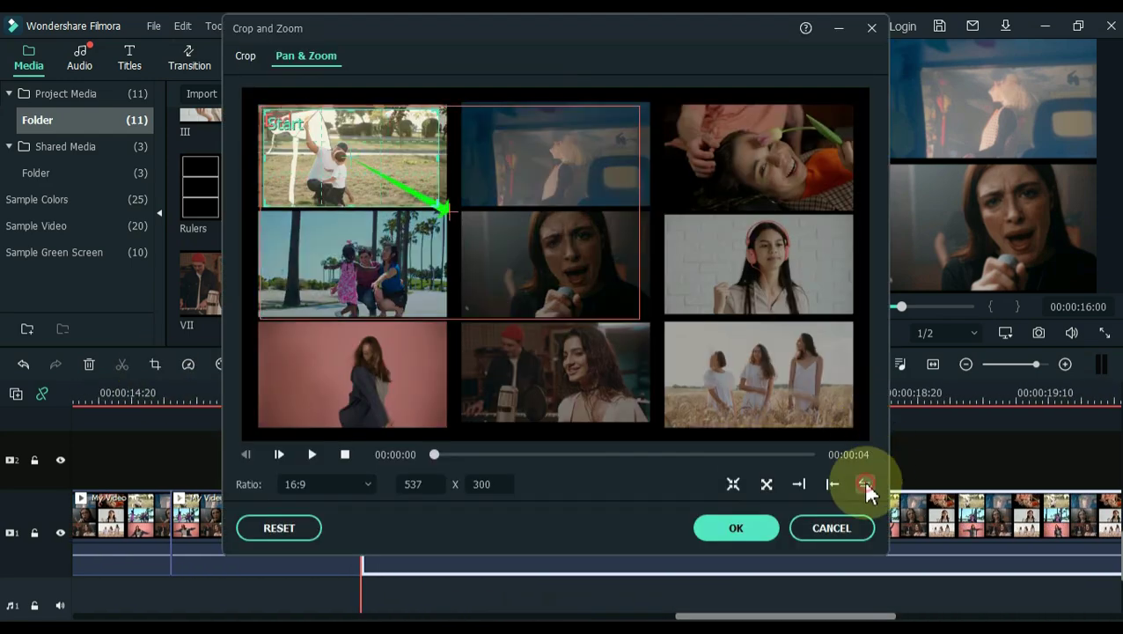
pyautogui.click(245, 58)
pyautogui.click(739, 529)
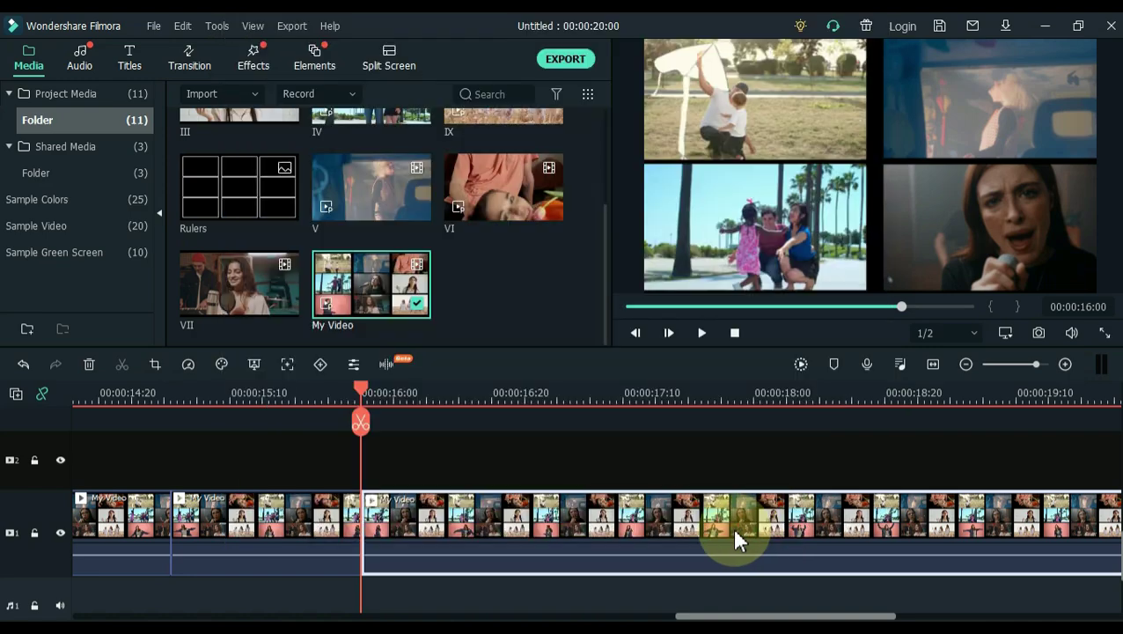
# Step: Play through the cropped top-left panel segment and split it at 00:00:18:10
pyautogui.press('space')
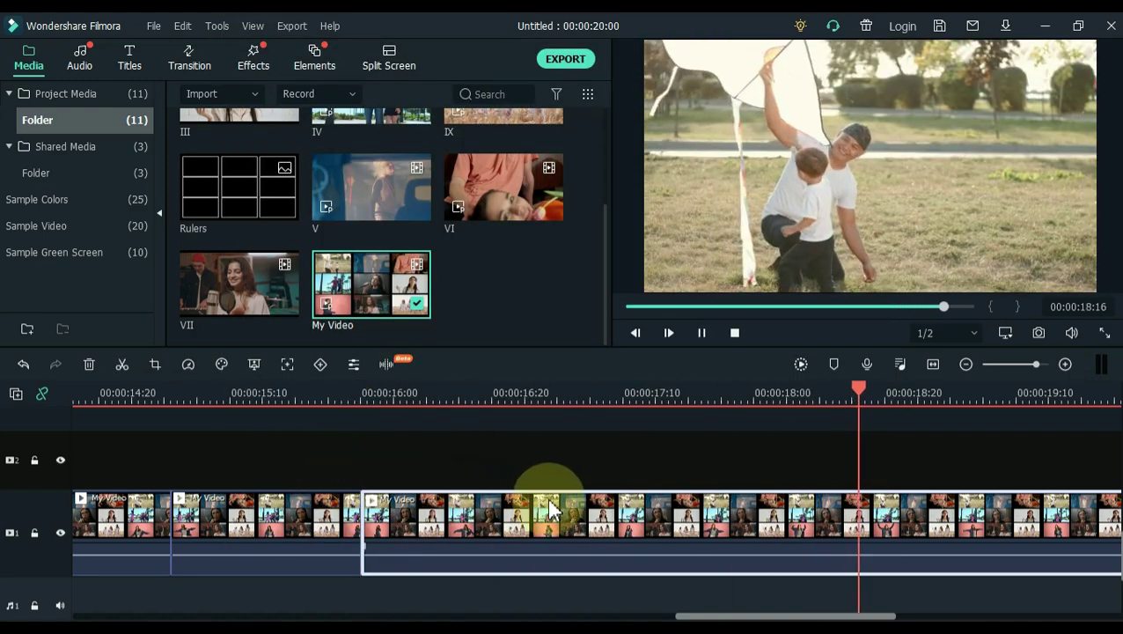
pyautogui.press('space')
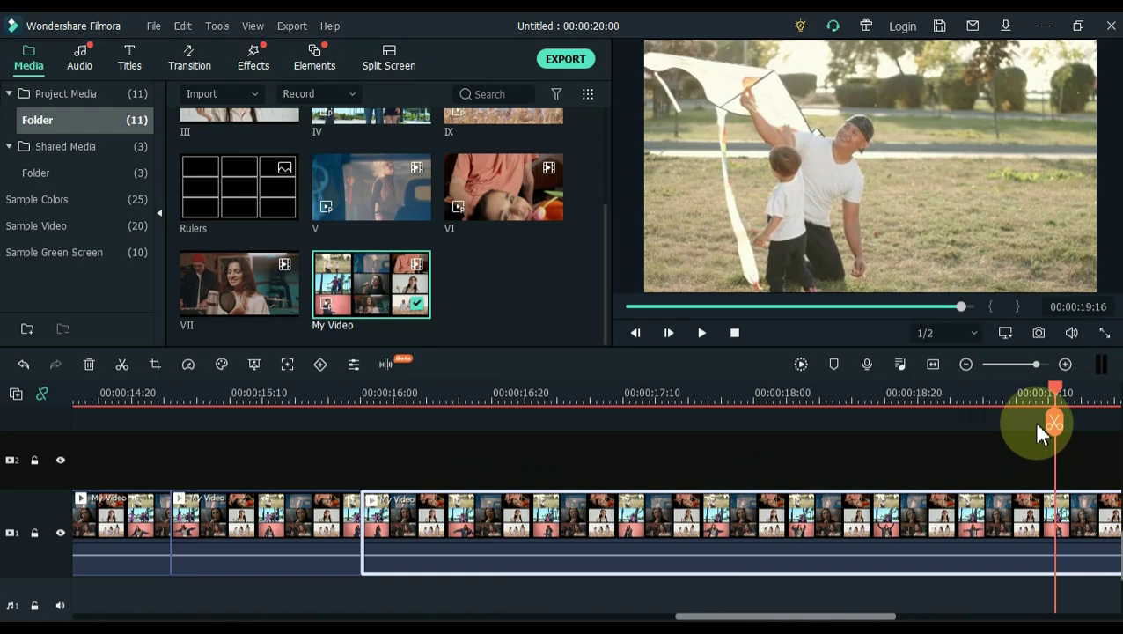
pyautogui.click(977, 403)
pyautogui.click(866, 414)
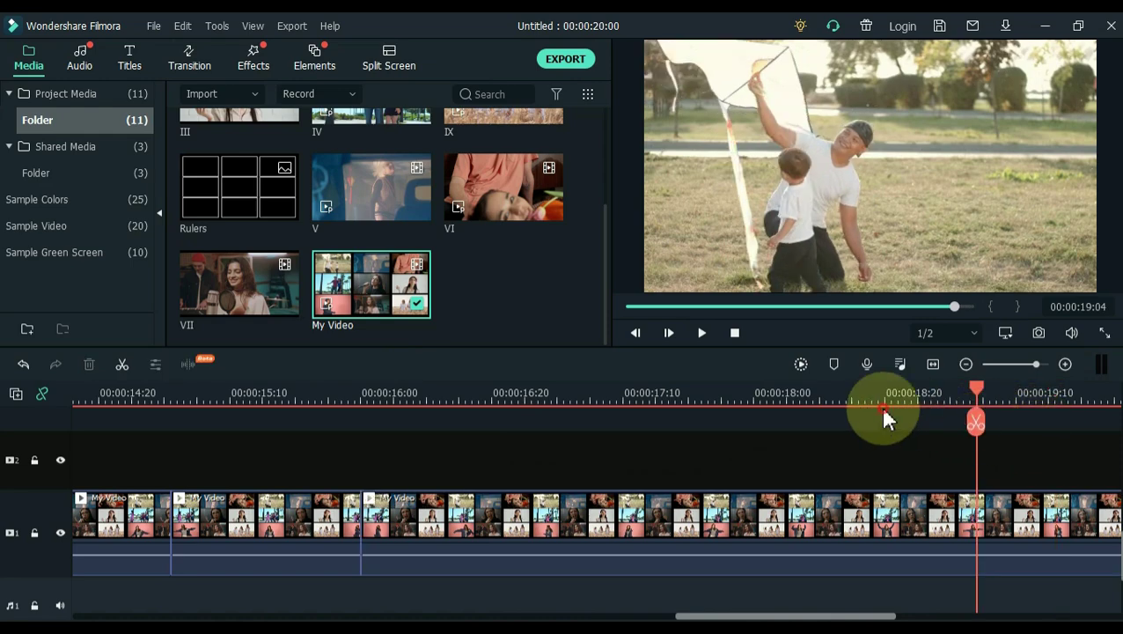
pyautogui.click(820, 407)
pyautogui.click(821, 427)
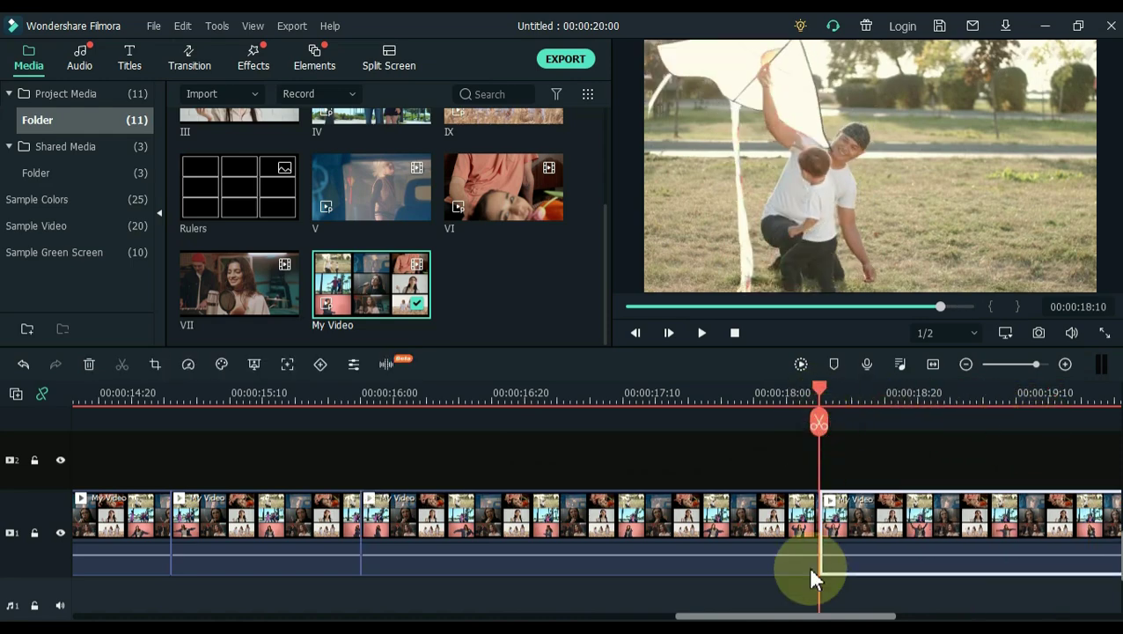
# Step: Apply a Pan & Zoom to the last segment from the top-left panel to a 1919 x 1079 full-frame End, and split it at 00:00:19:11
pyautogui.moveTo(730, 615); pyautogui.dragTo(827, 619)
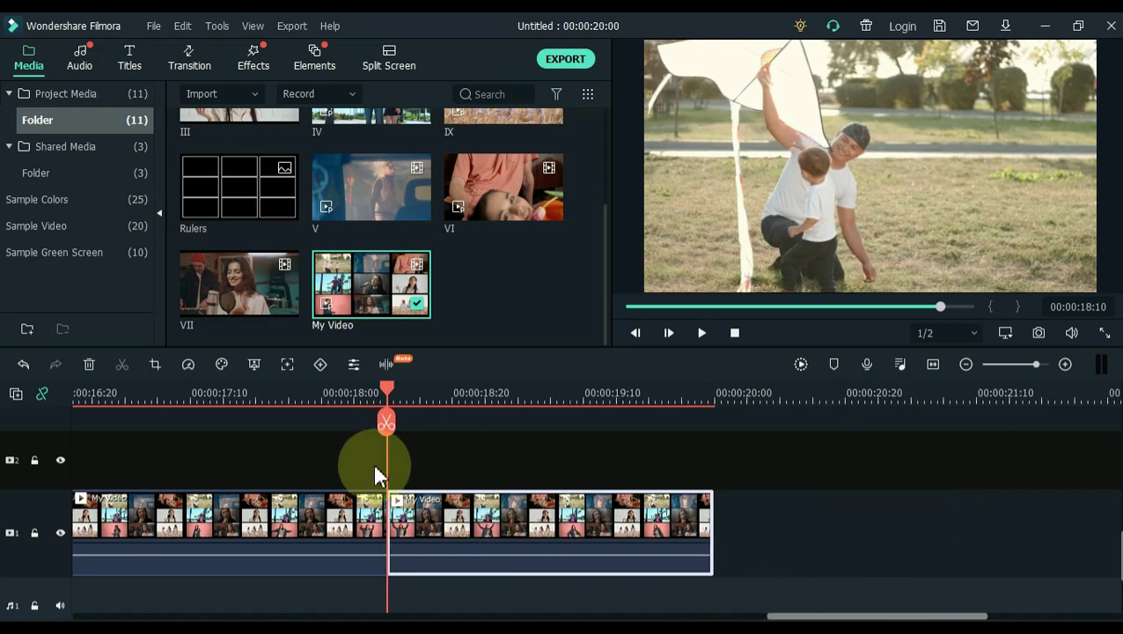
pyautogui.moveTo(395, 396); pyautogui.dragTo(593, 401)
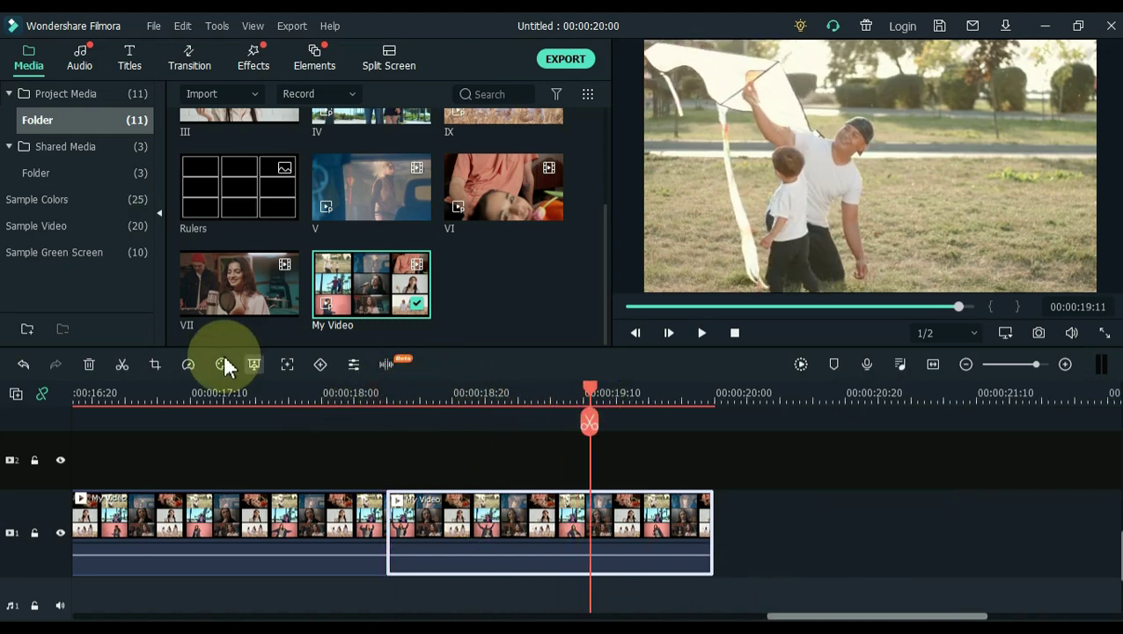
pyautogui.click(155, 368)
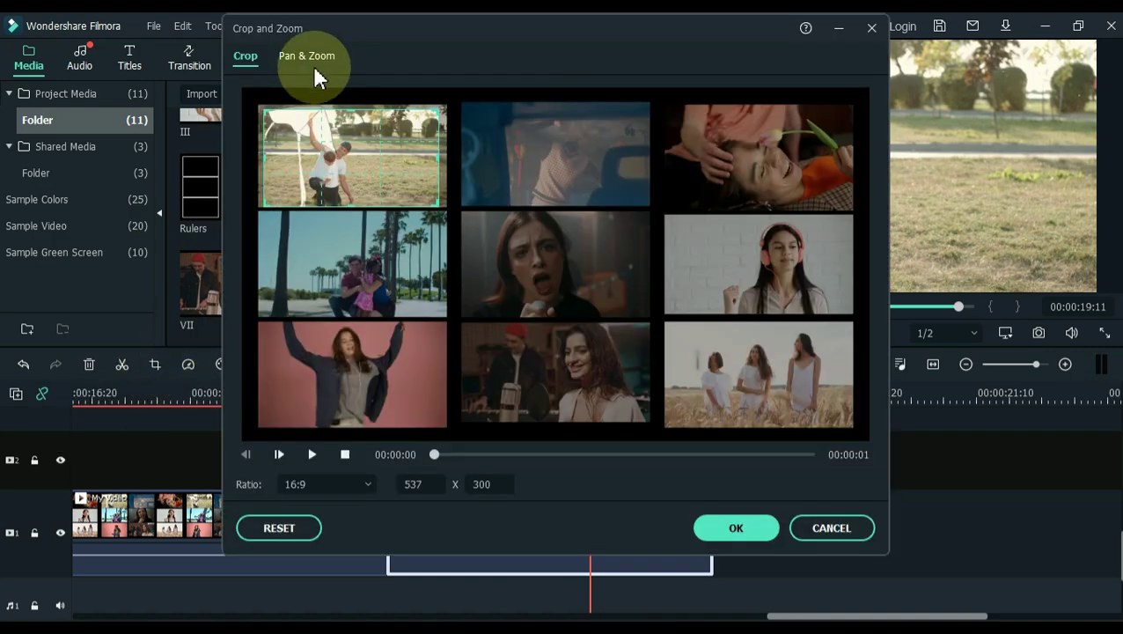
pyautogui.moveTo(551, 264); pyautogui.dragTo(955, 166)
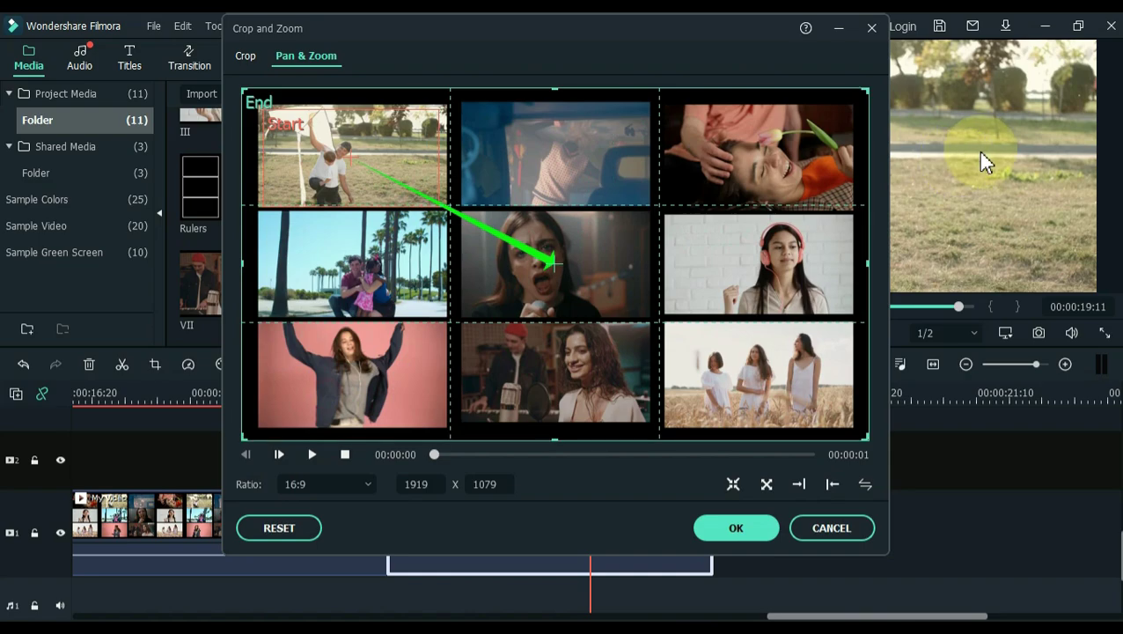
pyautogui.click(736, 528)
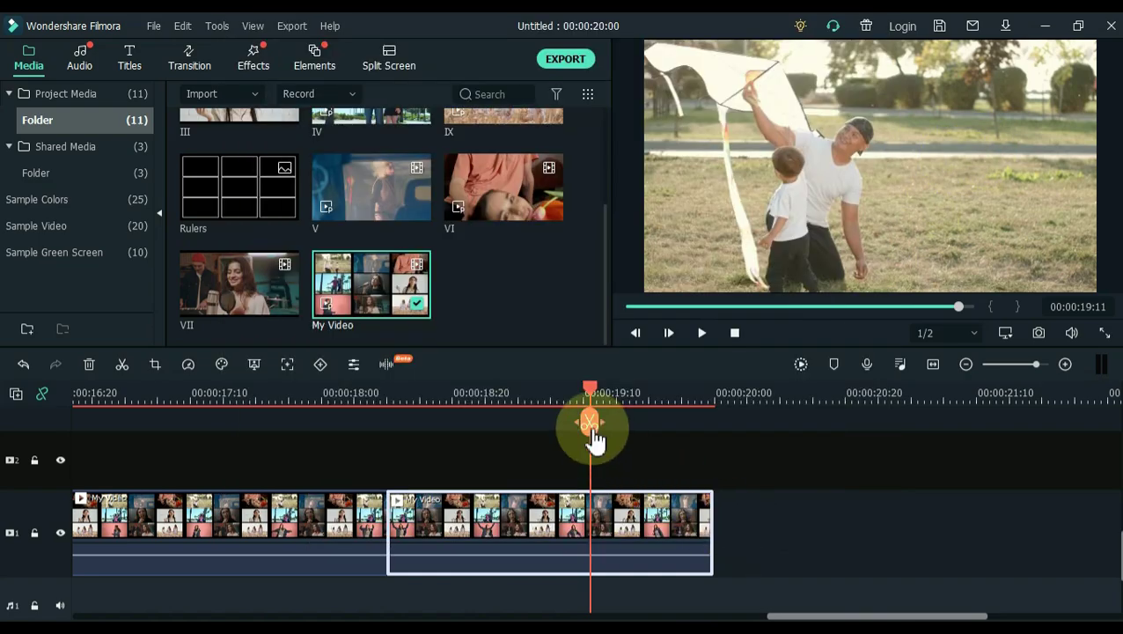
pyautogui.click(591, 426)
# Step: Apply a static full-frame crop of 1920 x 1080 to the final segment after 00:00:19:11
pyautogui.click(630, 526)
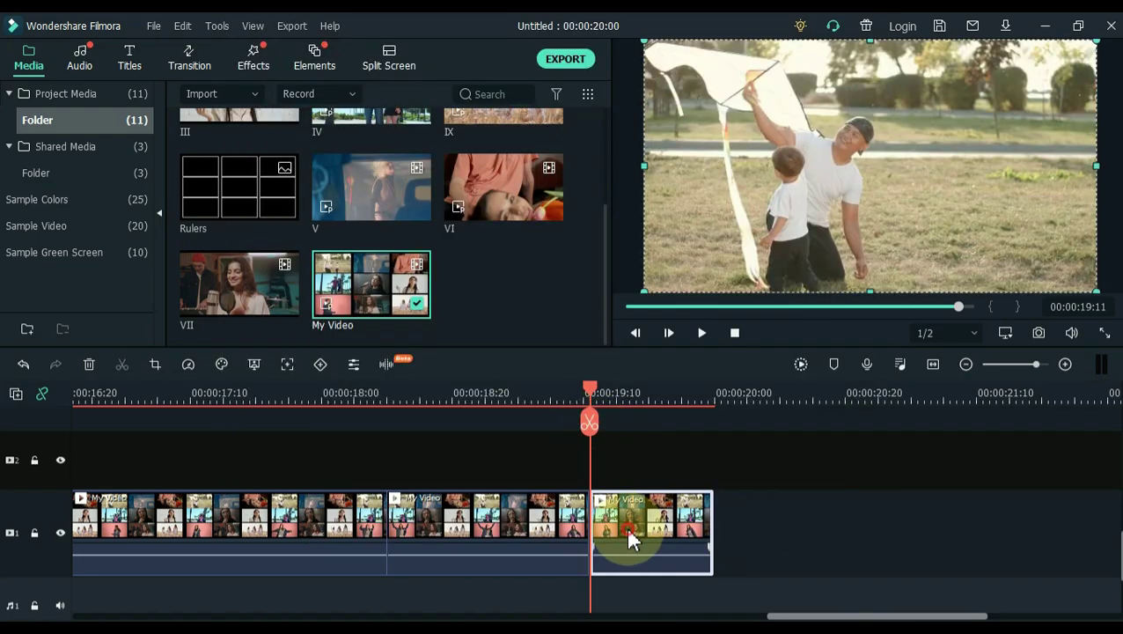
pyautogui.click(154, 365)
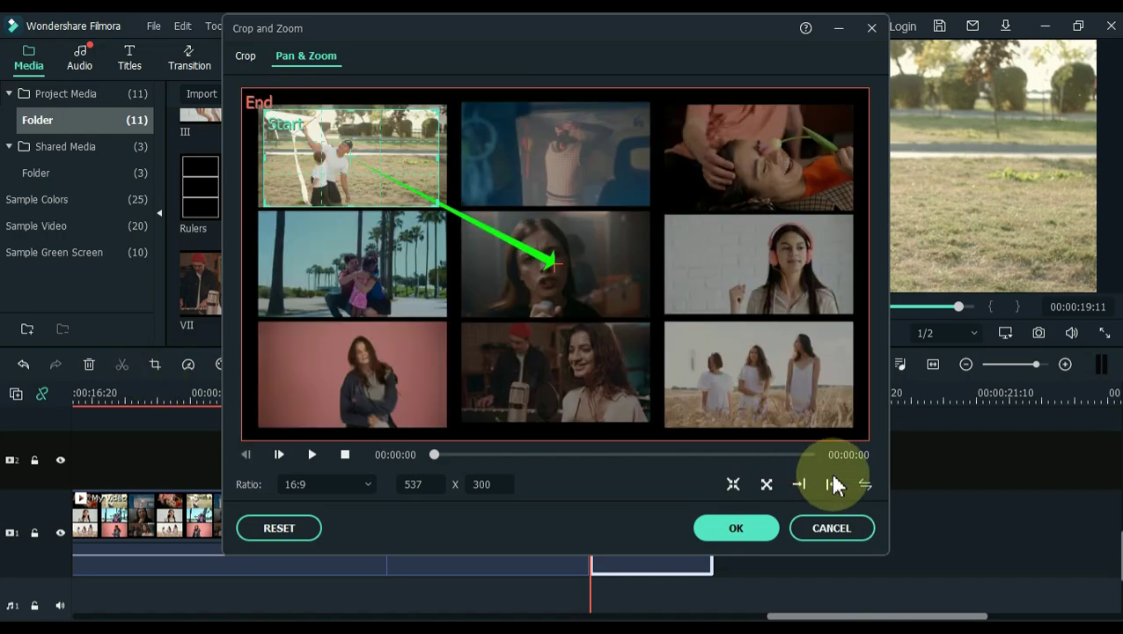
pyautogui.click(833, 484)
pyautogui.click(246, 58)
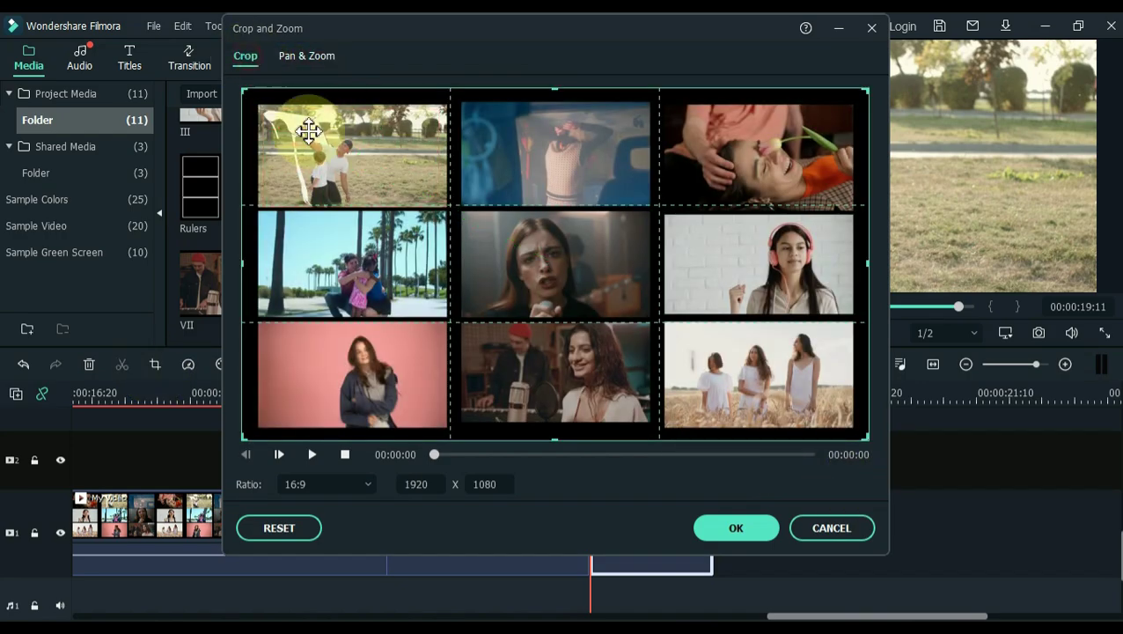
pyautogui.click(736, 528)
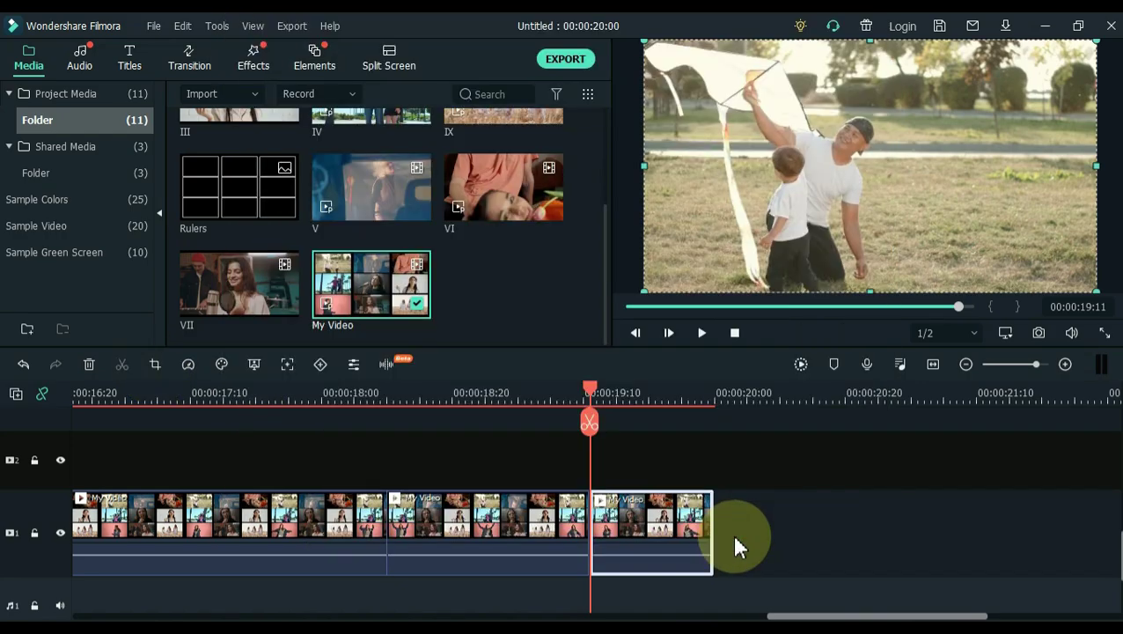
# Step: Fit the whole timeline in view, play the sequence from the start, and scrub back to 00:00:02:05
pyautogui.click(932, 364)
pyautogui.moveTo(1047, 394); pyautogui.dragTo(68, 418)
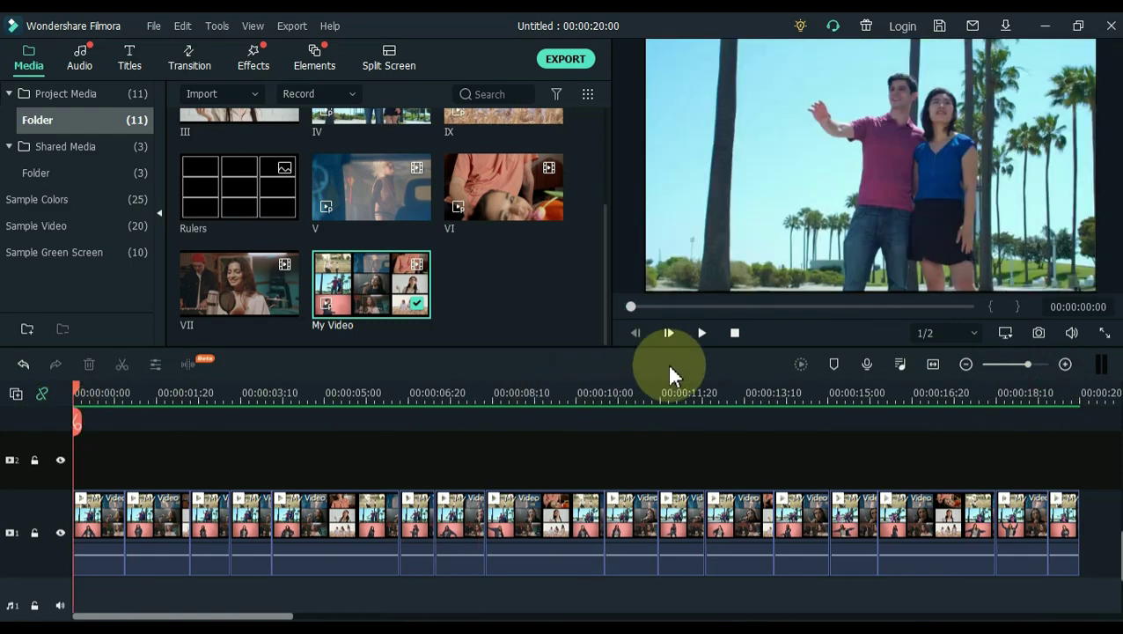
pyautogui.click(702, 332)
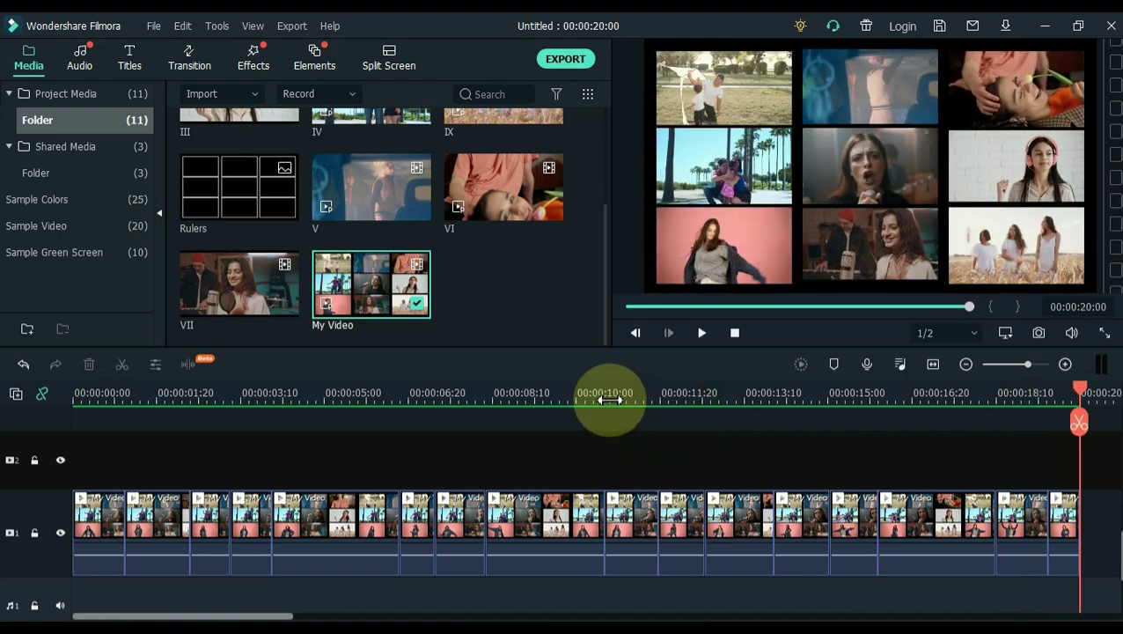
pyautogui.moveTo(95, 390); pyautogui.dragTo(130, 403)
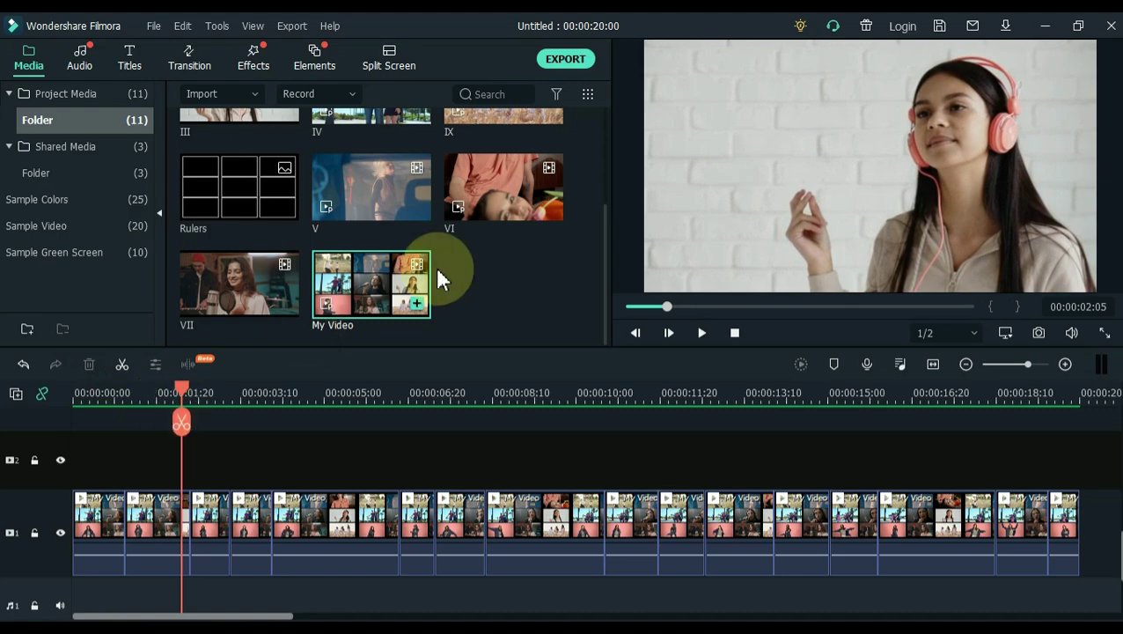
# Step: Place clip III on the second video track and trim its start and end to cover only the second My Video segment
pyautogui.scroll(2, 468, 250)
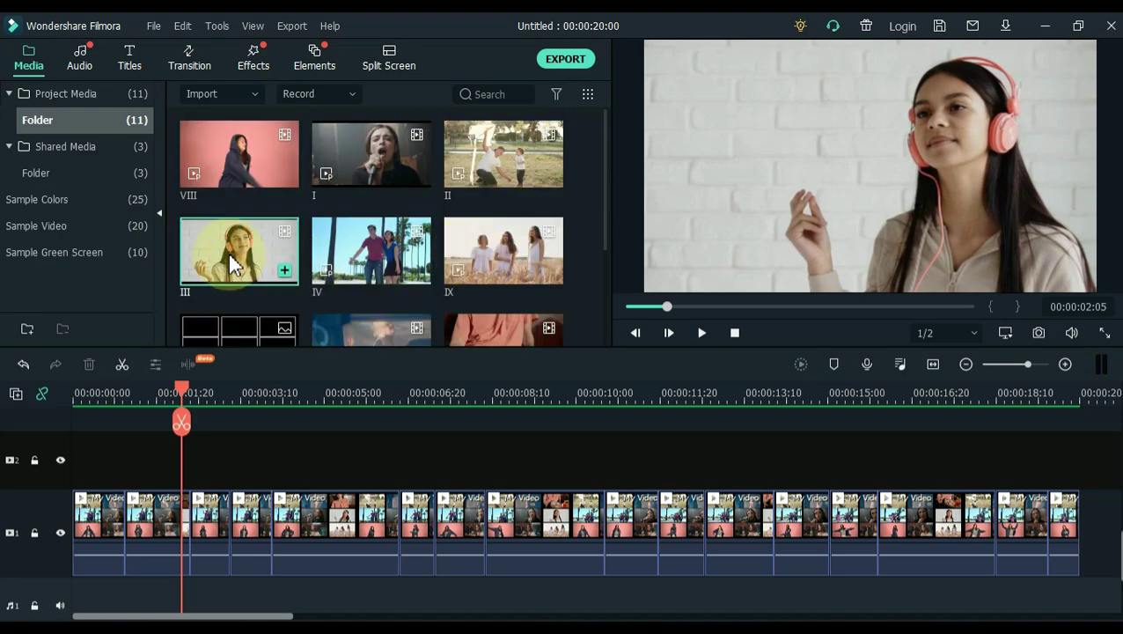
pyautogui.moveTo(227, 251); pyautogui.dragTo(147, 460)
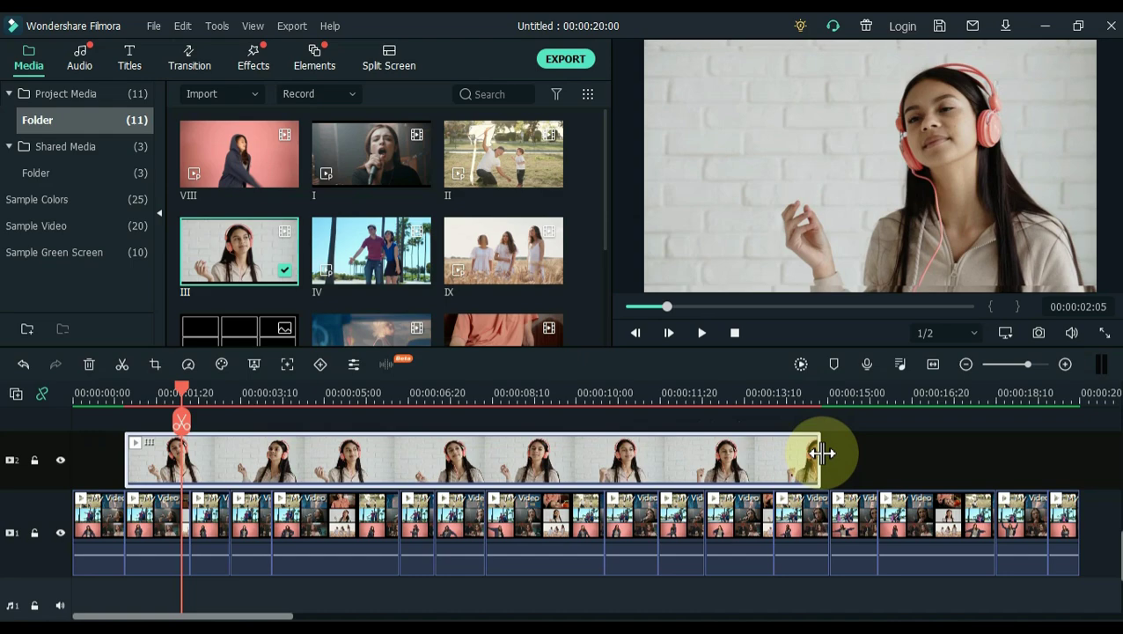
pyautogui.moveTo(264, 460); pyautogui.dragTo(143, 464)
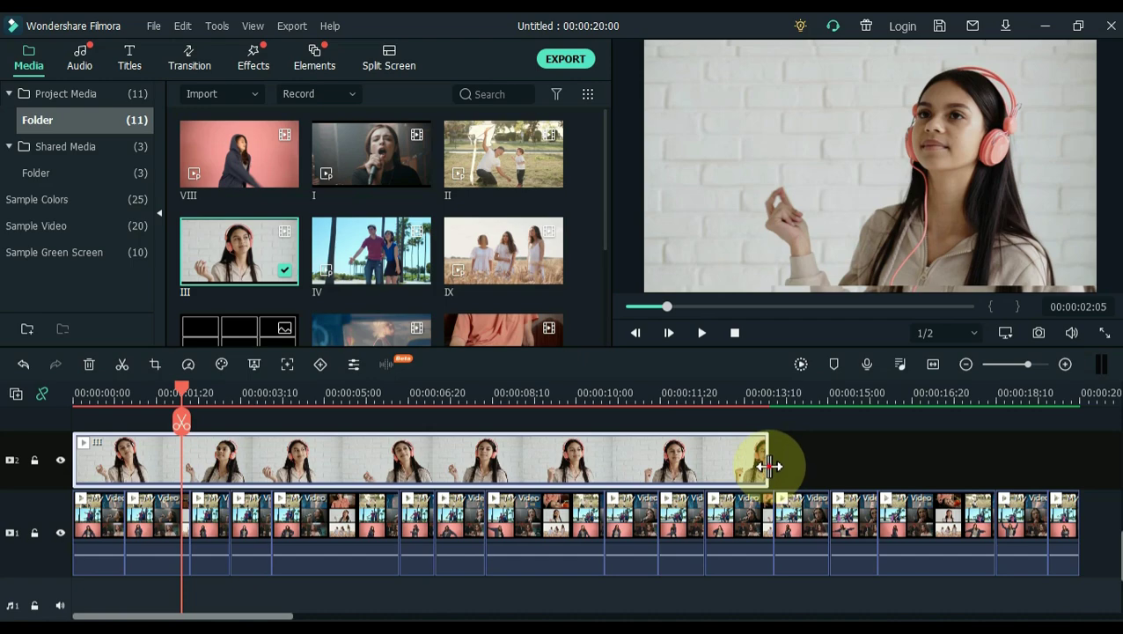
pyautogui.moveTo(769, 465); pyautogui.dragTo(193, 500)
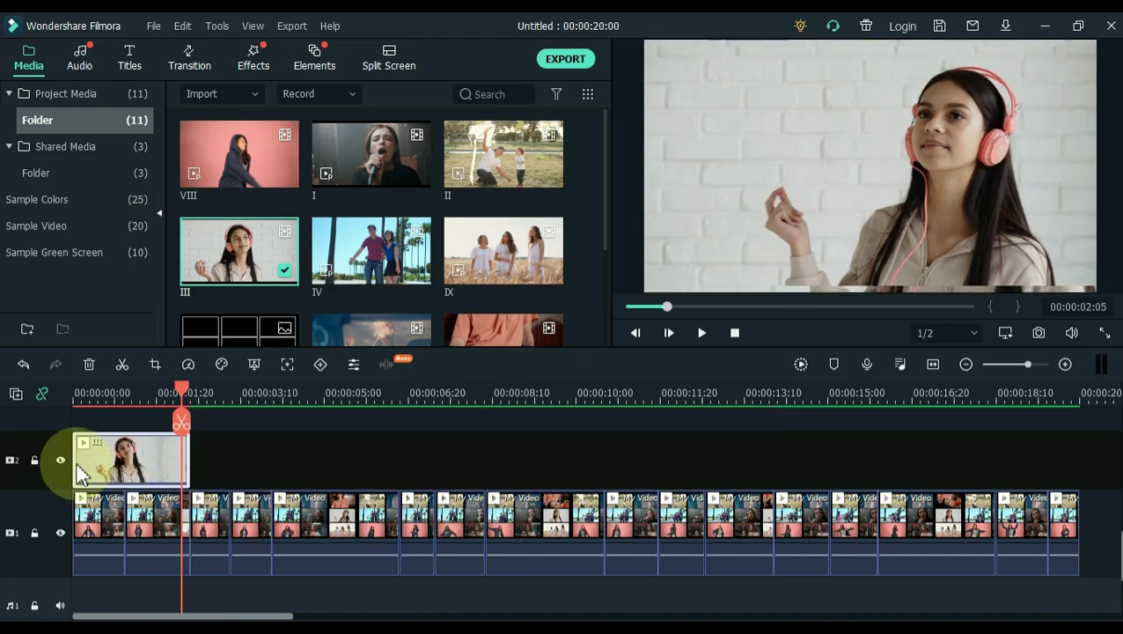
pyautogui.moveTo(71, 455); pyautogui.dragTo(125, 455)
pyautogui.scroll(1, 183, 478)
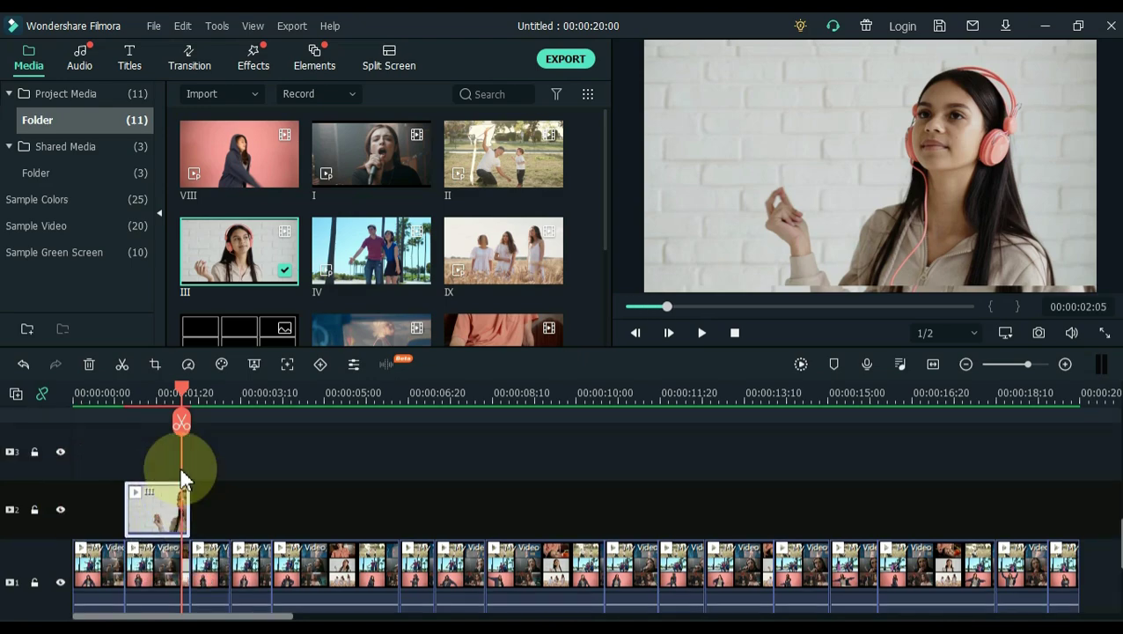
# Step: Place clip VIII on the third video track and split it at 00:00:03:29, the start of the fifth My Video segment
pyautogui.press('space')
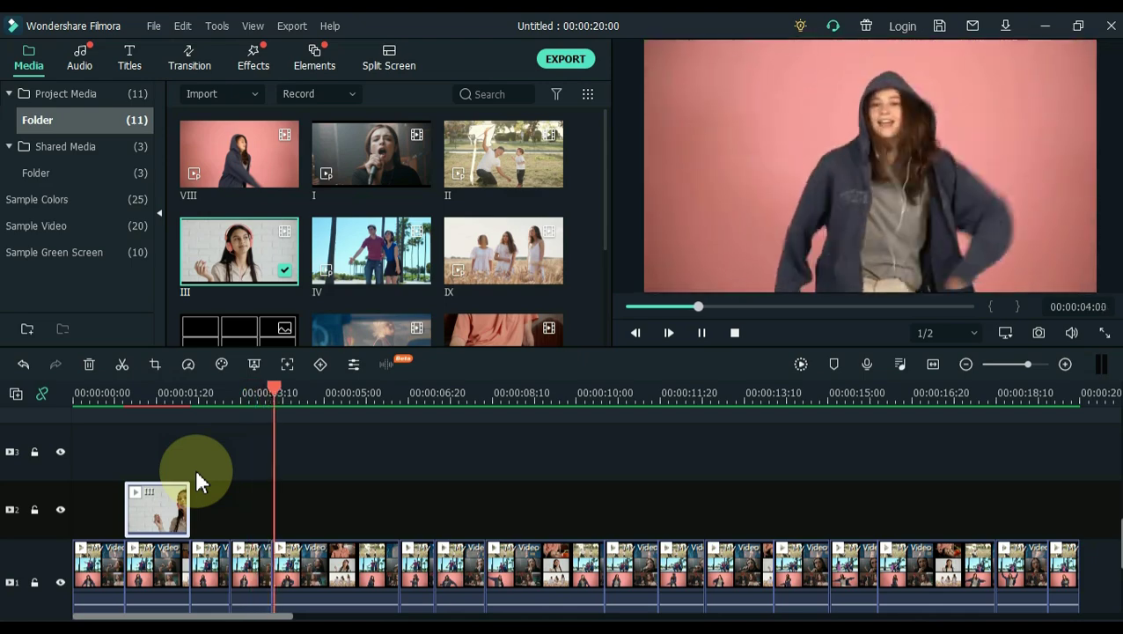
pyautogui.press('space')
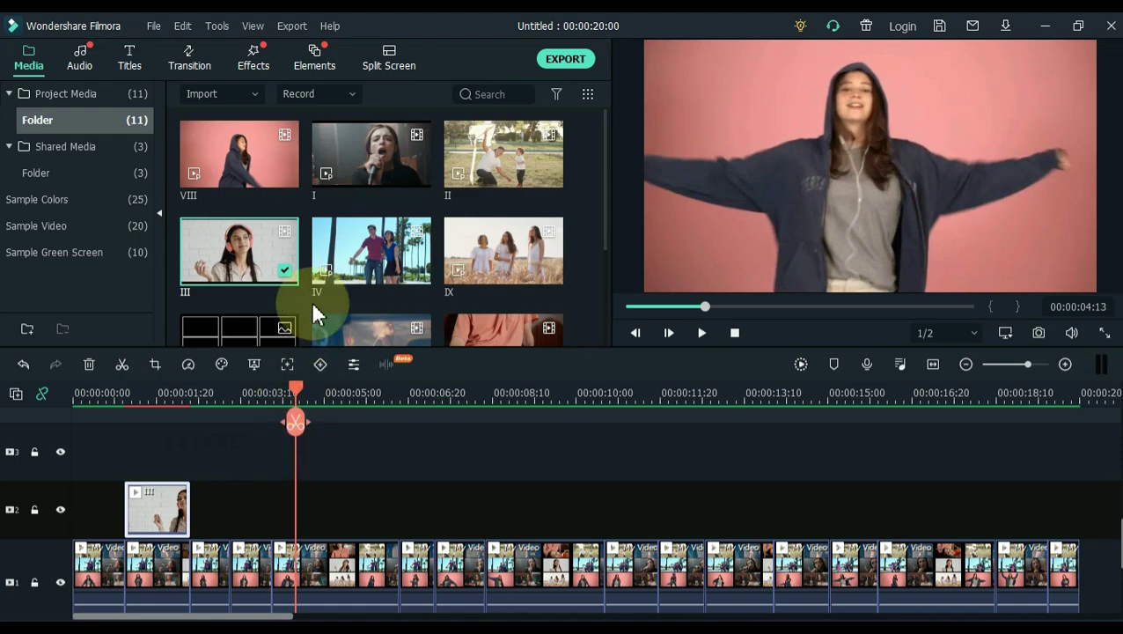
pyautogui.moveTo(243, 167); pyautogui.dragTo(41, 468)
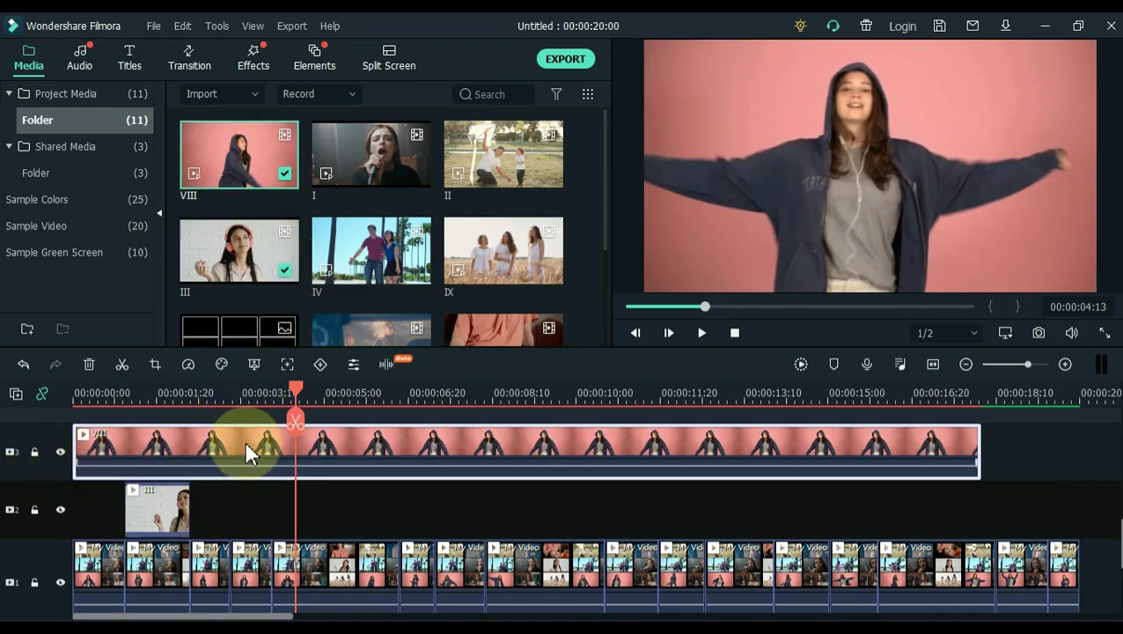
pyautogui.moveTo(294, 392); pyautogui.dragTo(265, 392)
pyautogui.click(307, 573)
pyautogui.click(343, 442)
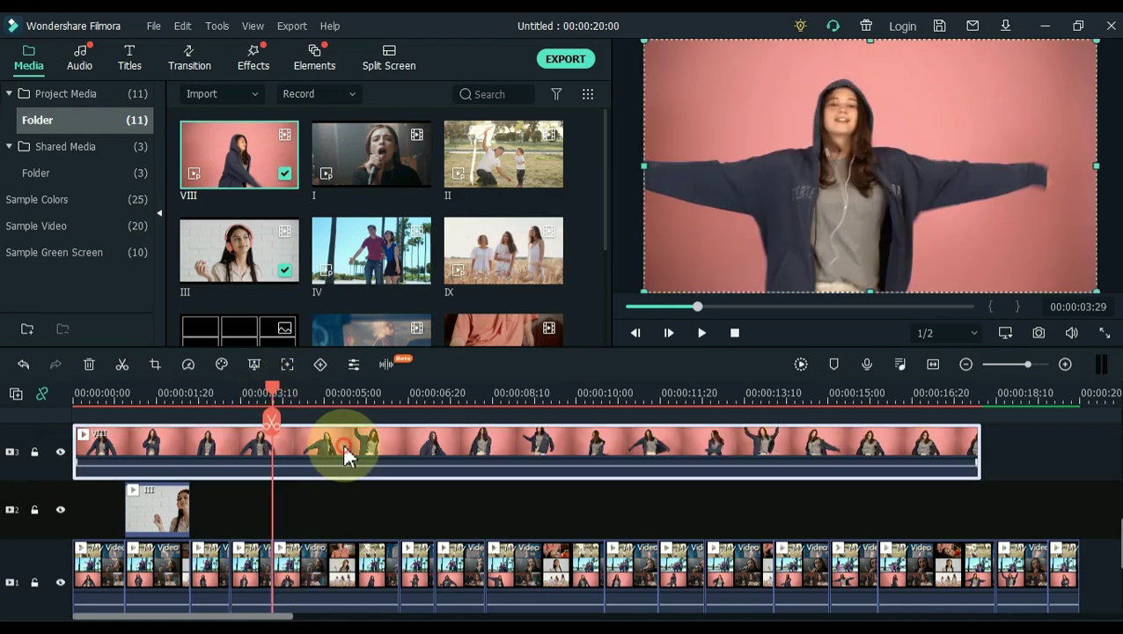
pyautogui.moveTo(265, 446); pyautogui.dragTo(270, 435)
pyautogui.click(269, 426)
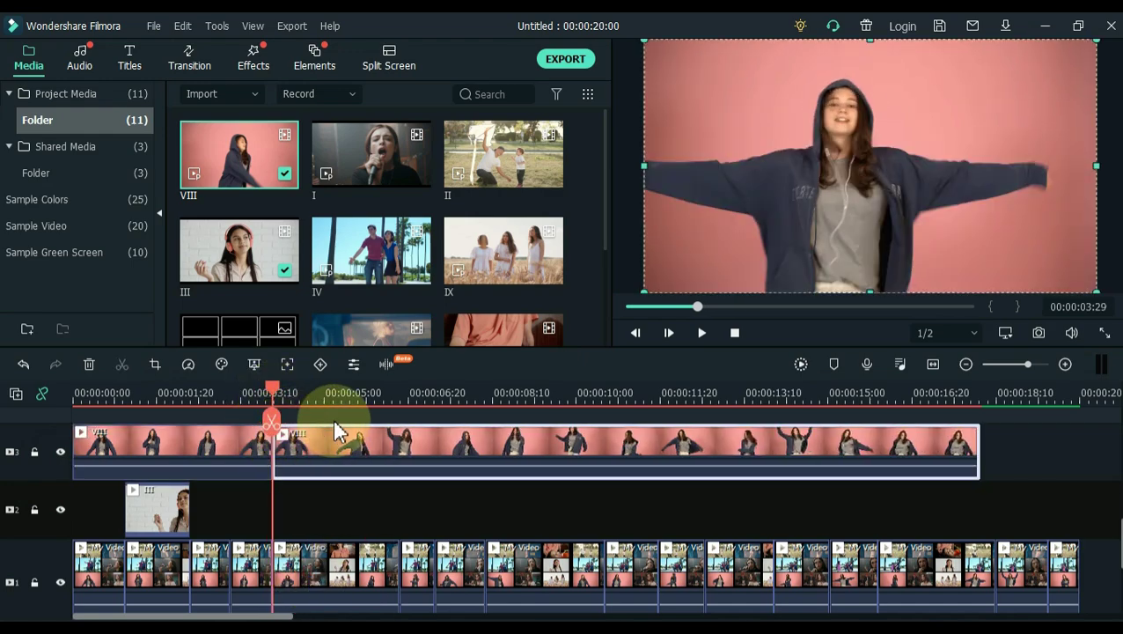
# Step: Split clip VIII at 00:00:06:15, delete its outer pieces, and move the middle piece onto the second video track
pyautogui.click(407, 572)
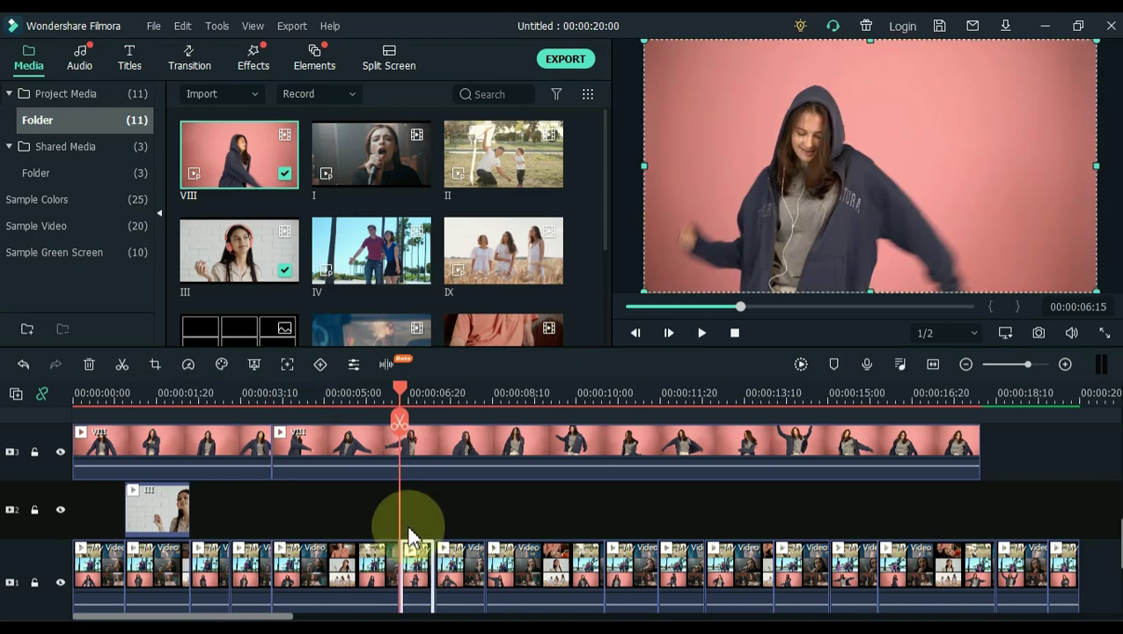
pyautogui.click(414, 449)
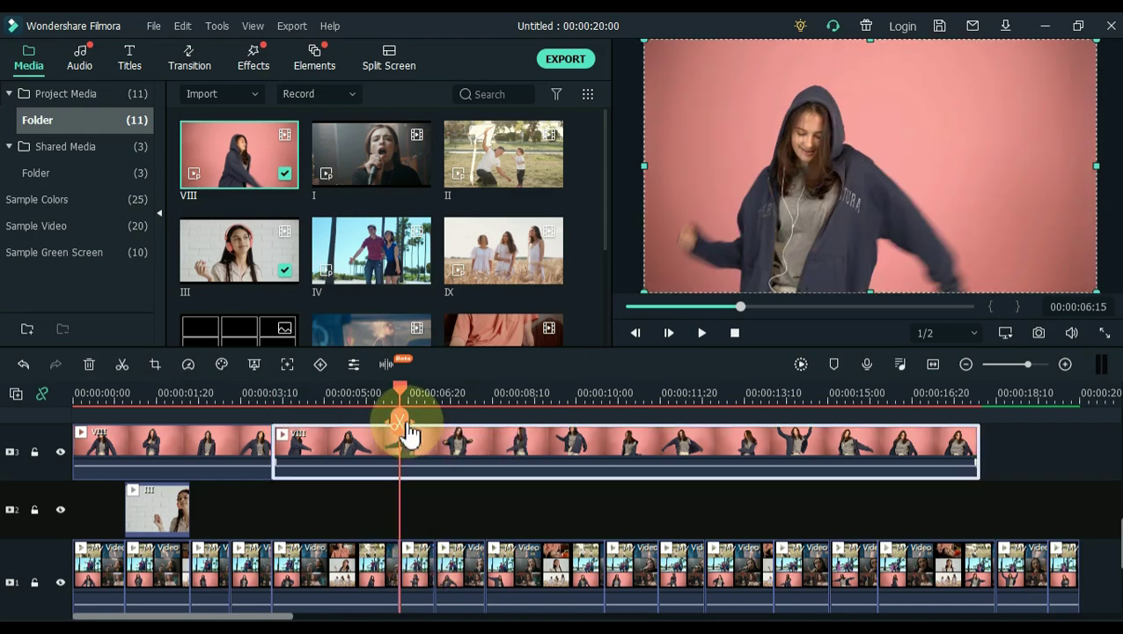
pyautogui.click(407, 430)
pyautogui.press('Delete')
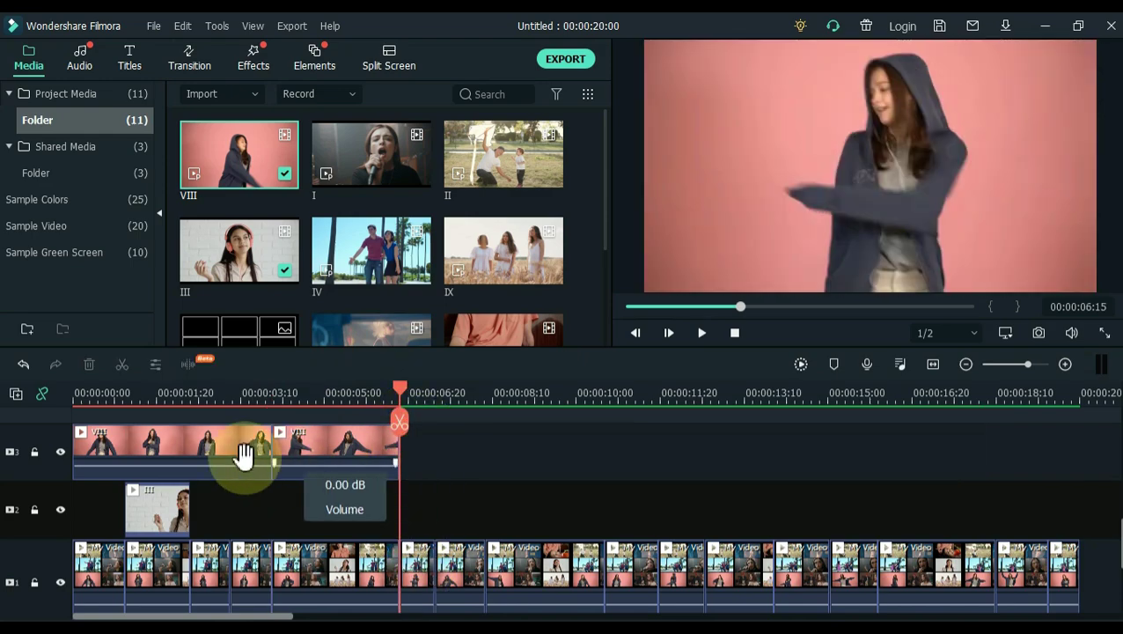
pyautogui.click(244, 456)
pyautogui.press('Delete')
pyautogui.click(326, 445)
pyautogui.moveTo(329, 492); pyautogui.dragTo(328, 504)
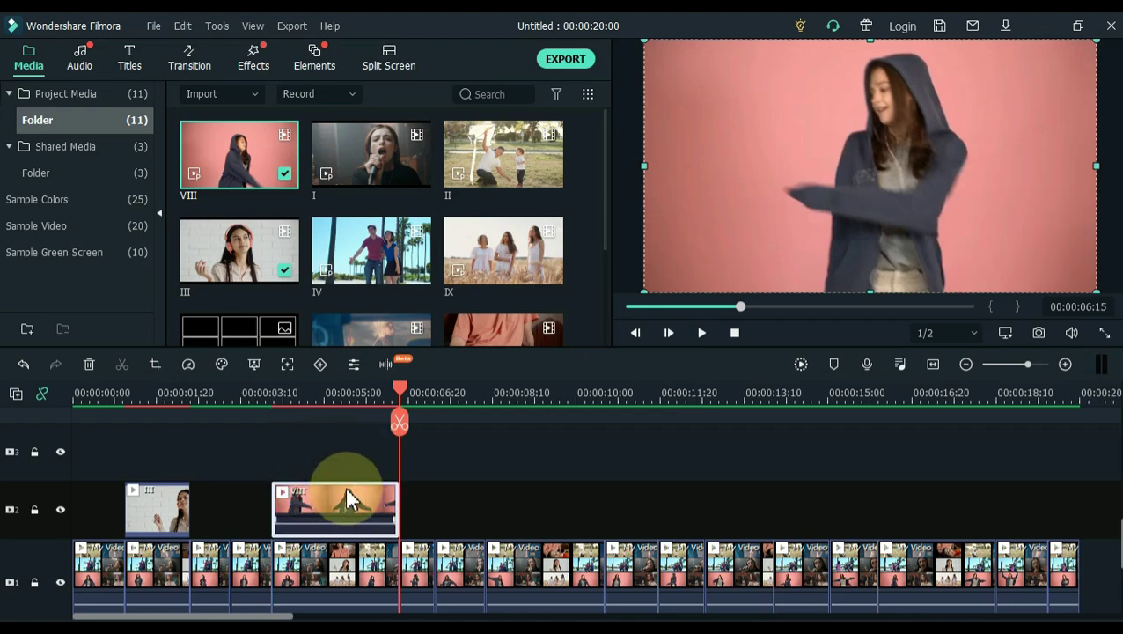
# Step: Place clip I on the second video track, trimmed to cover only the My Video segment starting at 00:00:08:06
pyautogui.press('space')
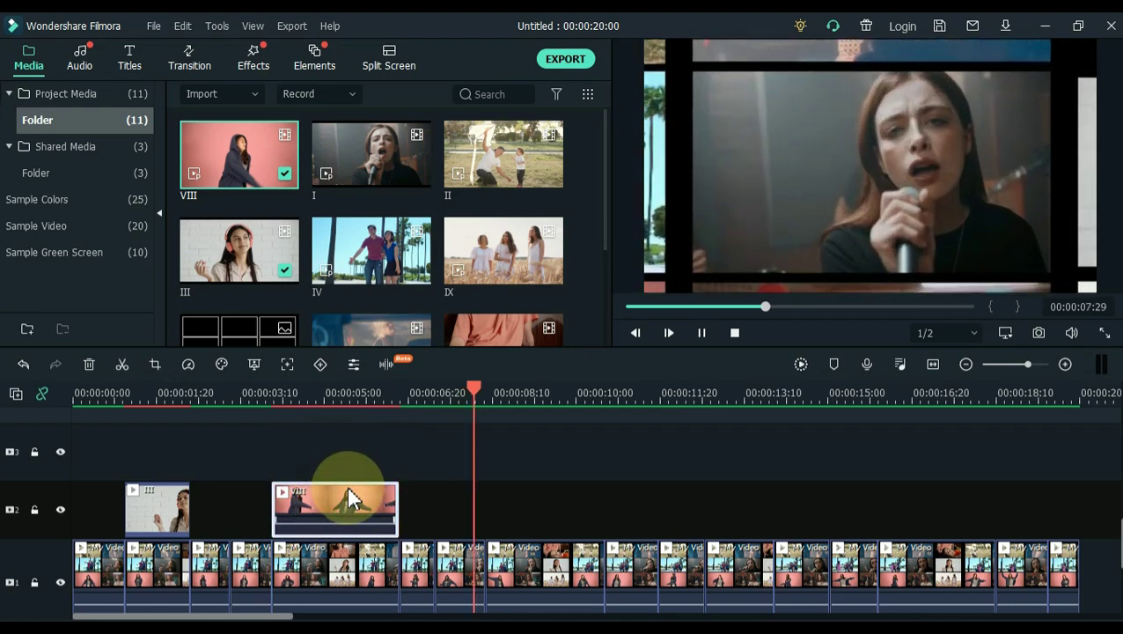
pyautogui.press('space')
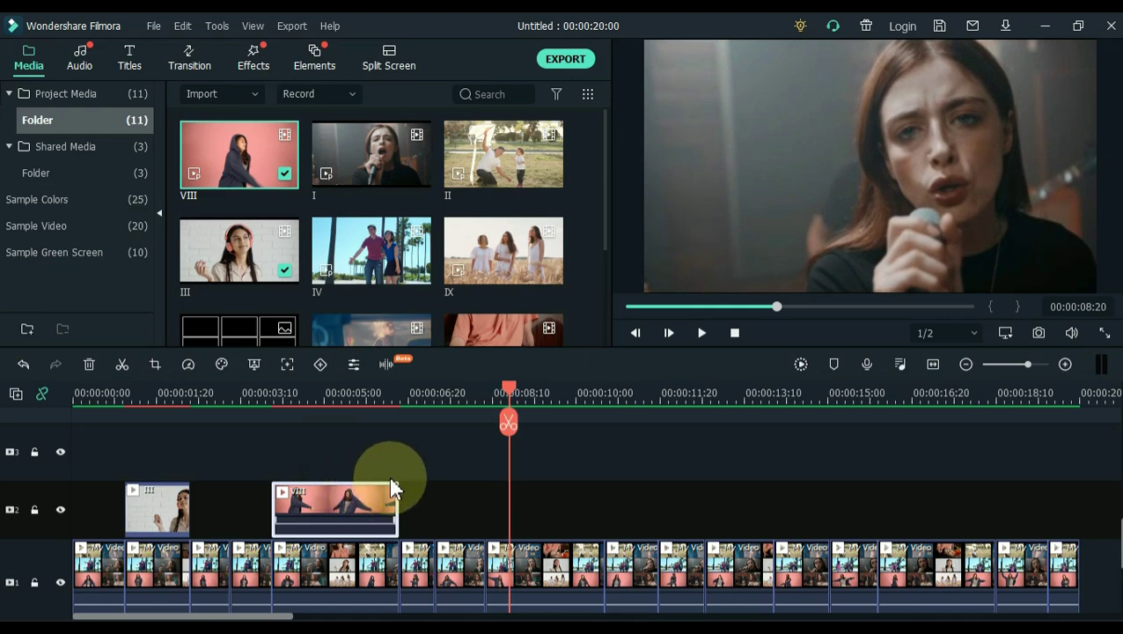
pyautogui.click(483, 398)
pyautogui.click(489, 555)
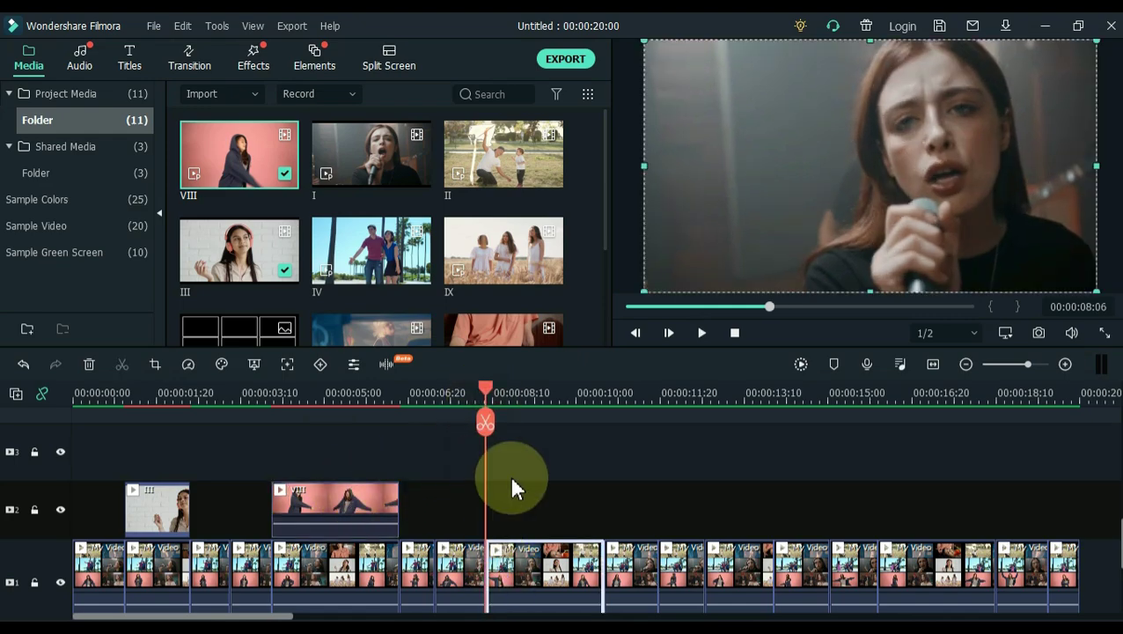
pyautogui.moveTo(368, 172); pyautogui.dragTo(486, 516)
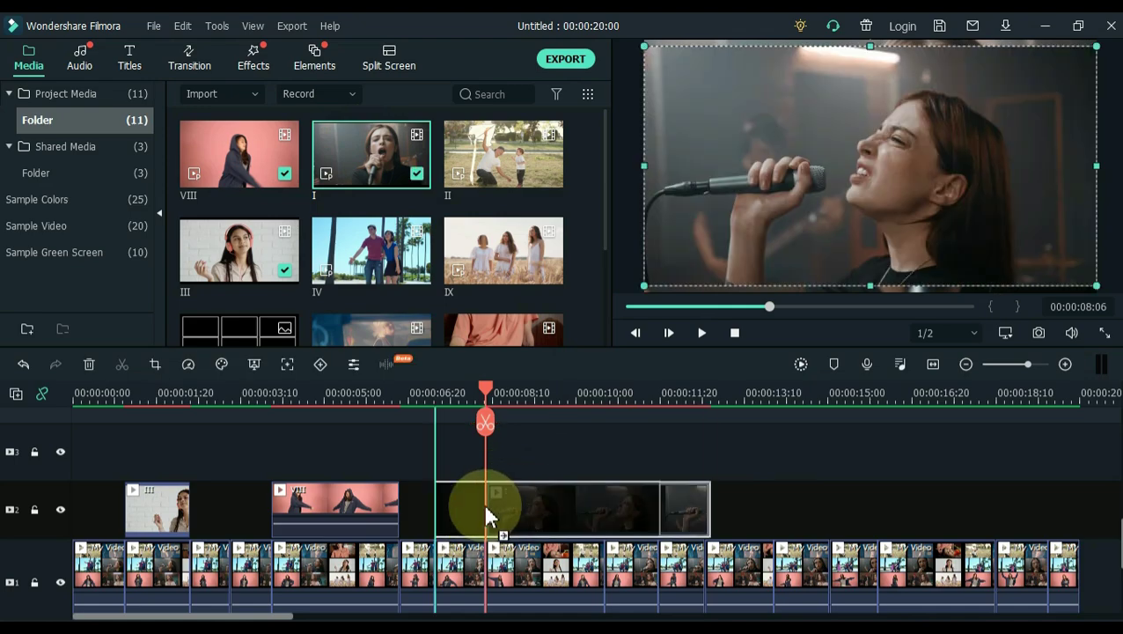
pyautogui.click(485, 423)
pyautogui.press('Delete')
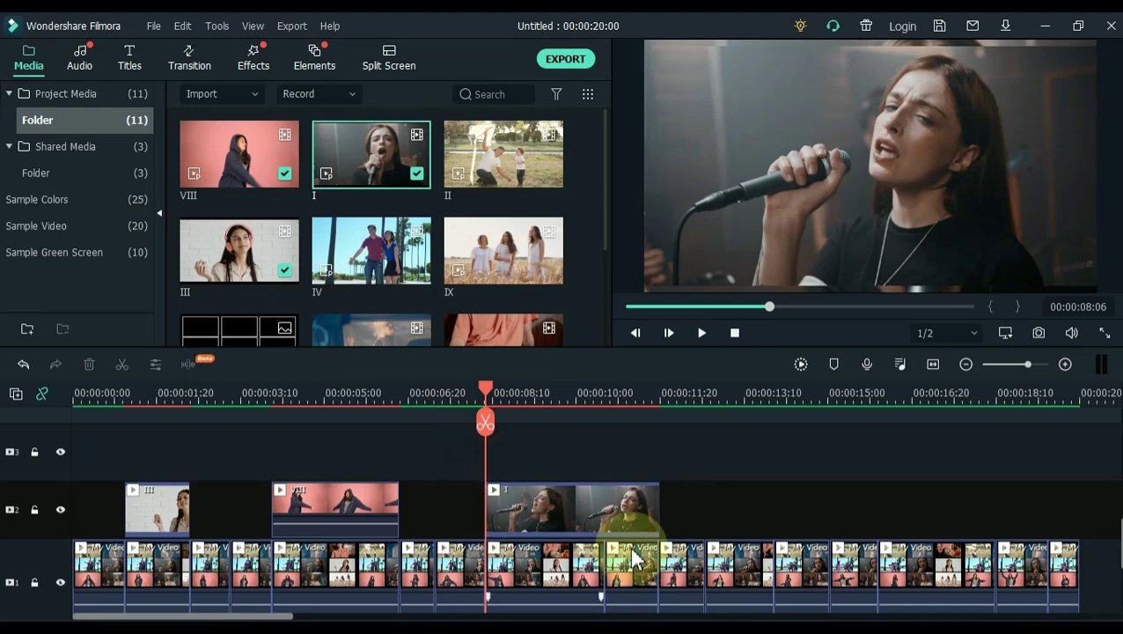
pyautogui.click(639, 520)
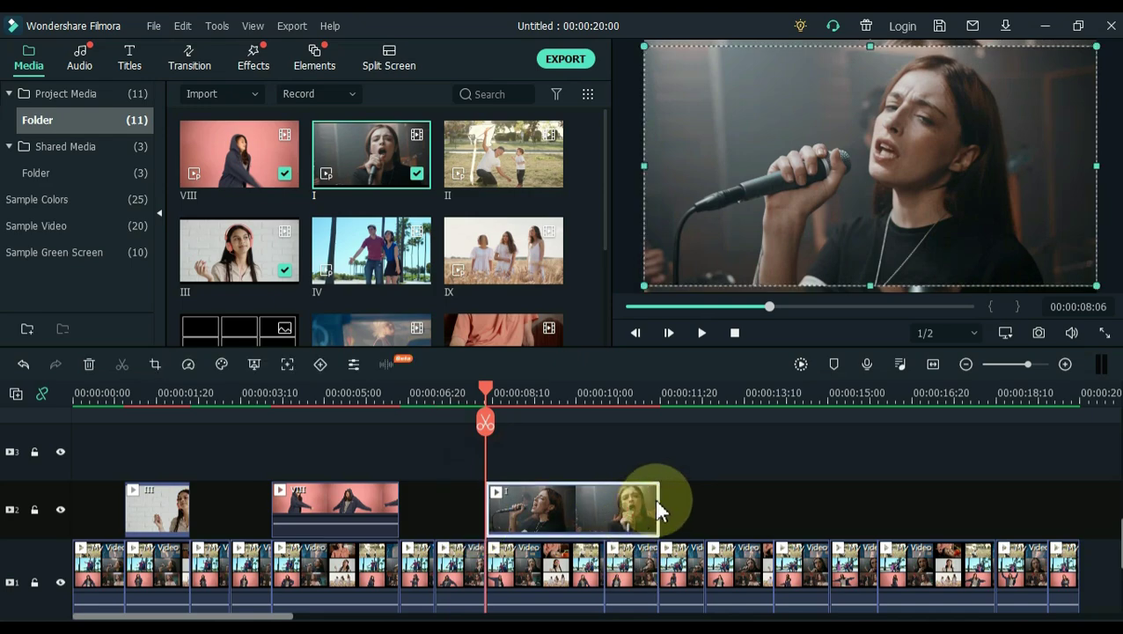
pyautogui.moveTo(647, 500); pyautogui.dragTo(608, 514)
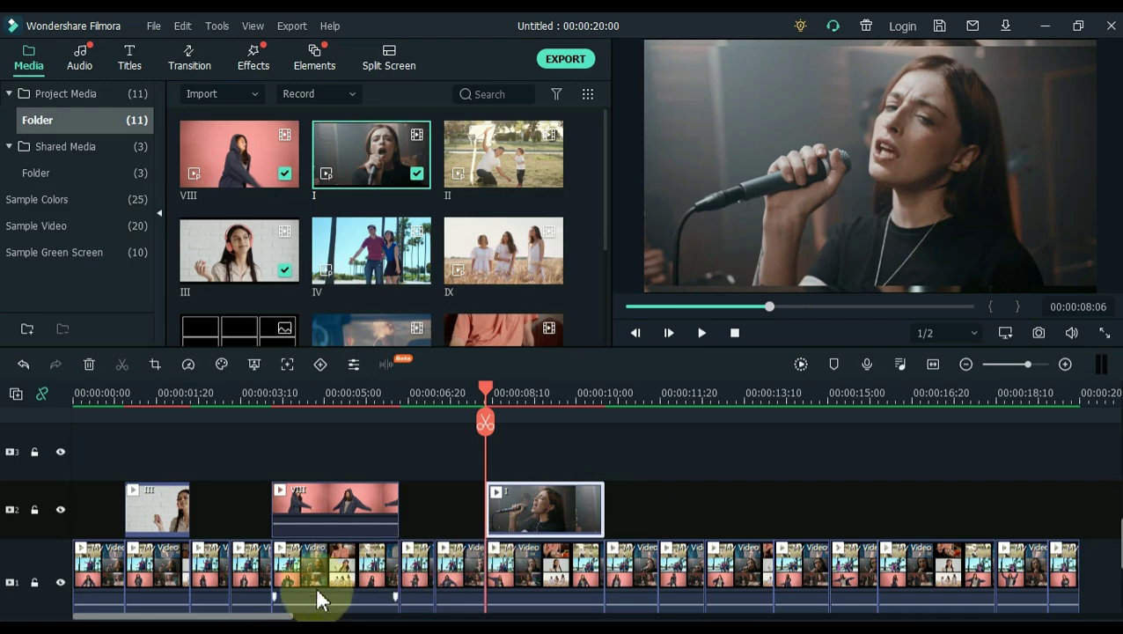
# Step: Play on to the next full-panel segment and place clip VI on the third video track, spanning the segment starting at 00:00:12:17
pyautogui.moveTo(282, 616); pyautogui.dragTo(468, 614)
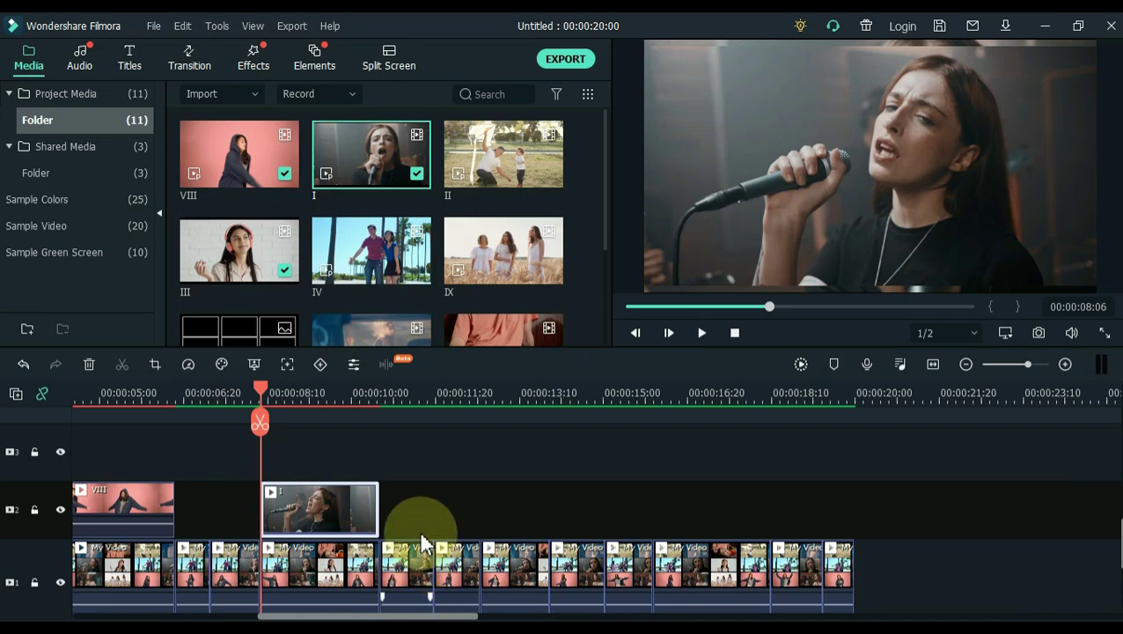
pyautogui.press('space')
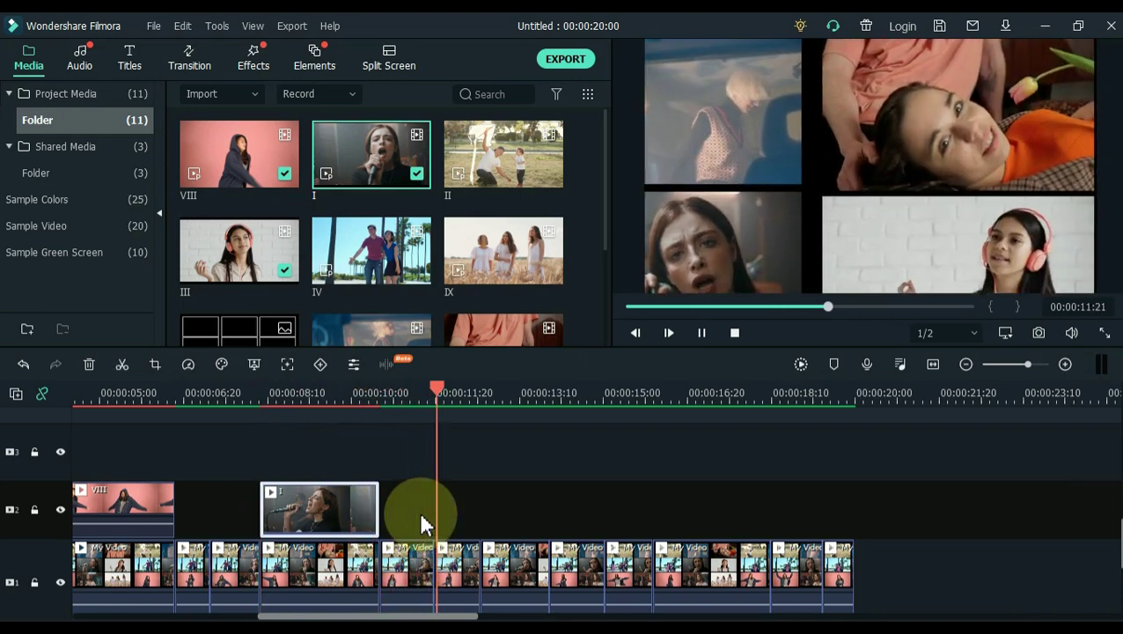
pyautogui.press('space')
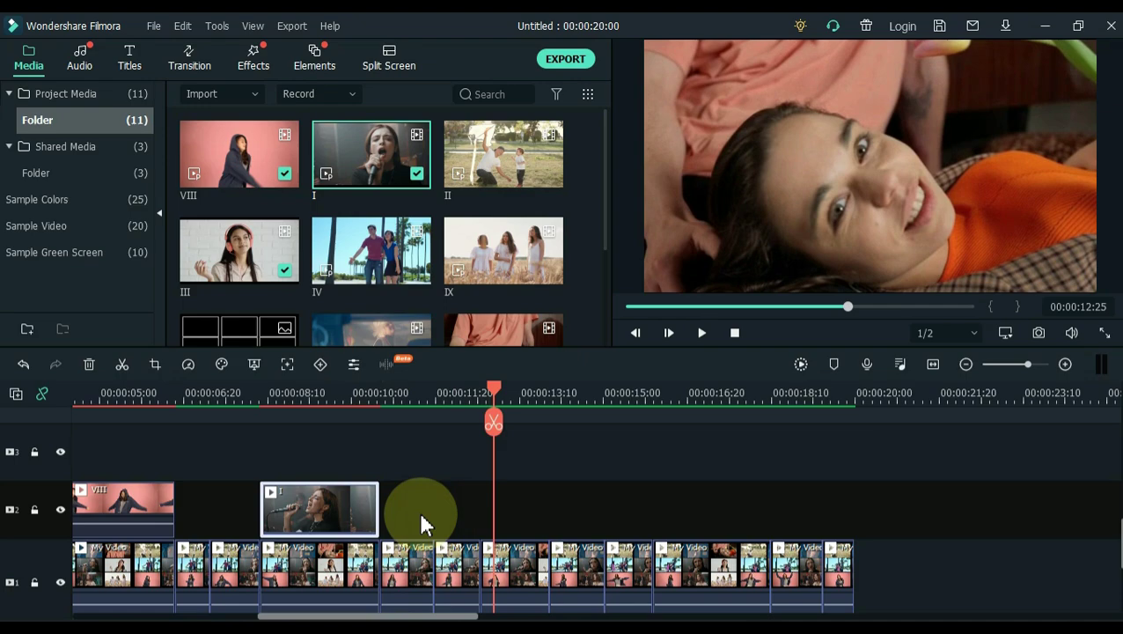
pyautogui.scroll(-3, 401, 244)
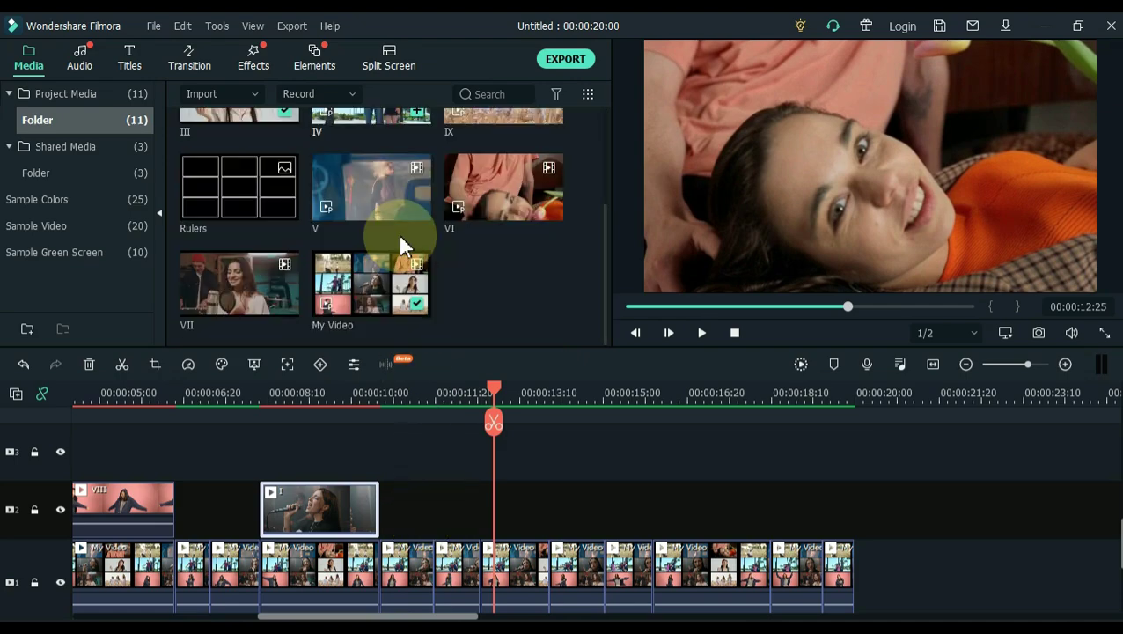
pyautogui.moveTo(498, 225); pyautogui.dragTo(500, 503)
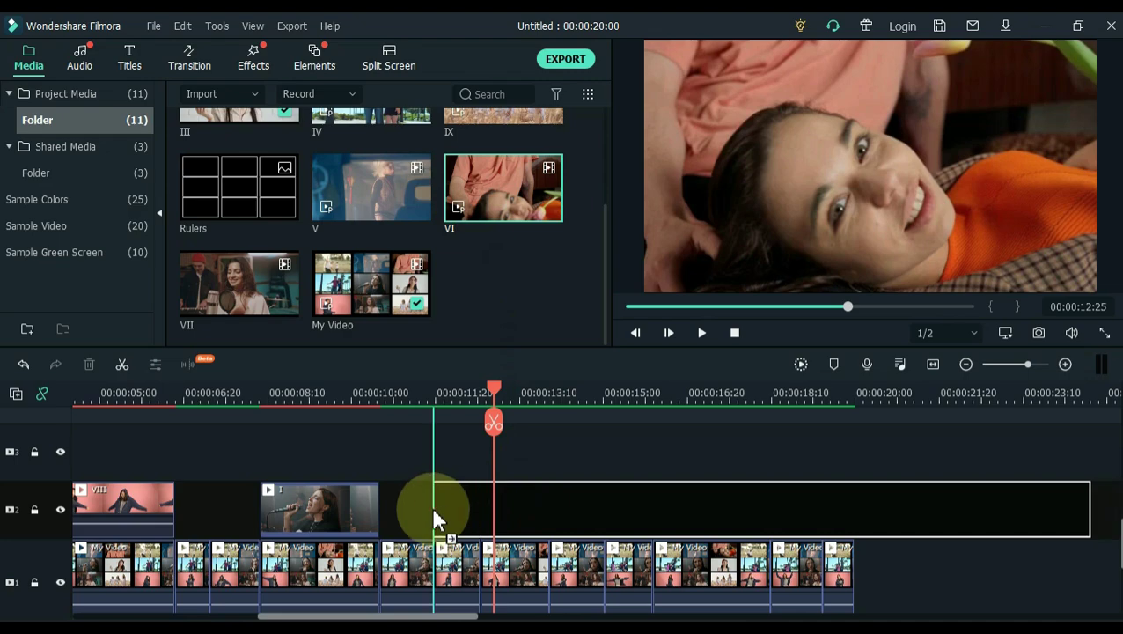
pyautogui.moveTo(419, 505); pyautogui.dragTo(445, 509)
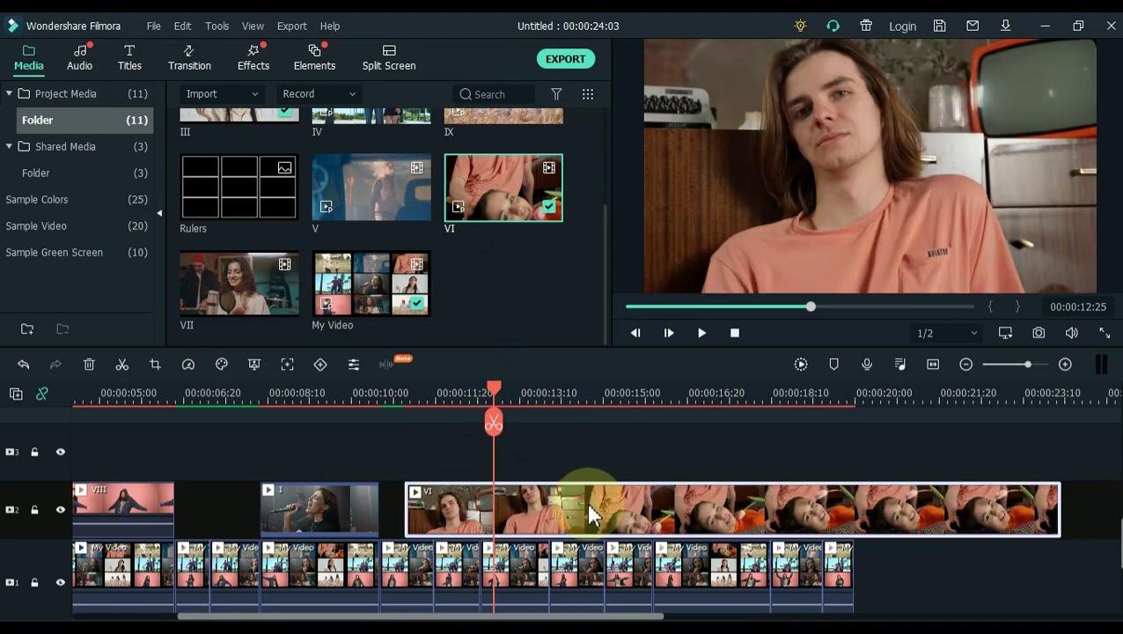
pyautogui.moveTo(588, 500); pyautogui.dragTo(435, 458)
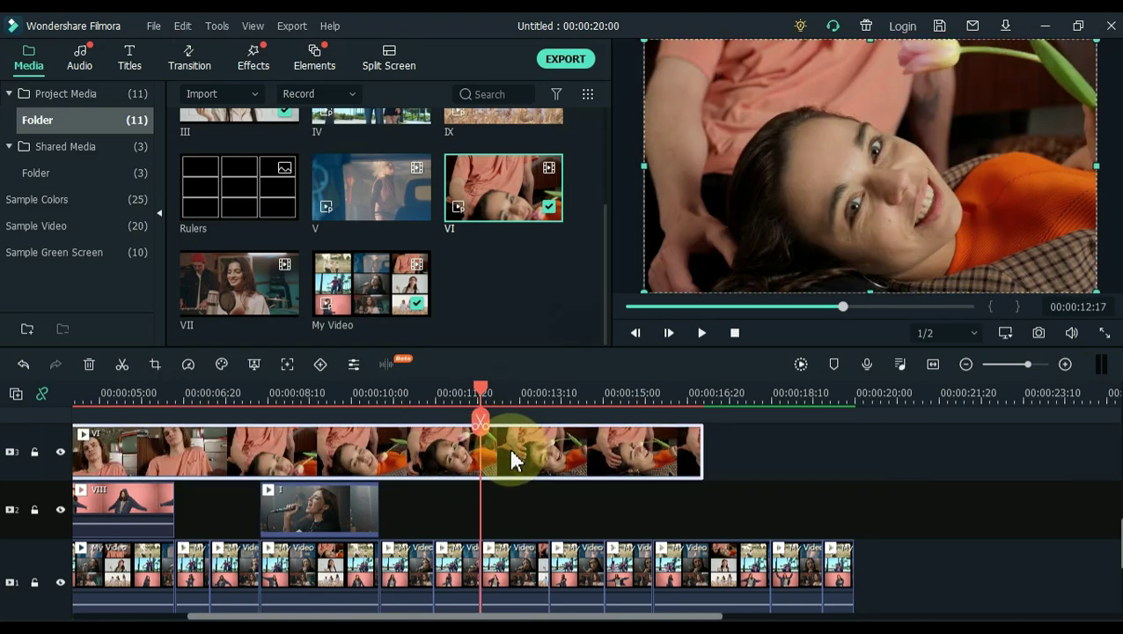
# Step: Split clip VI at 00:00:12:17 and 00:00:13:28, delete the outer pieces, and move the middle piece onto the second video track
pyautogui.click(483, 425)
pyautogui.click(550, 433)
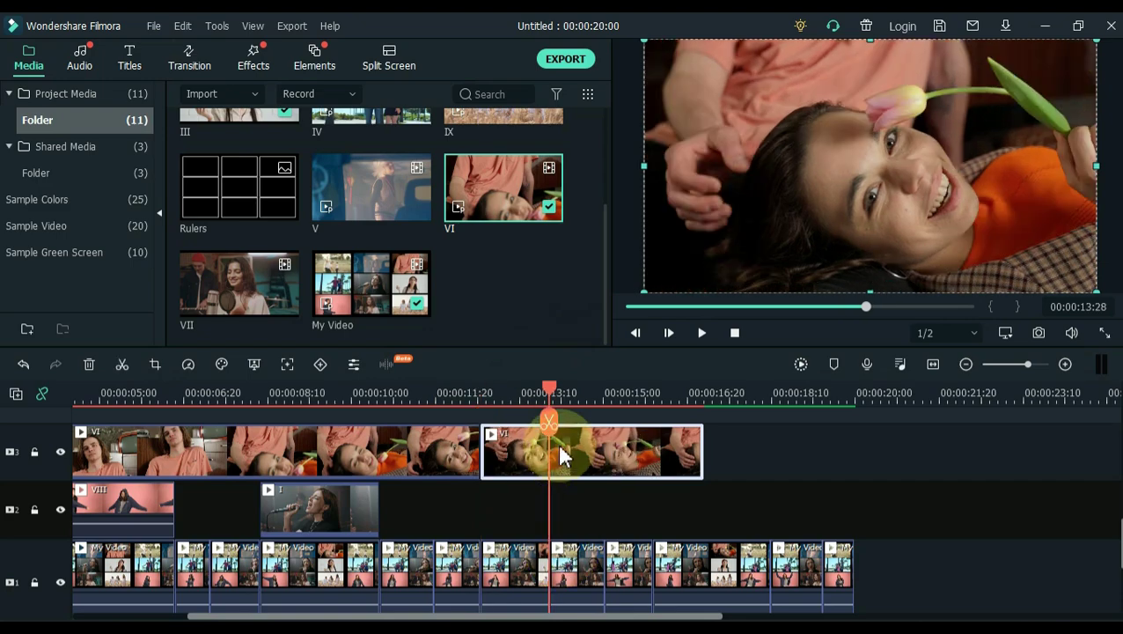
pyautogui.click(546, 423)
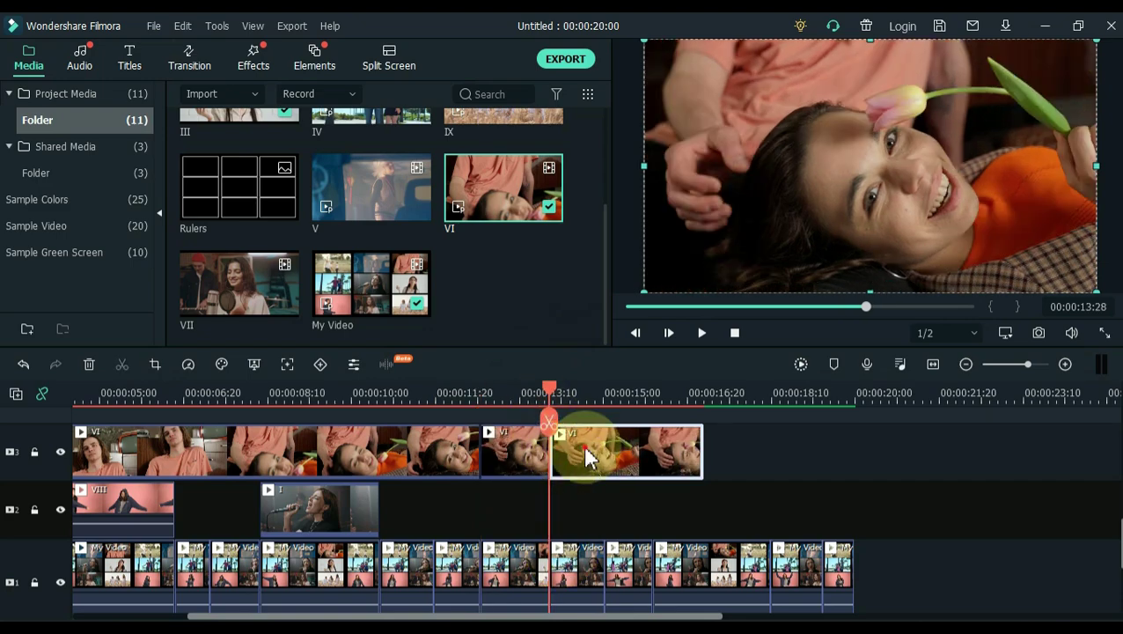
pyautogui.press('Delete')
pyautogui.click(444, 450)
pyautogui.press('Delete')
pyautogui.click(516, 460)
pyautogui.moveTo(519, 465); pyautogui.dragTo(519, 507)
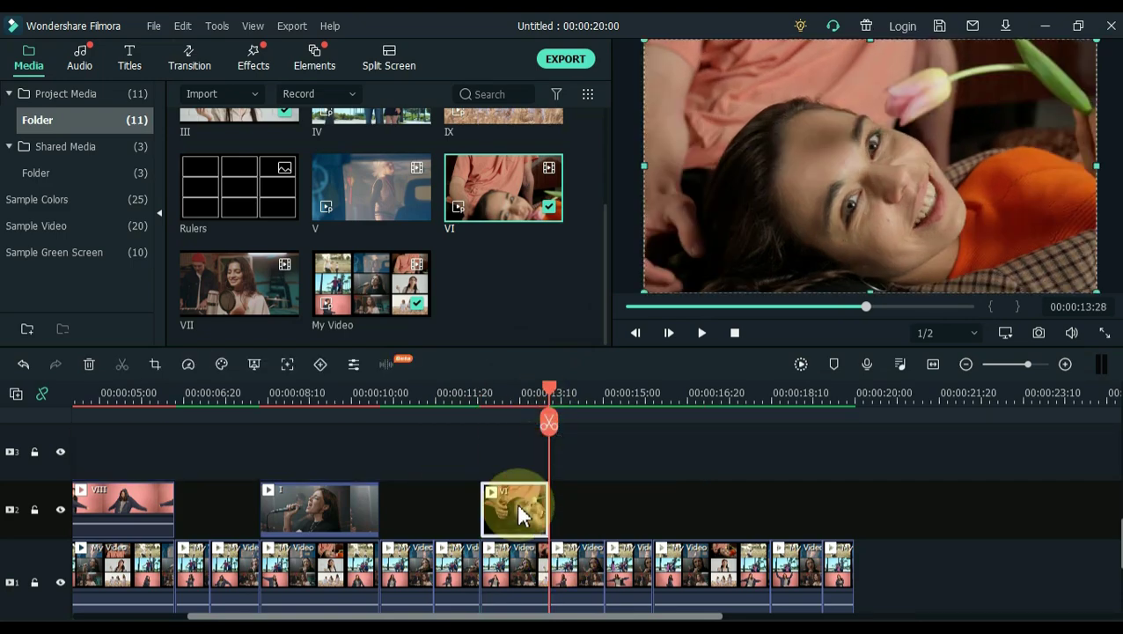
# Step: Place clip II on the third video track and split it at 00:00:16:00 and 00:00:18:10, the edges of the next full-panel segment
pyautogui.press('space')
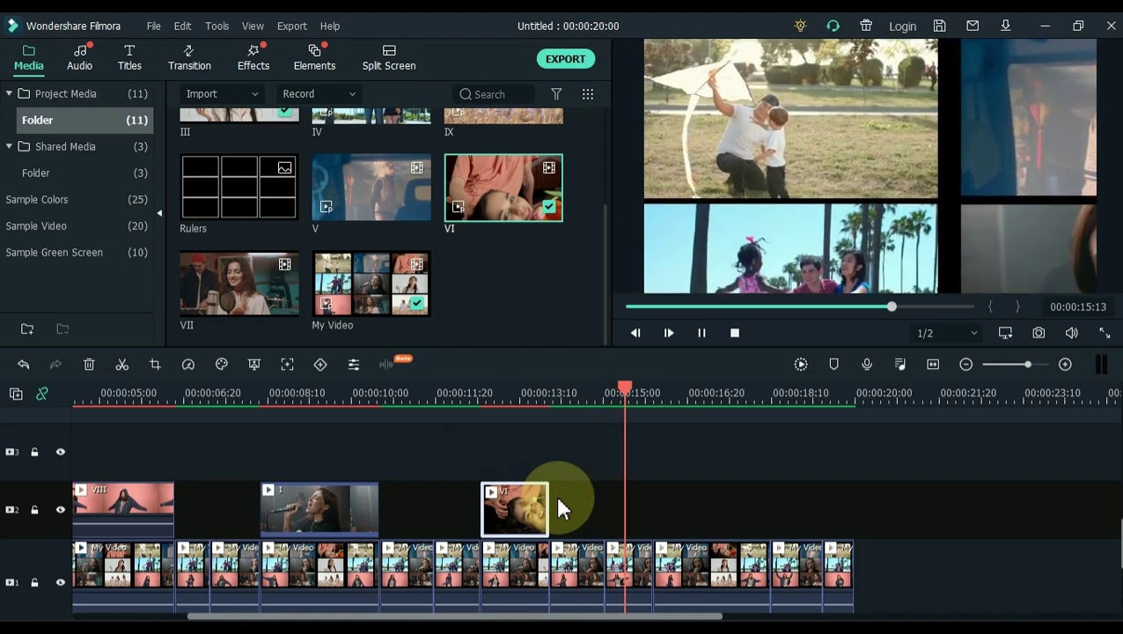
pyautogui.press('space')
pyautogui.click(664, 559)
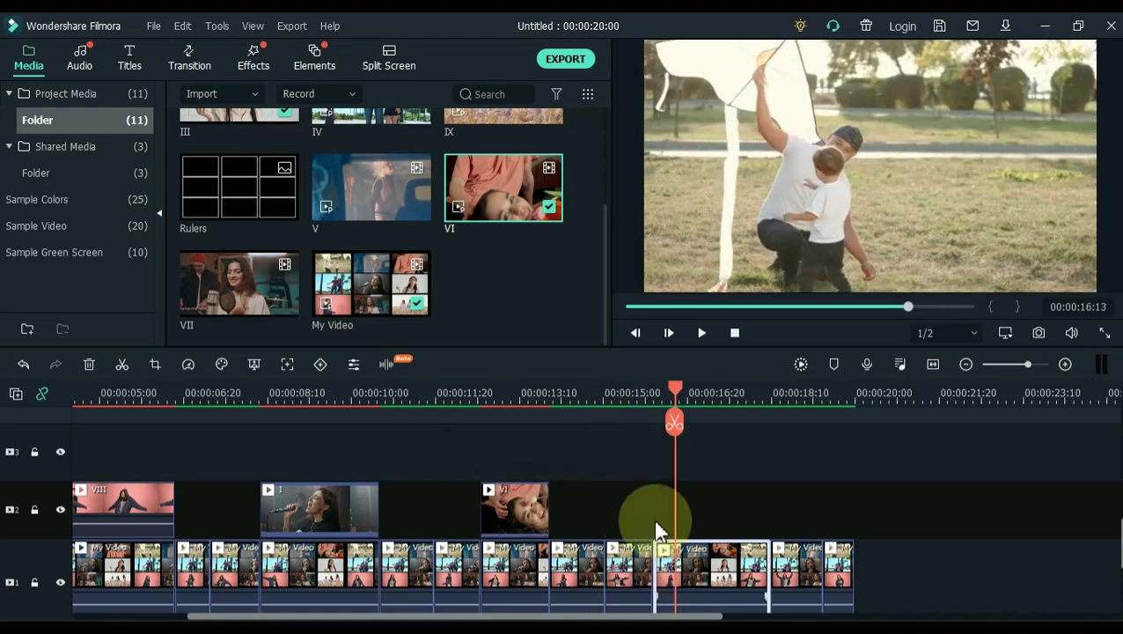
pyautogui.click(651, 403)
pyautogui.scroll(3, 482, 276)
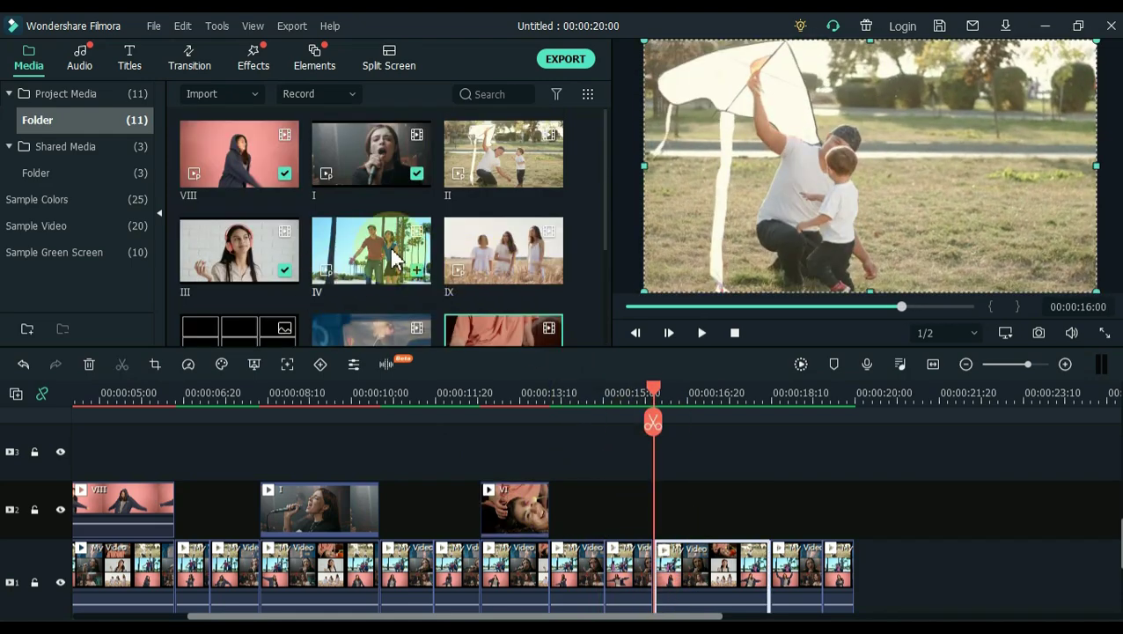
pyautogui.click(508, 182)
pyautogui.moveTo(508, 182); pyautogui.dragTo(435, 453)
pyautogui.click(652, 421)
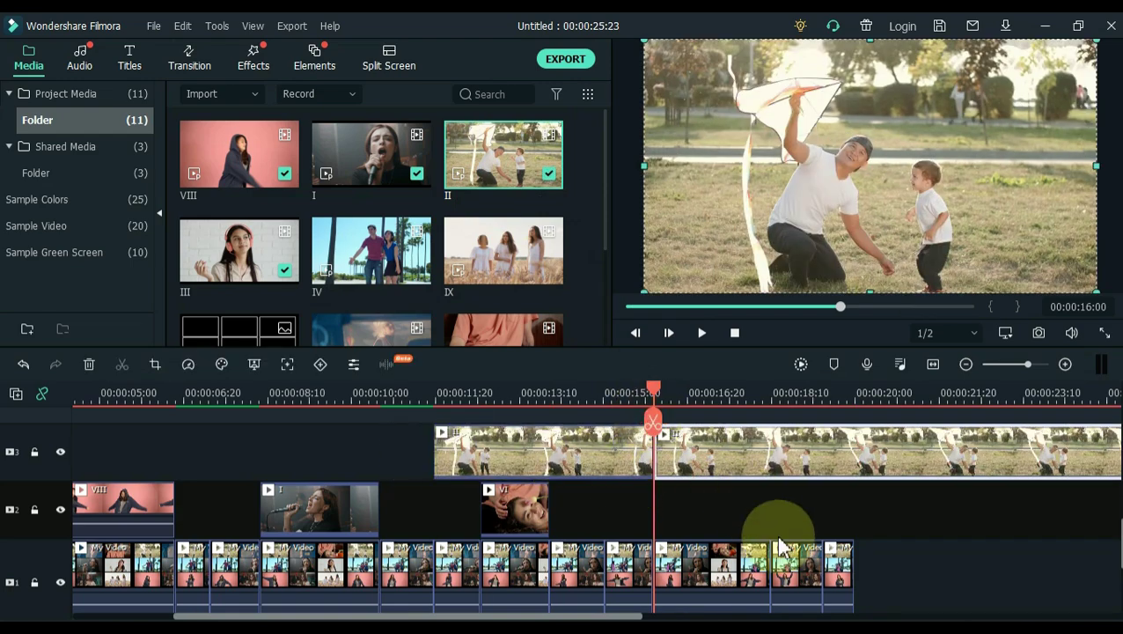
pyautogui.click(773, 451)
pyautogui.click(769, 424)
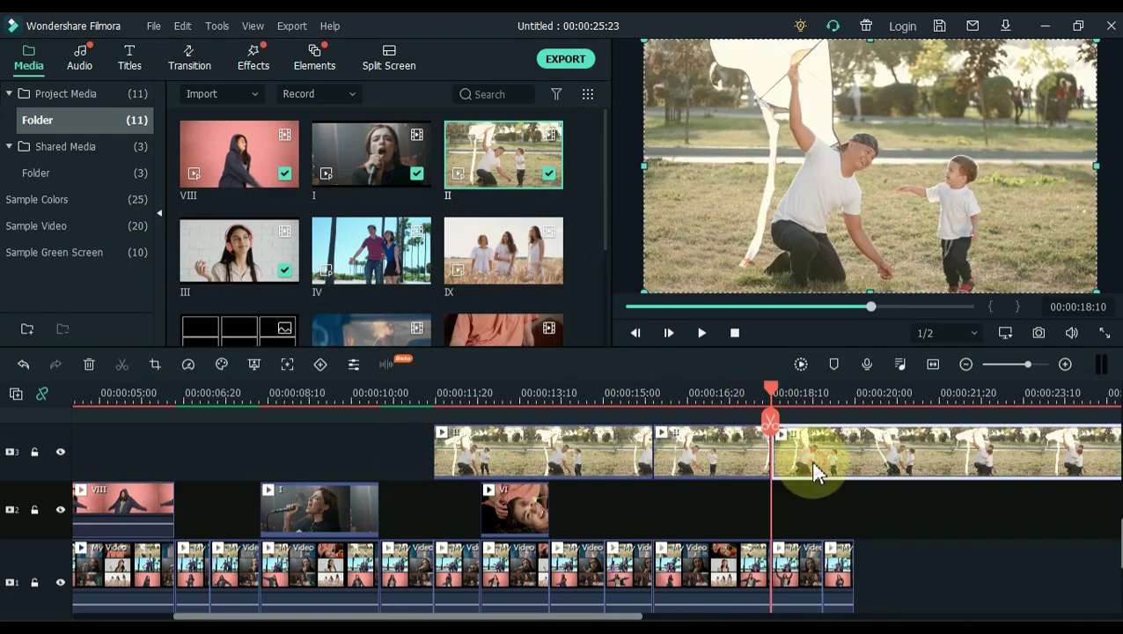
# Step: Delete the outer pieces of clip II and move the middle piece onto the second video track above its matching segment
pyautogui.click(816, 468)
pyautogui.press('Delete')
pyautogui.click(546, 449)
pyautogui.press('Delete')
pyautogui.moveTo(708, 463); pyautogui.dragTo(707, 504)
pyautogui.click(640, 394)
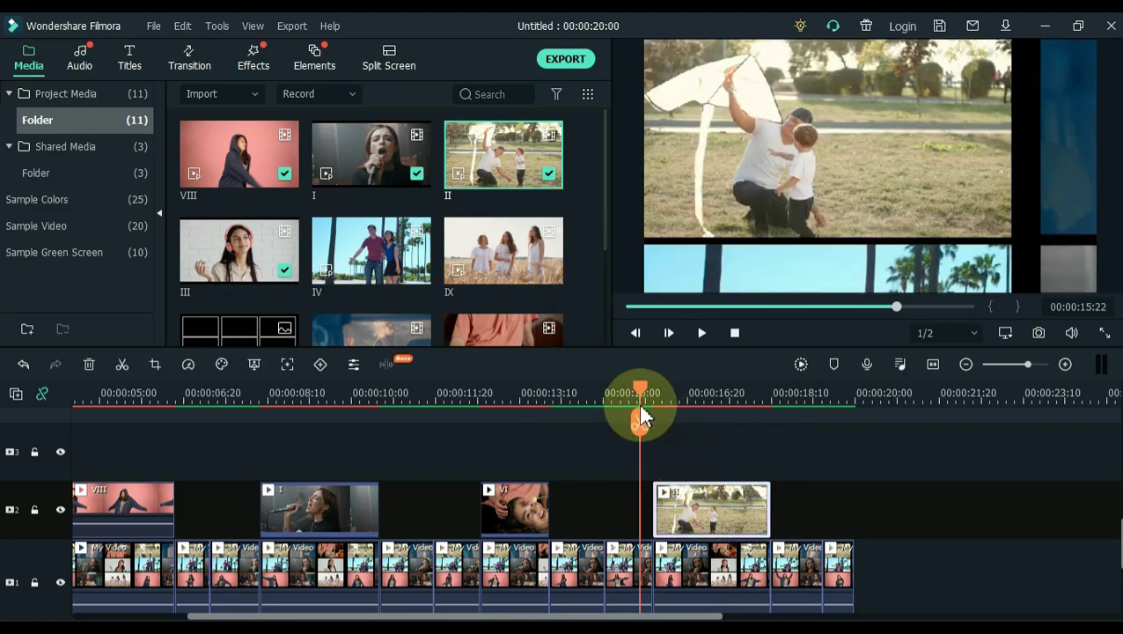
pyautogui.moveTo(640, 413); pyautogui.dragTo(704, 450)
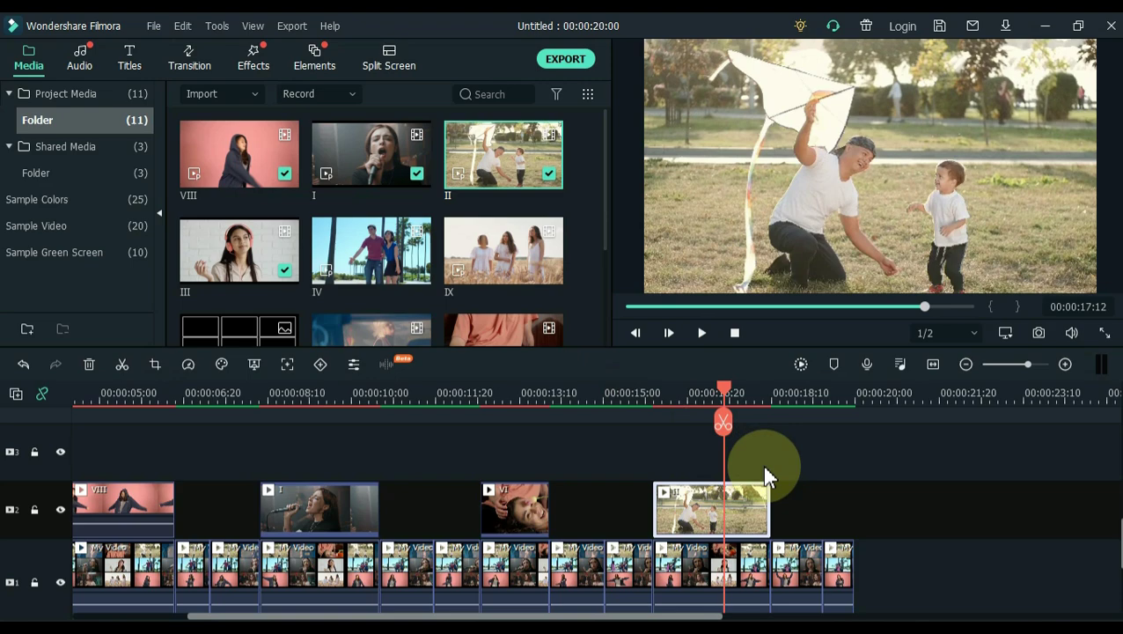
# Step: Delete the My Video segments on the first track beneath clips II, VI and I, leaving the gaps open
pyautogui.click(709, 568)
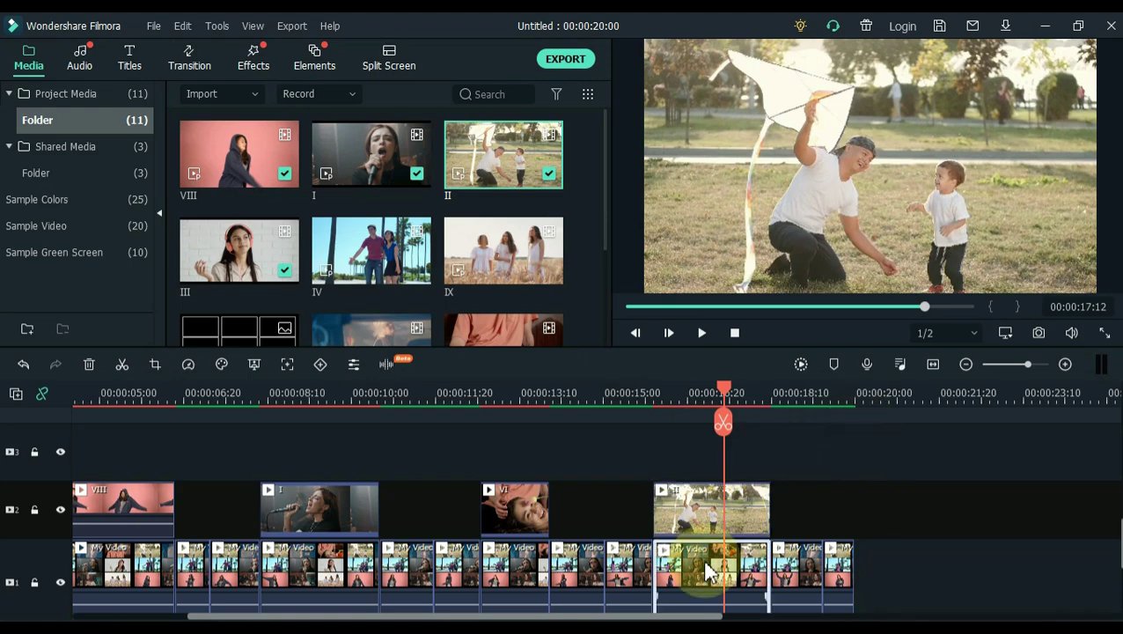
pyautogui.click(39, 396)
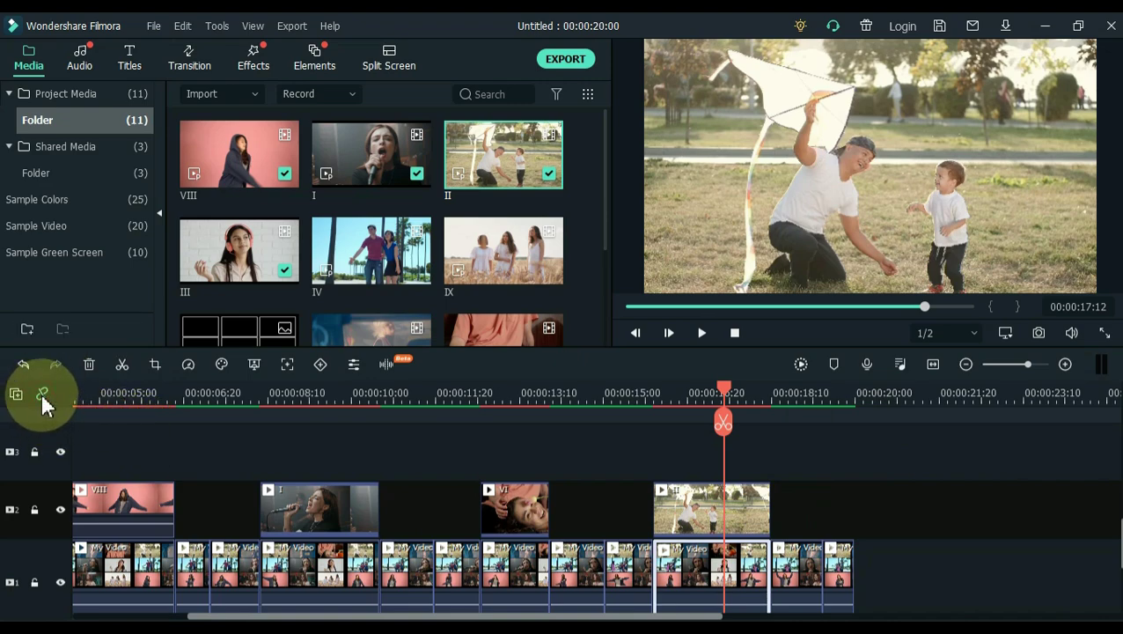
pyautogui.press('Delete')
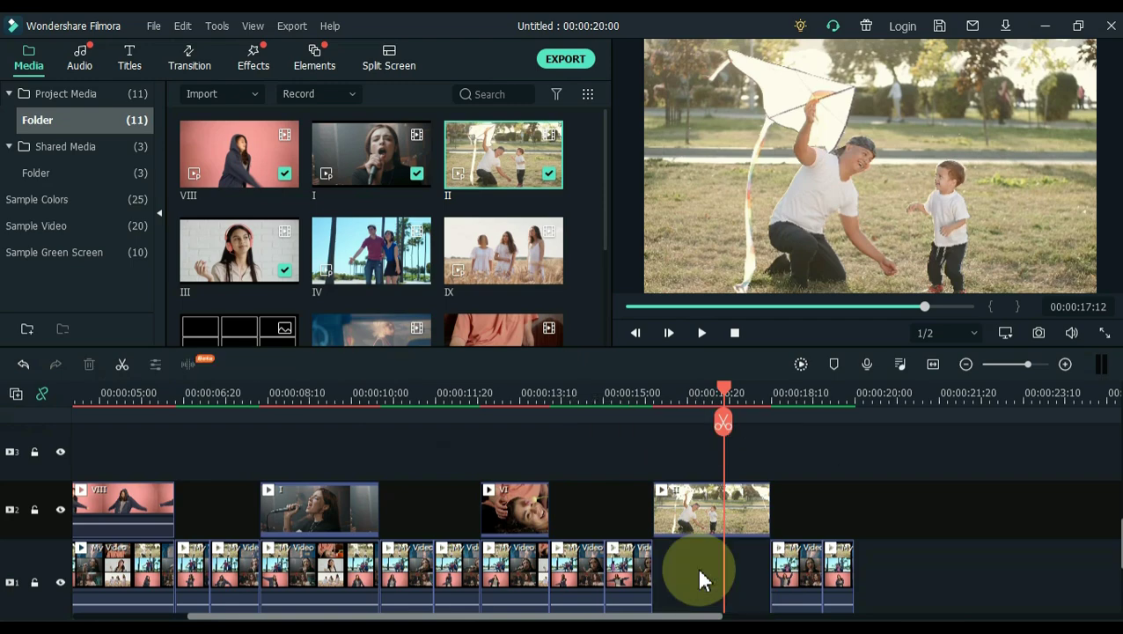
pyautogui.click(521, 574)
pyautogui.press('Delete')
pyautogui.click(341, 568)
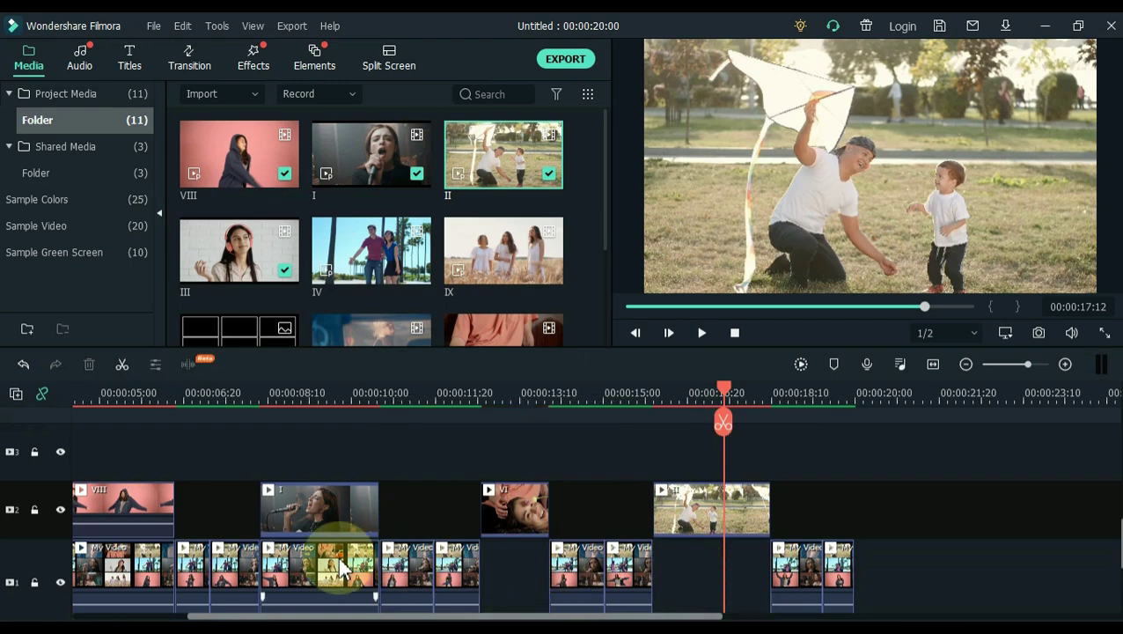
pyautogui.press('Delete')
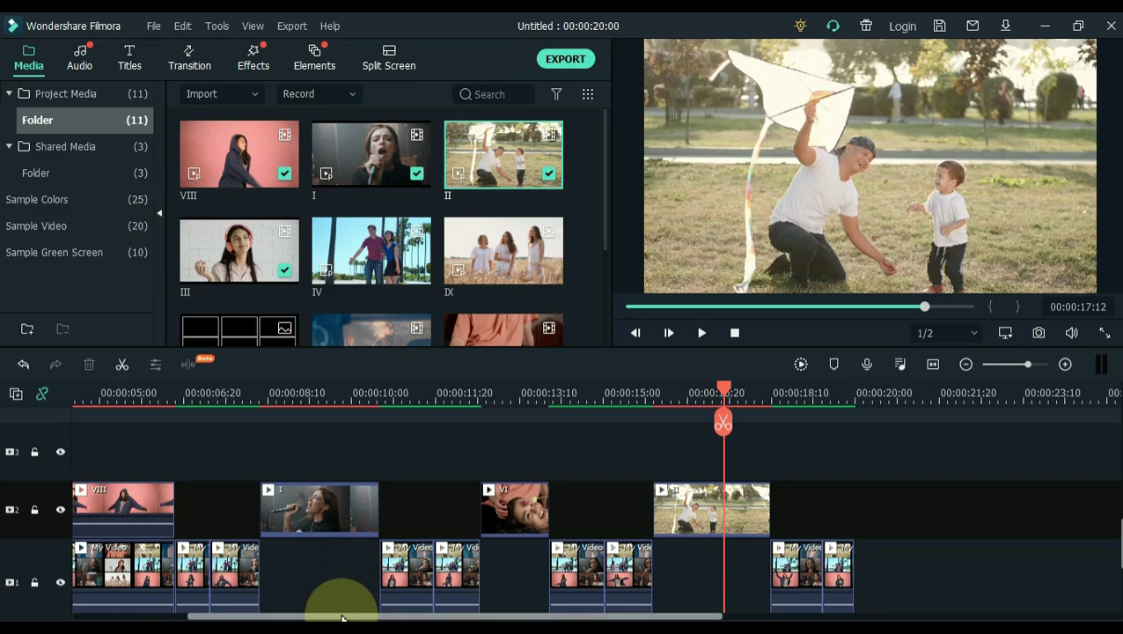
# Step: Delete the My Video segments on the first track beneath clips VIII and III
pyautogui.moveTo(342, 619); pyautogui.dragTo(163, 616)
pyautogui.click(322, 568)
pyautogui.press('Delete')
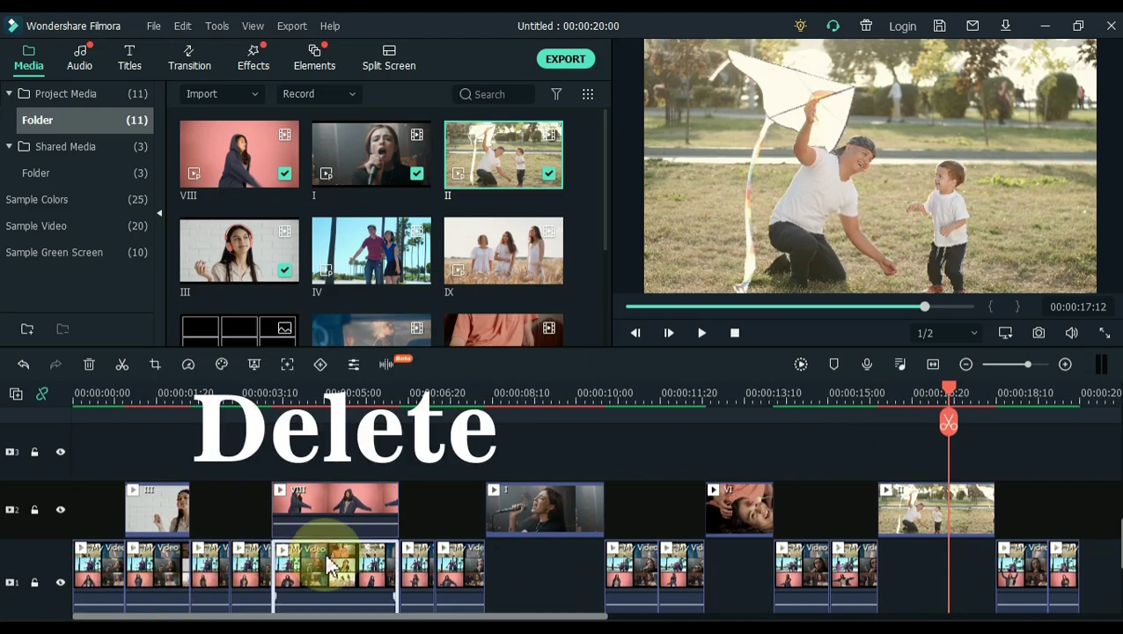
pyautogui.click(176, 568)
pyautogui.press('Delete')
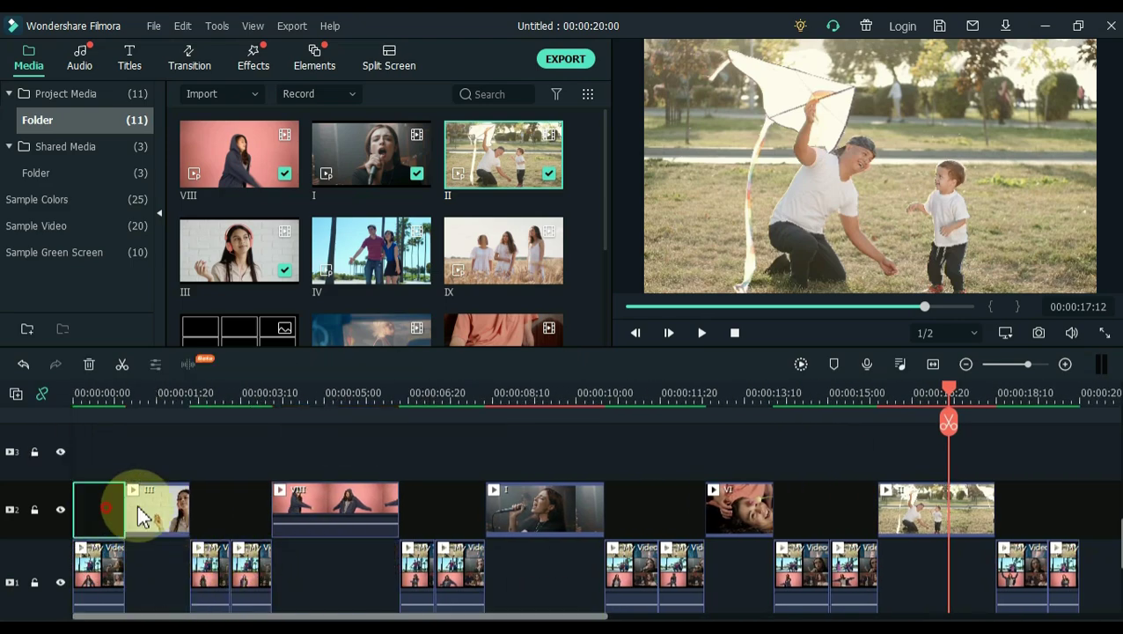
# Step: Select clips III, VIII, I, VI and II on the second track and move them together into the gaps on the first track
pyautogui.keyDown('shift'); pyautogui.click(921, 530); pyautogui.keyUp('shift')
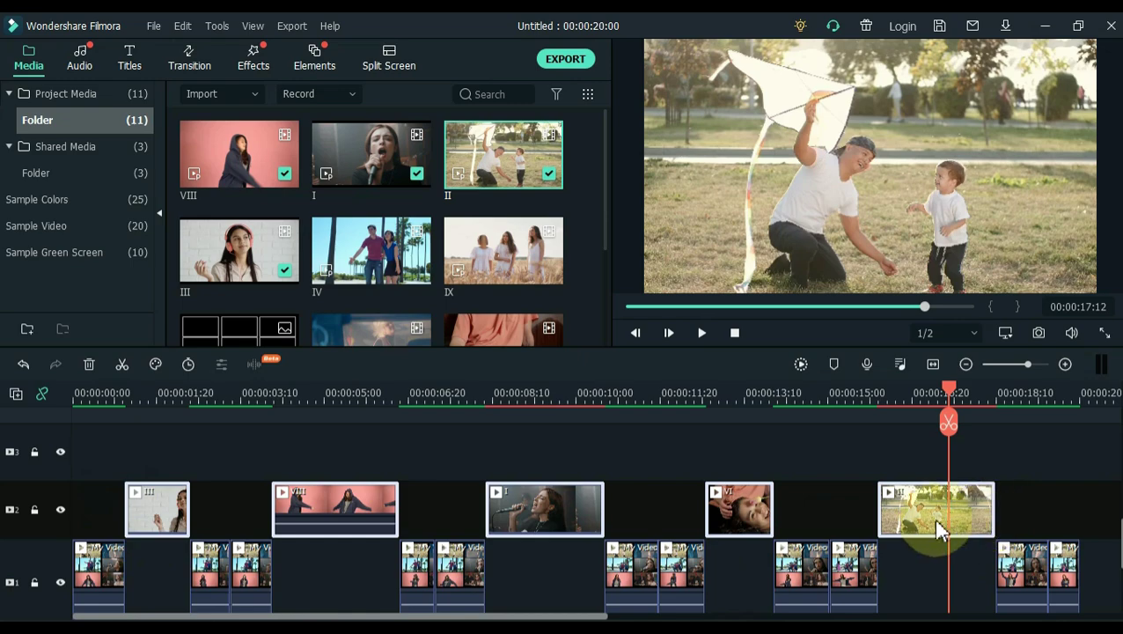
pyautogui.moveTo(938, 528); pyautogui.dragTo(914, 559)
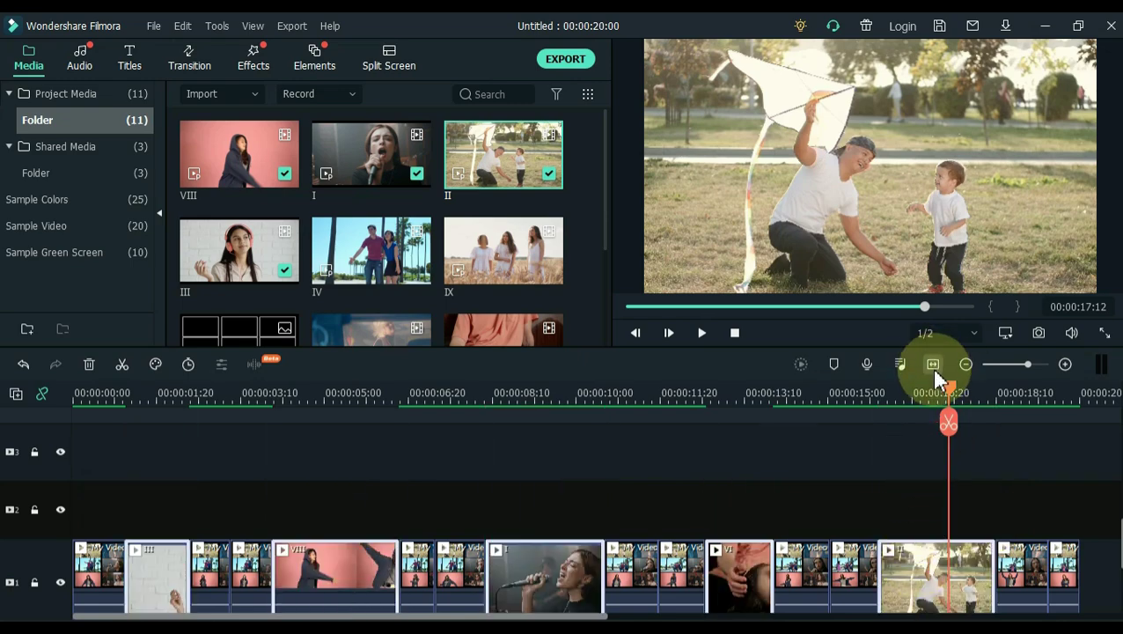
# Step: Return the playhead to 00:00:00:00 and play the assembled video from the beginning
pyautogui.moveTo(946, 385); pyautogui.dragTo(5, 471)
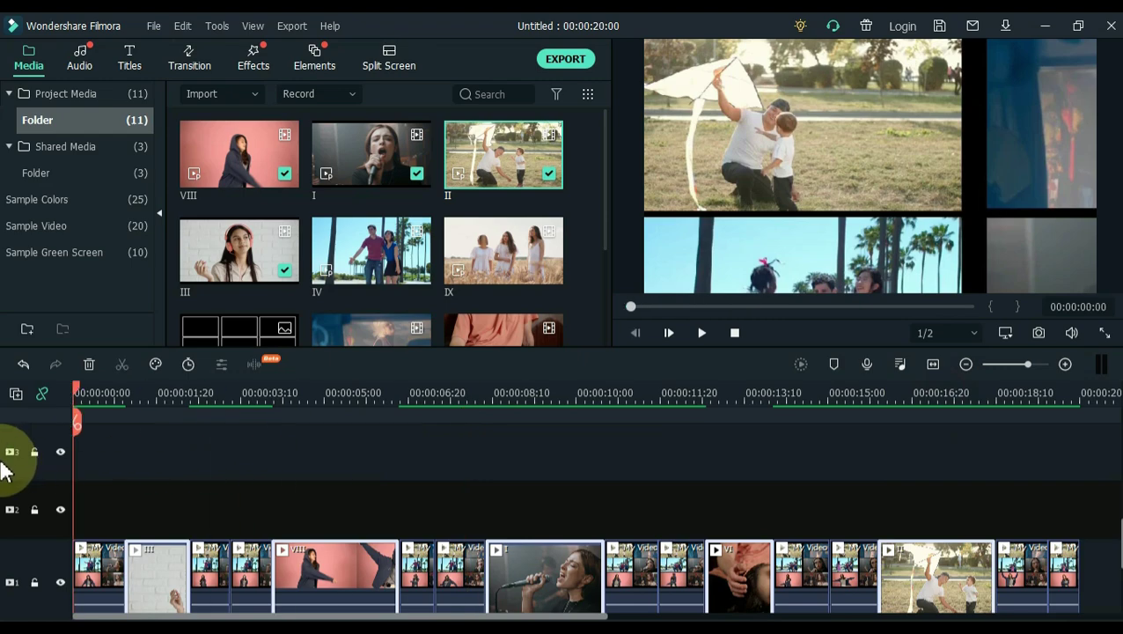
pyautogui.press('space')
pyautogui.click(130, 471)
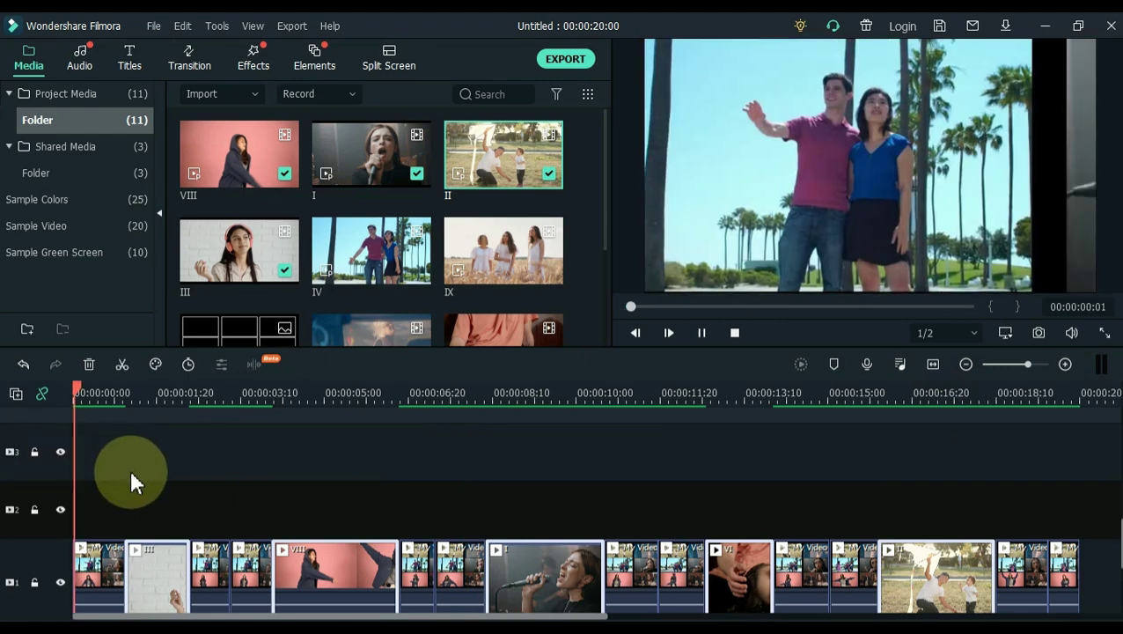